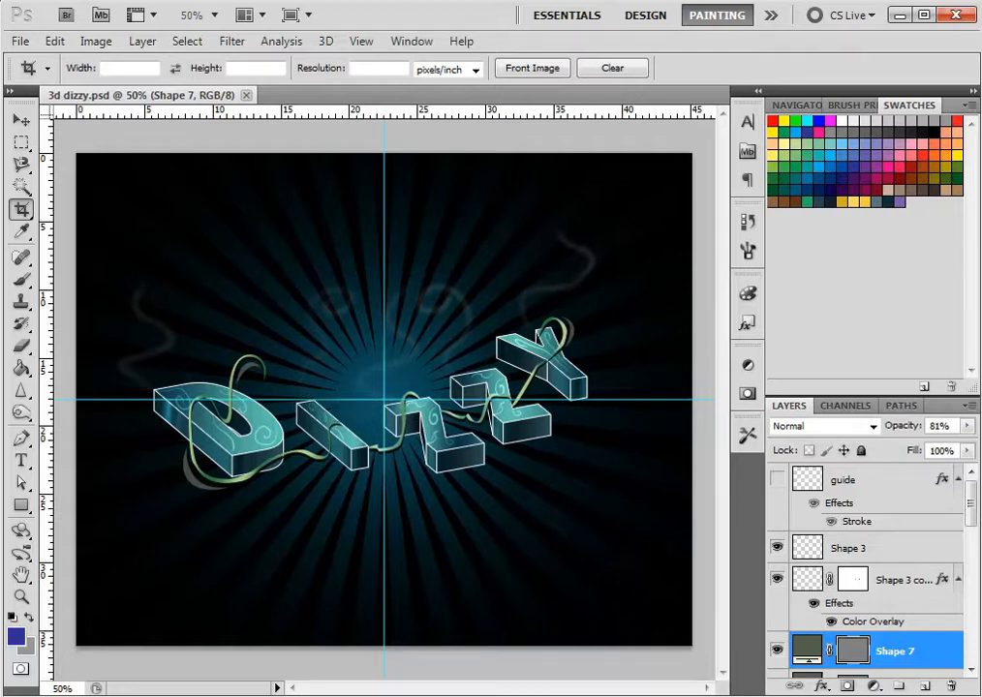
# - Close the 3d dizzy.psd document and set up a new document named 3D Text with the Web preset
pyautogui.click(246, 95)
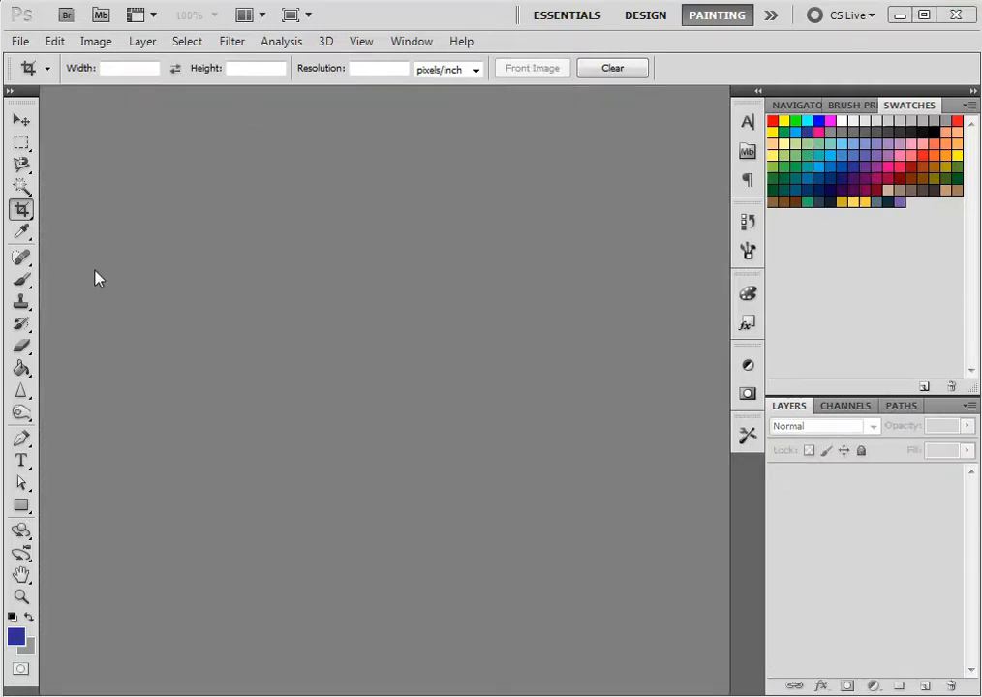
pyautogui.click(20, 42)
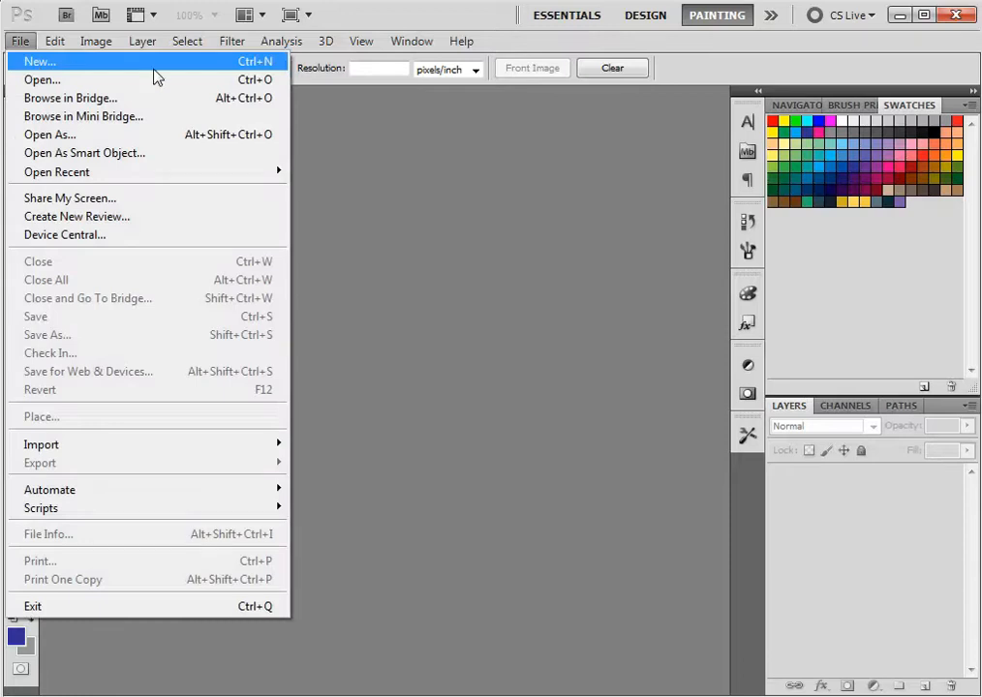
pyautogui.click(169, 66)
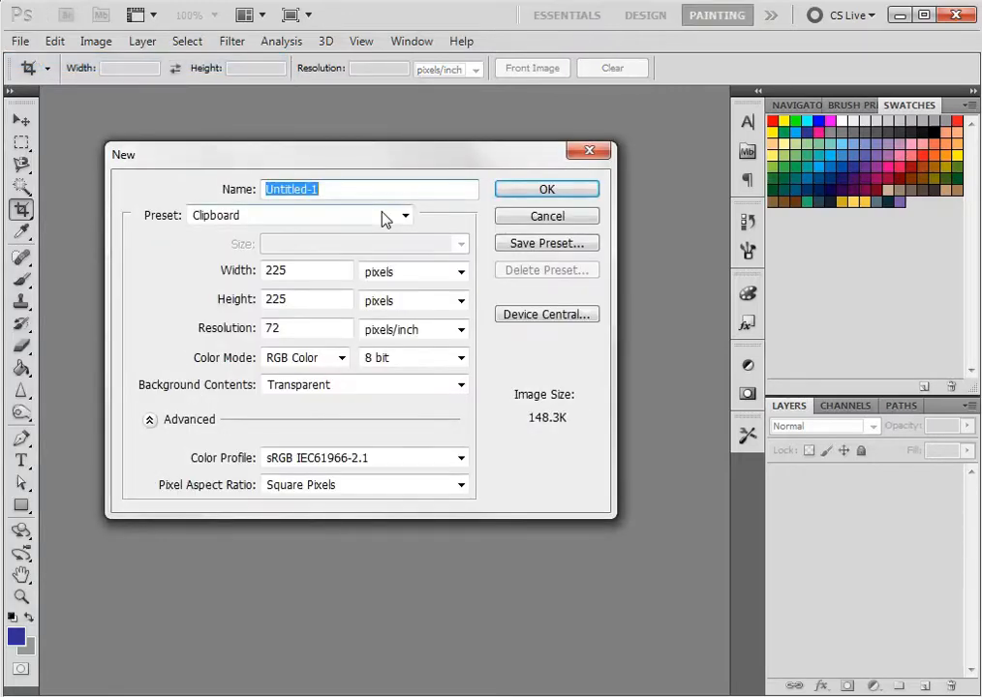
pyautogui.write('3D Text')
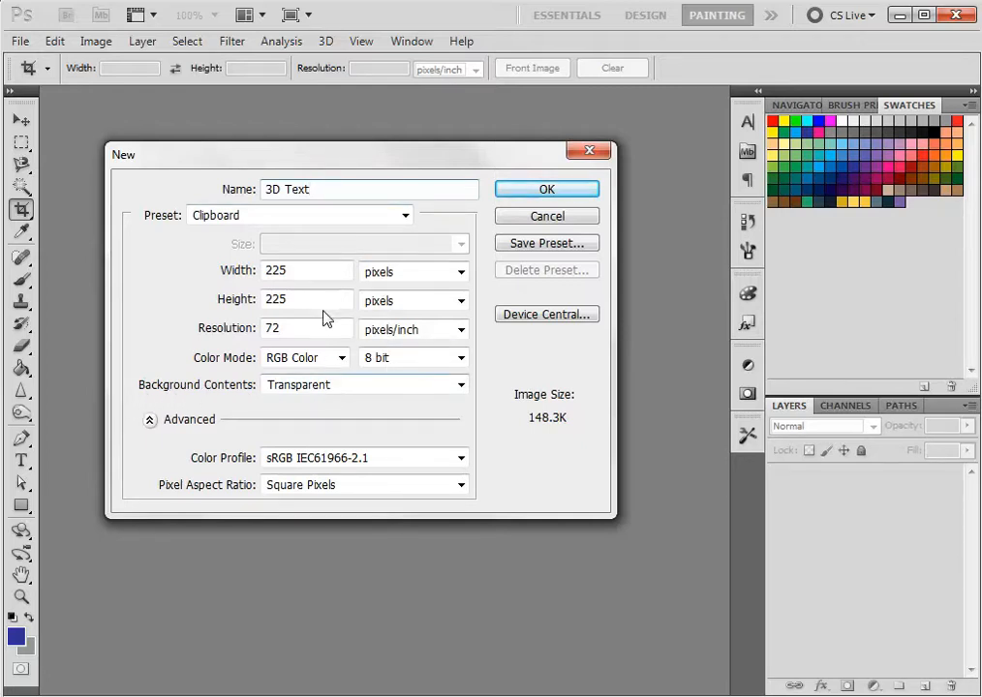
pyautogui.click(253, 220)
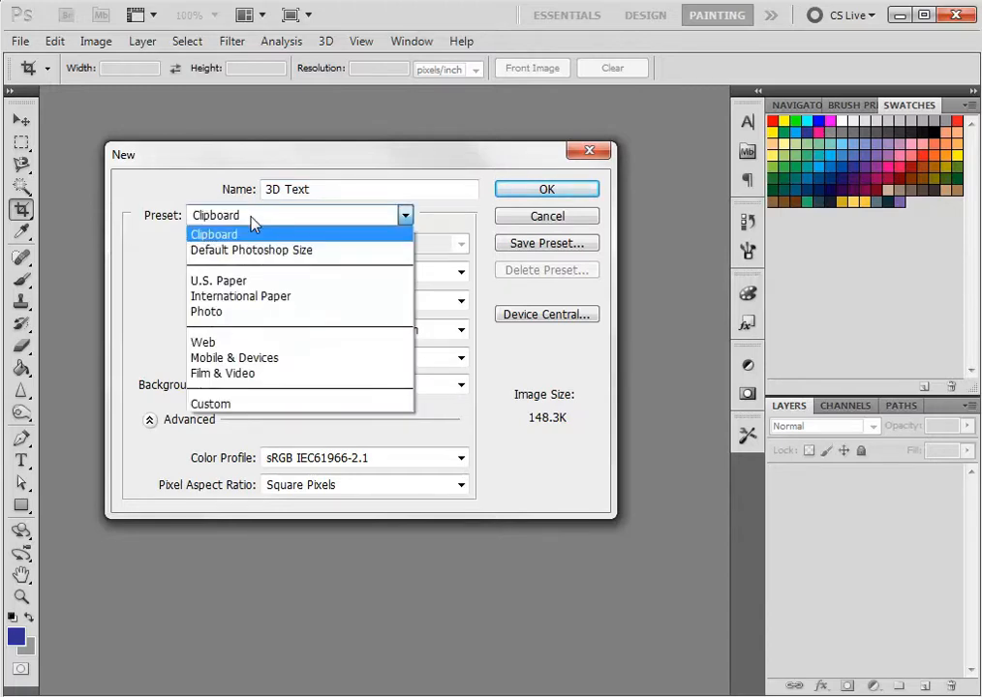
pyautogui.click(299, 343)
pyautogui.click(430, 360)
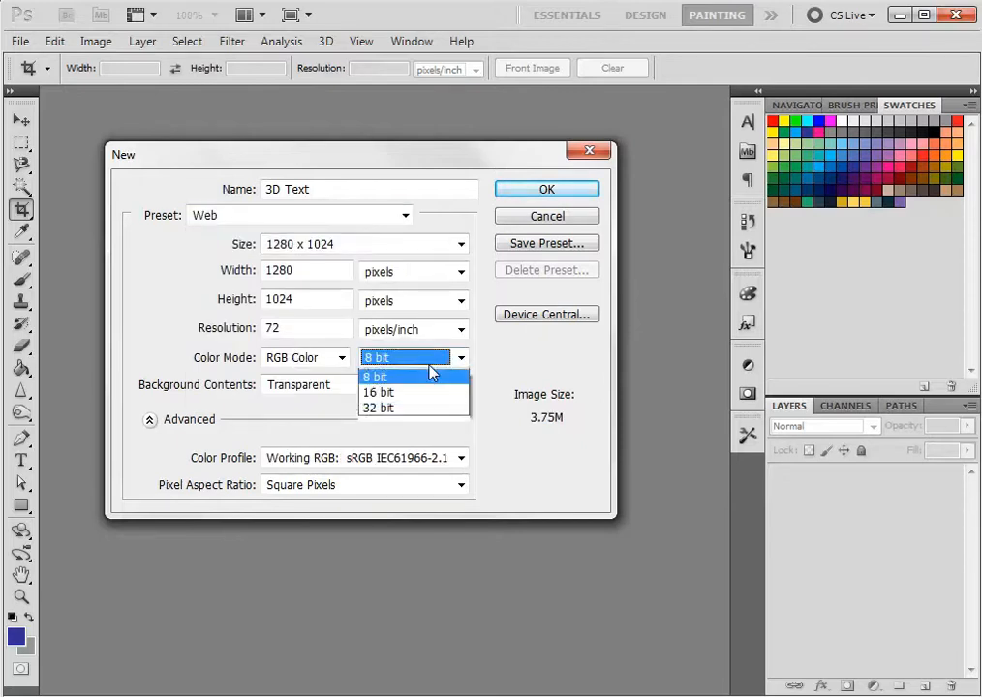
pyautogui.click(432, 407)
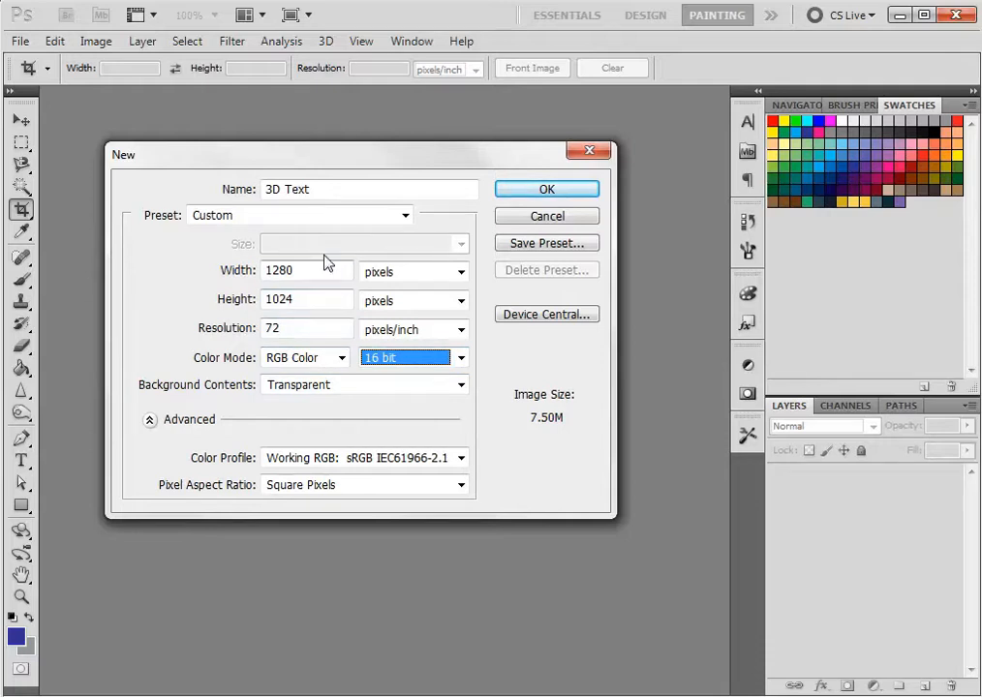
pyautogui.click(431, 358)
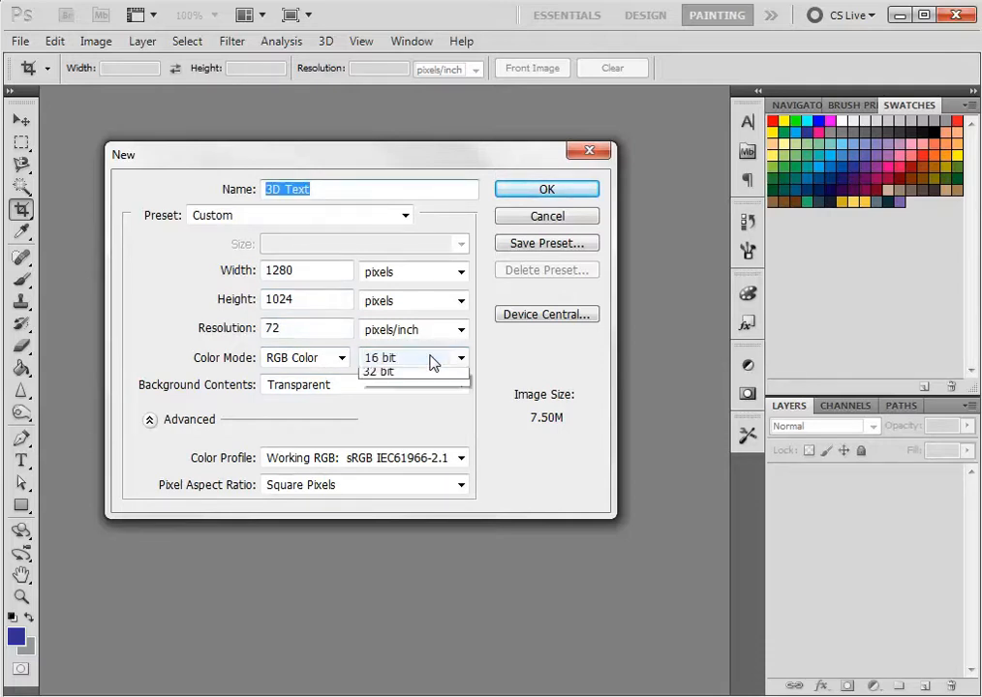
pyautogui.click(429, 396)
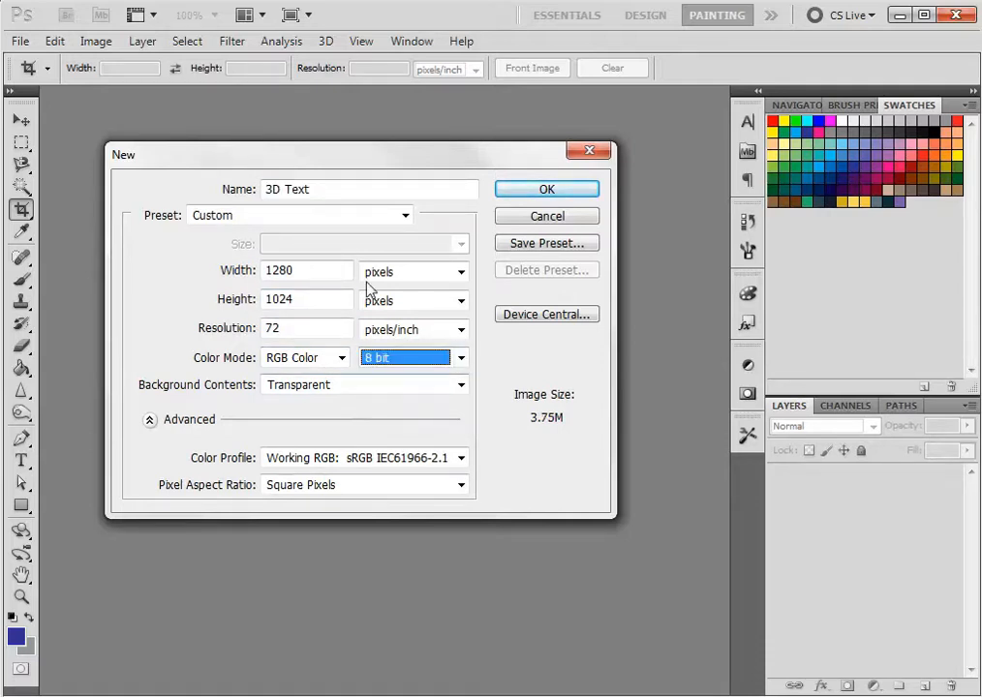
pyautogui.click(296, 223)
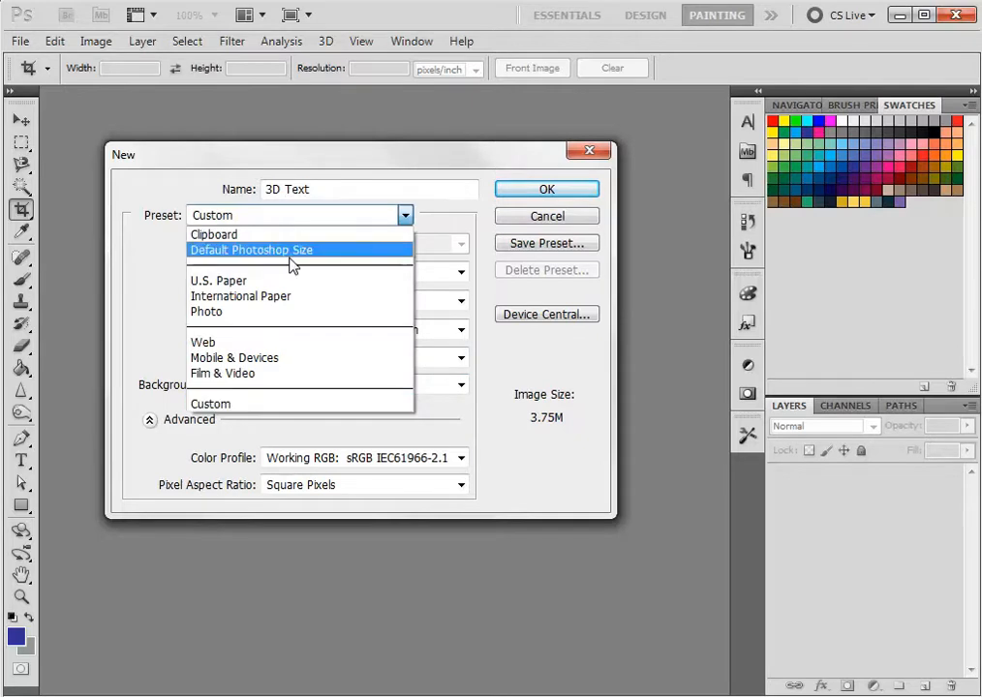
pyautogui.click(296, 342)
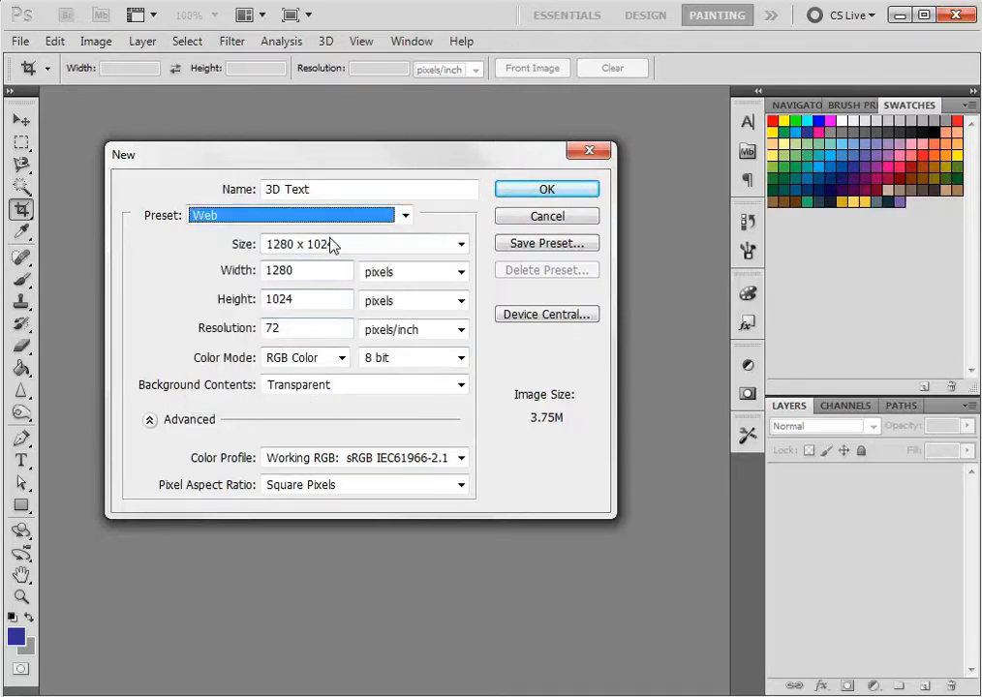
# - Set the new document's size to 1280 x 1024 pixels, with 72 pixels/inch resolution and RGB Color mode
pyautogui.click(331, 246)
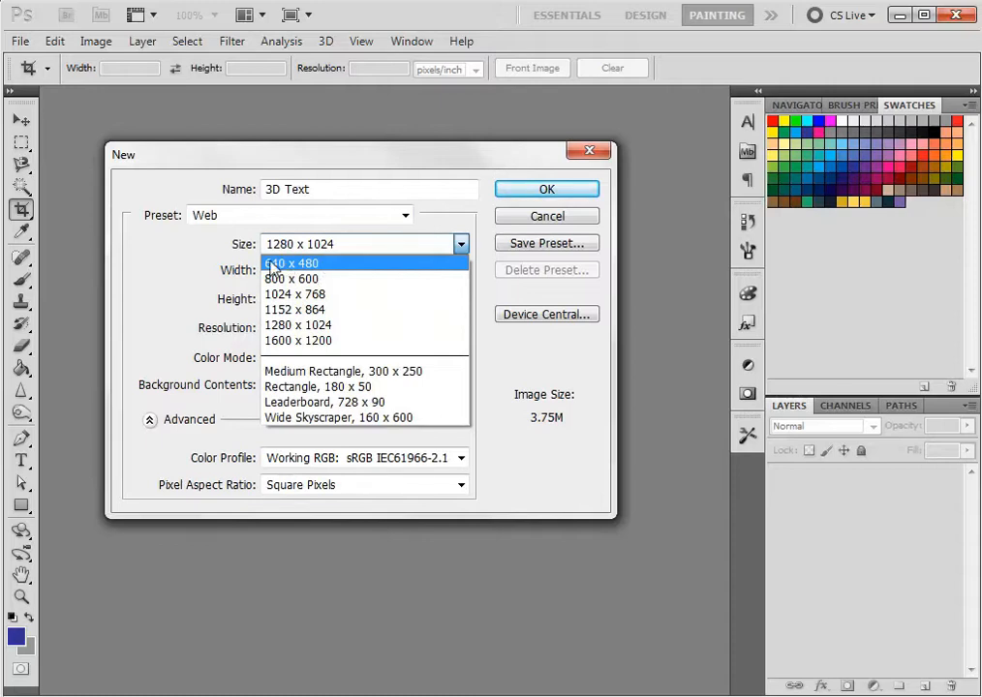
pyautogui.click(351, 325)
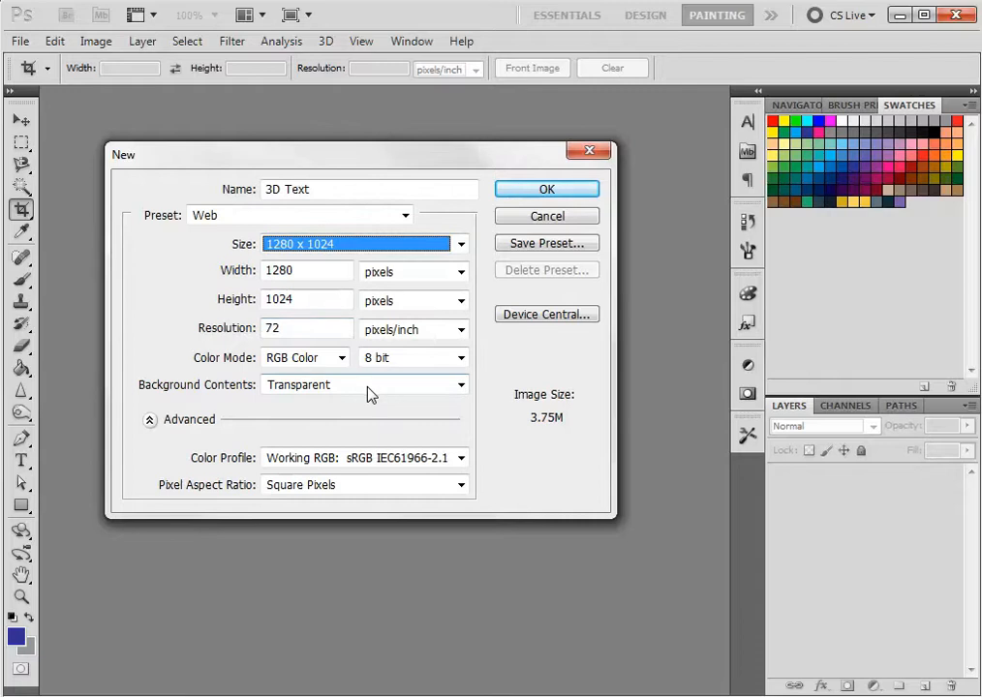
pyautogui.click(322, 332)
pyautogui.moveTo(317, 329)
pyautogui.mouseDown()
pyautogui.moveTo(259, 332)
pyautogui.moveTo(300, 329)
pyautogui.mouseUp()
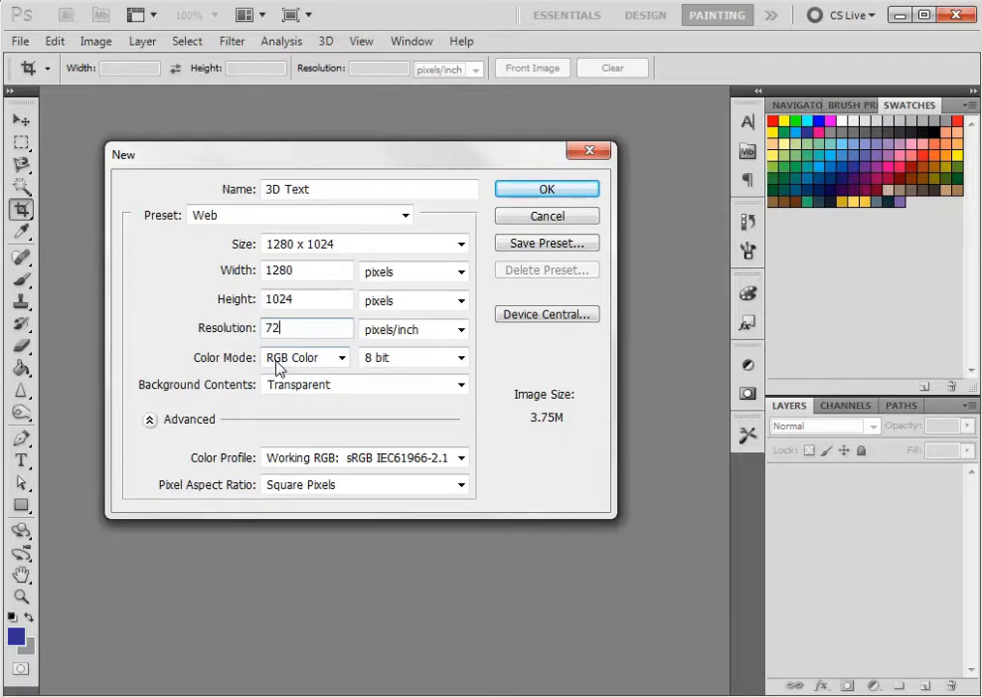
pyautogui.click(341, 357)
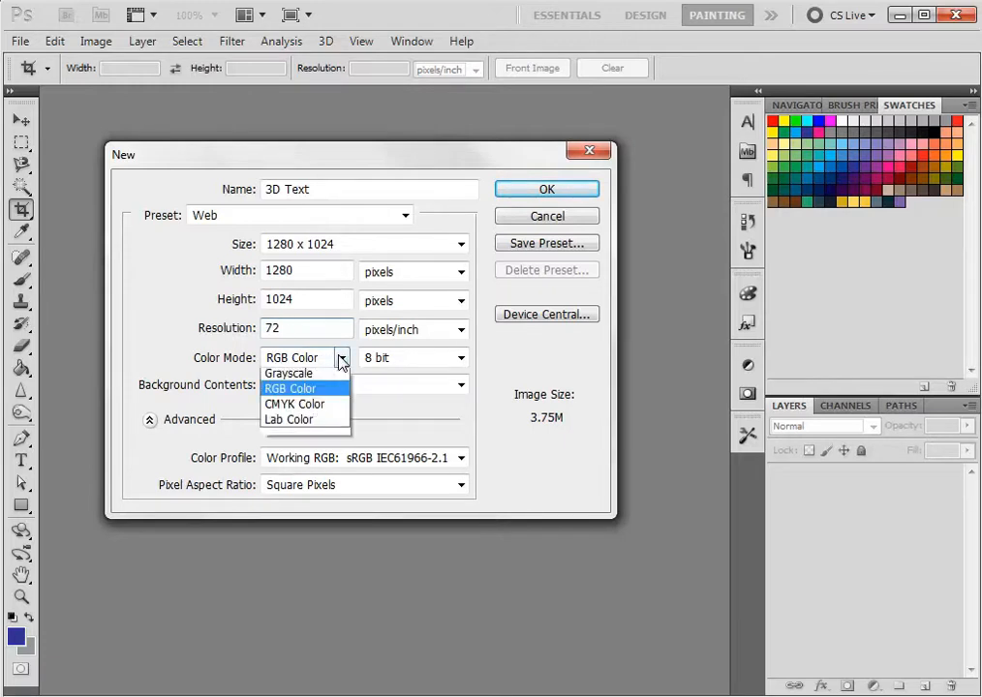
pyautogui.click(288, 408)
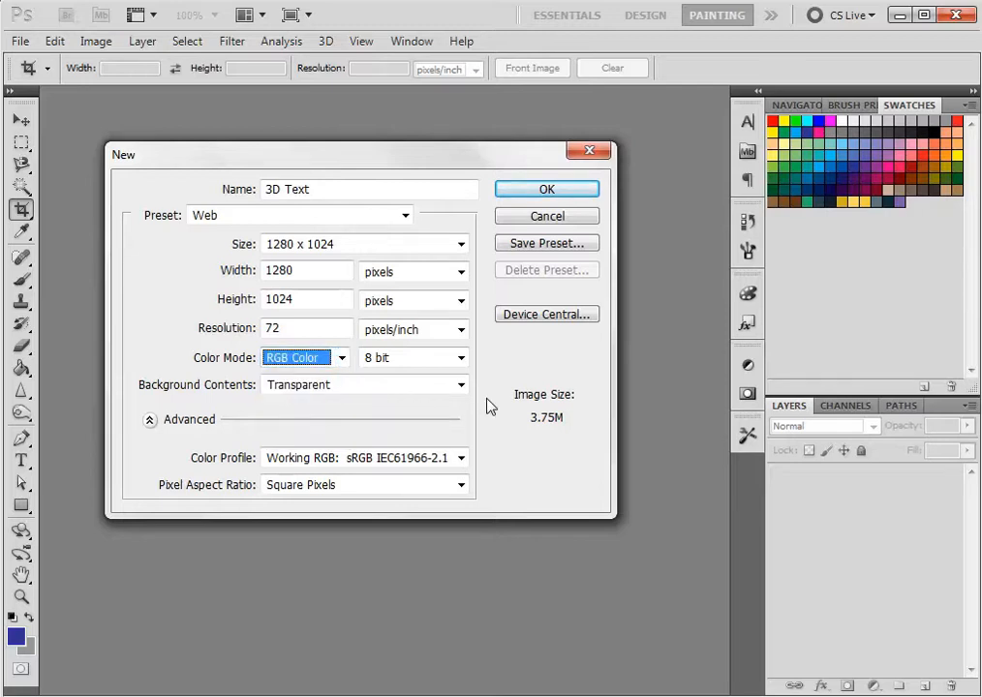
pyautogui.click(390, 359)
pyautogui.click(393, 411)
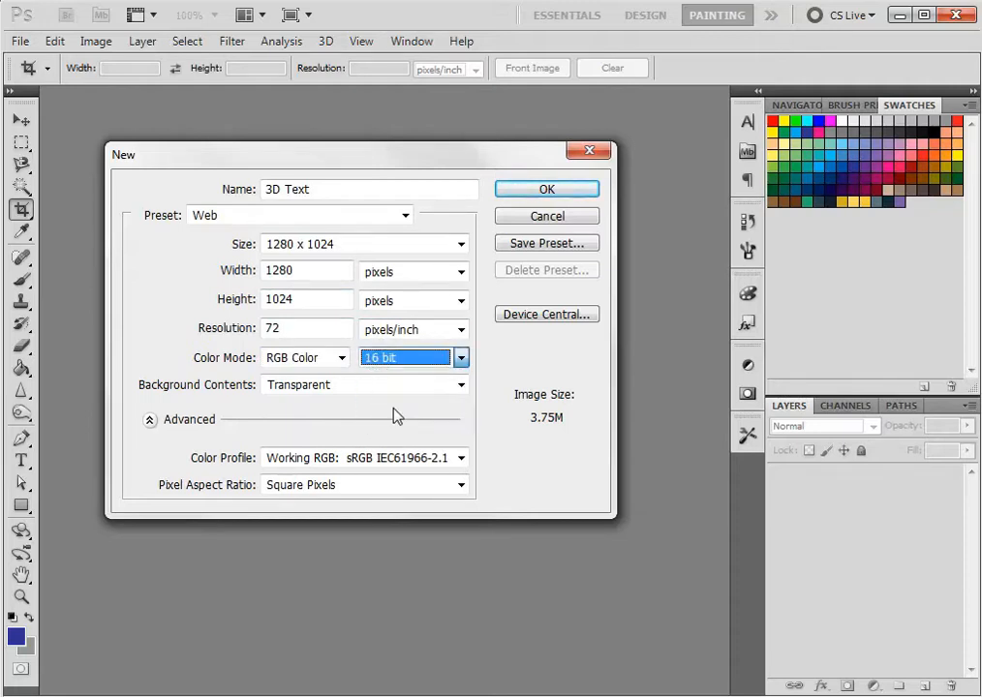
pyautogui.click(385, 364)
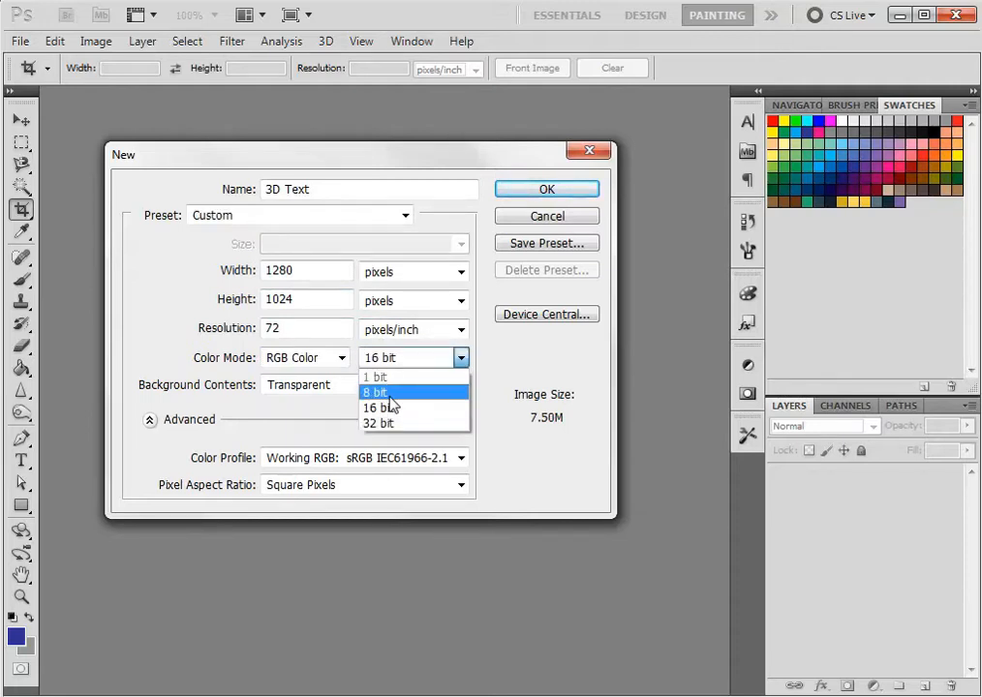
pyautogui.click(379, 393)
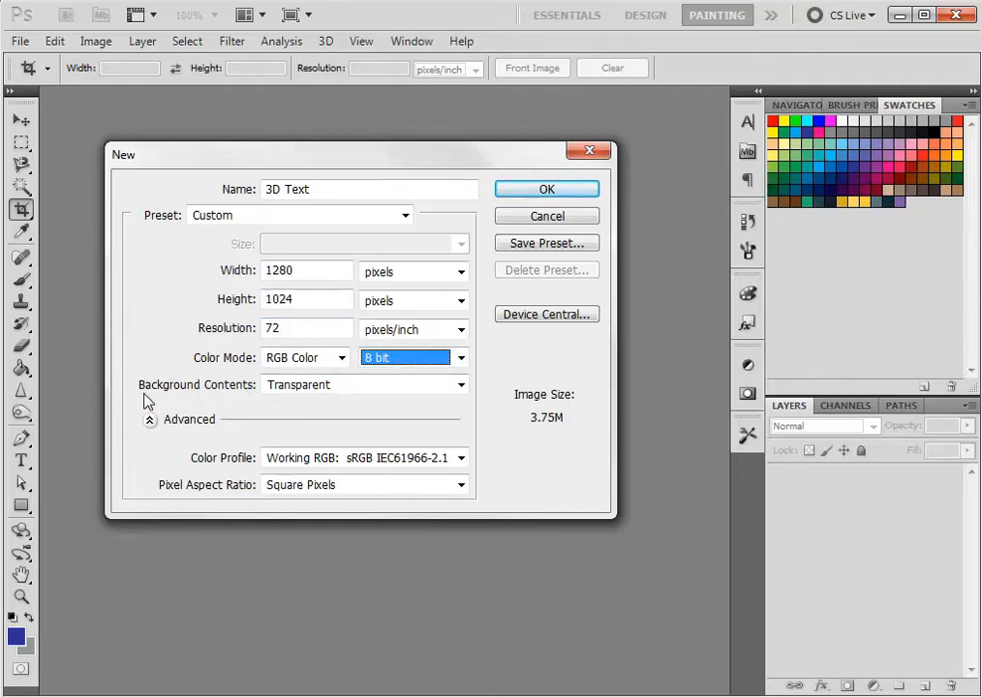
# - Set the background contents to Transparent and create the 3D Text document
pyautogui.click(340, 388)
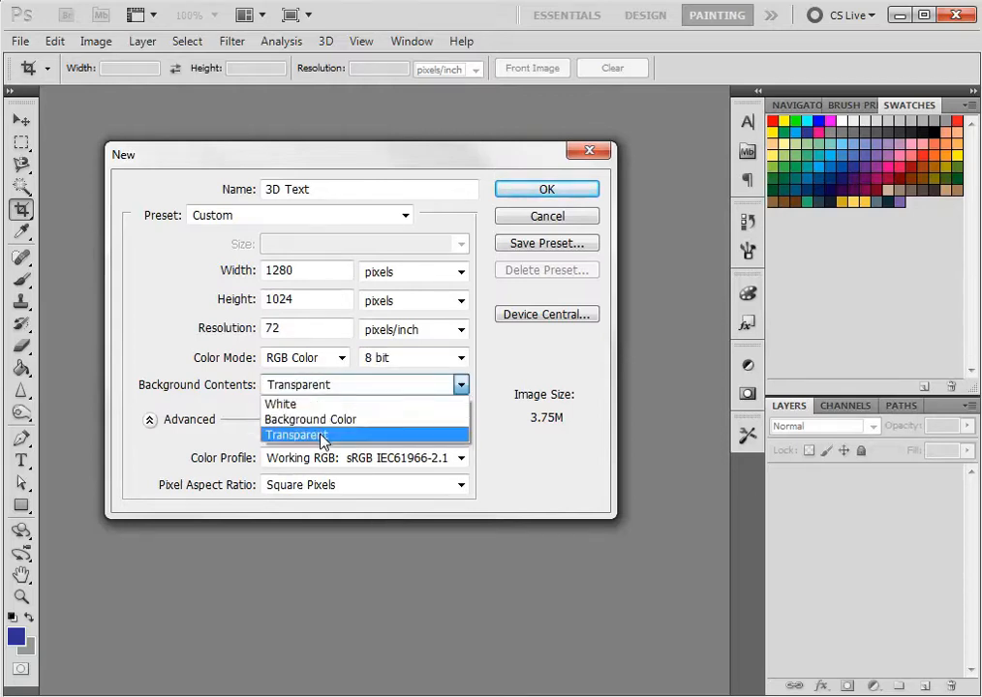
pyautogui.click(322, 434)
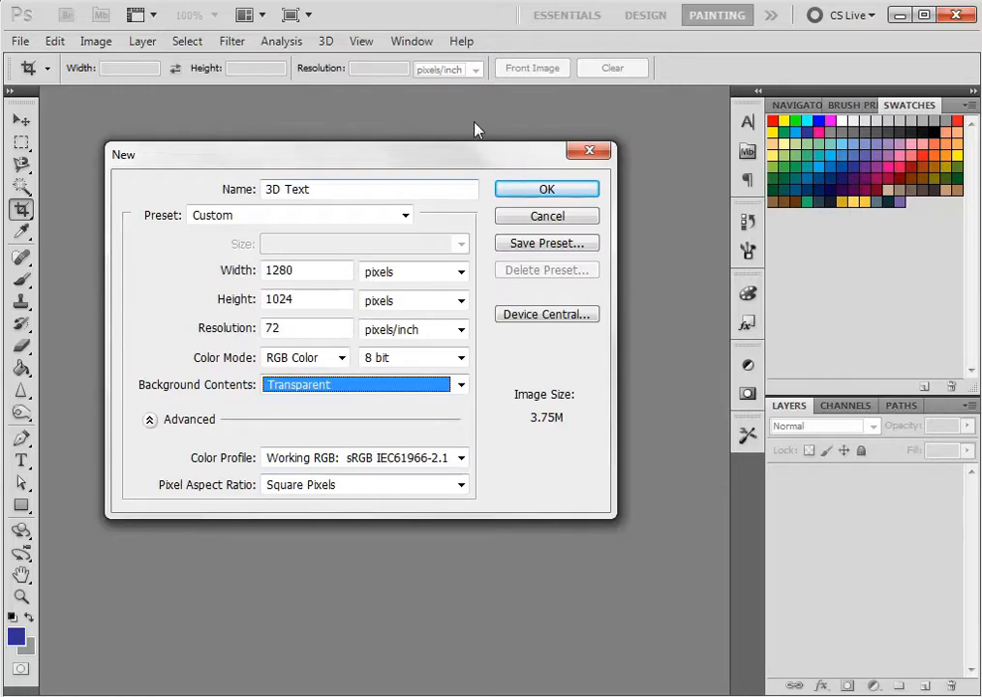
pyautogui.click(557, 189)
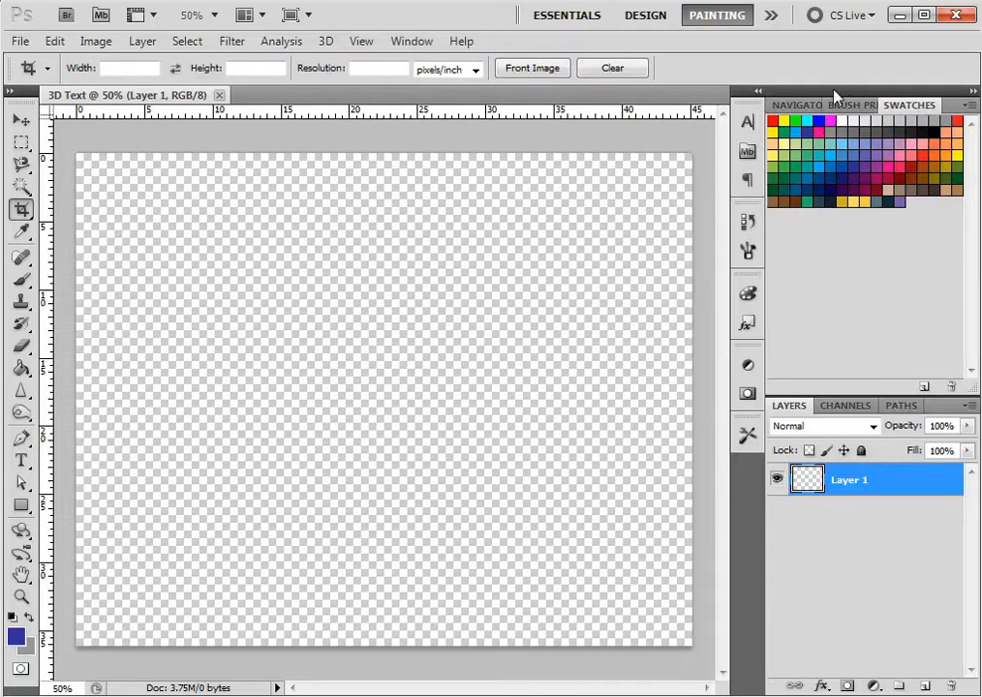
pyautogui.click(433, 41)
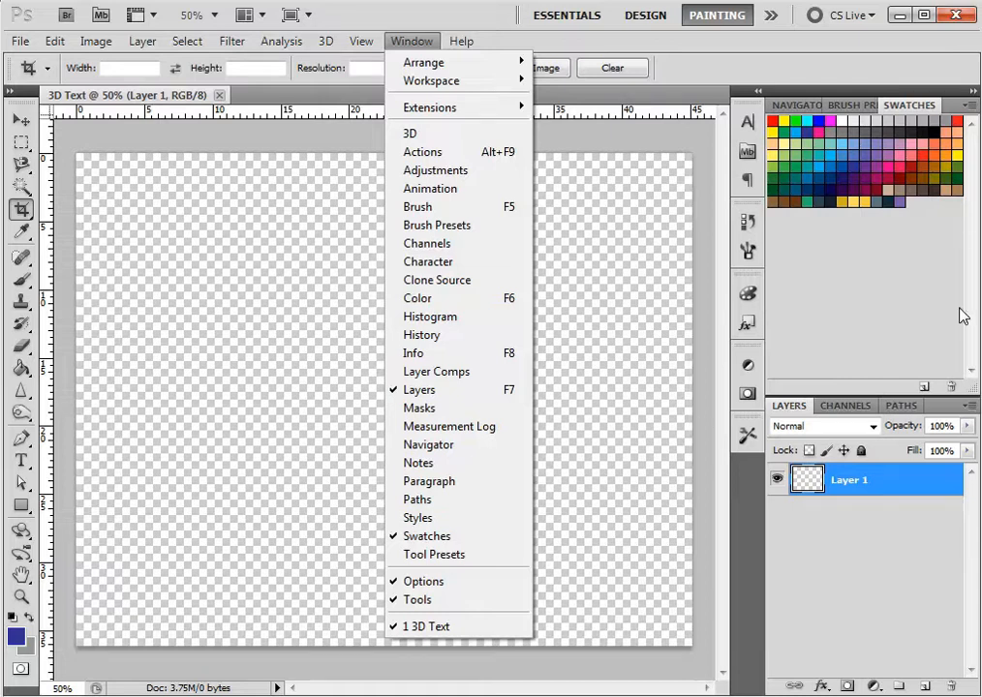
pyautogui.click(459, 45)
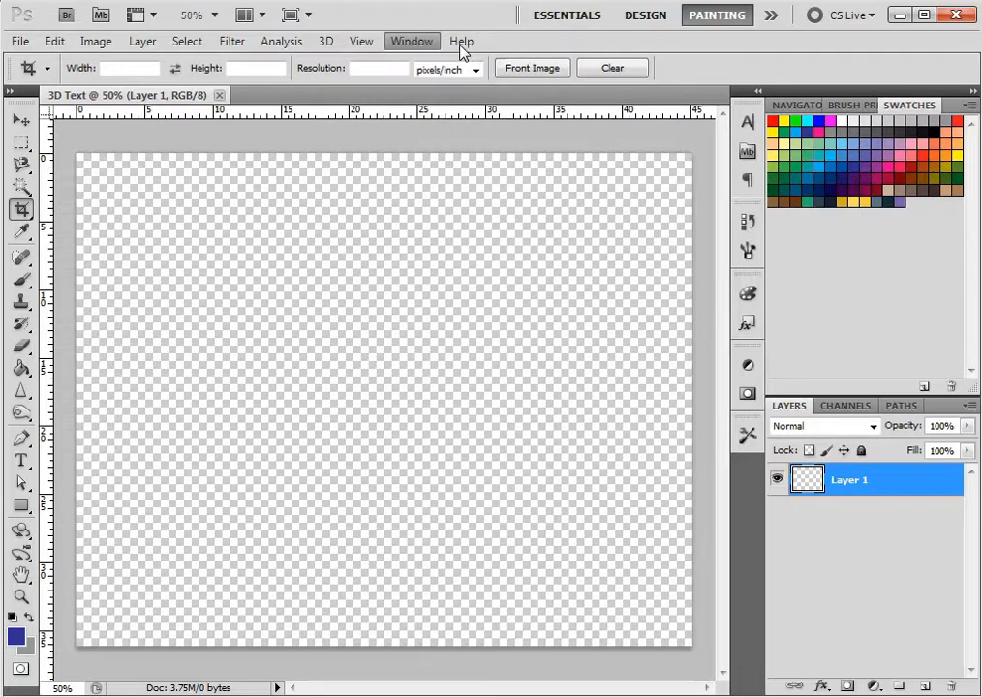
pyautogui.click(841, 122)
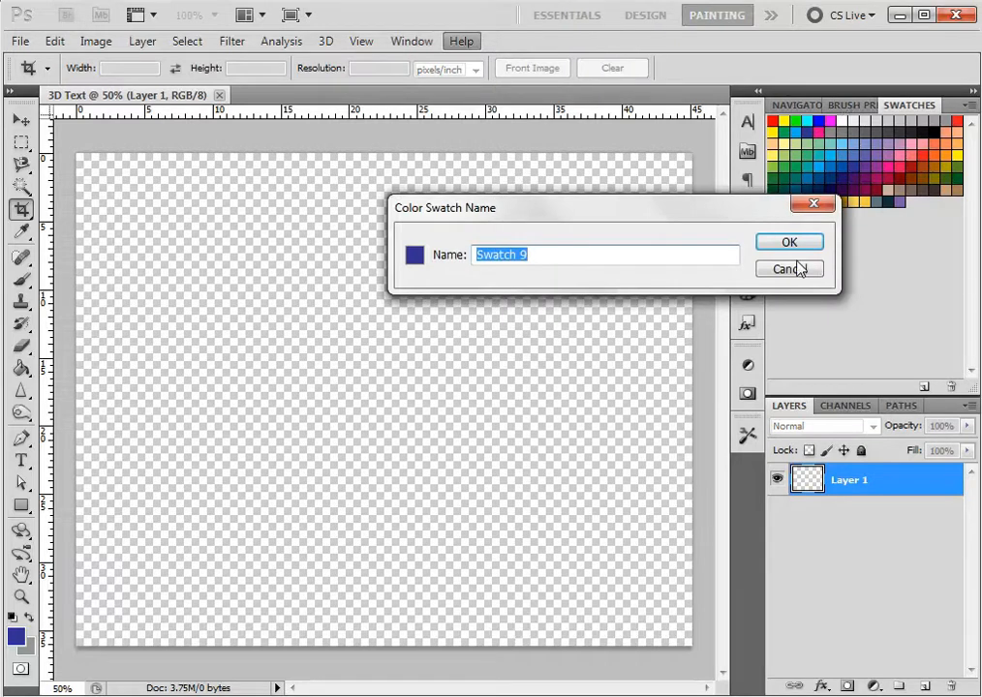
pyautogui.click(800, 269)
# - Make the foreground colour white and draw a rectangle shape covering the whole canvas with the Rectangle Tool
pyautogui.click(841, 122)
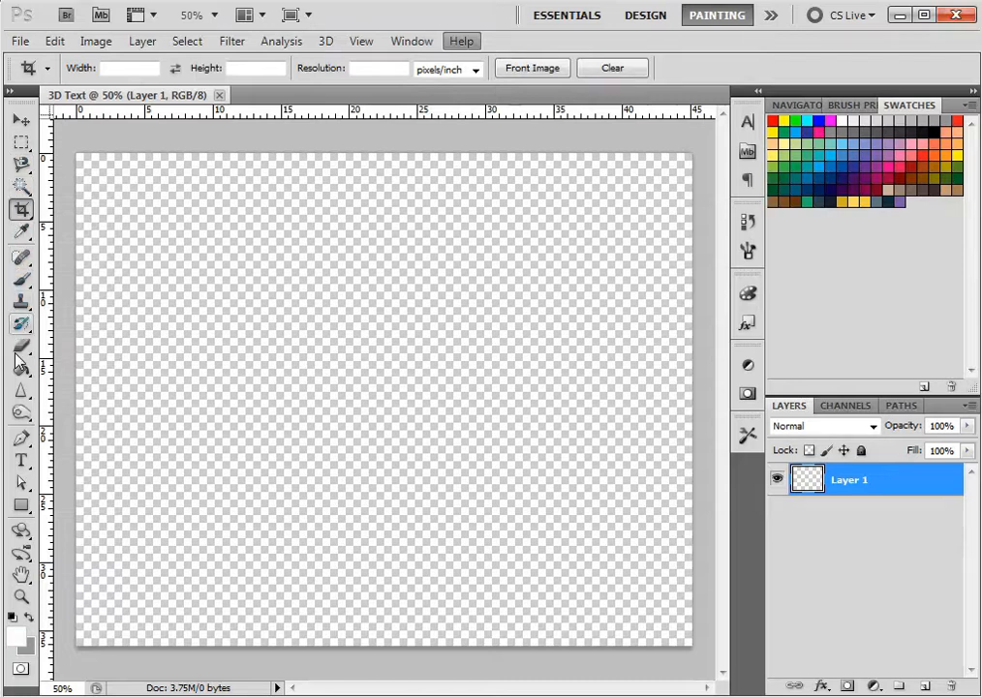
pyautogui.click(21, 505)
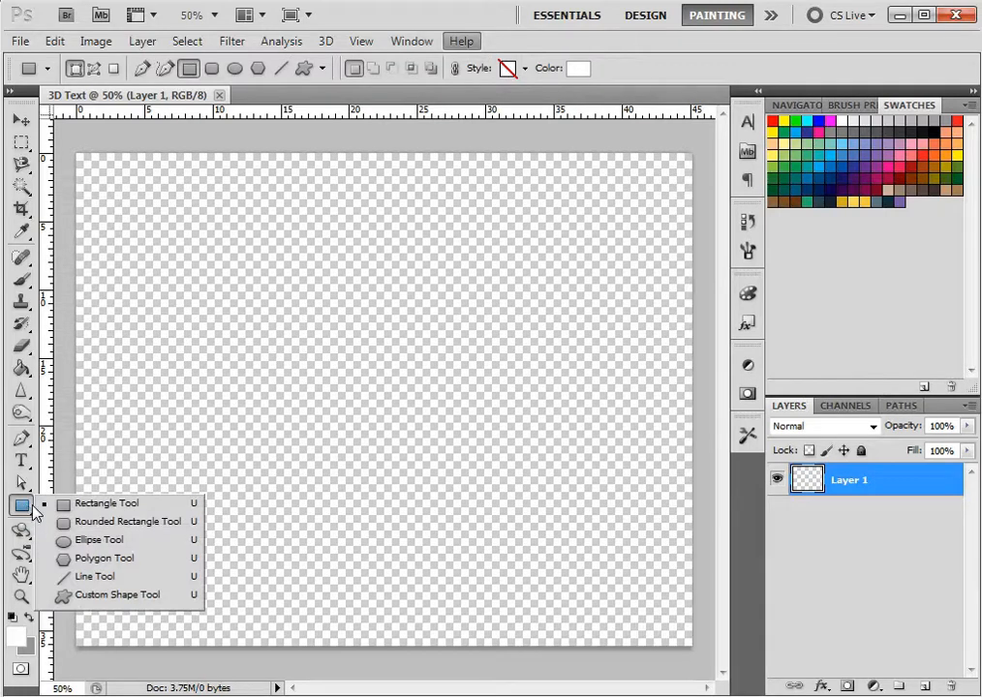
pyautogui.click(128, 510)
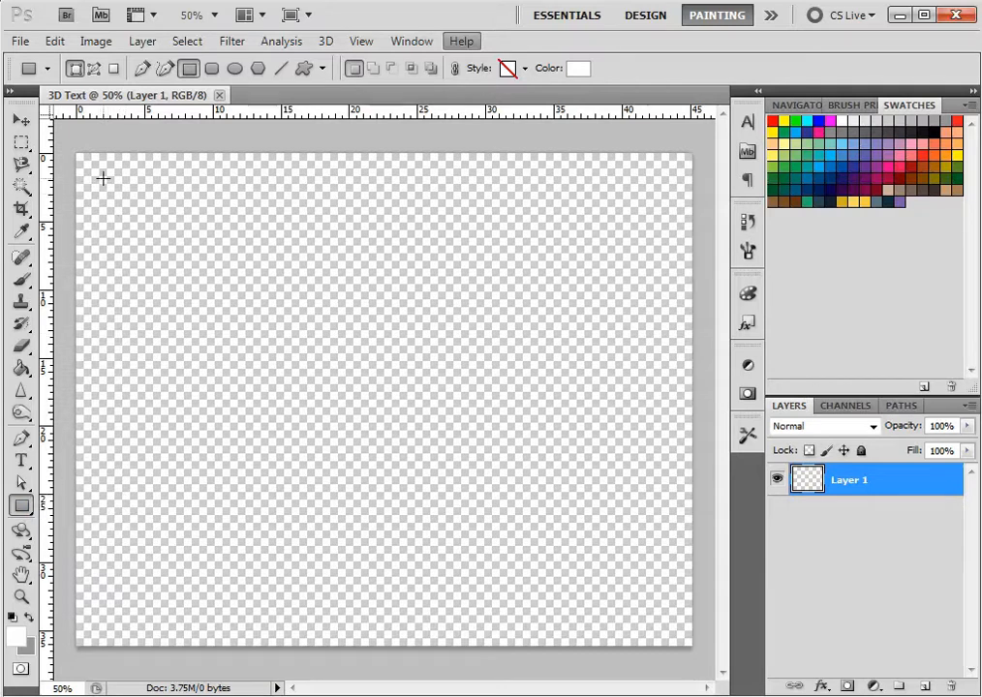
pyautogui.moveTo(80, 152); pyautogui.dragTo(693, 647)
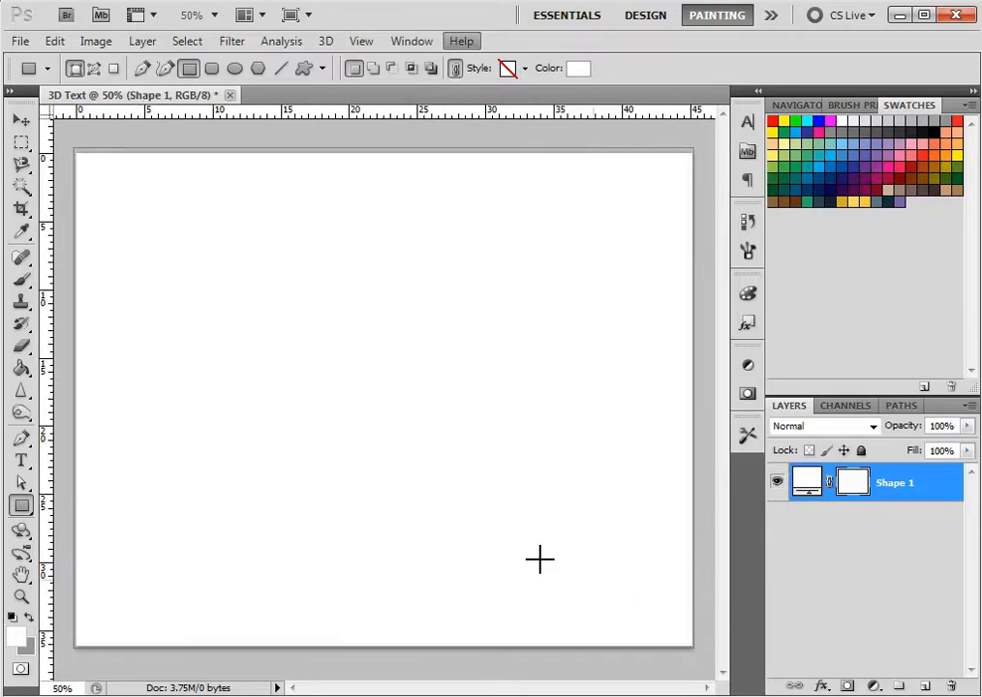
# - Free-transform the white rectangle's path to fit the canvas edges, scaling it to 99.38% width and 98.46% height
pyautogui.click(21, 142)
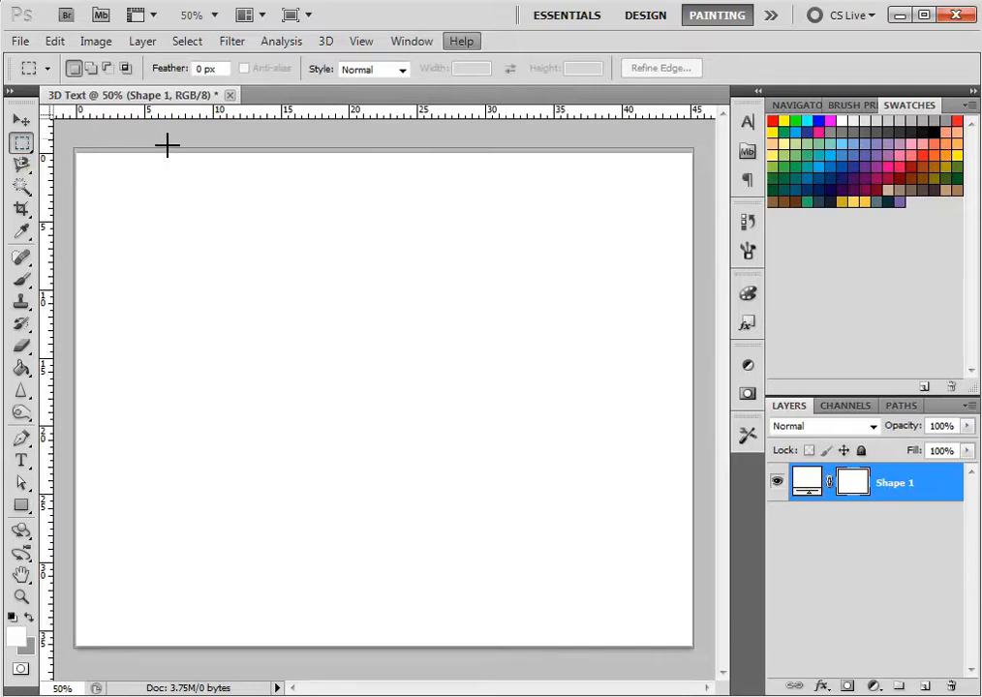
pyautogui.rightClick(423, 251)
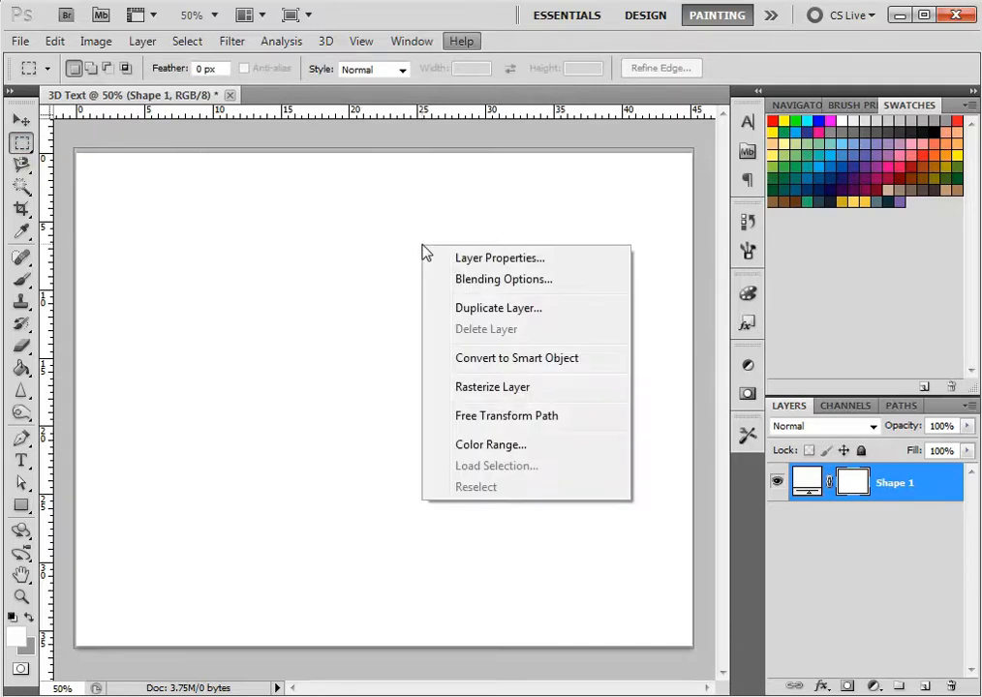
pyautogui.click(505, 417)
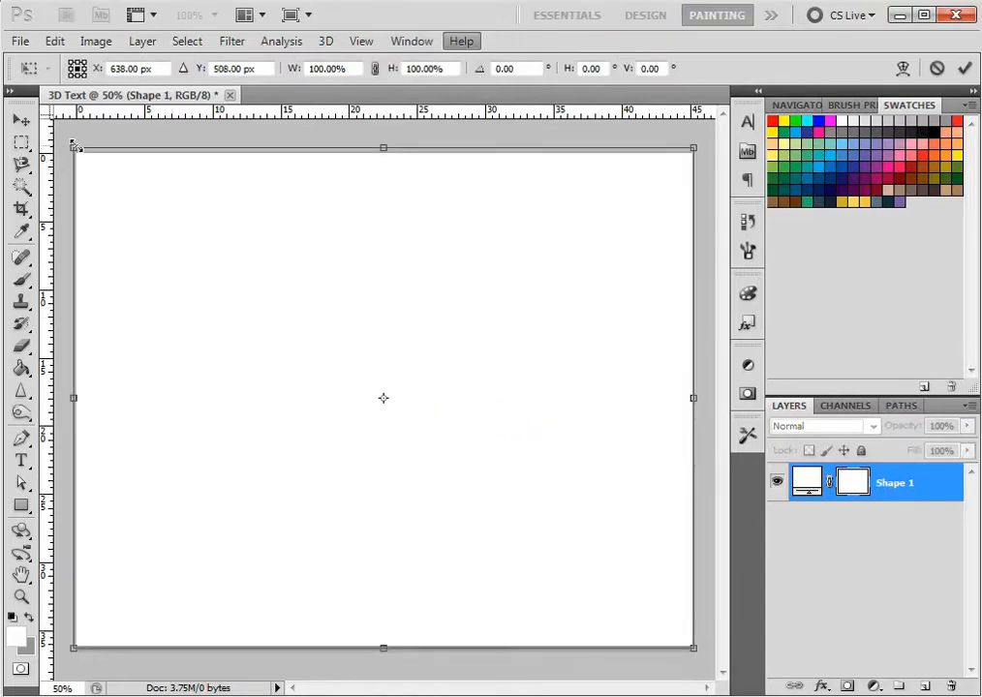
pyautogui.moveTo(75, 145); pyautogui.dragTo(84, 158)
pyautogui.moveTo(693, 646)
pyautogui.mouseDown()
pyautogui.moveTo(641, 623)
pyautogui.moveTo(688, 645)
pyautogui.mouseUp()
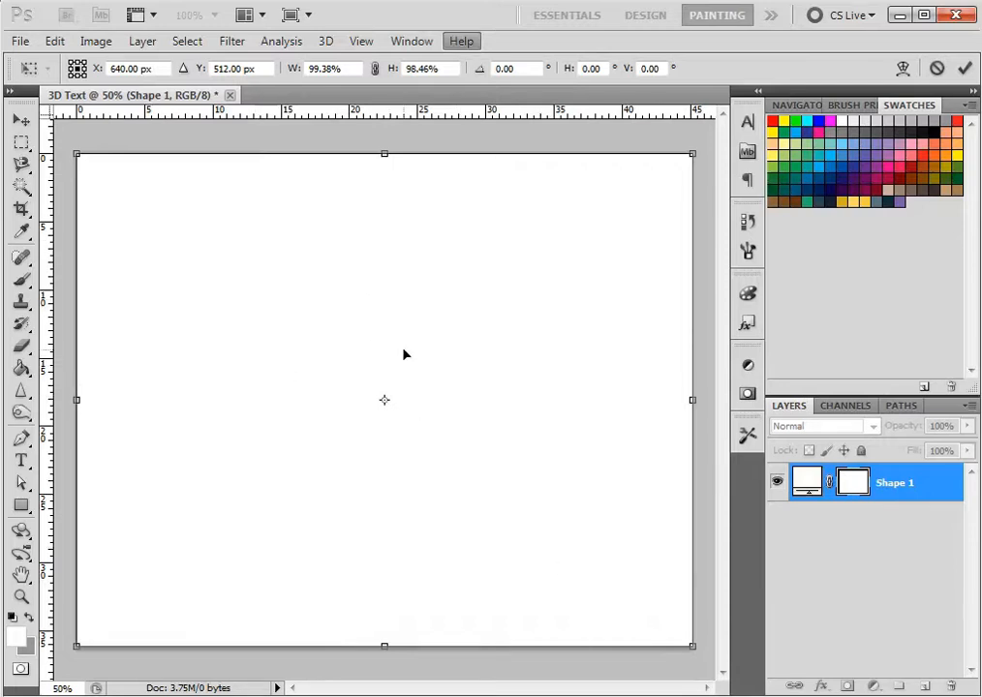
pyautogui.click(965, 69)
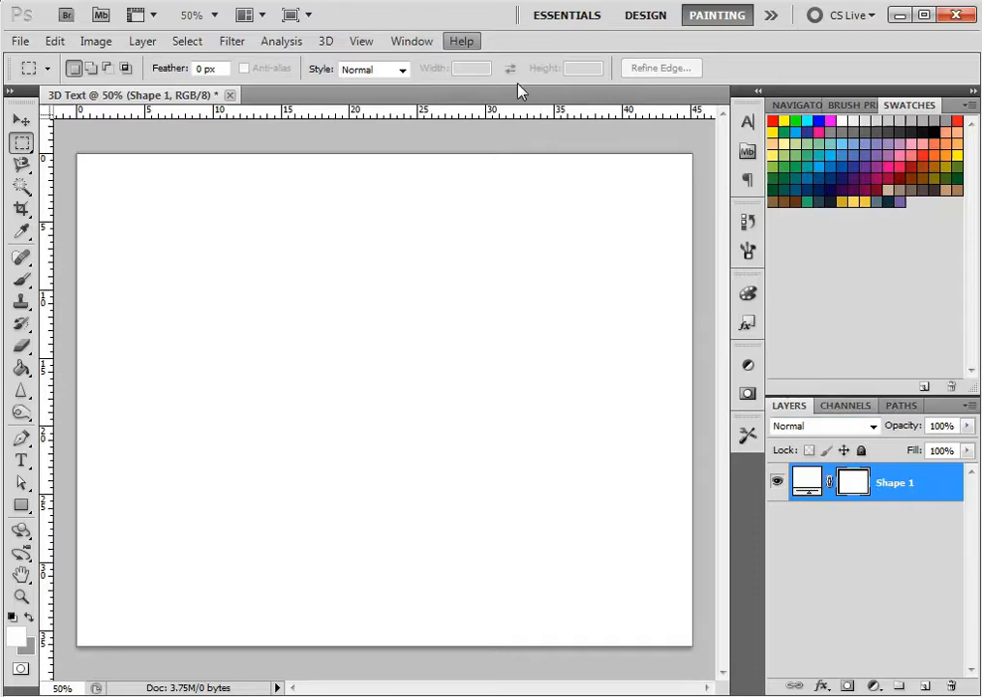
# - Open the blending options of the Shape 1 layer
pyautogui.rightClick(928, 490)
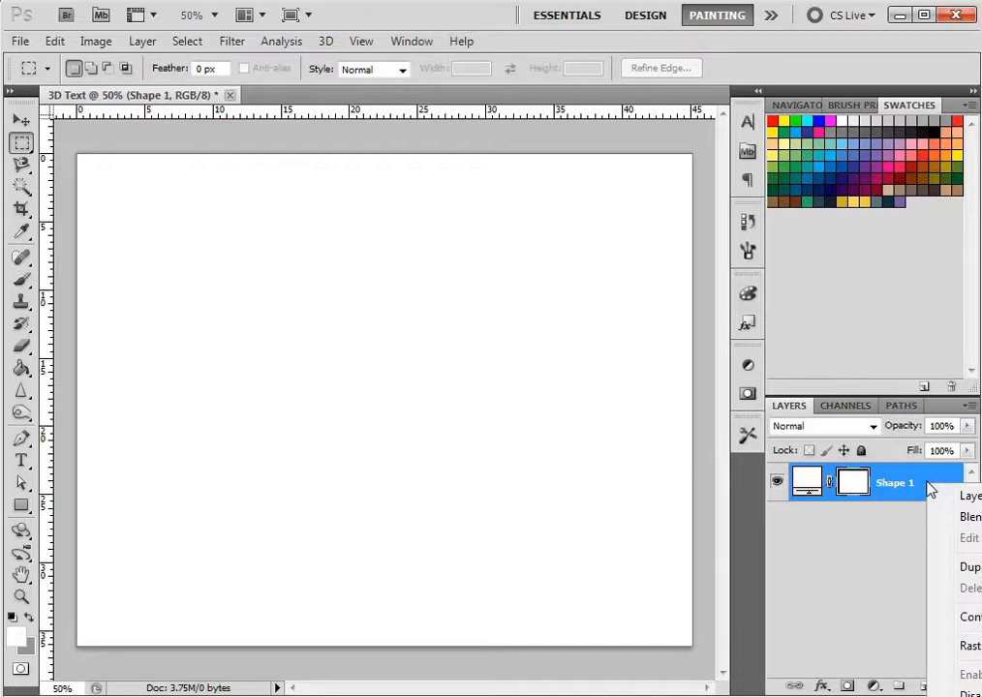
pyautogui.click(883, 466)
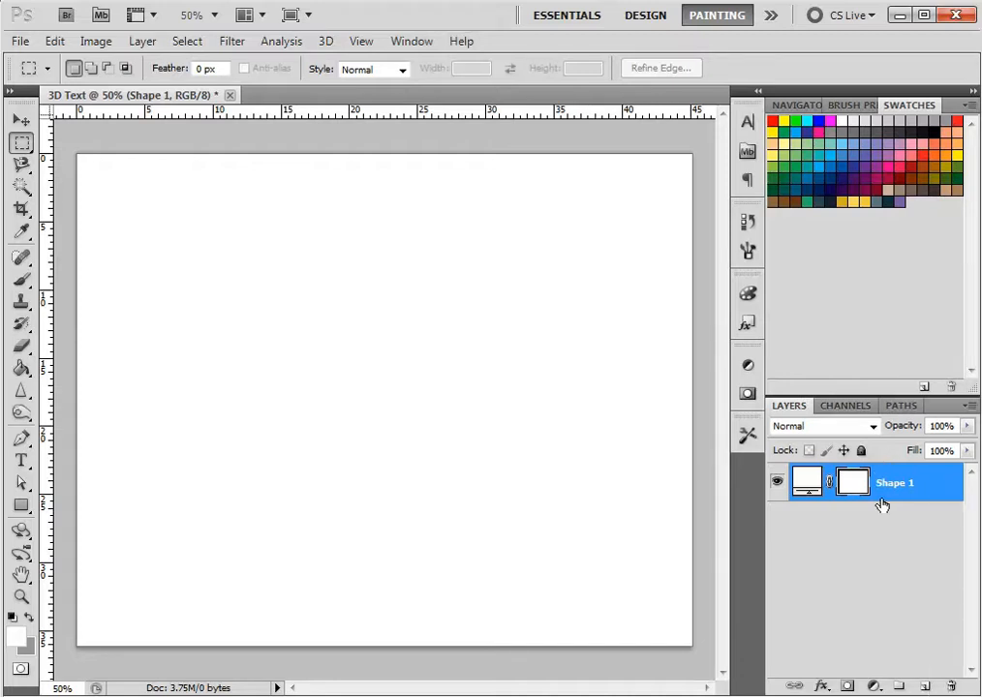
pyautogui.rightClick(882, 503)
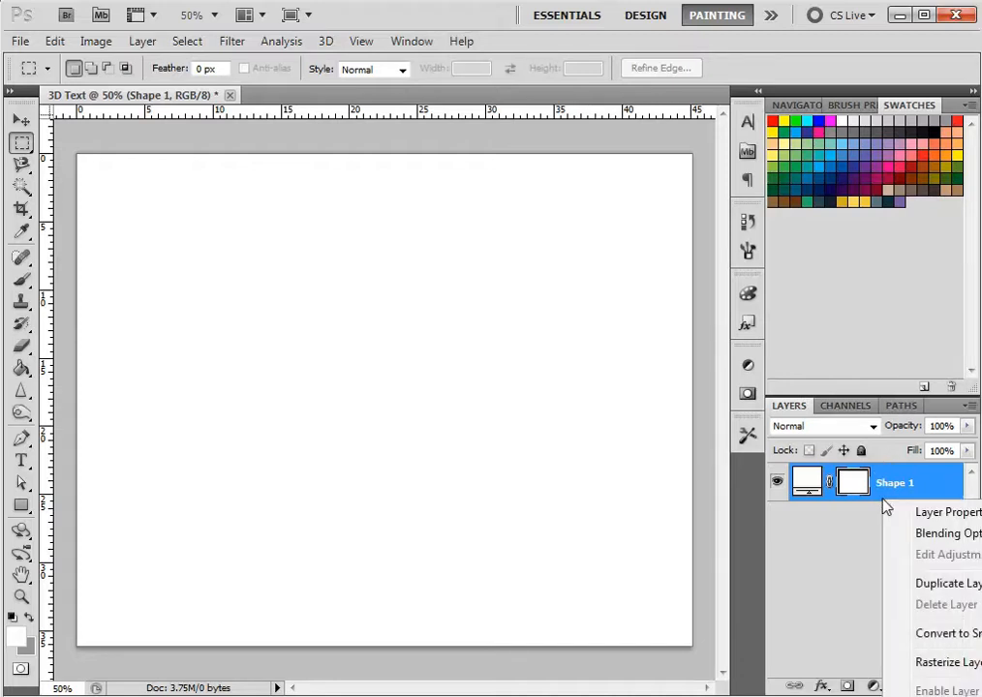
pyautogui.rightClick(815, 501)
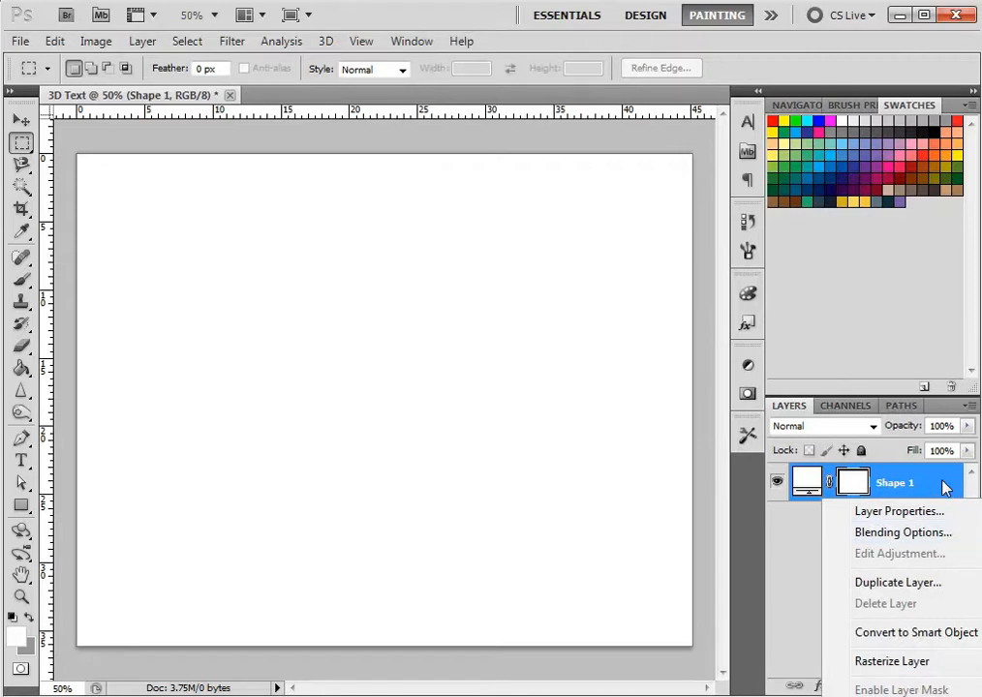
pyautogui.click(915, 534)
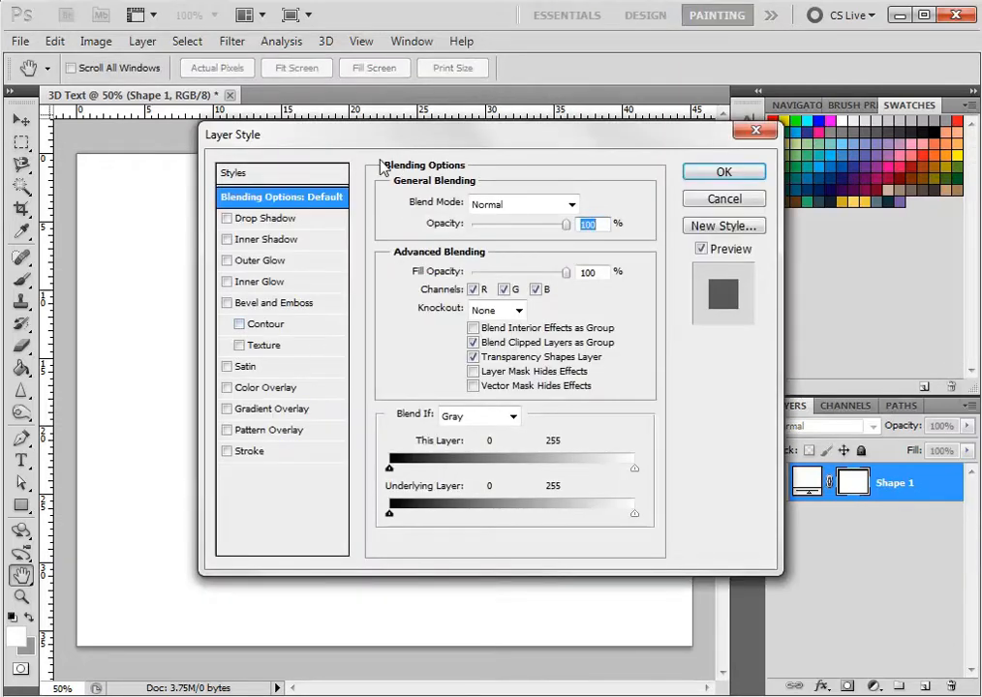
pyautogui.click(227, 219)
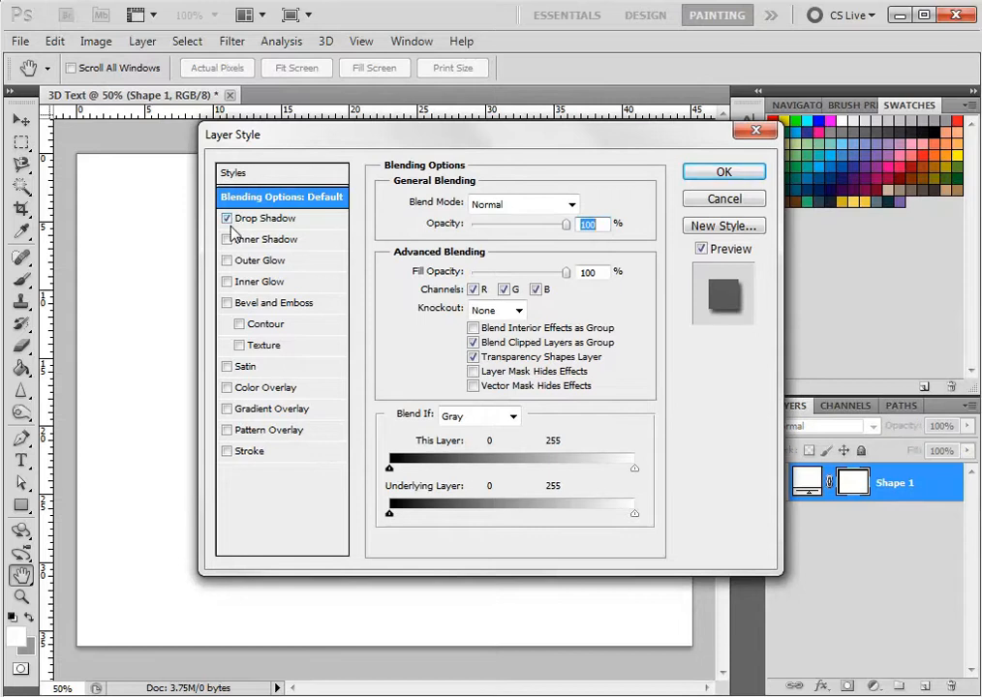
pyautogui.click(226, 220)
pyautogui.click(228, 239)
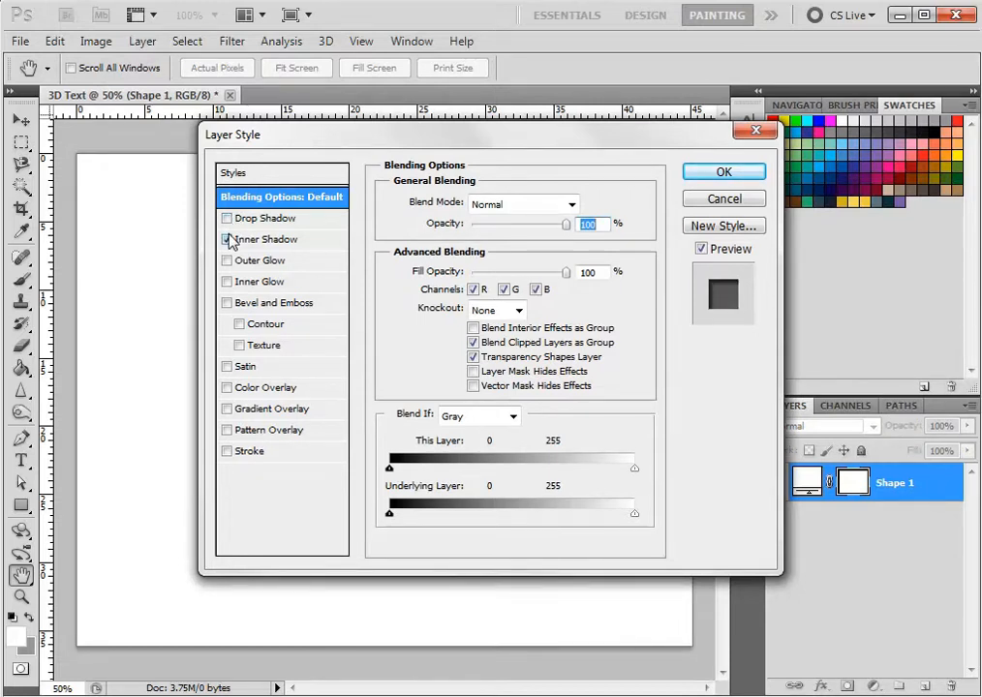
pyautogui.click(227, 240)
# - Add a Gradient Overlay to the background shape with Radial style and a scale of 124%
pyautogui.click(227, 409)
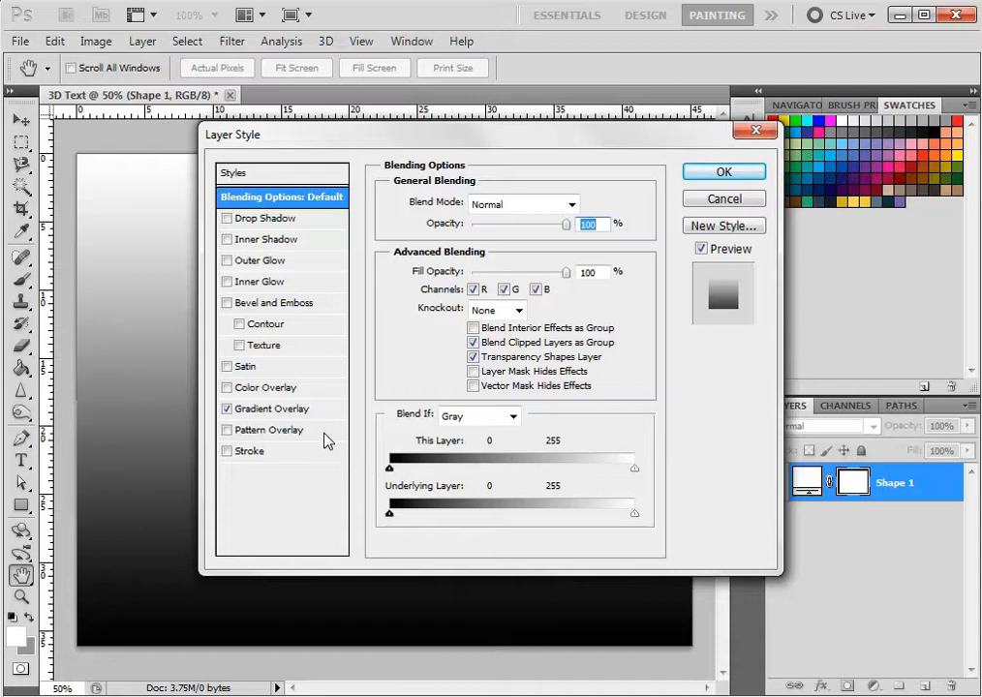
pyautogui.click(270, 411)
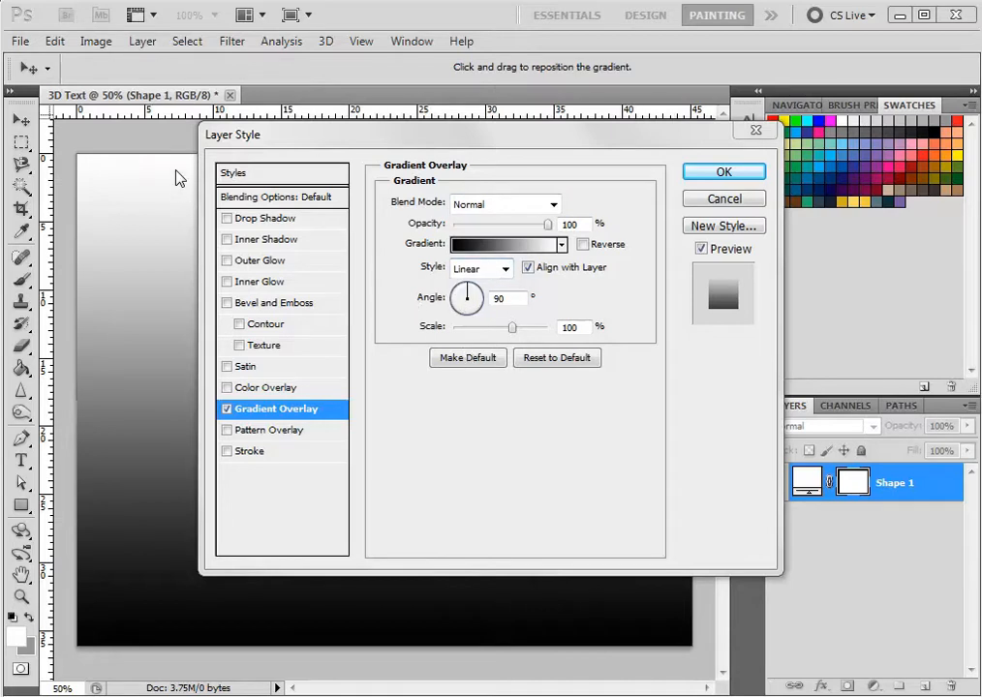
pyautogui.click(499, 271)
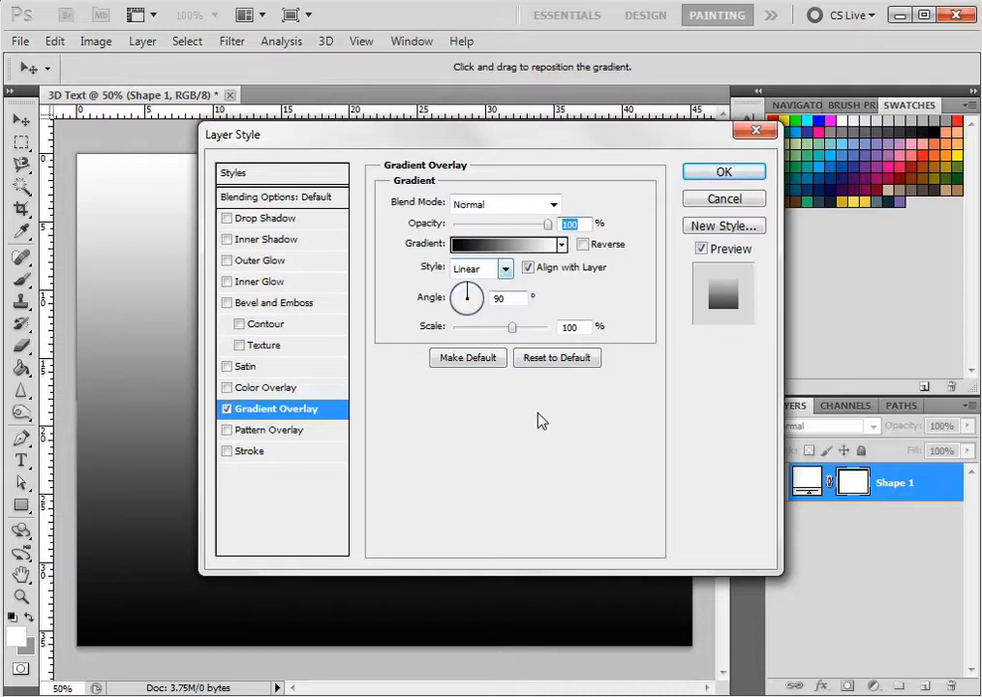
pyautogui.click(505, 271)
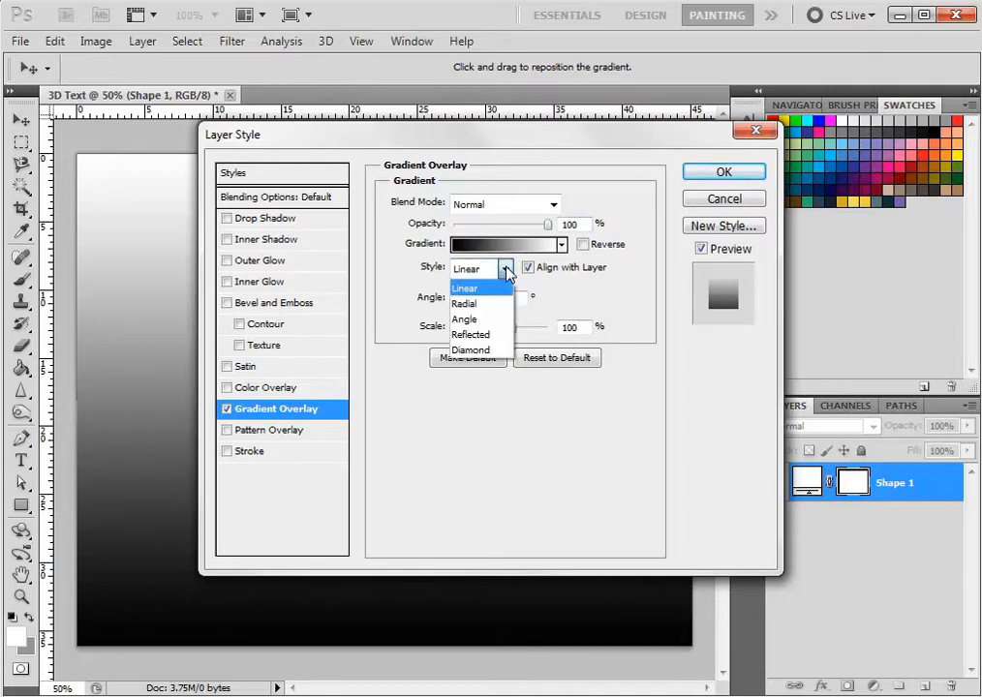
pyautogui.click(493, 303)
pyautogui.moveTo(387, 144); pyautogui.dragTo(474, 162)
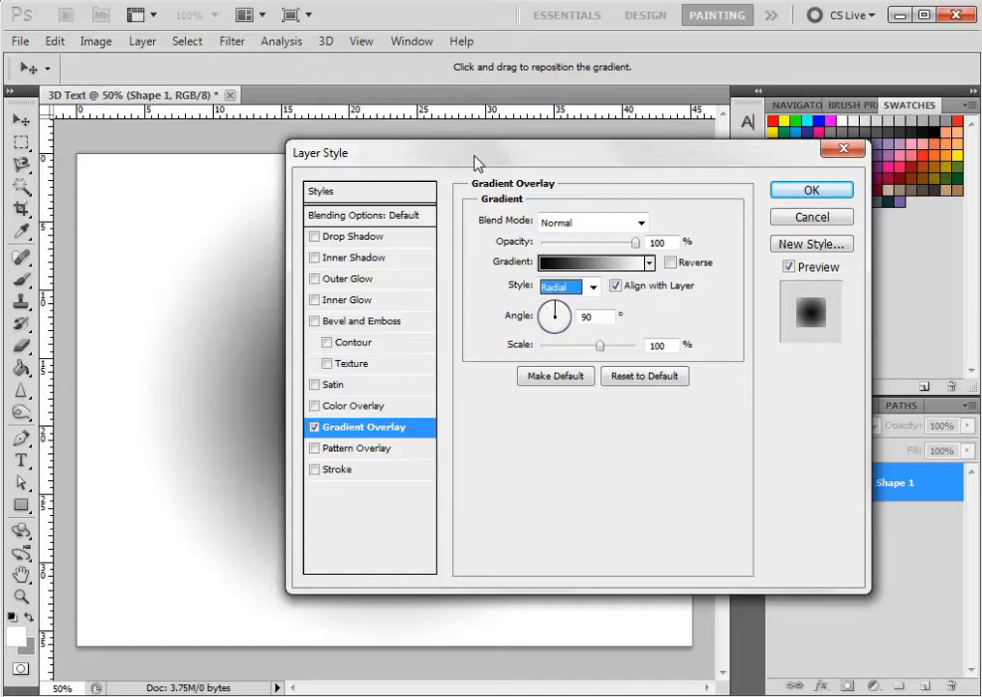
pyautogui.moveTo(666, 346); pyautogui.dragTo(634, 348)
pyautogui.write('124')
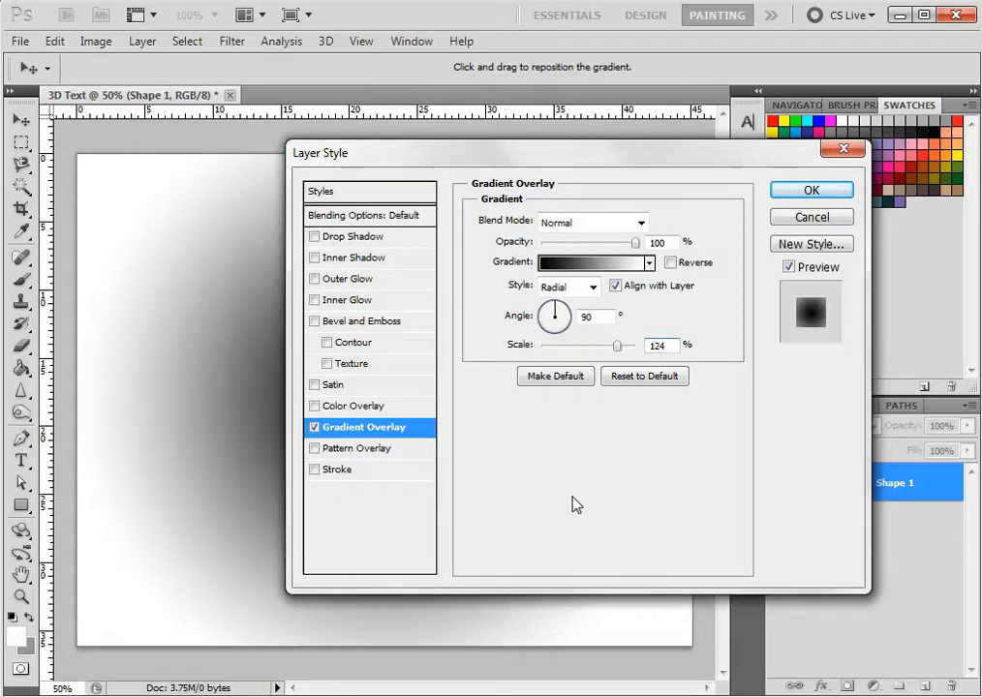
# - Open the overlay's gradient for editing and bring up the colour choice for its black stop at location 0%
pyautogui.click(625, 270)
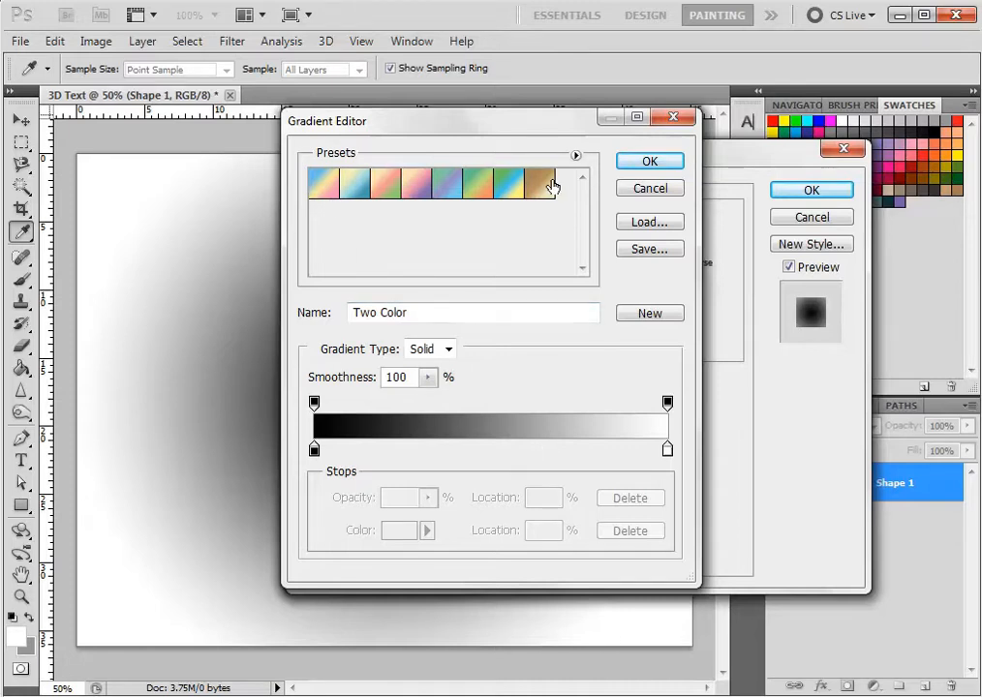
pyautogui.click(575, 155)
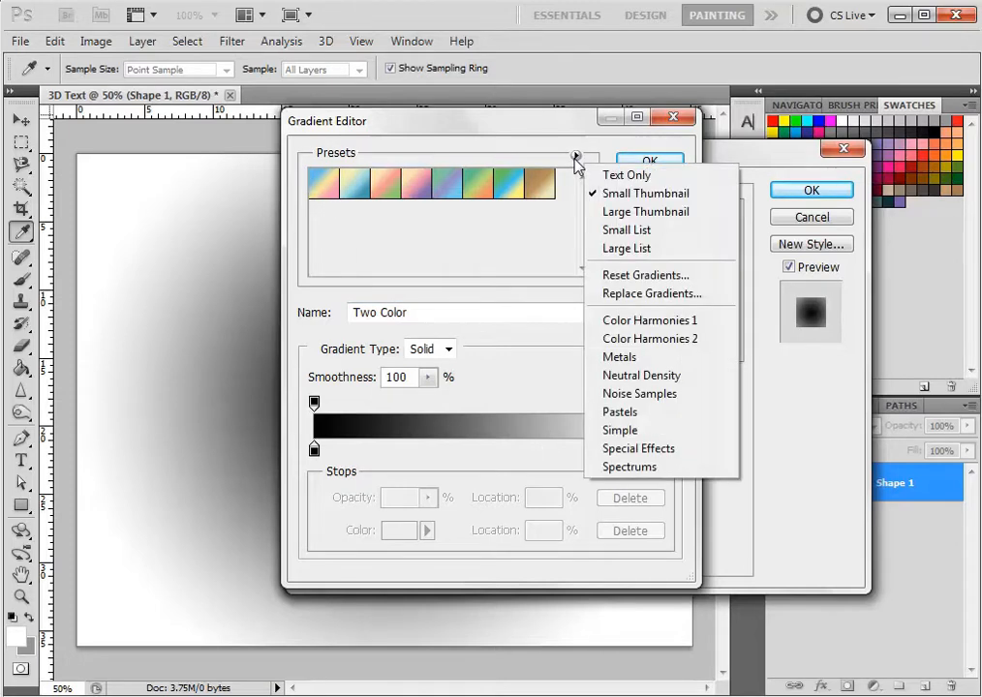
pyautogui.click(449, 283)
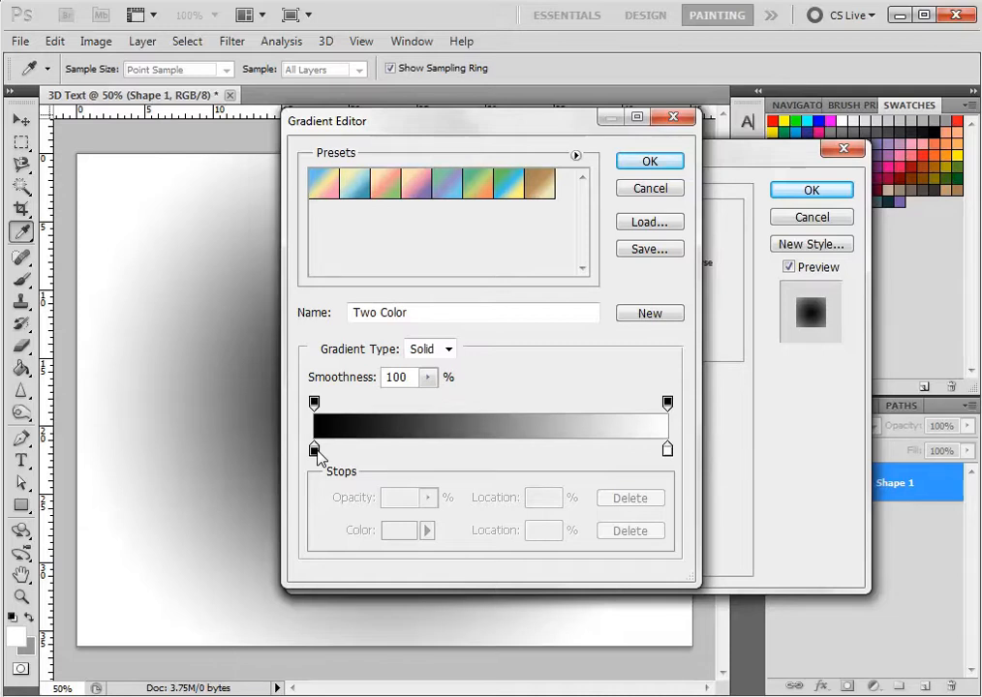
pyautogui.click(315, 451)
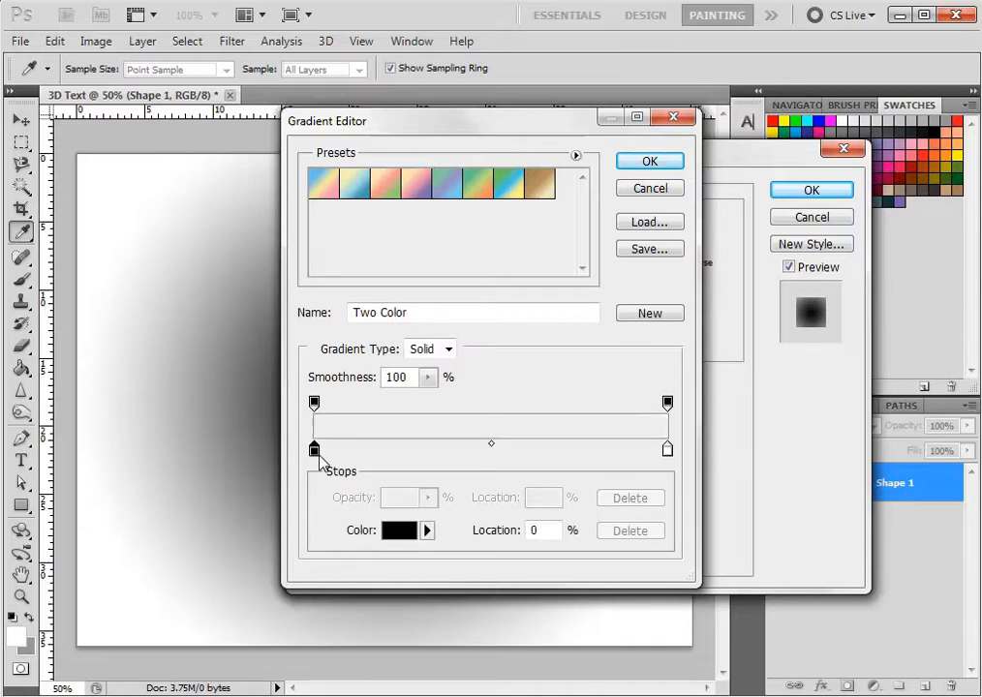
pyautogui.click(314, 403)
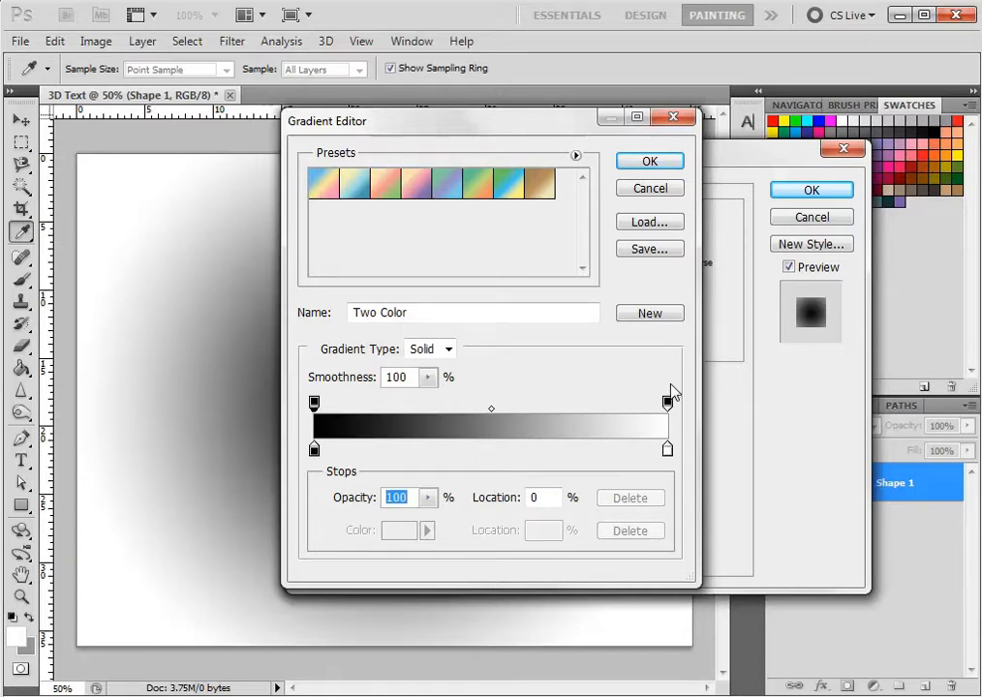
pyautogui.click(313, 451)
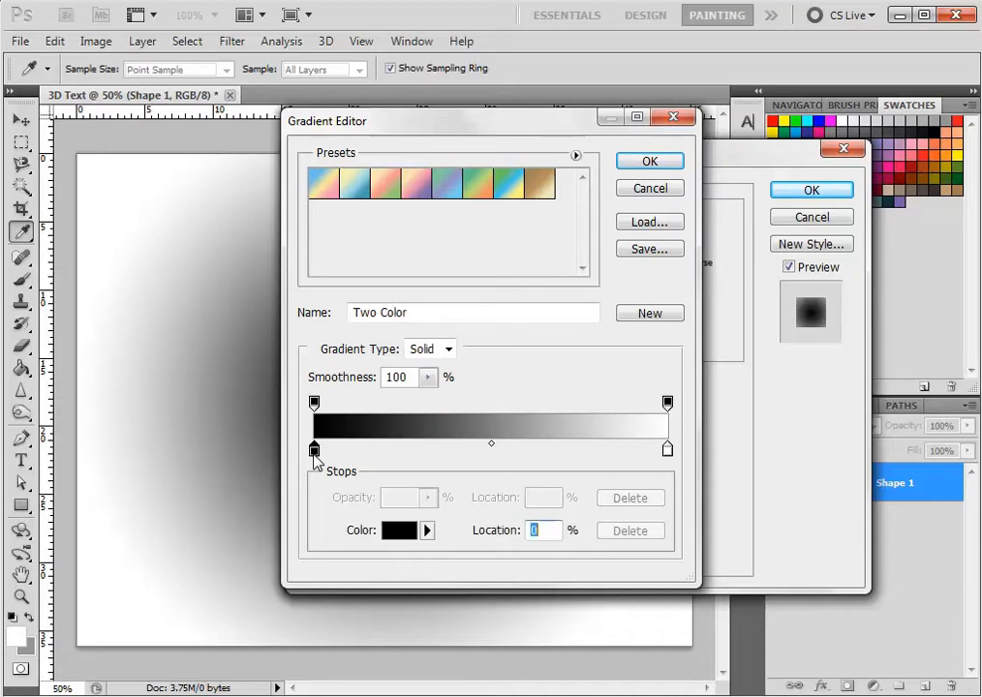
pyautogui.click(391, 534)
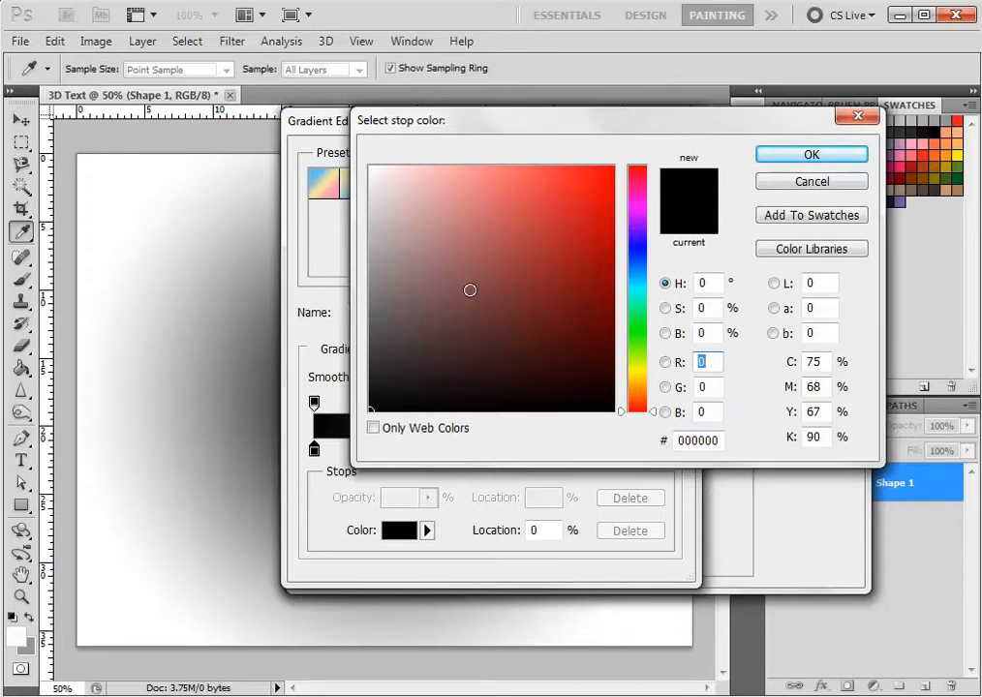
# - Try out red and light blue shades, ending on 5bc8d8, for the gradient's starting colour stop
pyautogui.click(498, 287)
pyautogui.moveTo(552, 216)
pyautogui.mouseDown()
pyautogui.moveTo(519, 280)
pyautogui.moveTo(465, 230)
pyautogui.mouseUp()
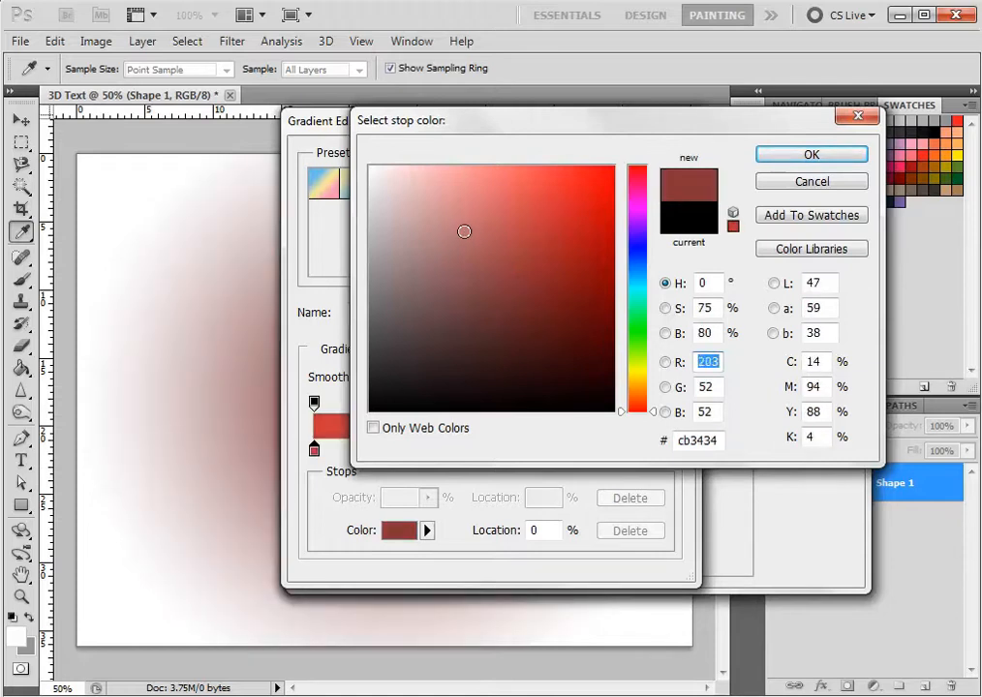
pyautogui.click(640, 284)
pyautogui.click(585, 264)
pyautogui.click(581, 329)
pyautogui.click(483, 283)
pyautogui.click(510, 201)
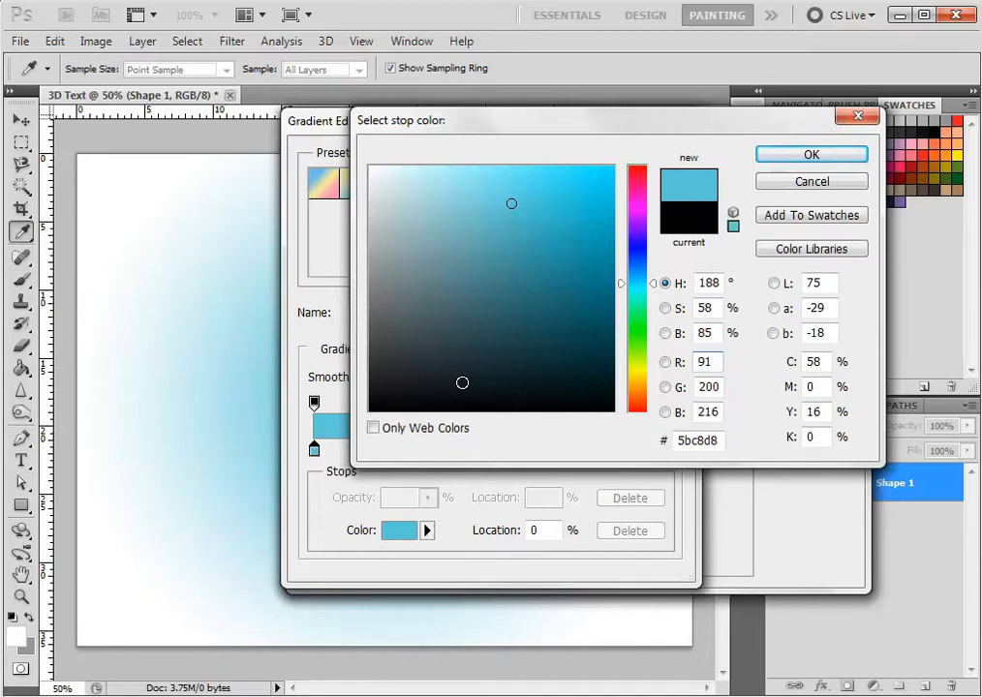
# - Set the gradient's starting colour stop to the dark teal hex value 0C5366 and accept it
pyautogui.moveTo(722, 442); pyautogui.dragTo(668, 440)
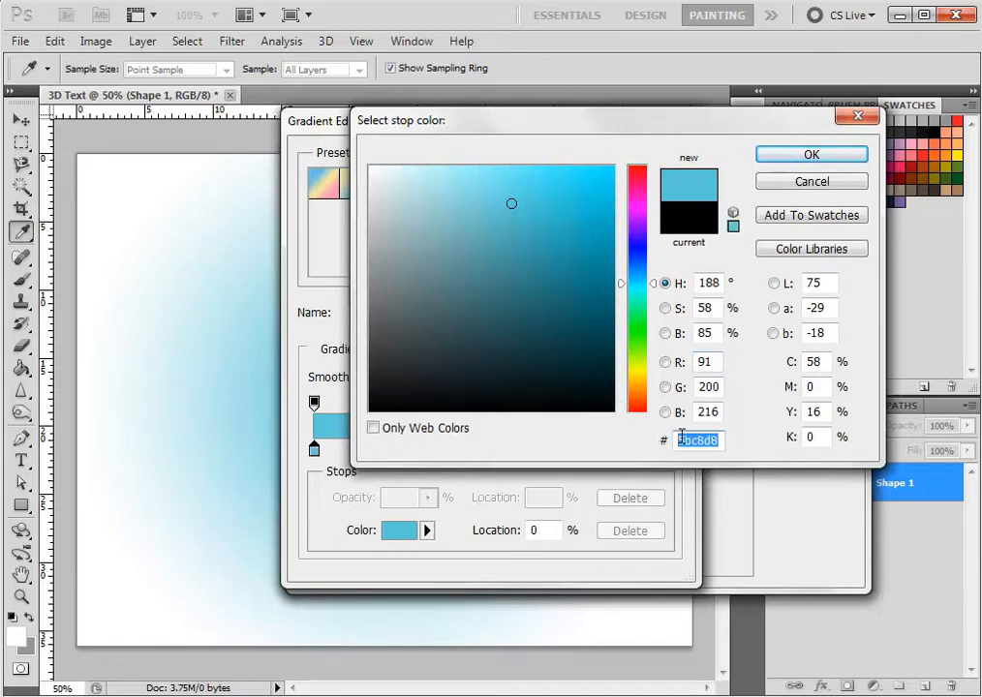
pyautogui.click(695, 440)
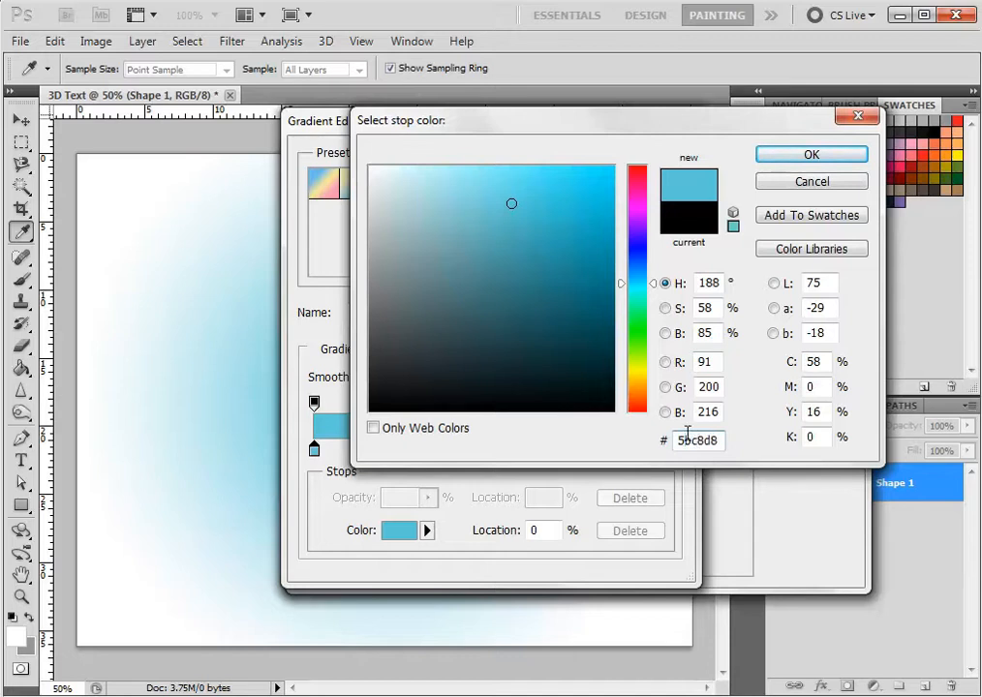
pyautogui.moveTo(693, 437)
pyautogui.mouseDown()
pyautogui.moveTo(676, 437)
pyautogui.moveTo(705, 442)
pyautogui.mouseUp()
pyautogui.moveTo(688, 442); pyautogui.dragTo(705, 442)
pyautogui.click(719, 444)
pyautogui.moveTo(718, 442); pyautogui.dragTo(663, 441)
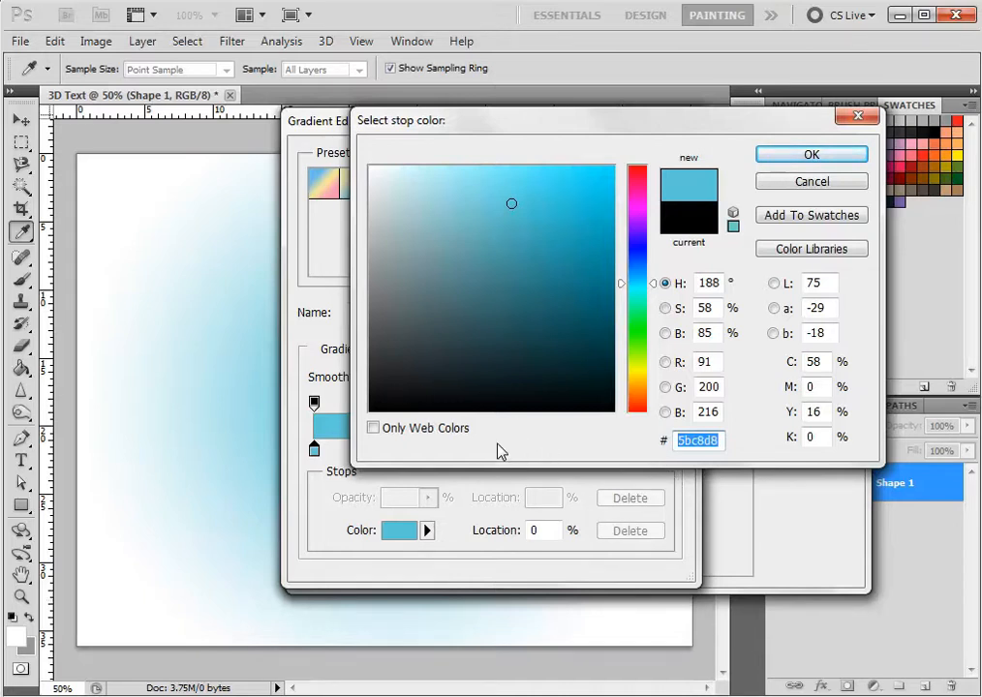
pyautogui.write('D')
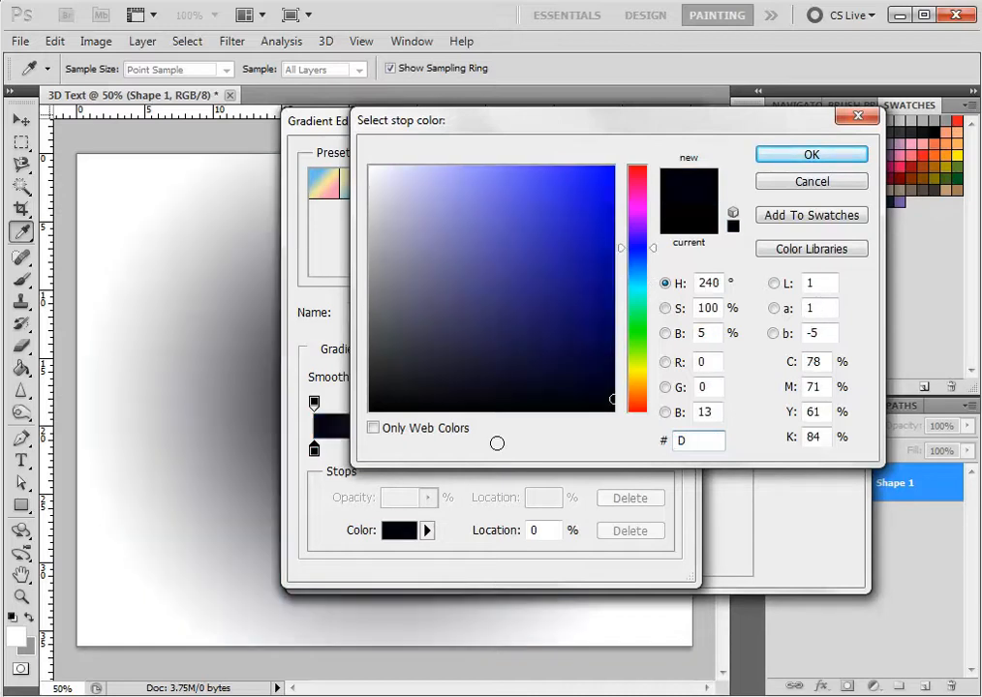
pyautogui.write('C')
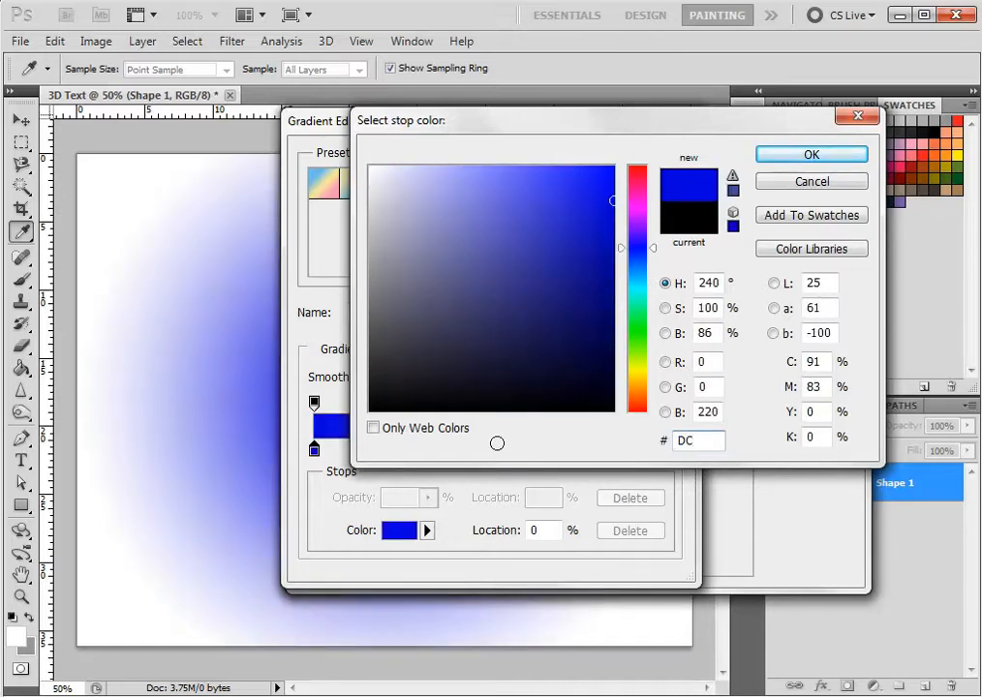
pyautogui.write('53')
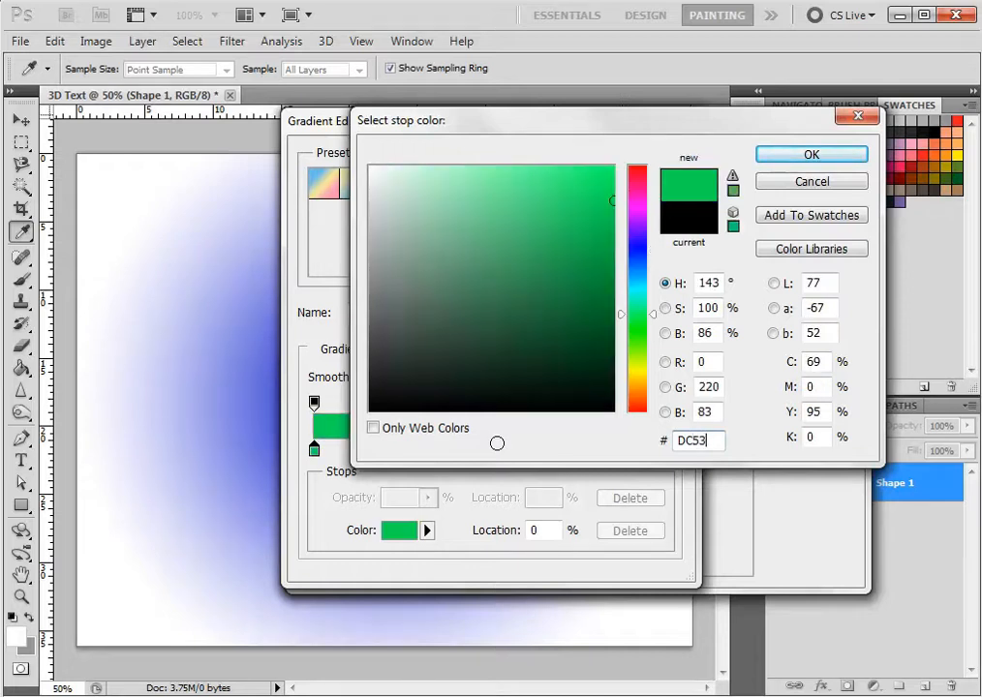
pyautogui.write('66')
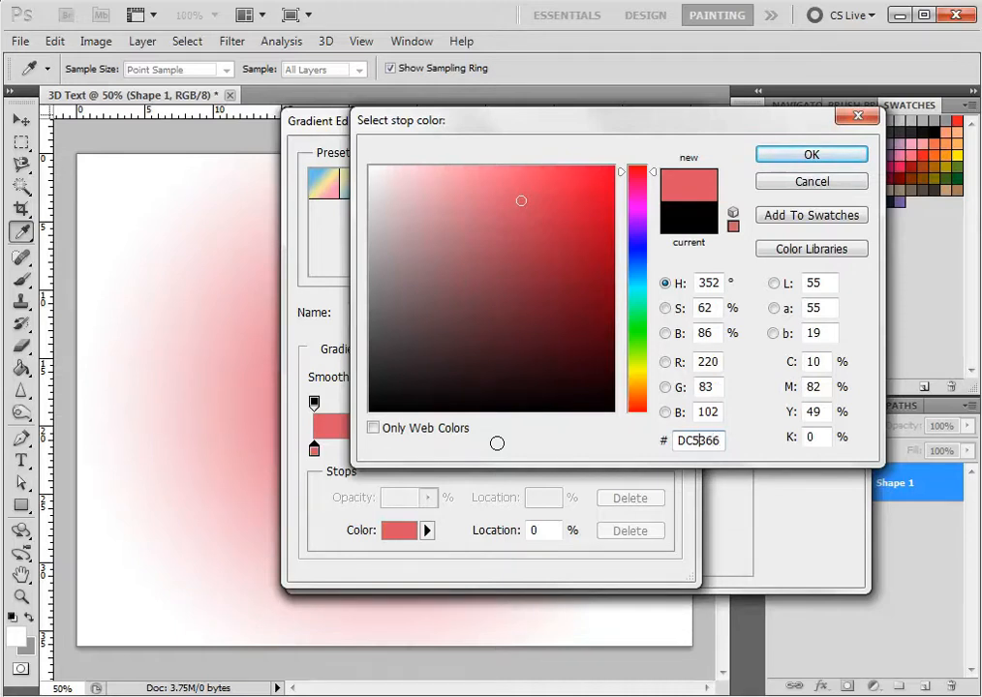
pyautogui.click(685, 441)
pyautogui.press('BackSpace')
pyautogui.write('0')
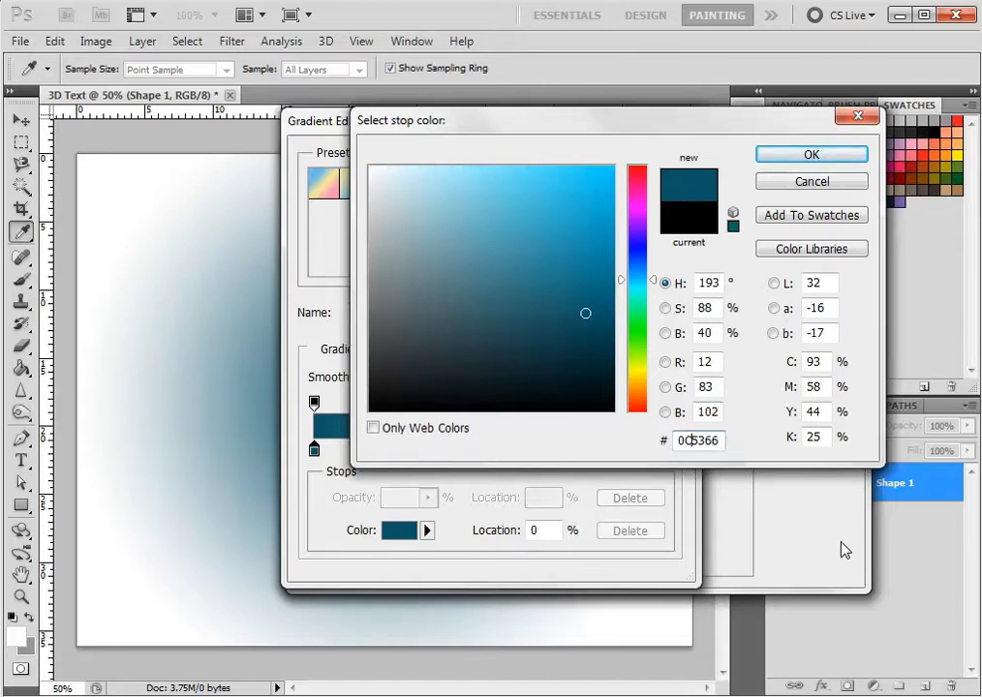
pyautogui.click(797, 162)
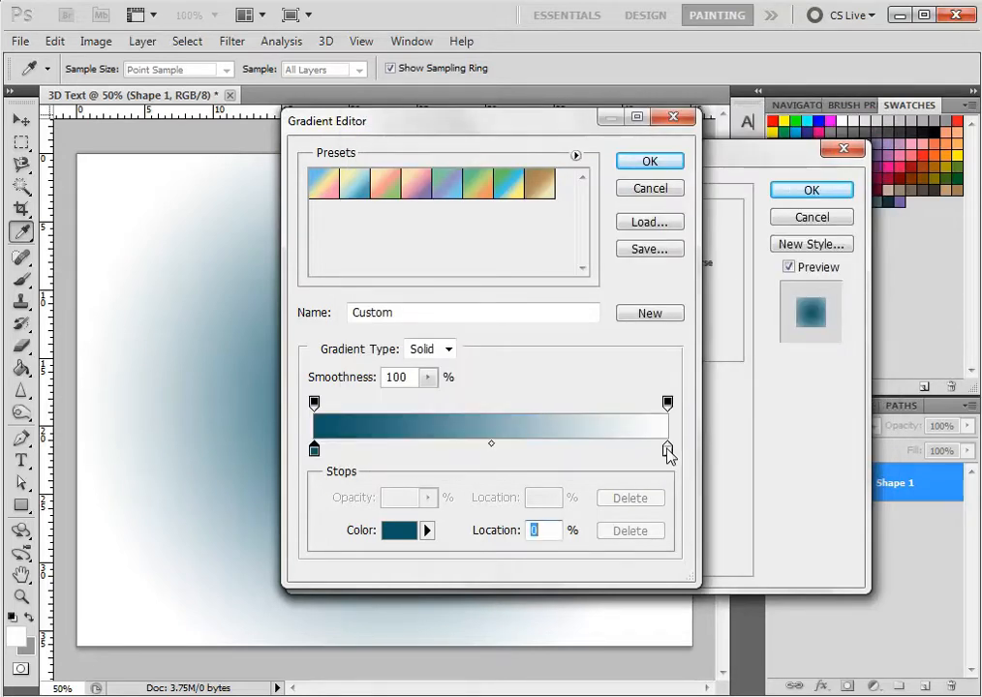
# - Set the gradient's end colour stop at location 100% to the near-black hex value 00080A and accept it
pyautogui.click(667, 450)
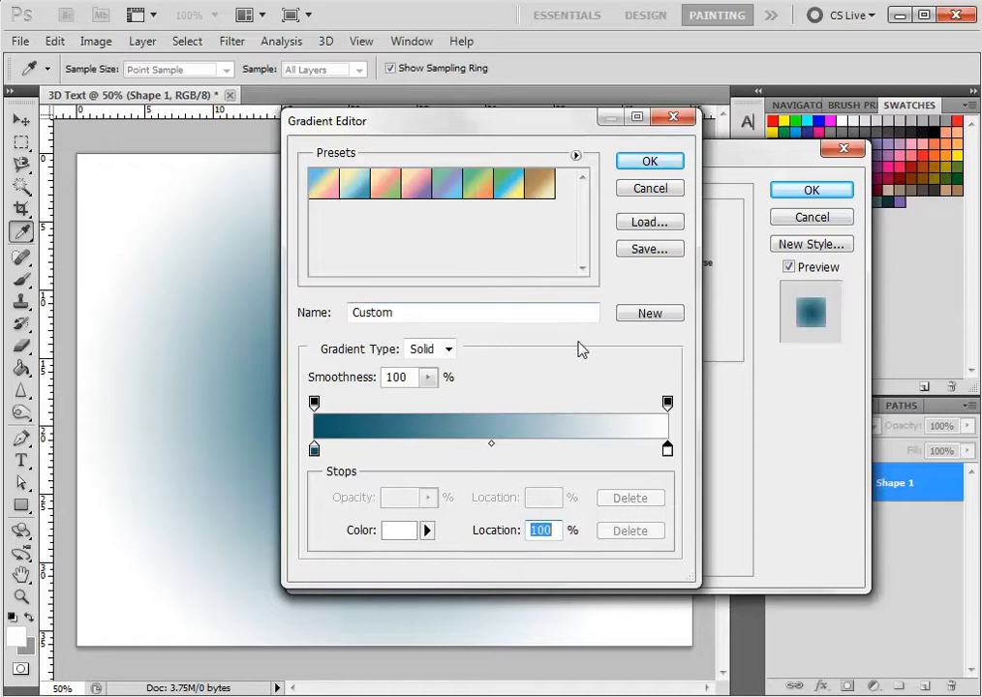
pyautogui.click(393, 535)
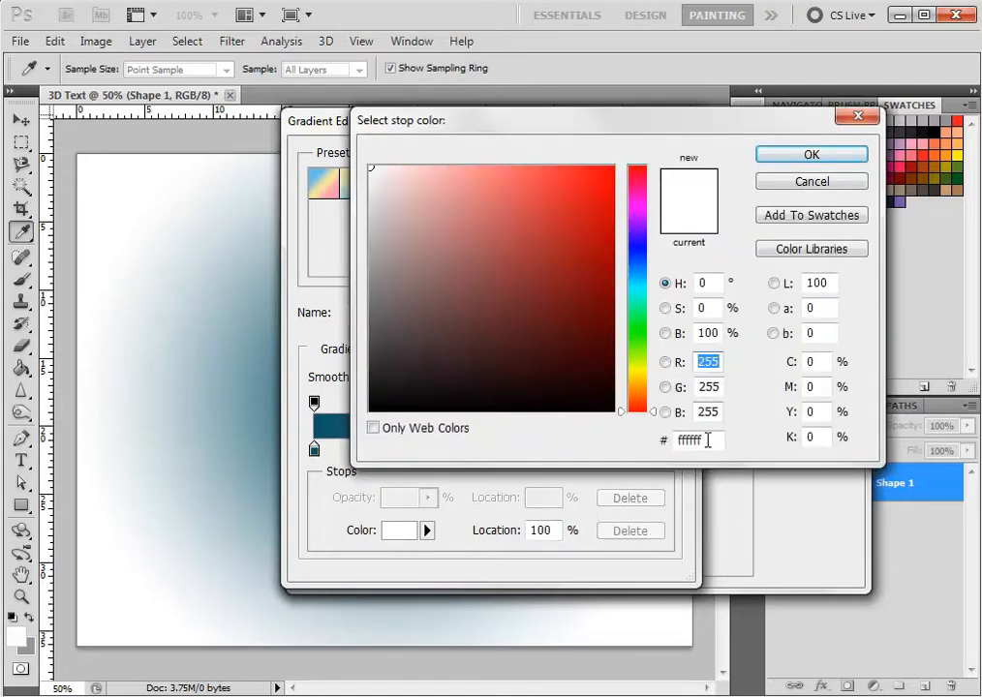
pyautogui.moveTo(707, 440); pyautogui.dragTo(661, 446)
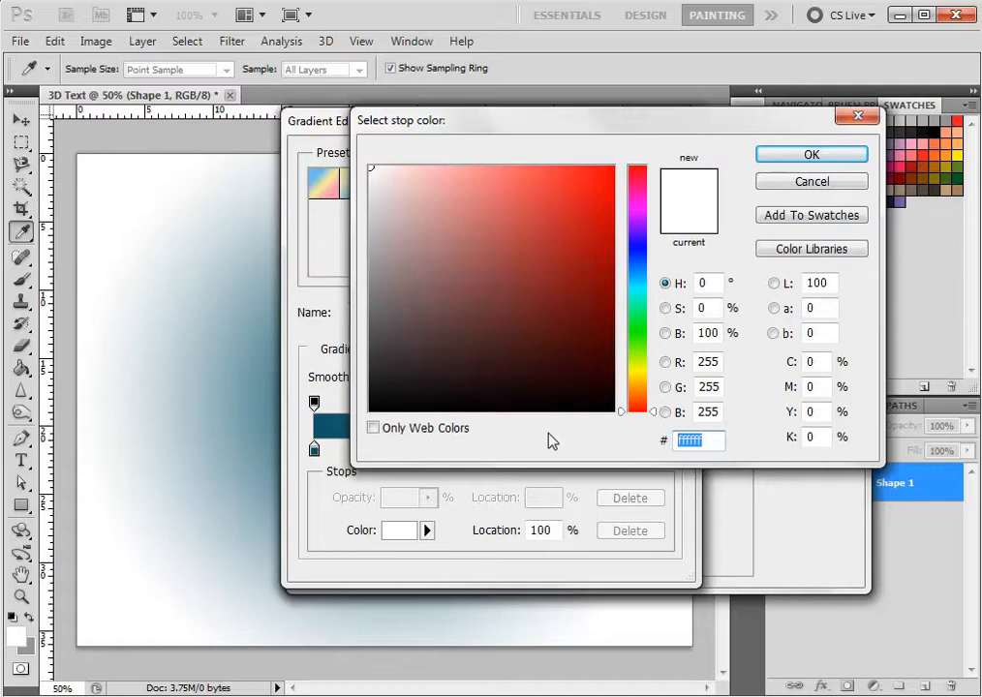
pyautogui.write('0')
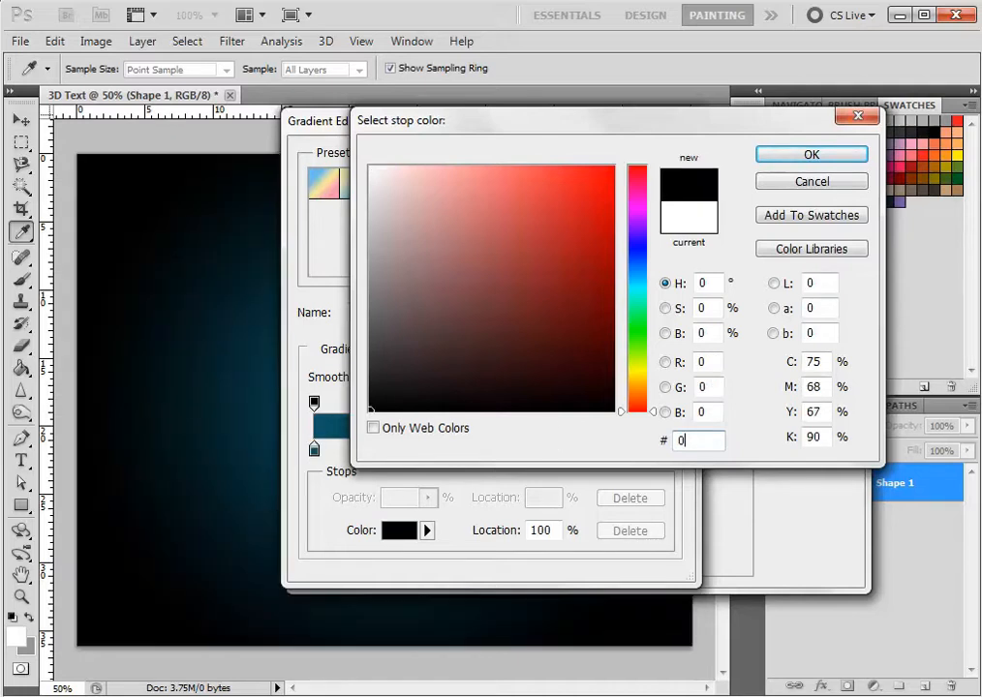
pyautogui.write('0080')
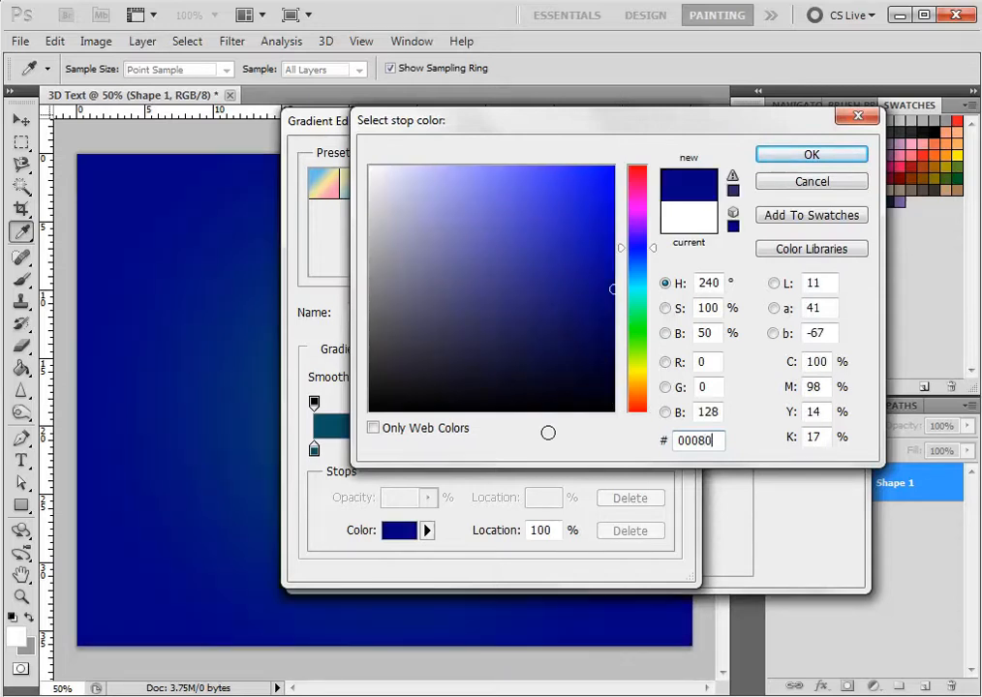
pyautogui.write('A')
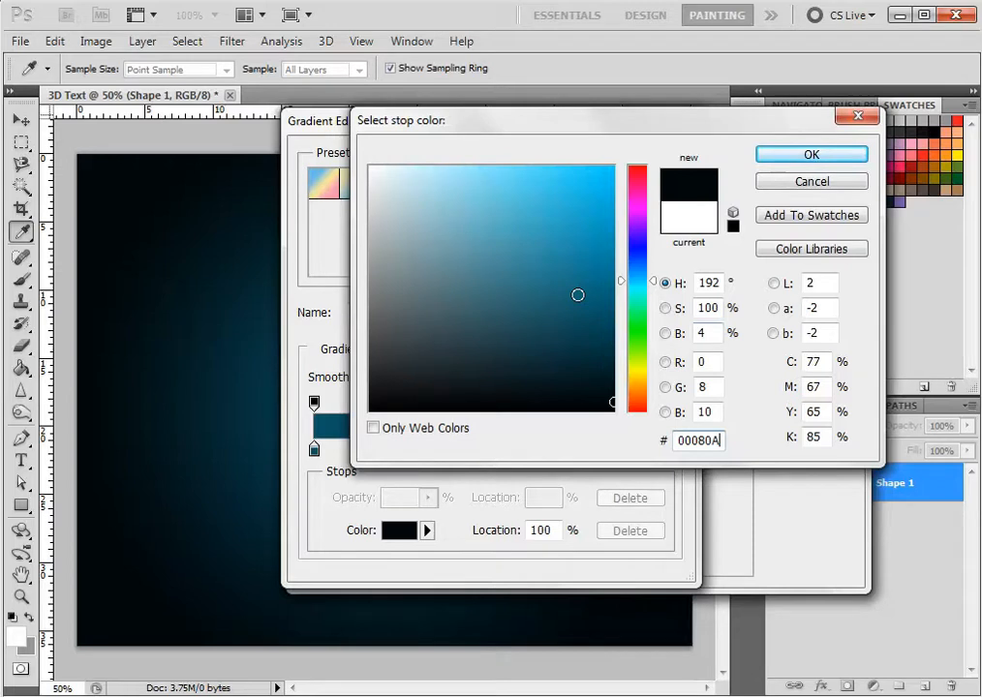
pyautogui.click(803, 155)
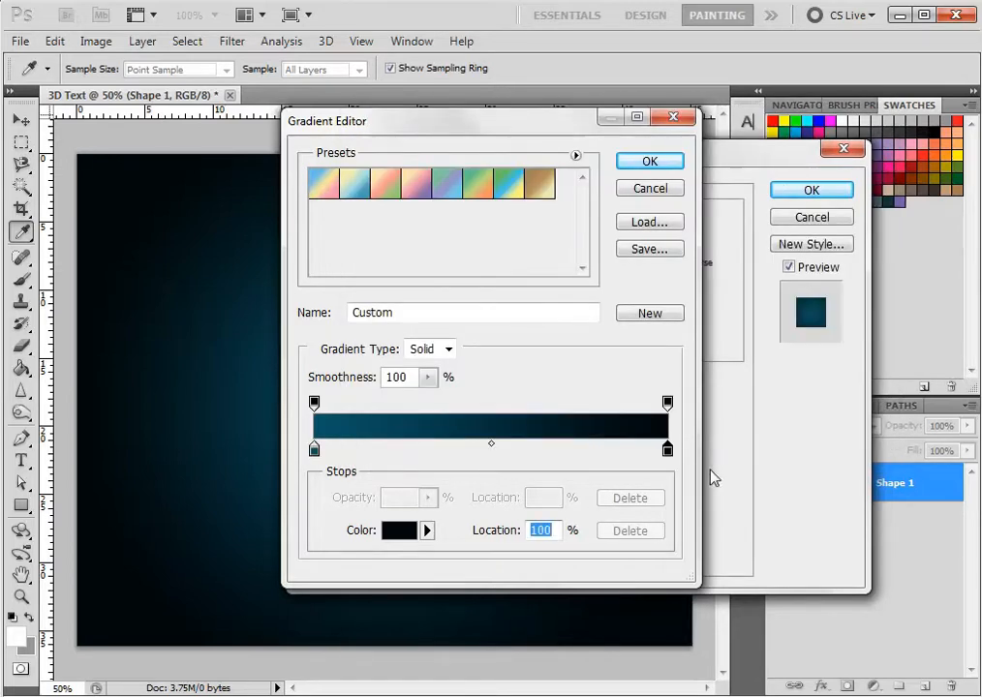
# - Add a middle colour stop to the gradient at location 50%
pyautogui.click(491, 451)
pyautogui.moveTo(491, 451); pyautogui.dragTo(499, 525)
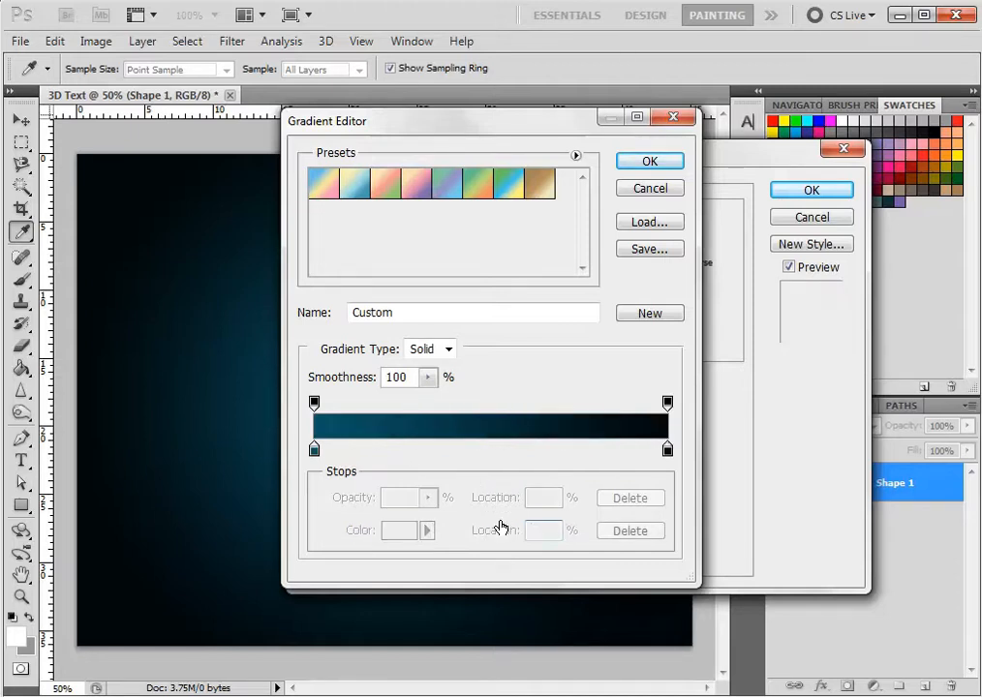
pyautogui.click(486, 451)
pyautogui.moveTo(486, 452); pyautogui.dragTo(490, 451)
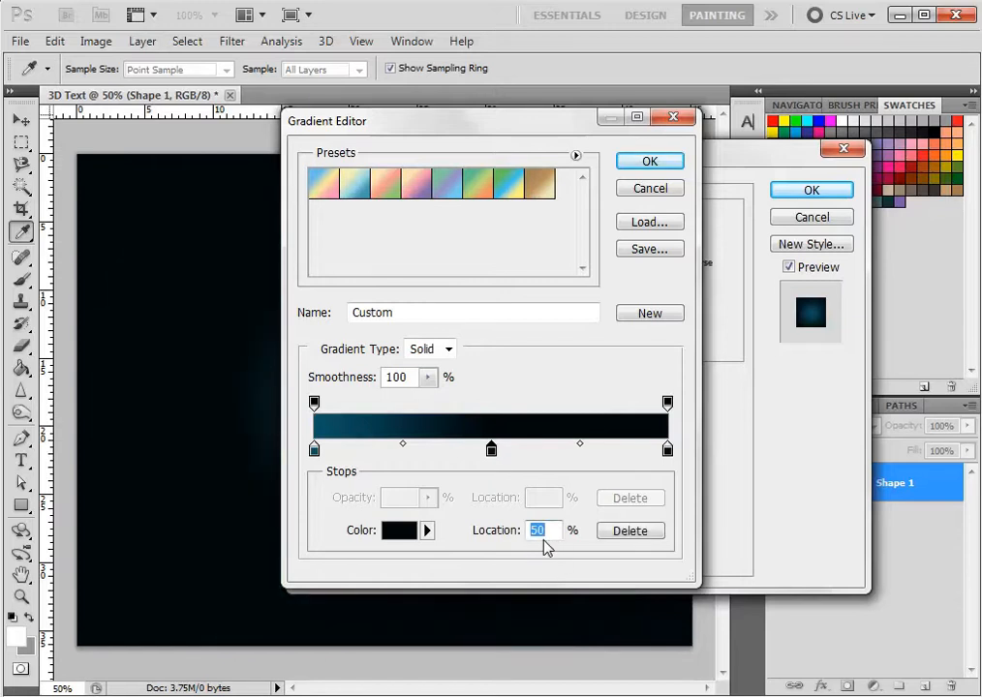
# - Set the middle stop's colour to hex 00191E and apply the finished gradient overlay to the background shape
pyautogui.click(397, 533)
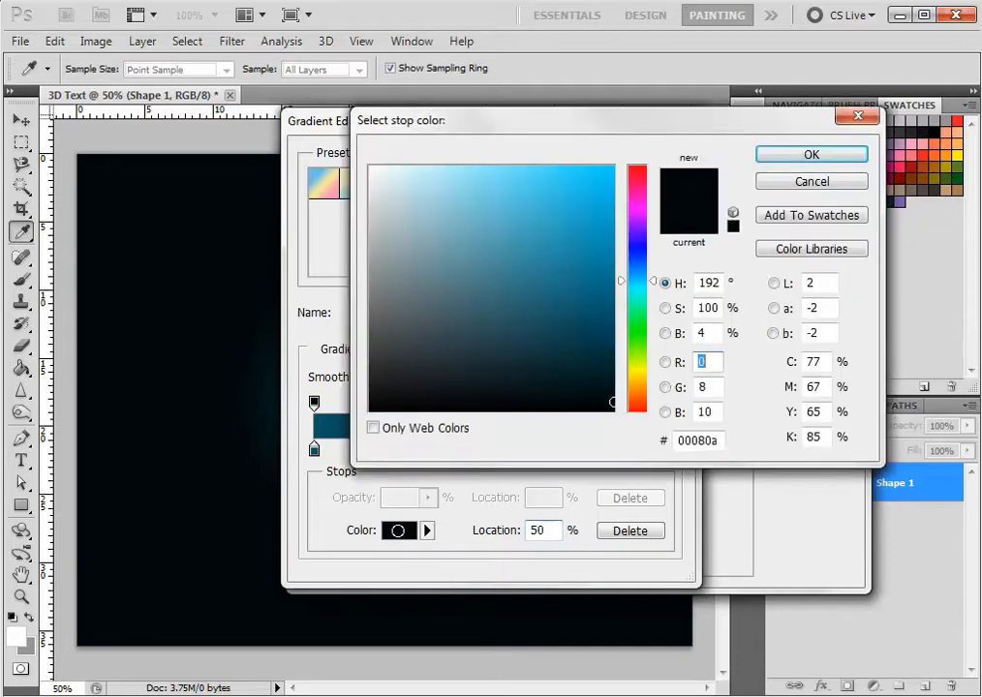
pyautogui.doubleClick(715, 442)
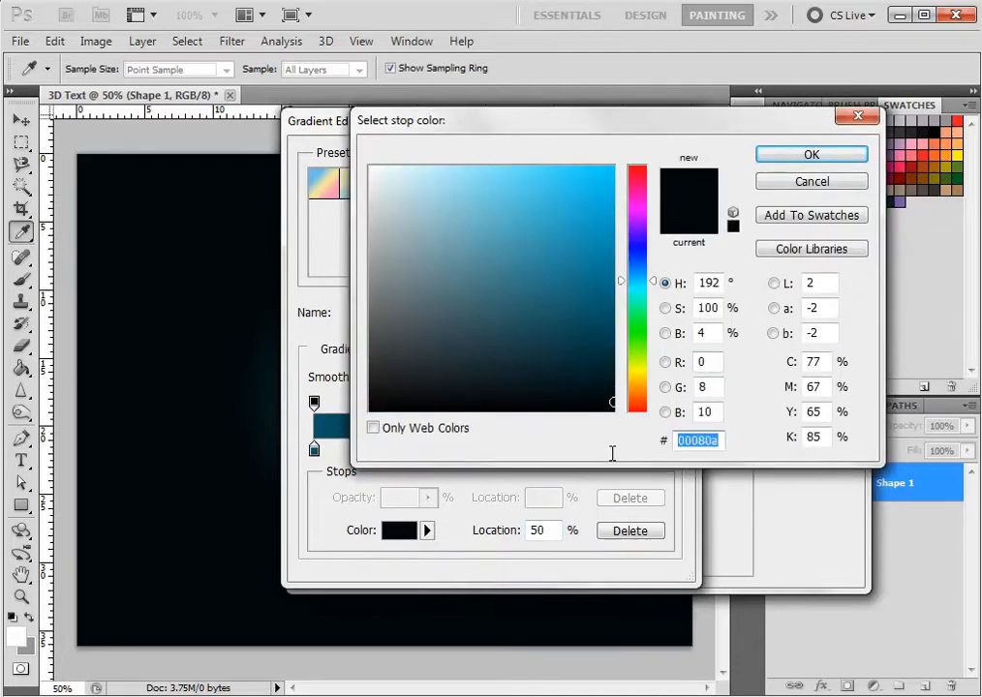
pyautogui.click(680, 442)
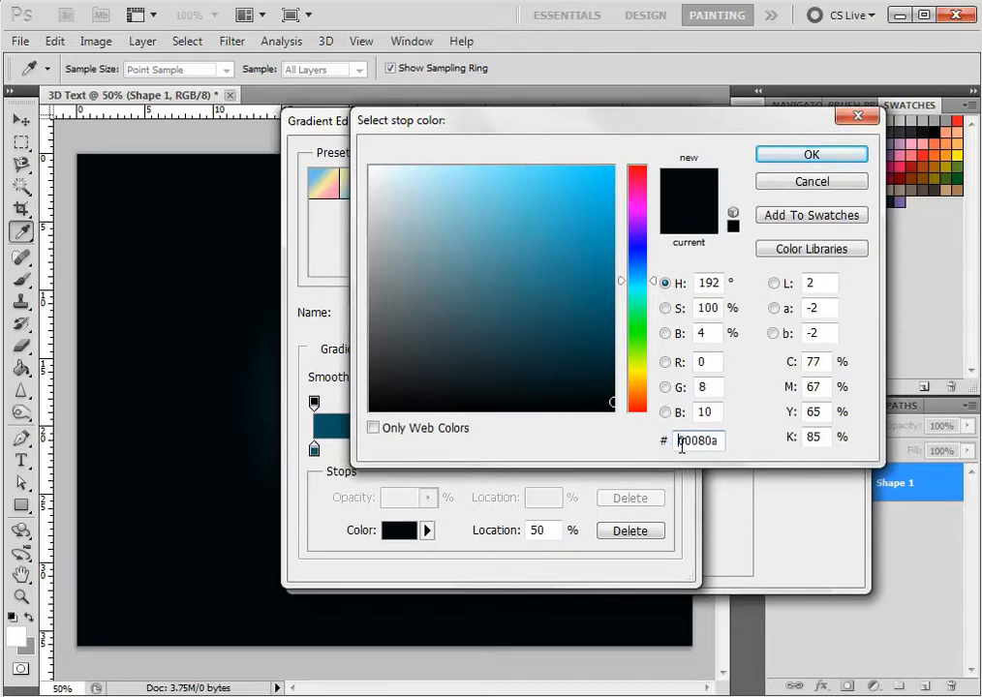
pyautogui.moveTo(720, 441); pyautogui.dragTo(634, 438)
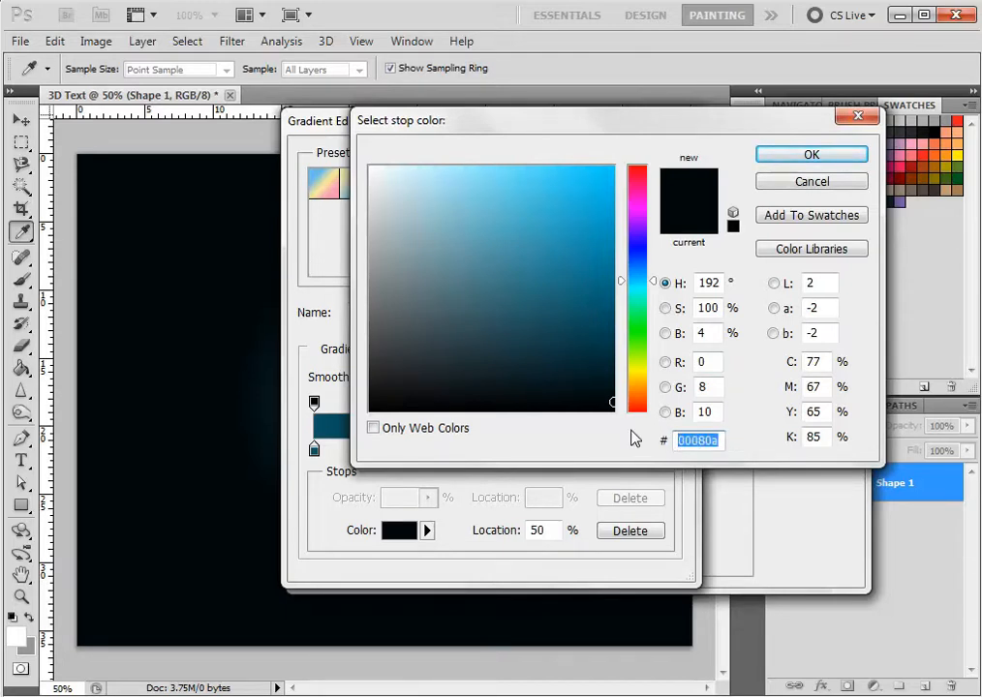
pyautogui.write('00')
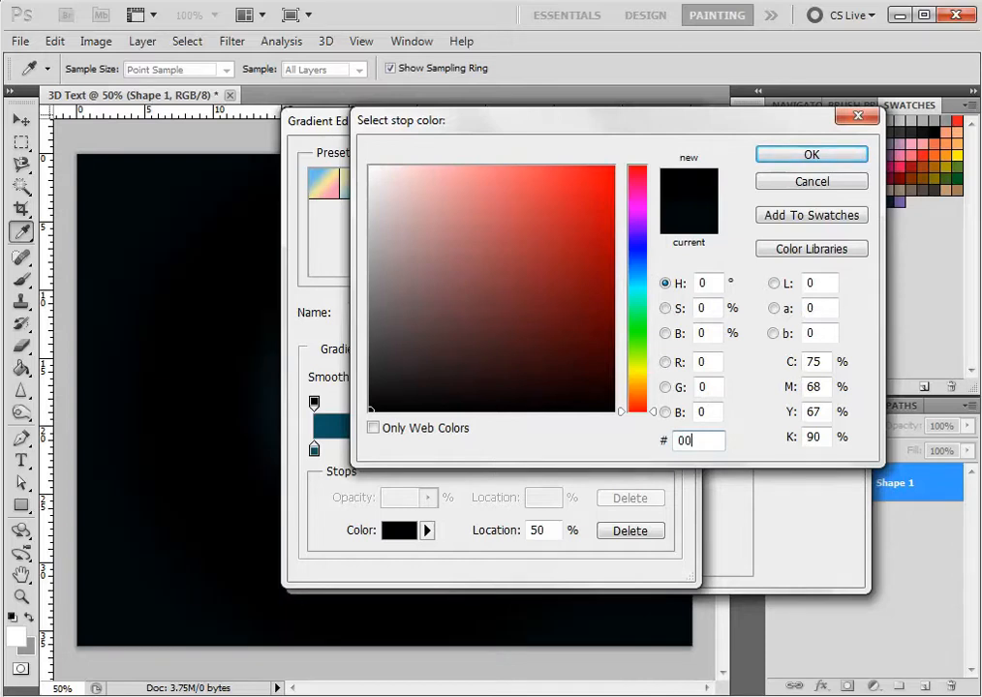
pyautogui.write('191')
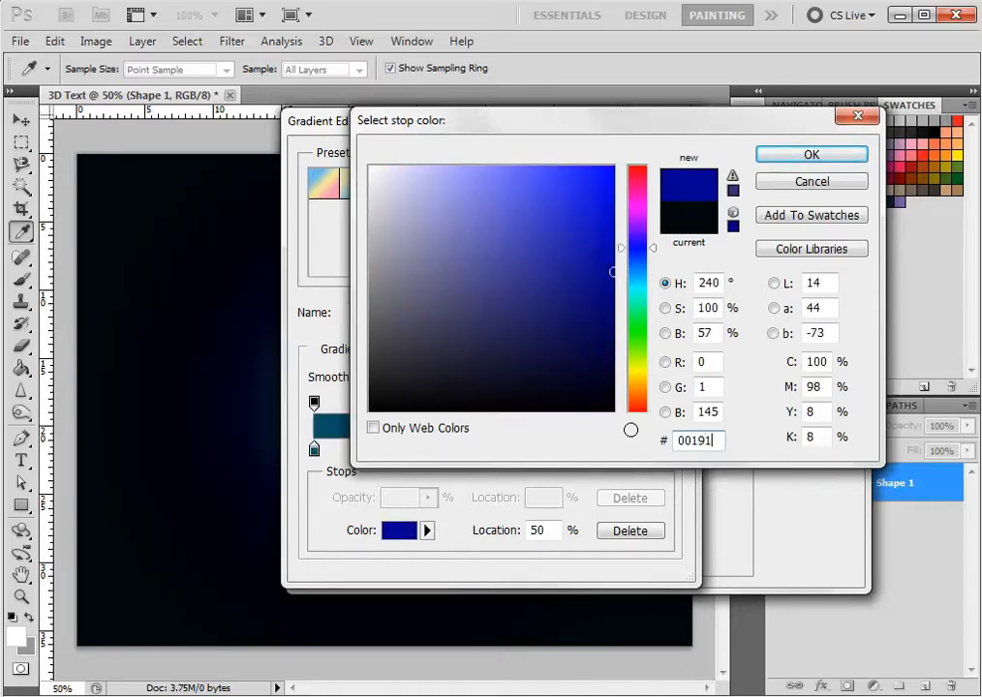
pyautogui.write('E')
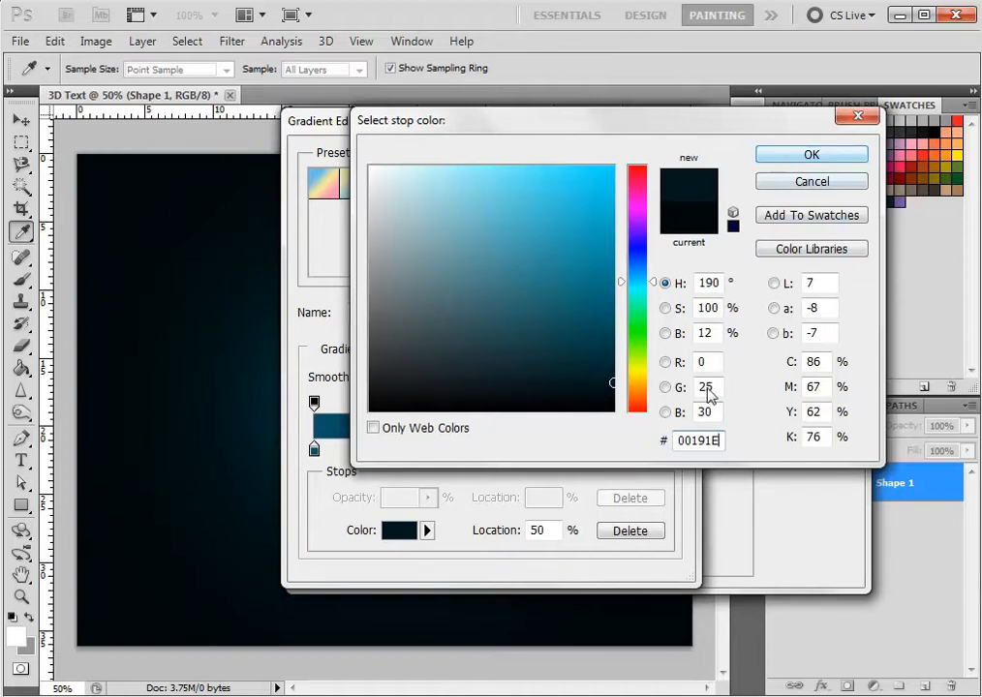
pyautogui.click(767, 156)
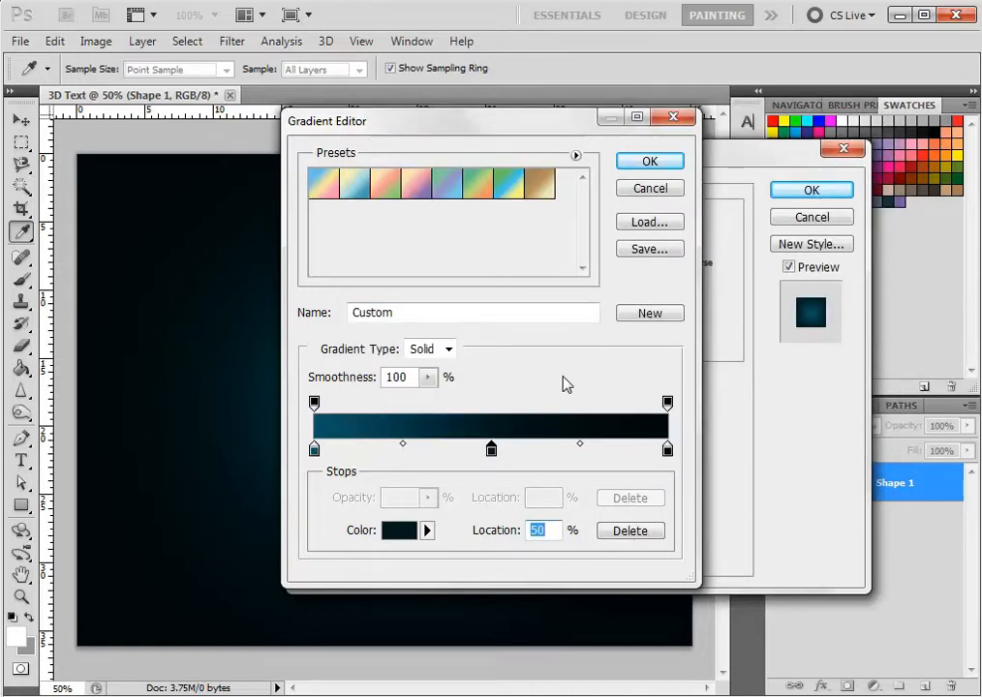
pyautogui.click(662, 162)
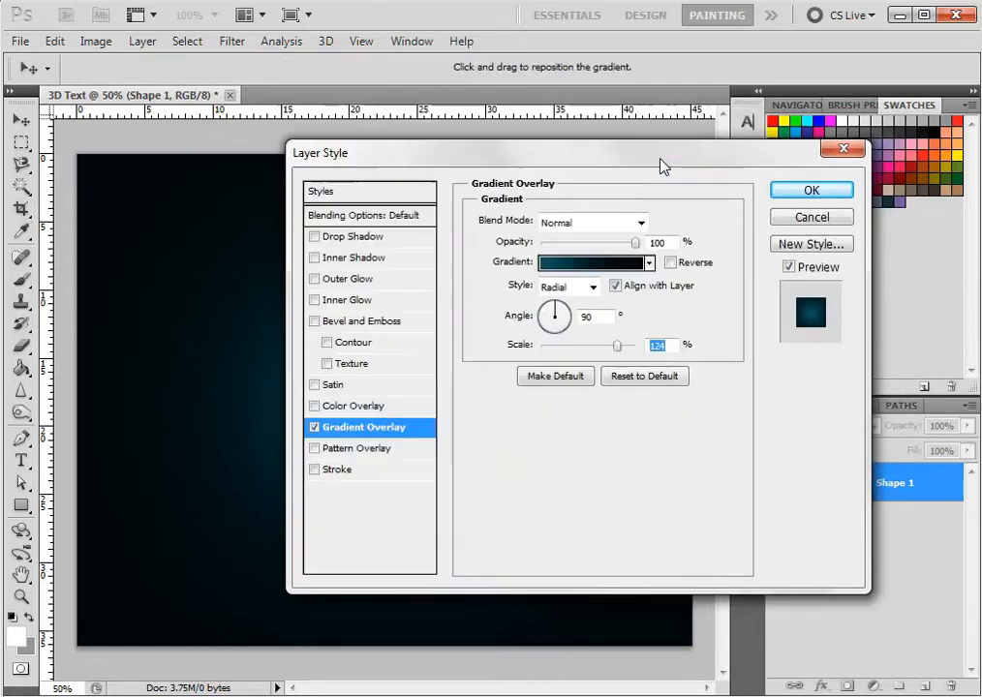
pyautogui.click(786, 192)
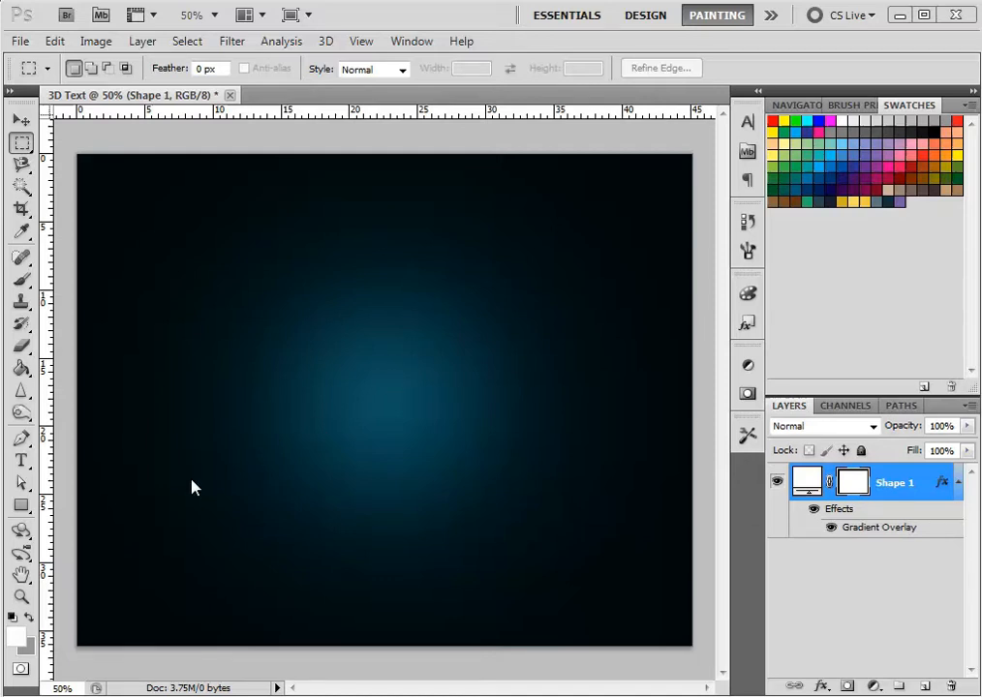
# - Activate the Custom Shape tool and bring up its collection of preset shapes
pyautogui.click(27, 509)
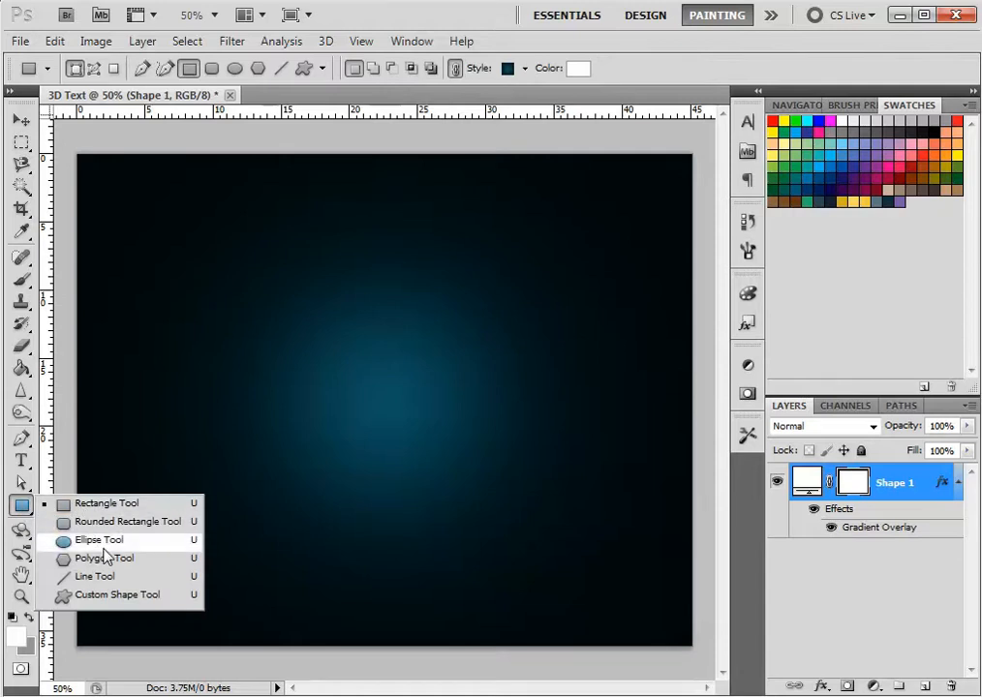
pyautogui.click(124, 595)
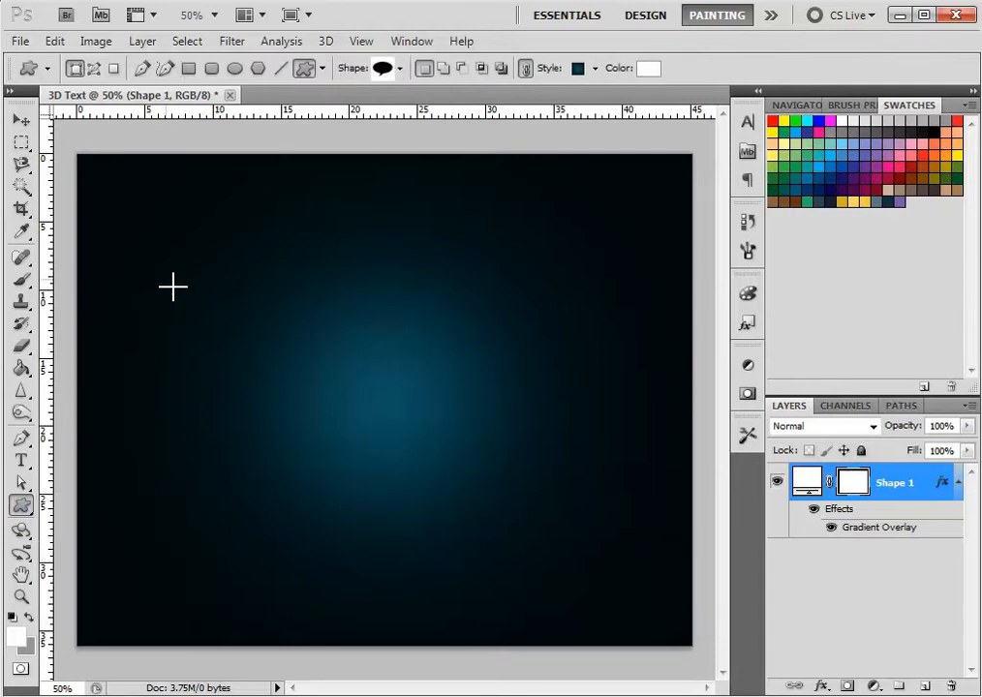
pyautogui.click(400, 71)
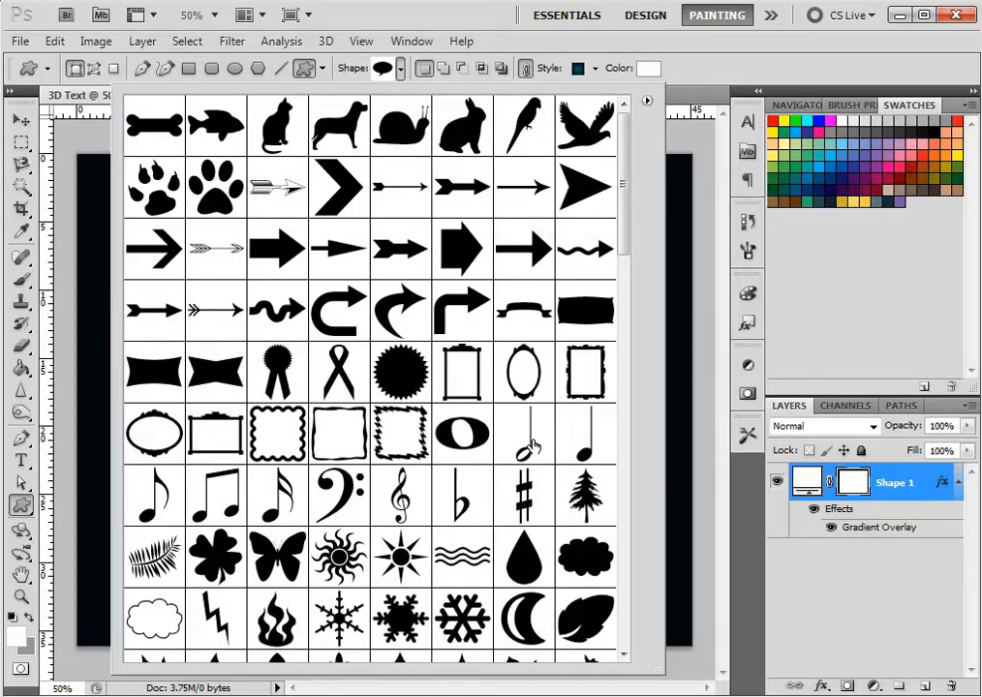
# - Try the Small Thumbnail display for the preset shapes and return to Large Thumbnail
pyautogui.click(648, 102)
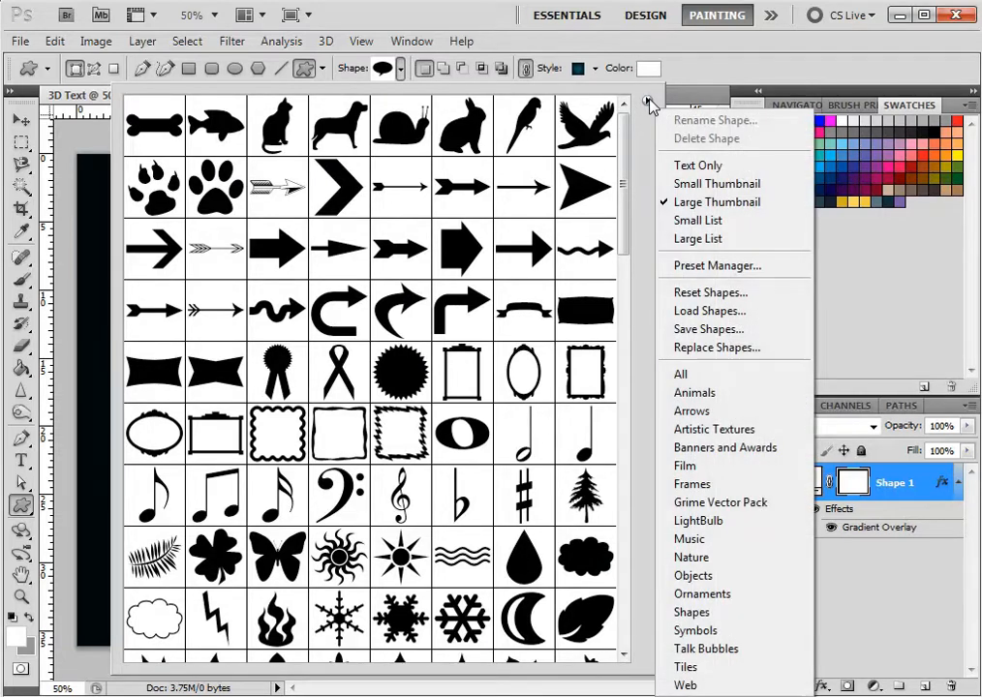
pyautogui.click(689, 183)
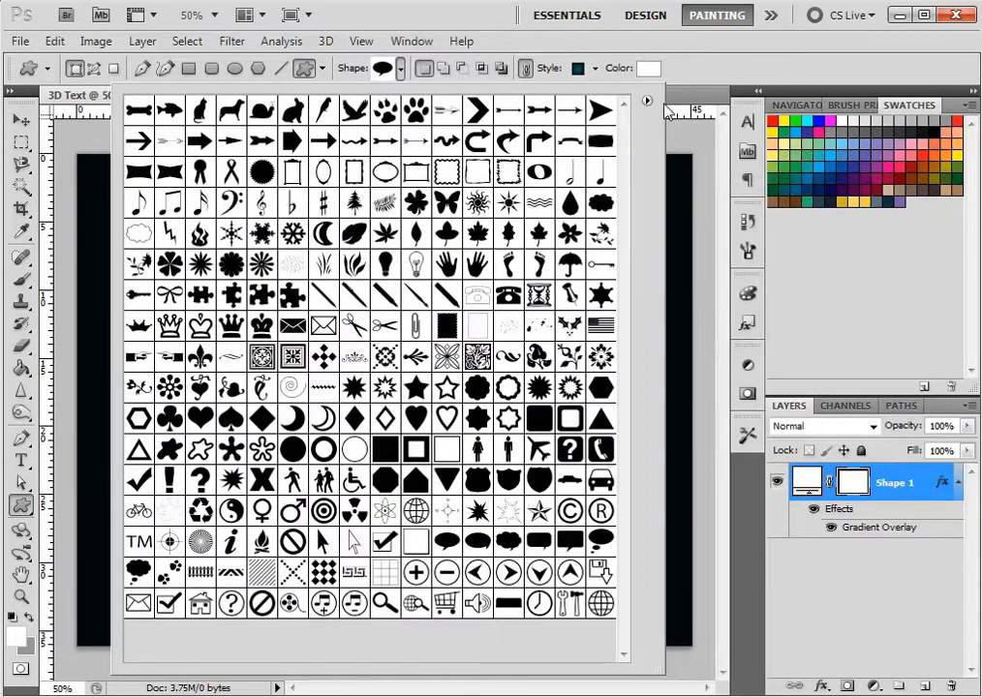
pyautogui.click(648, 102)
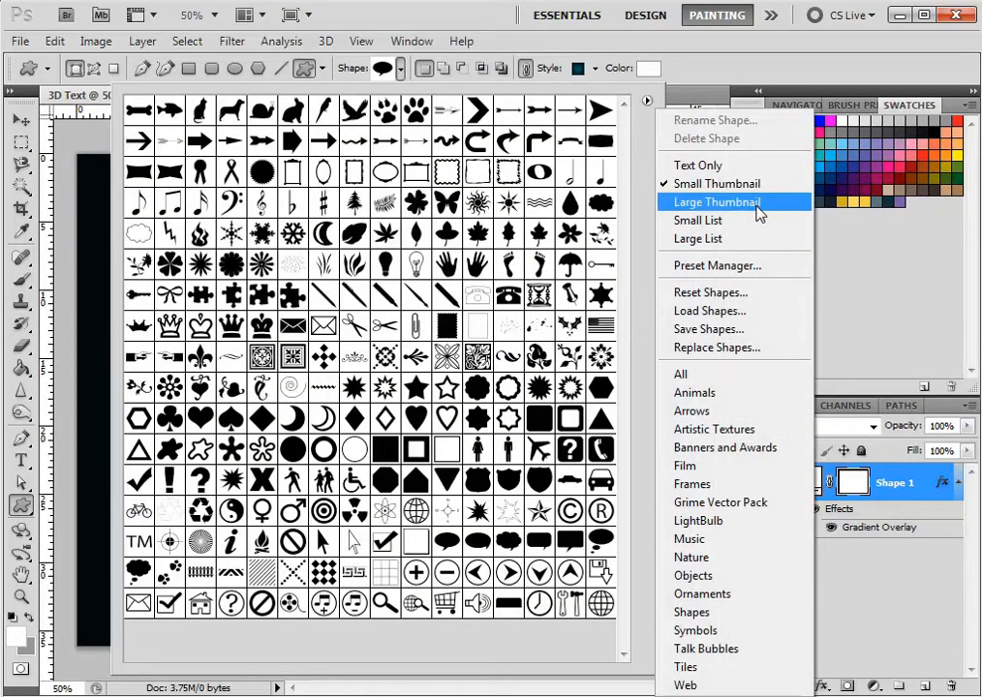
pyautogui.click(756, 203)
# - Load the All shape set, replacing the current preset shapes
pyautogui.click(648, 102)
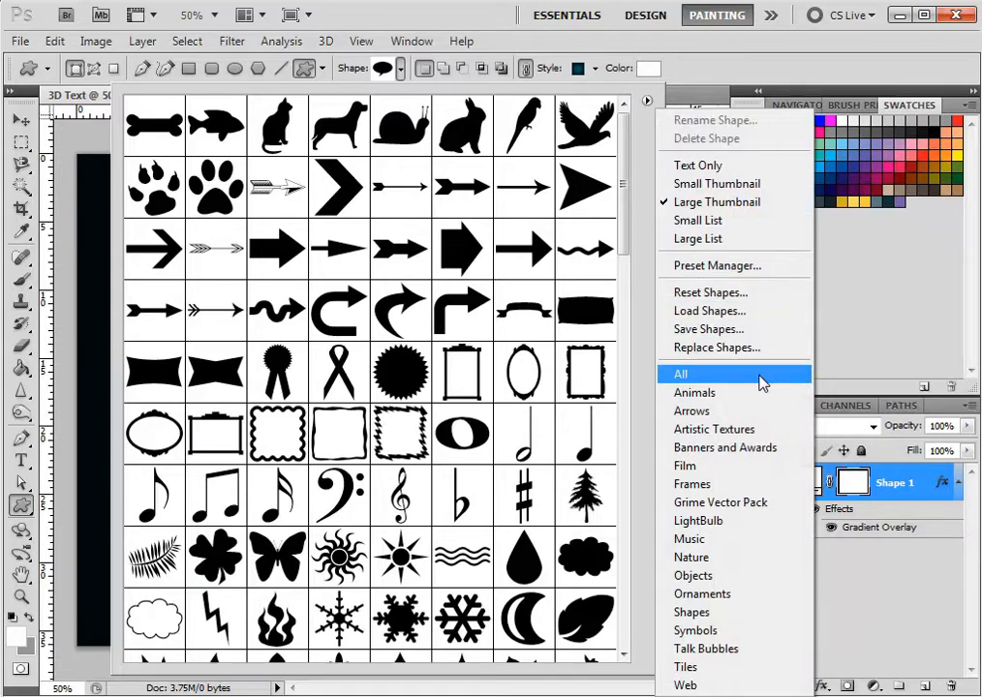
pyautogui.click(704, 378)
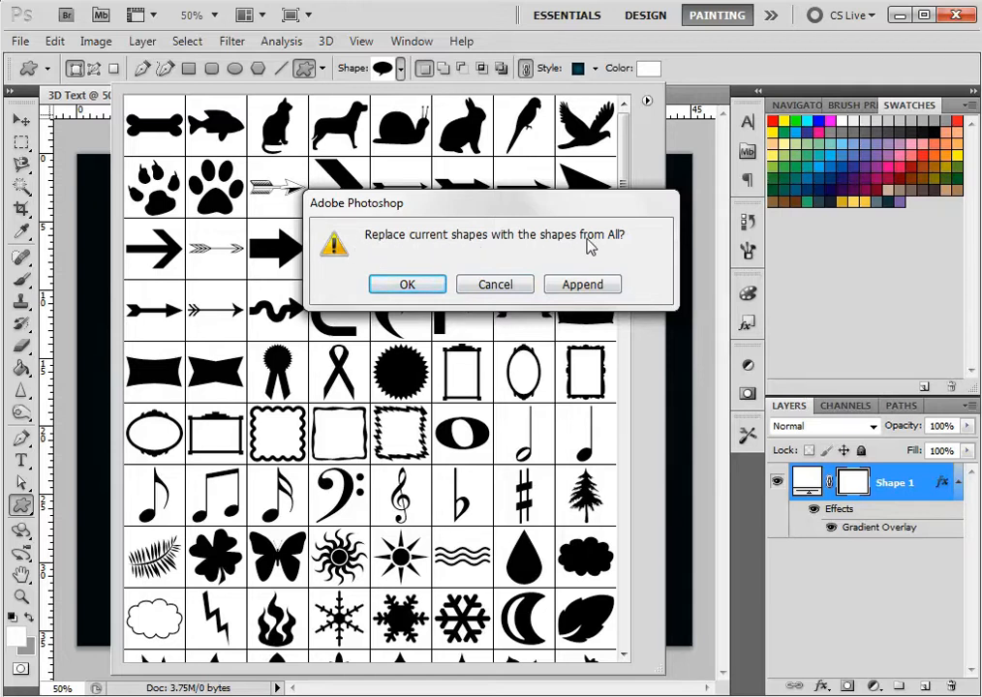
pyautogui.click(423, 285)
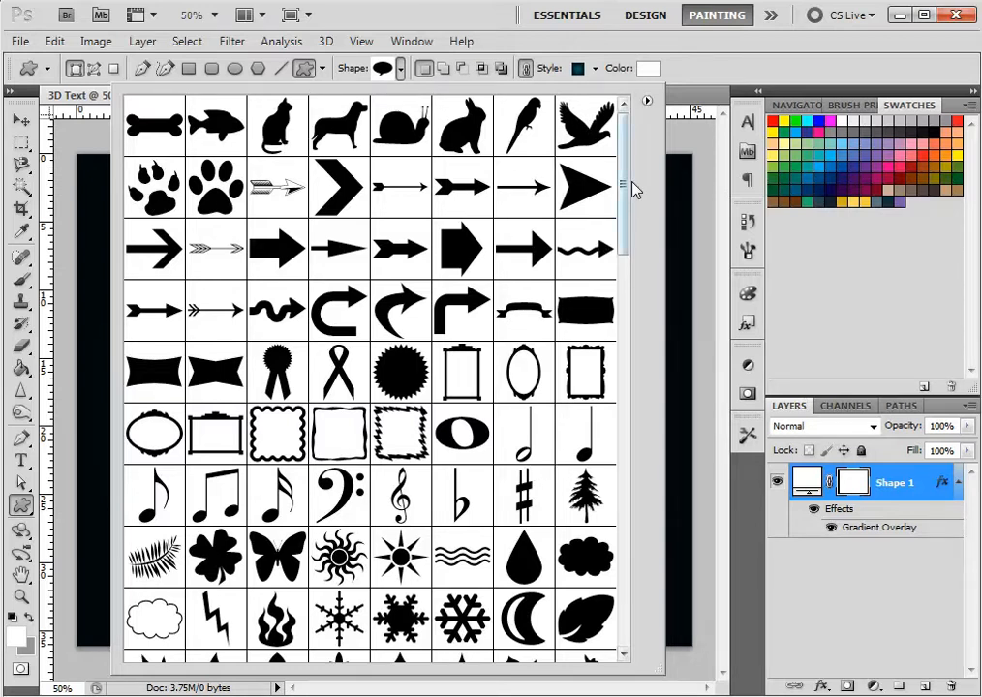
# - Choose the circular shape made of fine radiating rays as the custom shape and close the collection
pyautogui.moveTo(624, 184); pyautogui.dragTo(642, 287)
pyautogui.moveTo(646, 326); pyautogui.dragTo(648, 497)
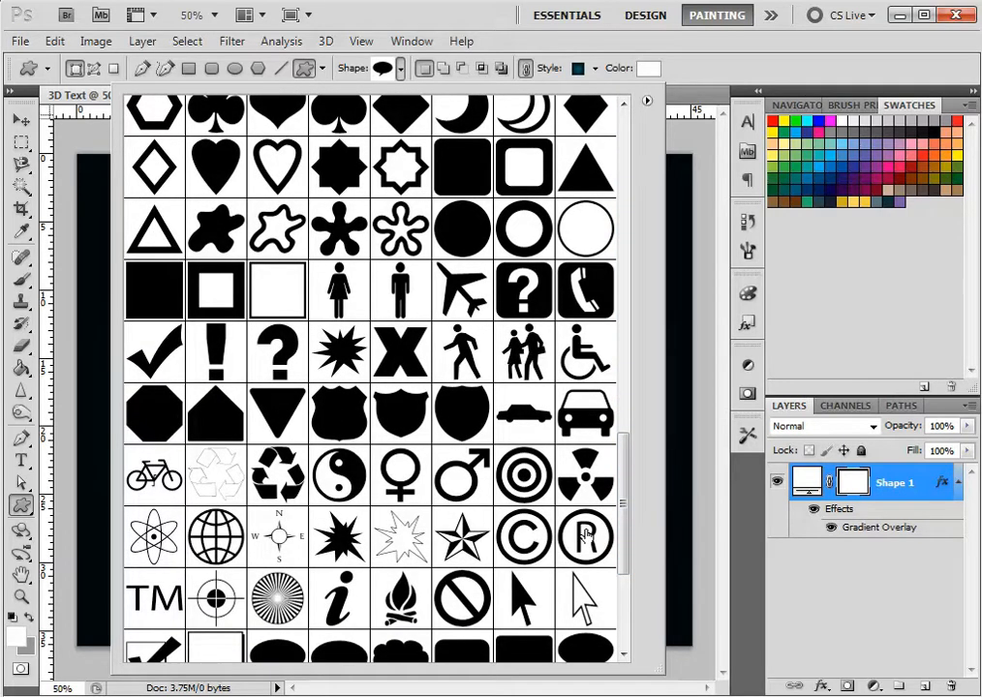
pyautogui.click(281, 600)
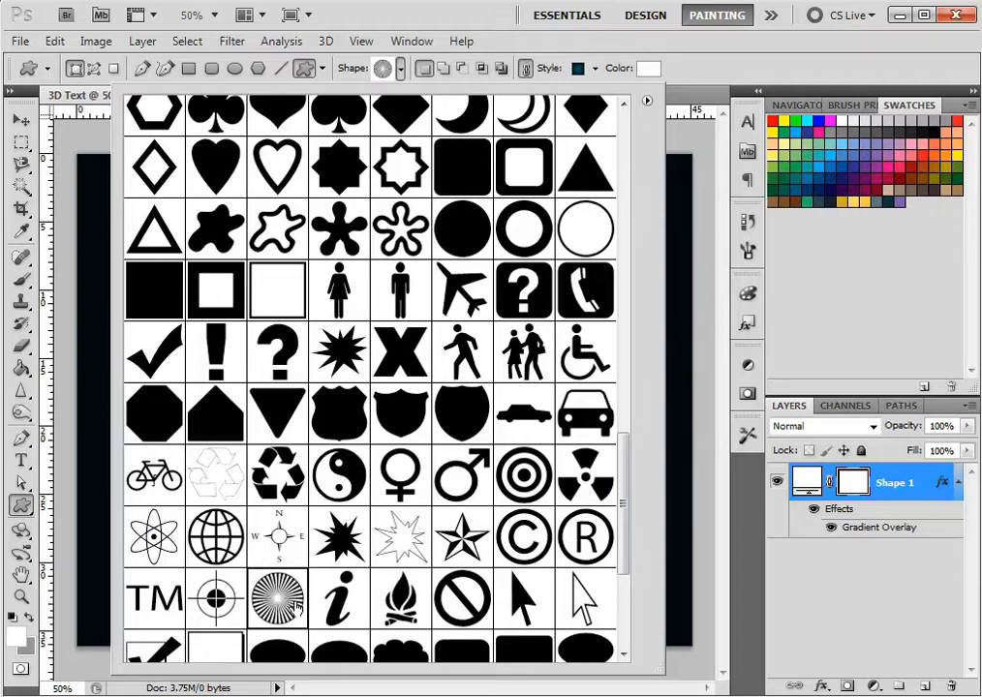
pyautogui.click(401, 70)
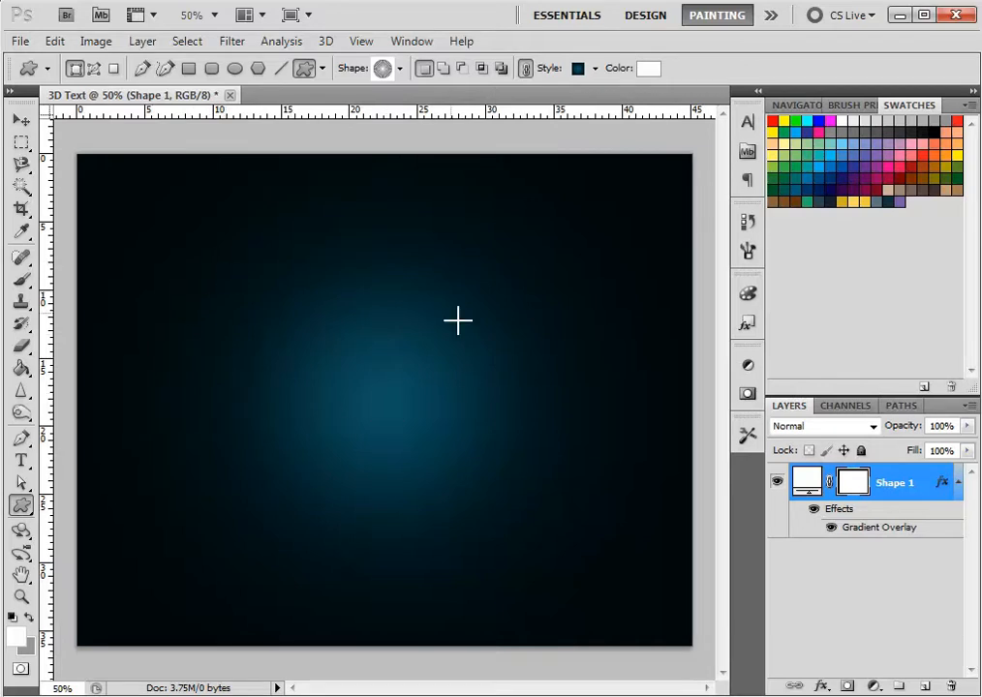
# - Show the Navigator and zoom the document out to 6.25%
pyautogui.click(415, 40)
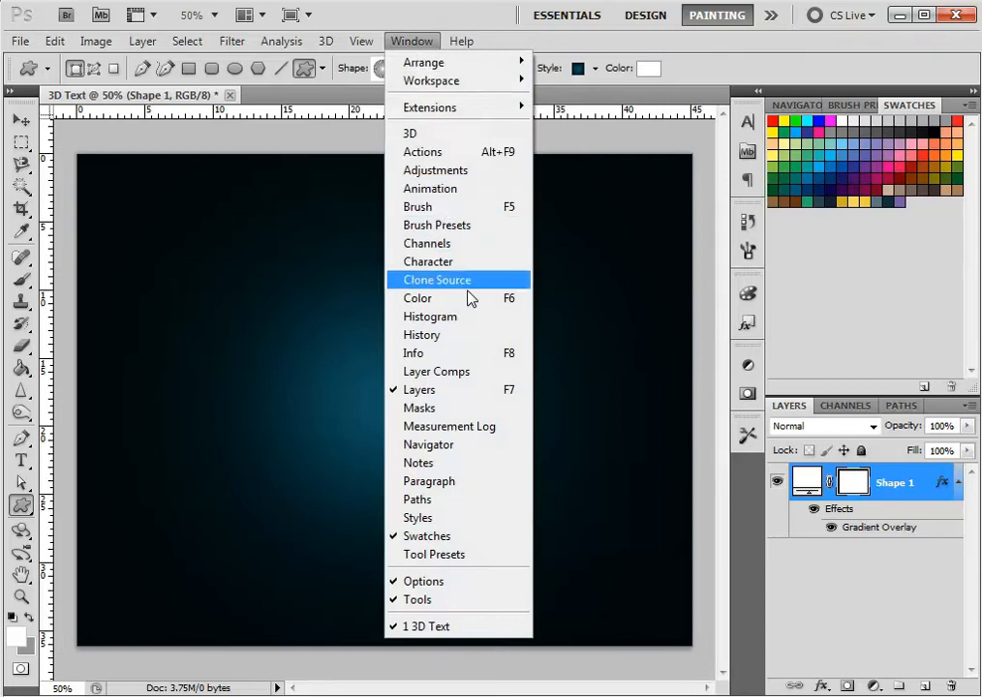
pyautogui.click(487, 455)
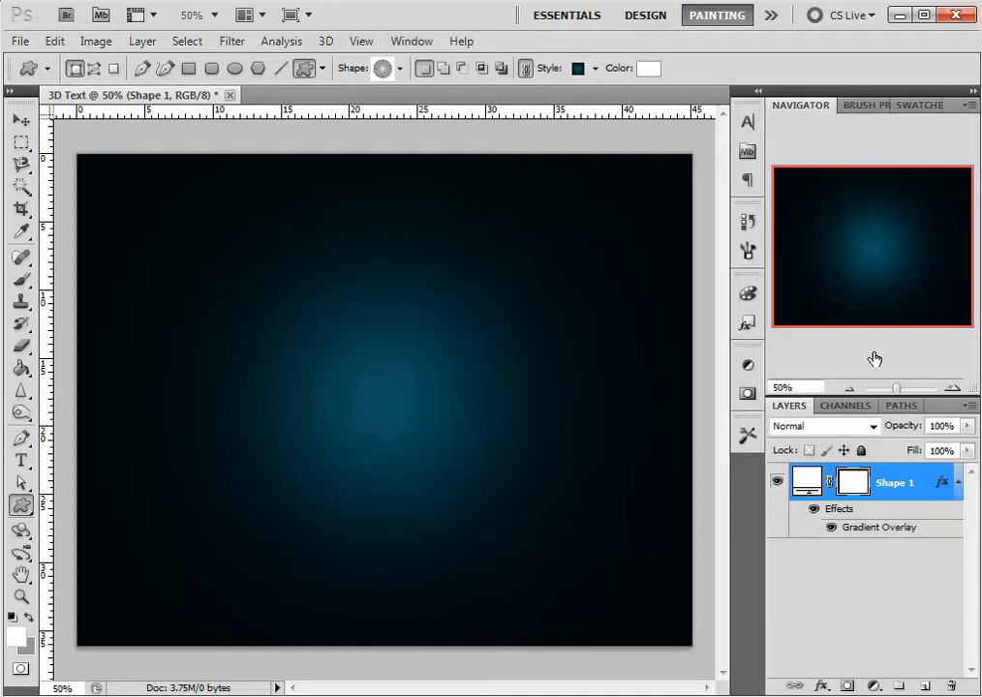
pyautogui.moveTo(894, 392)
pyautogui.mouseDown()
pyautogui.moveTo(866, 392)
pyautogui.moveTo(888, 391)
pyautogui.mouseUp()
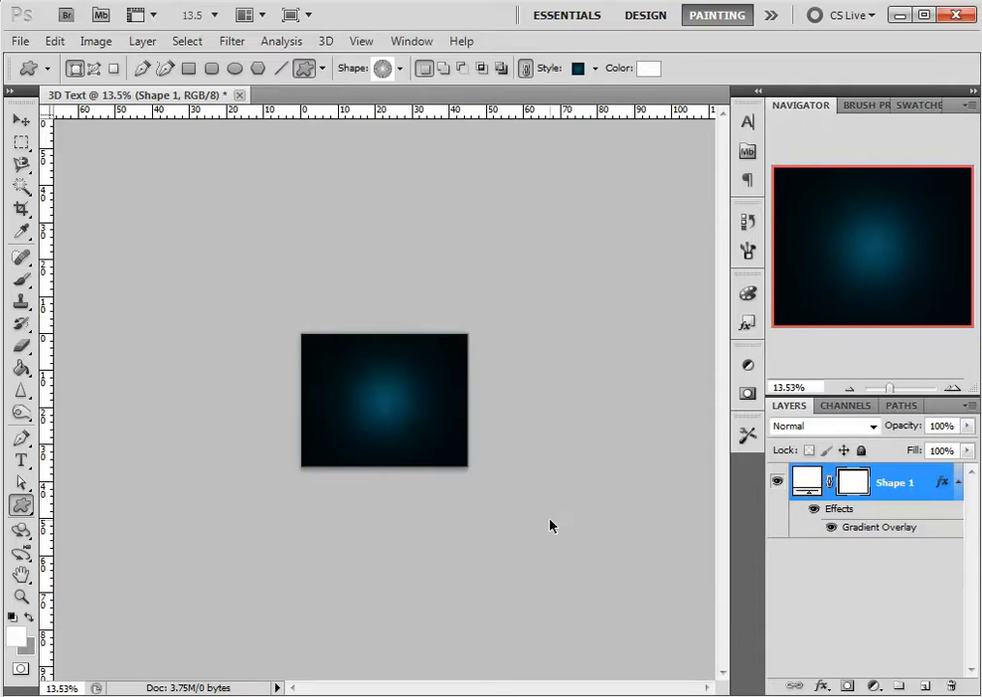
pyautogui.hotkey('ctrl', '-')
pyautogui.hotkey('ctrl', '-')
pyautogui.hotkey('ctrl', '-')
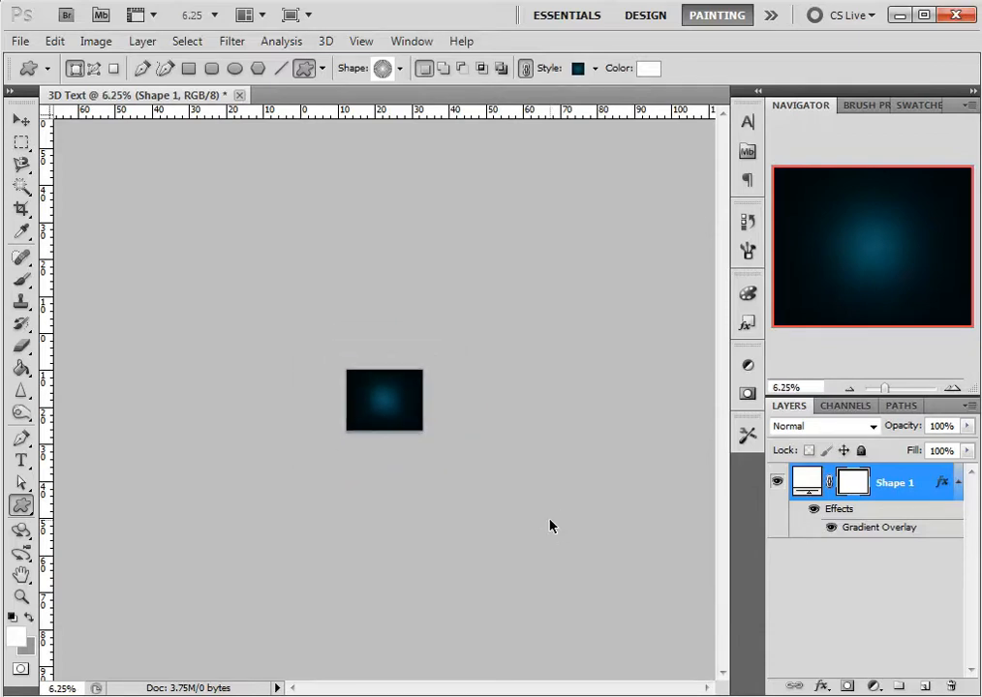
# - Draw the radiating-rays custom shape far larger than the canvas with the document viewed at 4%
pyautogui.hotkey('ctrl', '+')
pyautogui.hotkey('ctrl', '+')
pyautogui.hotkey('ctrl', '+')
pyautogui.hotkey('ctrl', '+')
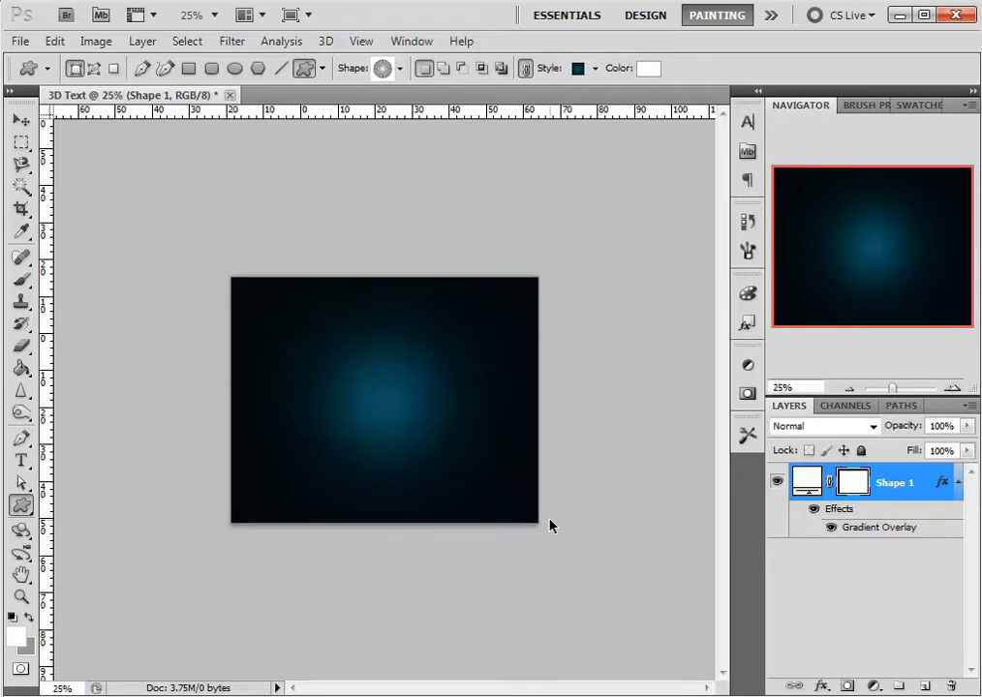
pyautogui.hotkey('ctrl', '-')
pyautogui.hotkey('ctrl', '-')
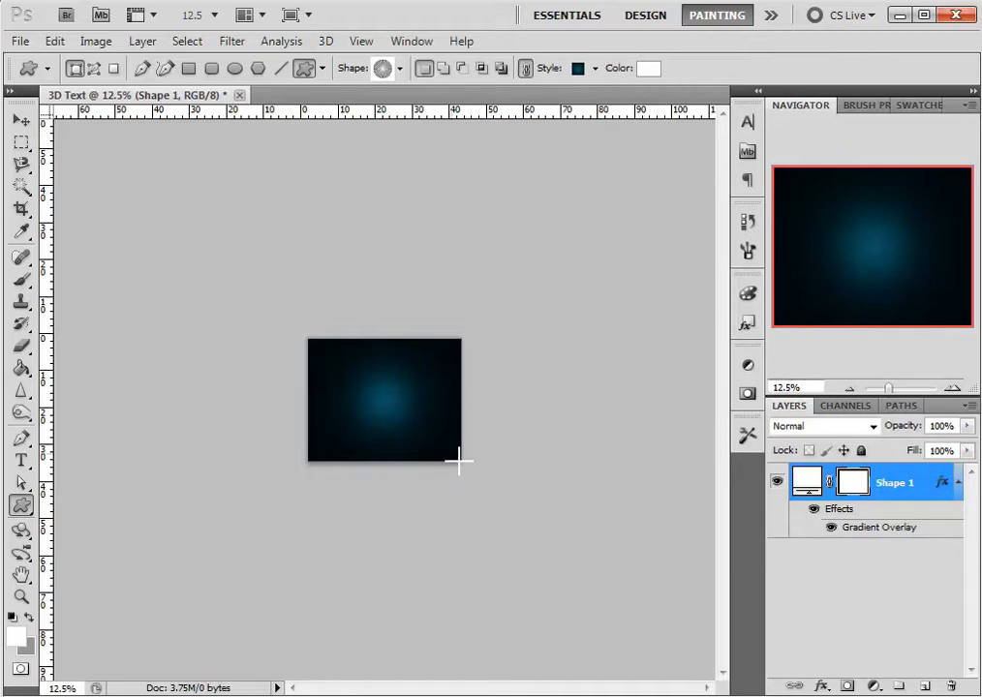
pyautogui.hotkey('ctrl', '-')
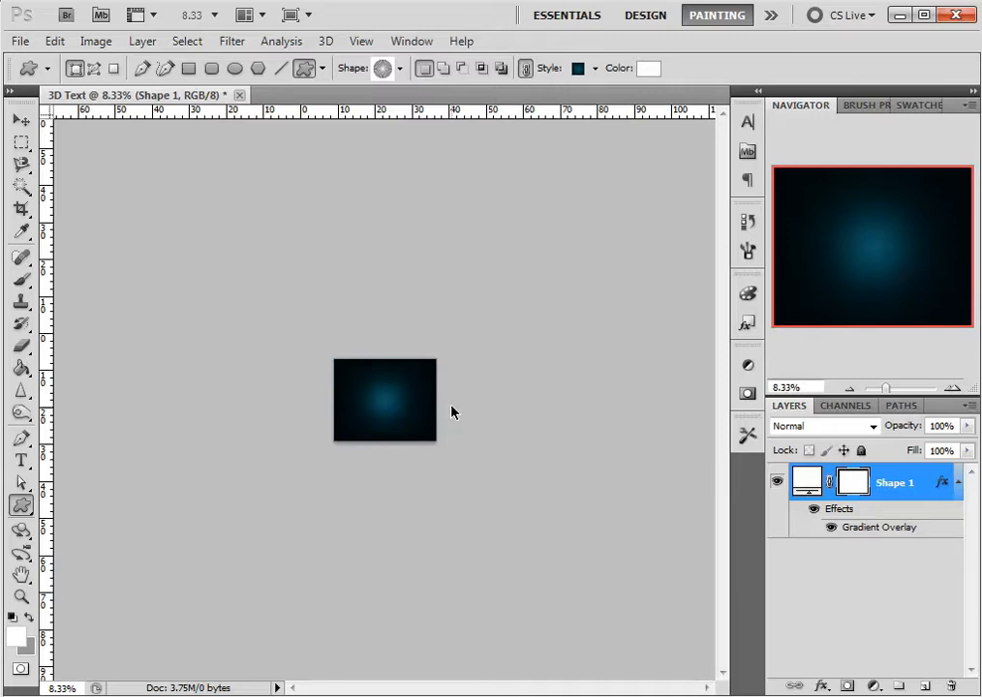
pyautogui.hotkey('ctrl', '-')
pyautogui.hotkey('ctrl', '-')
pyautogui.hotkey('ctrl', '-')
pyautogui.hotkey('ctrl', '-')
pyautogui.hotkey('ctrl', '+')
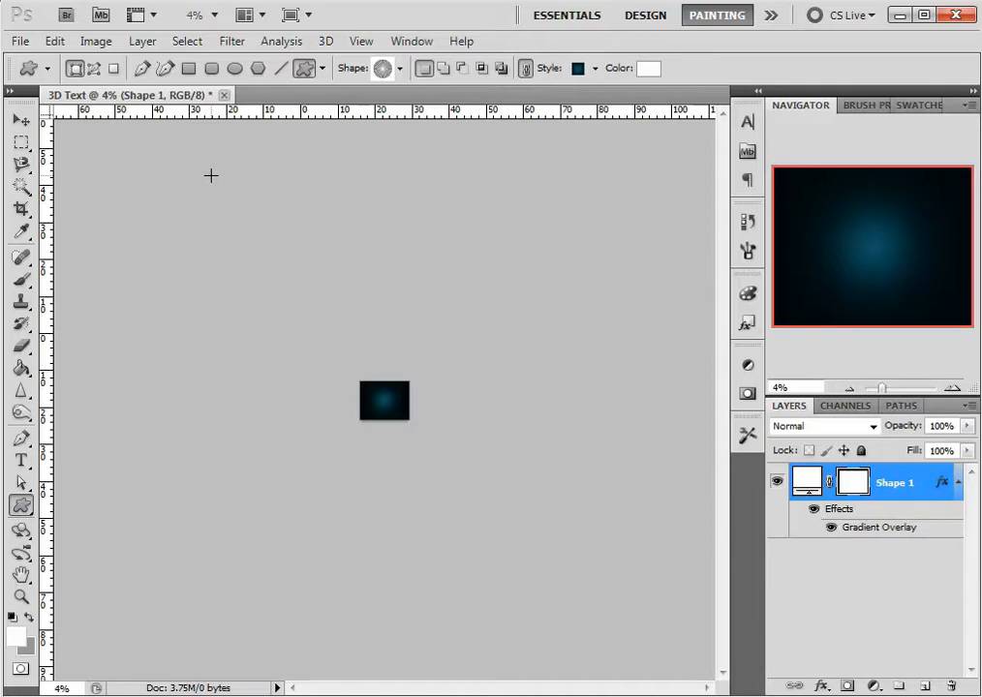
pyautogui.moveTo(211, 175); pyautogui.dragTo(757, 696)
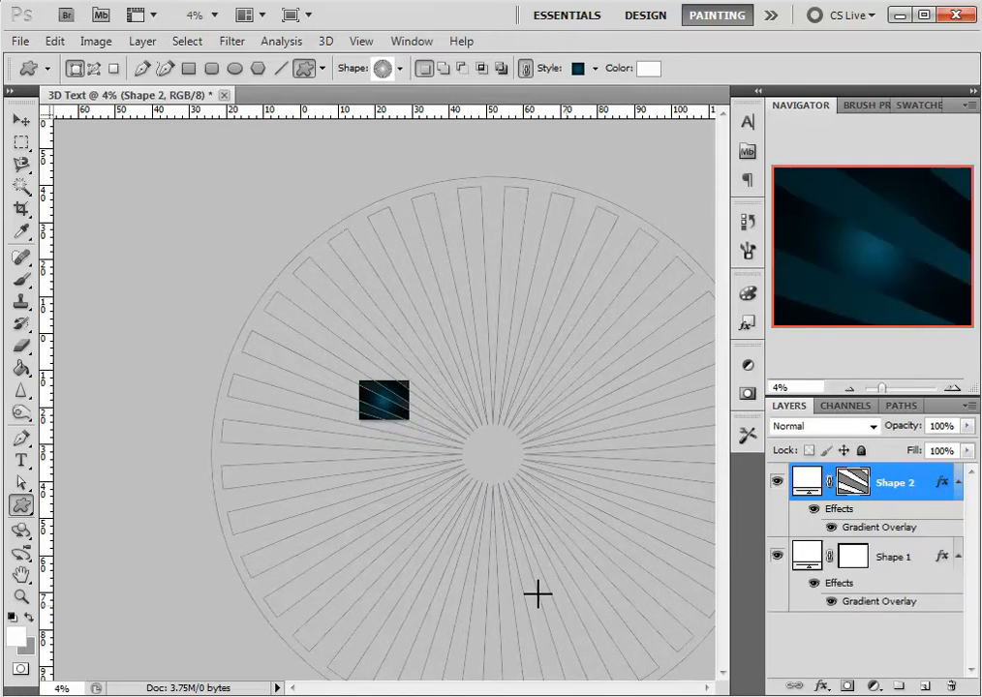
# - Move the radiating-rays shape so that its empty central circle is centred around the document
pyautogui.click(22, 121)
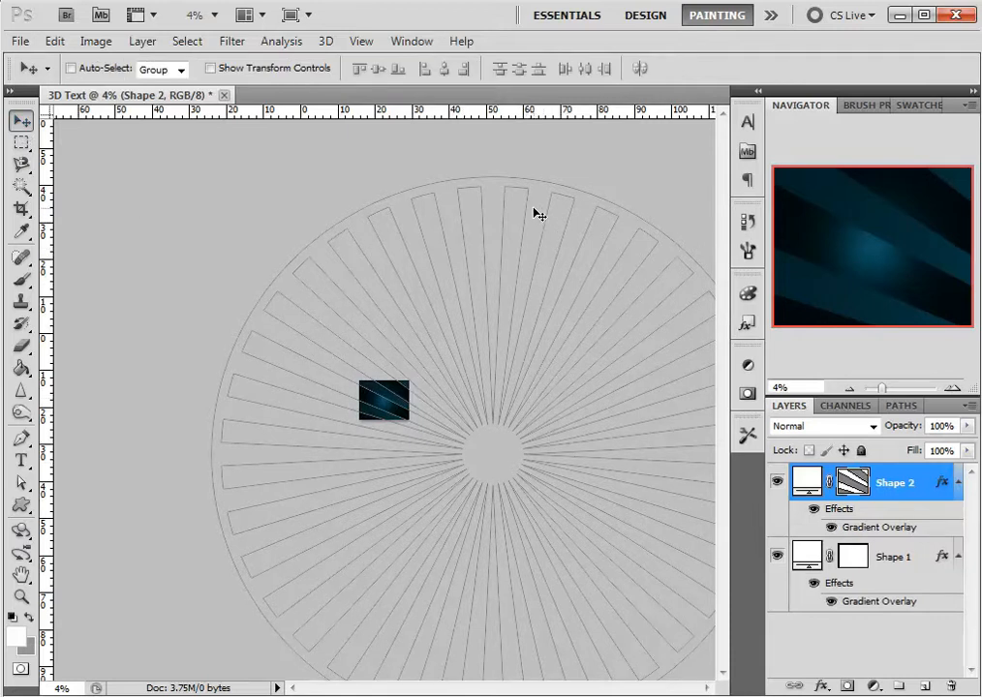
pyautogui.moveTo(526, 210); pyautogui.dragTo(428, 160)
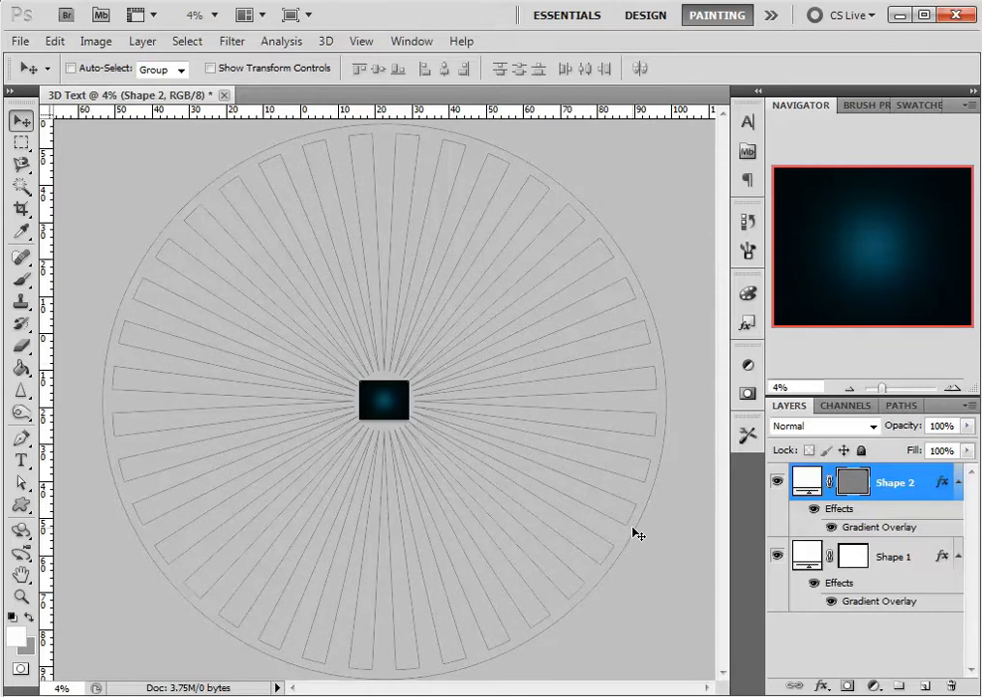
pyautogui.hotkey('ctrl', '+')
pyautogui.hotkey('ctrl', '+')
pyautogui.hotkey('ctrl', '+')
pyautogui.hotkey('ctrl', '+')
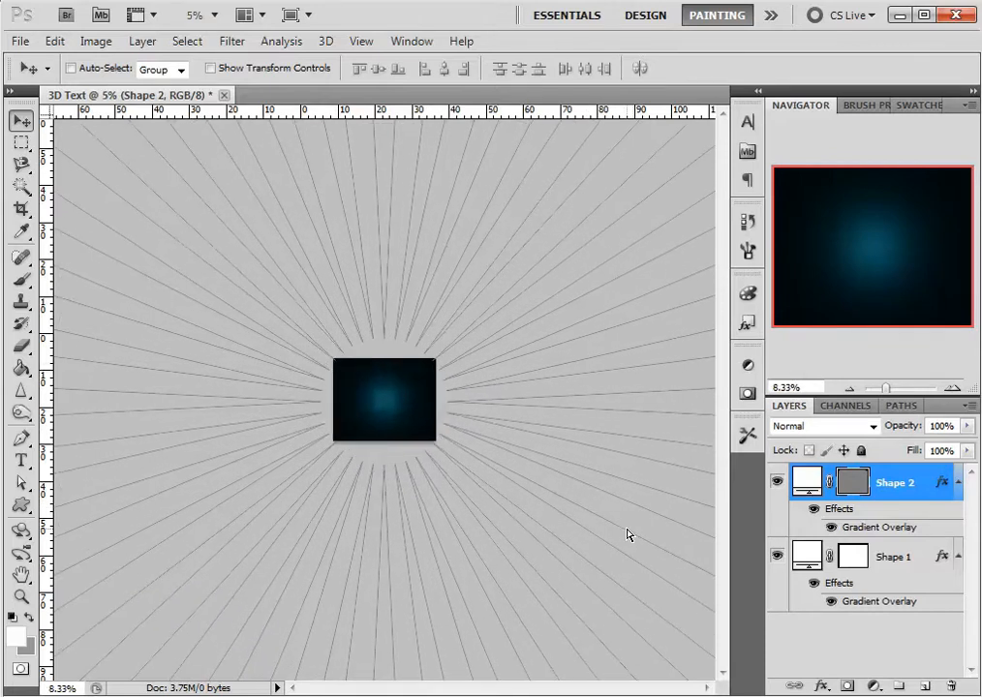
pyautogui.hotkey('ctrl', '+')
pyautogui.hotkey('ctrl', '+')
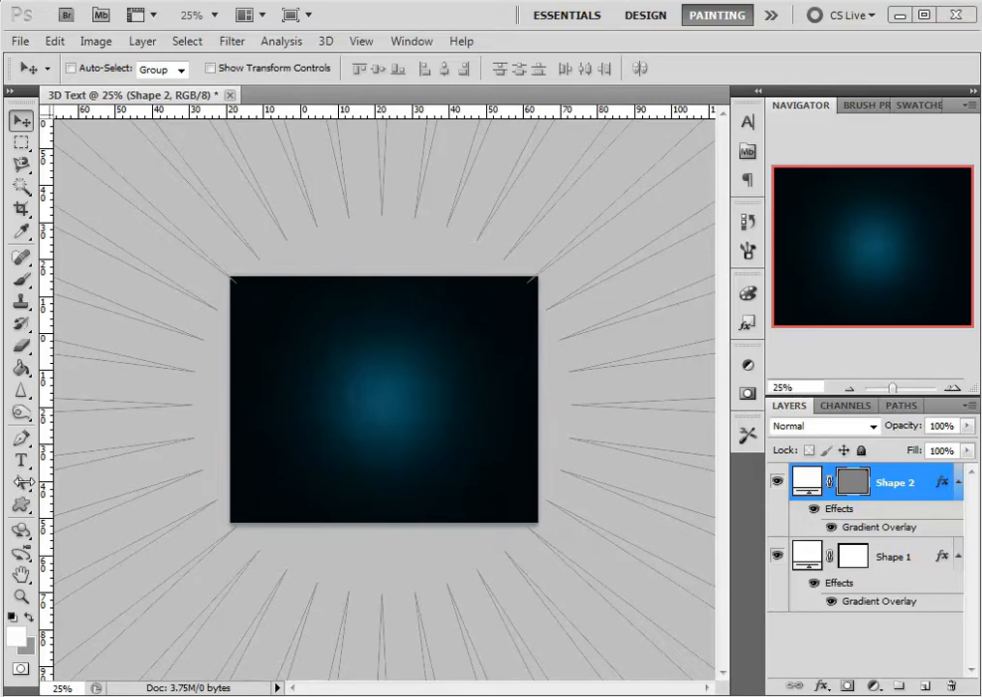
# - Select all the inner anchor points of the rays around the canvas with the Direct Selection tool
pyautogui.click(21, 483)
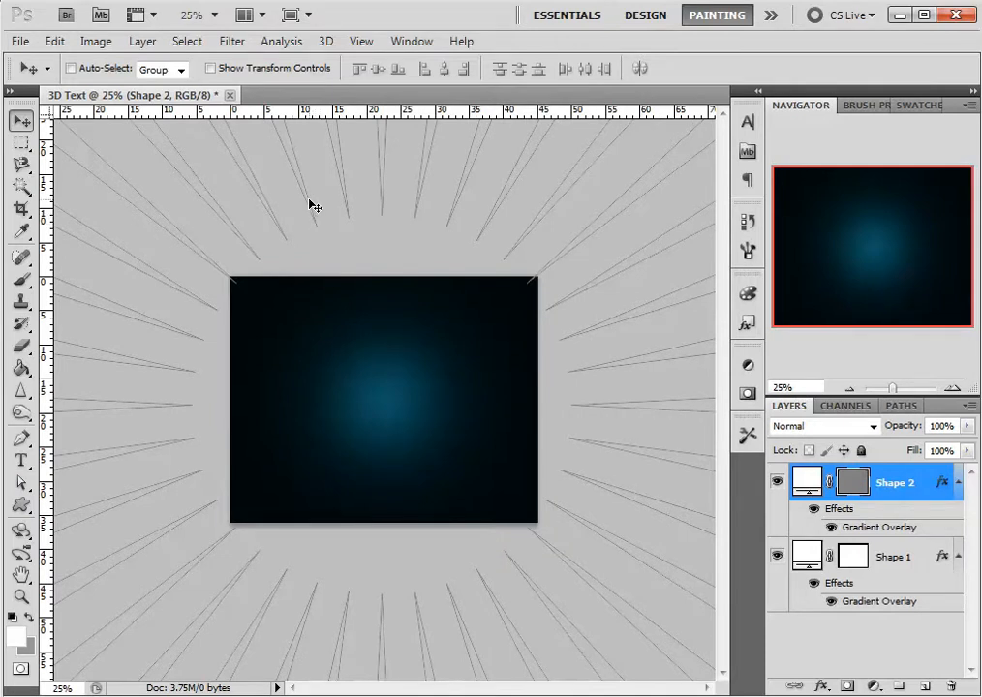
pyautogui.click(21, 485)
pyautogui.hotkey('shift', 'a')
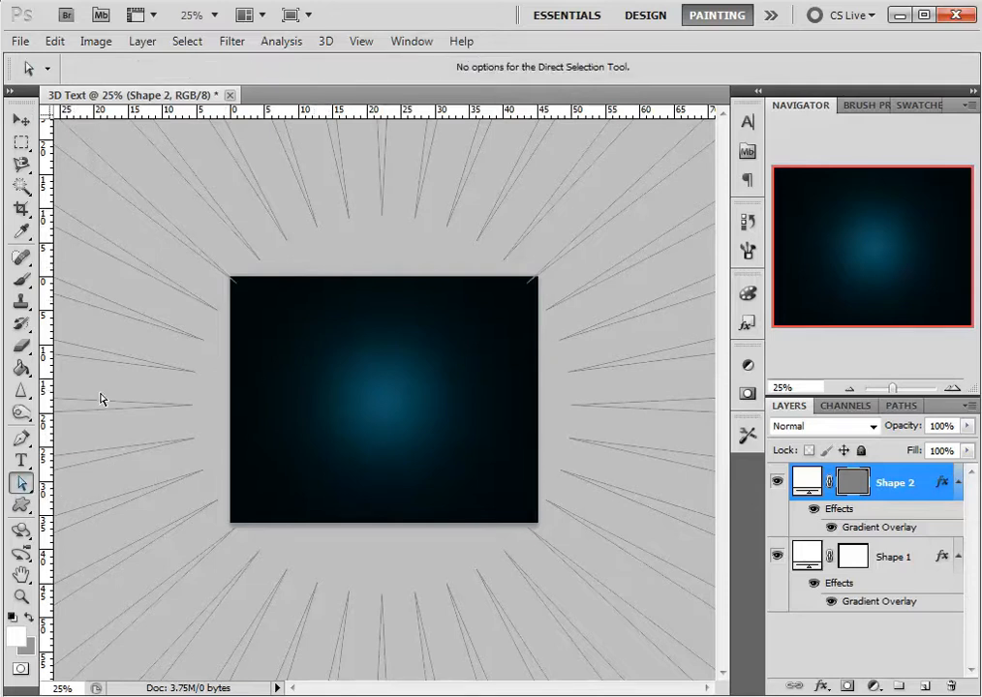
pyautogui.click(300, 180)
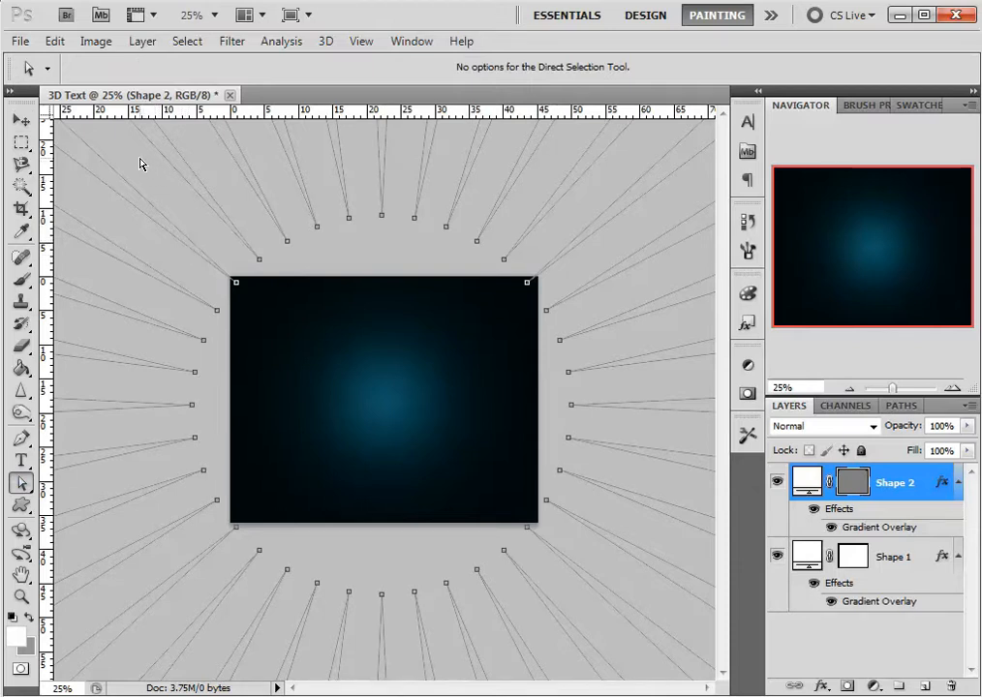
pyautogui.moveTo(115, 147); pyautogui.dragTo(650, 653)
# - Free-transform the selected inner ray points, scaling them proportionally about their centre to about 18.89%
pyautogui.hotkey('ctrl', '-')
pyautogui.hotkey('ctrl', '-')
pyautogui.hotkey('ctrl', '-')
pyautogui.hotkey('ctrl', '-')
pyautogui.hotkey('ctrl', '-')
pyautogui.hotkey('ctrl', '-')
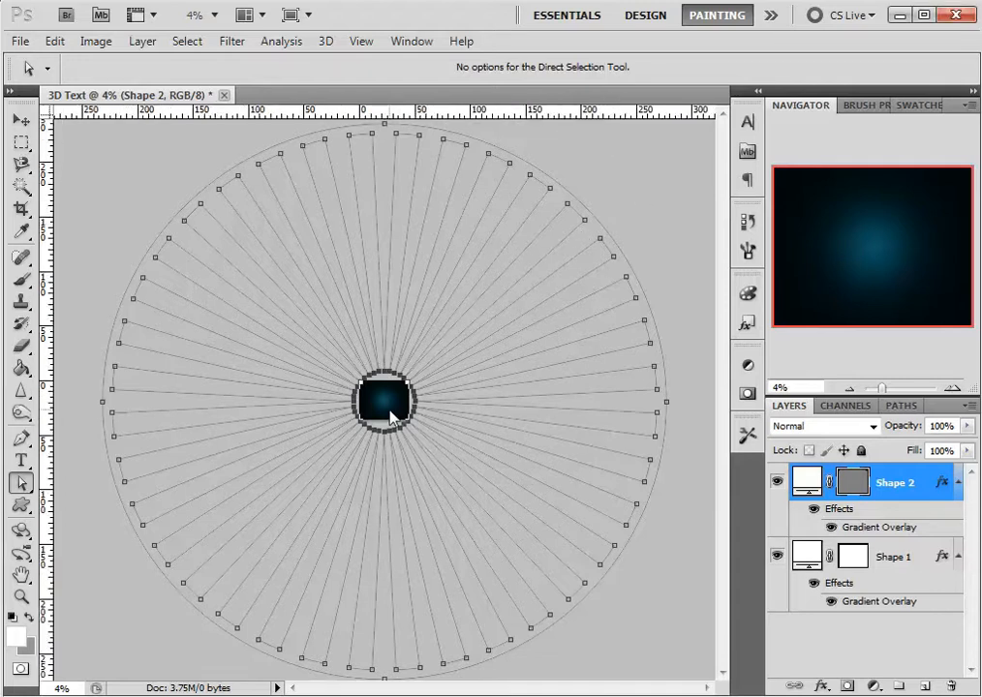
pyautogui.hotkey('ctrl', 't')
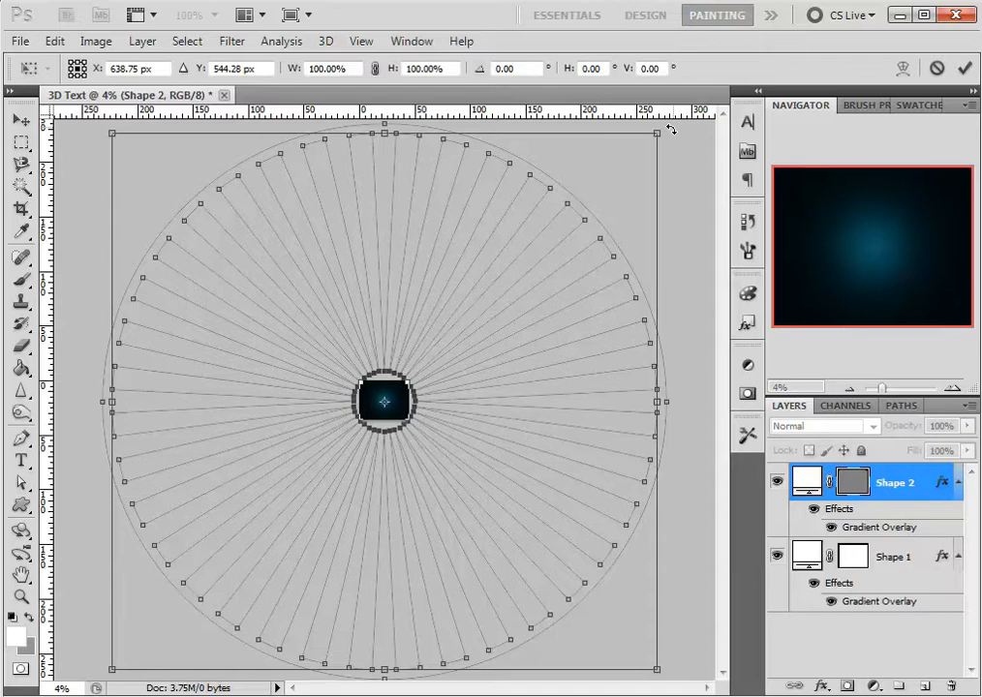
pyautogui.moveTo(656, 137); pyautogui.dragTo(548, 226)
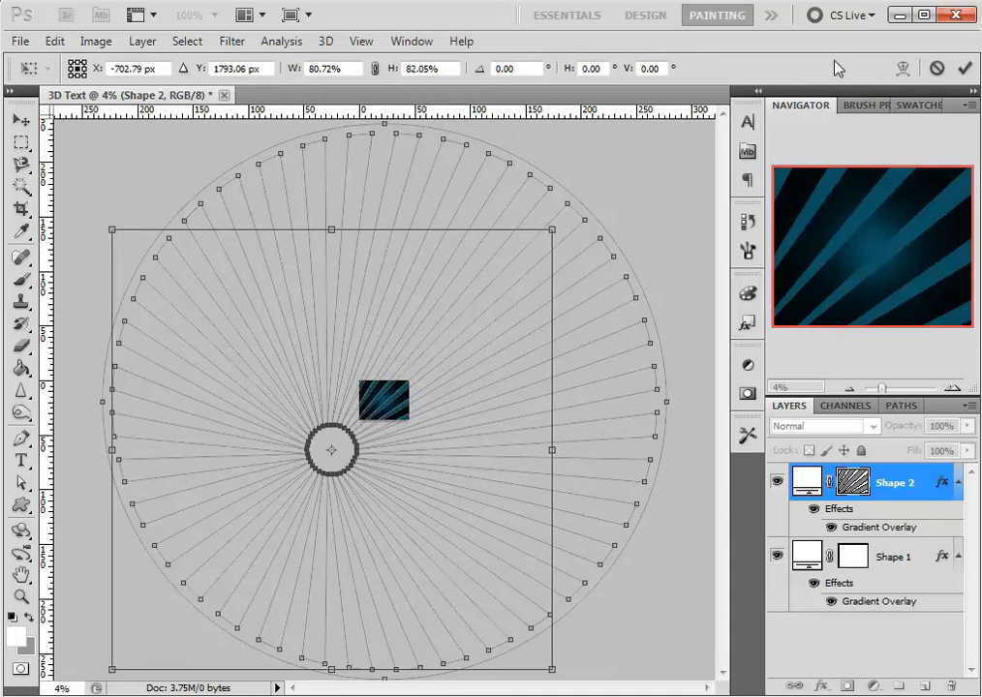
pyautogui.hotkey('ctrl', 'z')
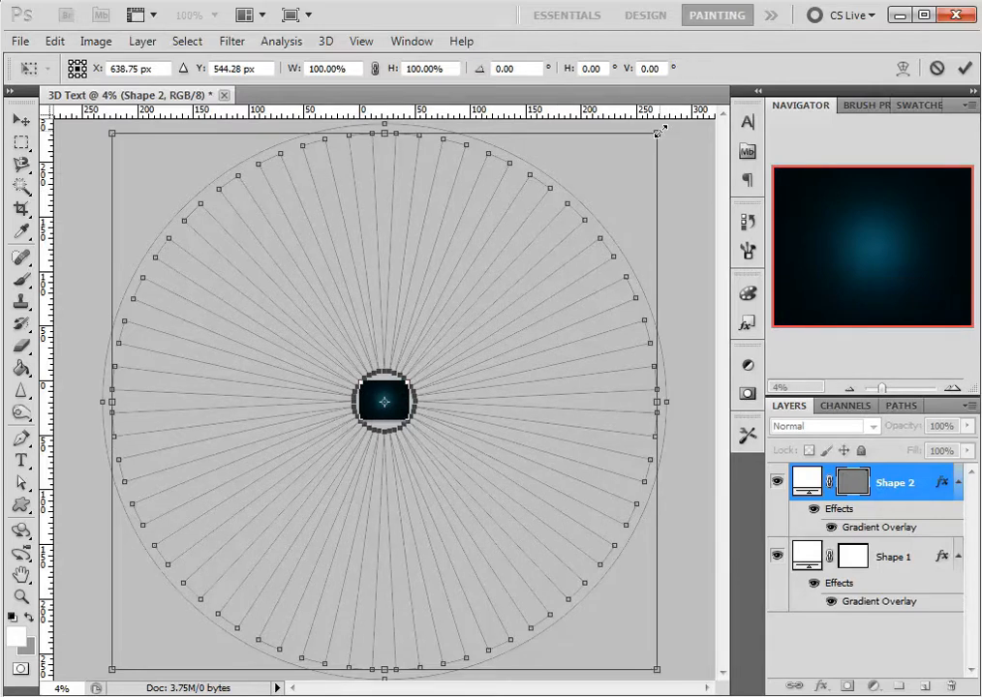
pyautogui.moveTo(659, 133); pyautogui.dragTo(447, 353)
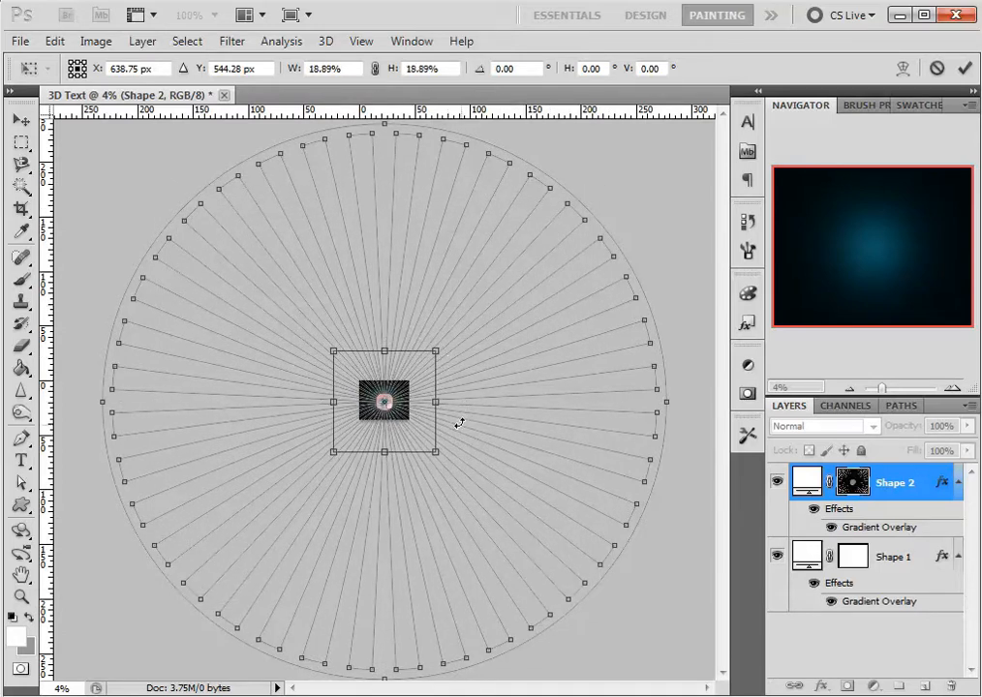
# - Shrink the inner ray points further toward the centre, to about 1.62% in width and height
pyautogui.hotkey('ctrl', '+')
pyautogui.hotkey('ctrl', '+')
pyautogui.hotkey('ctrl', '+')
pyautogui.hotkey('ctrl', '+')
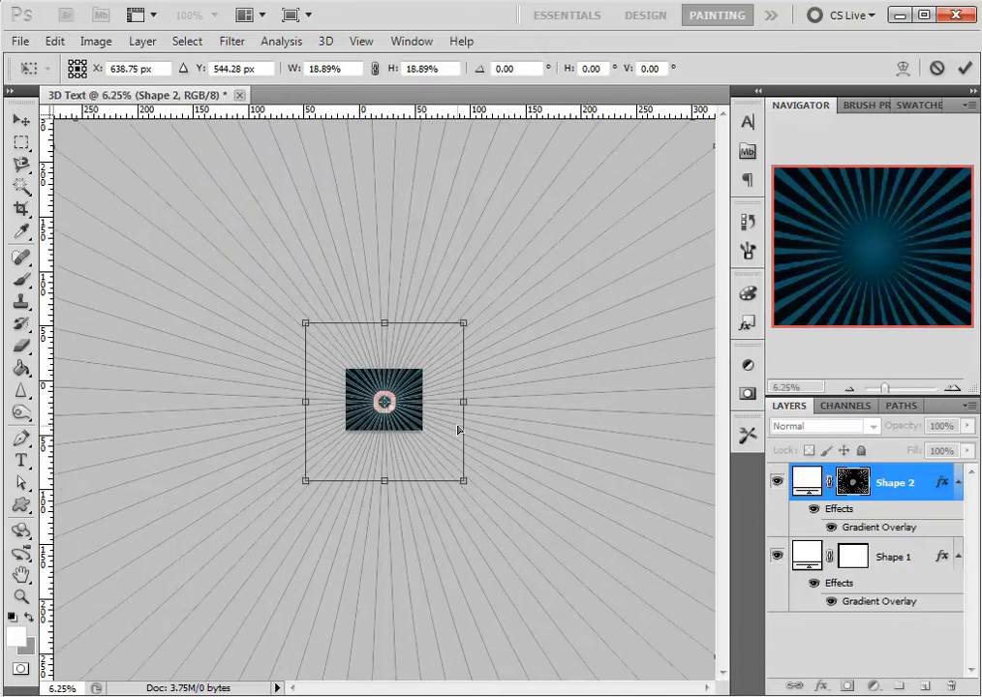
pyautogui.hotkey('ctrl', '+')
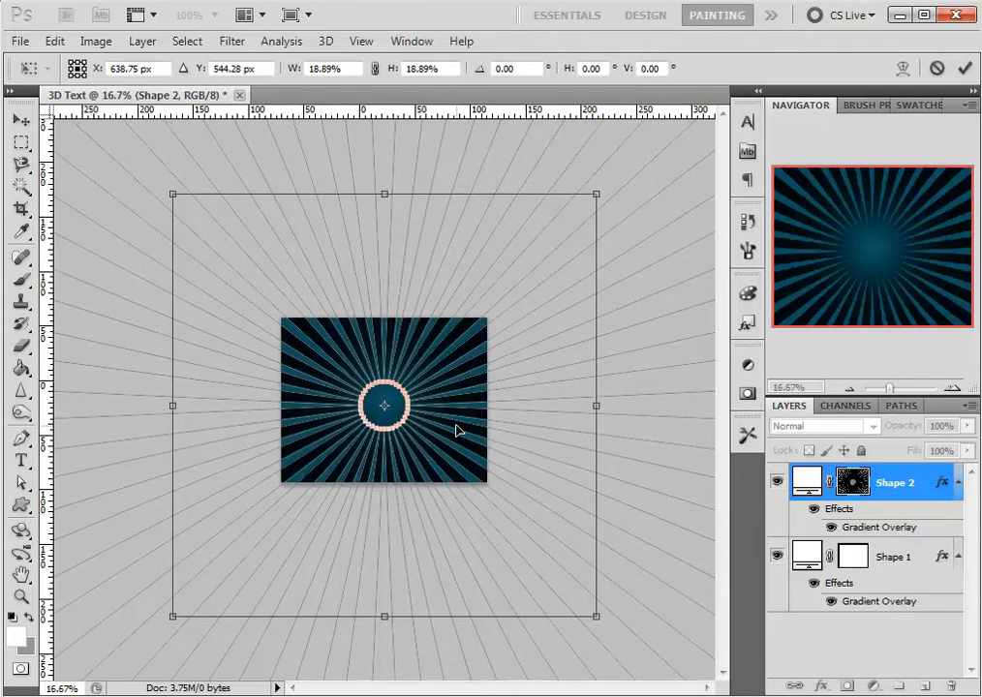
pyautogui.moveTo(597, 198); pyautogui.dragTo(468, 321)
pyautogui.hotkey('ctrl', '+')
pyautogui.hotkey('ctrl', '+')
pyautogui.hotkey('ctrl', '+')
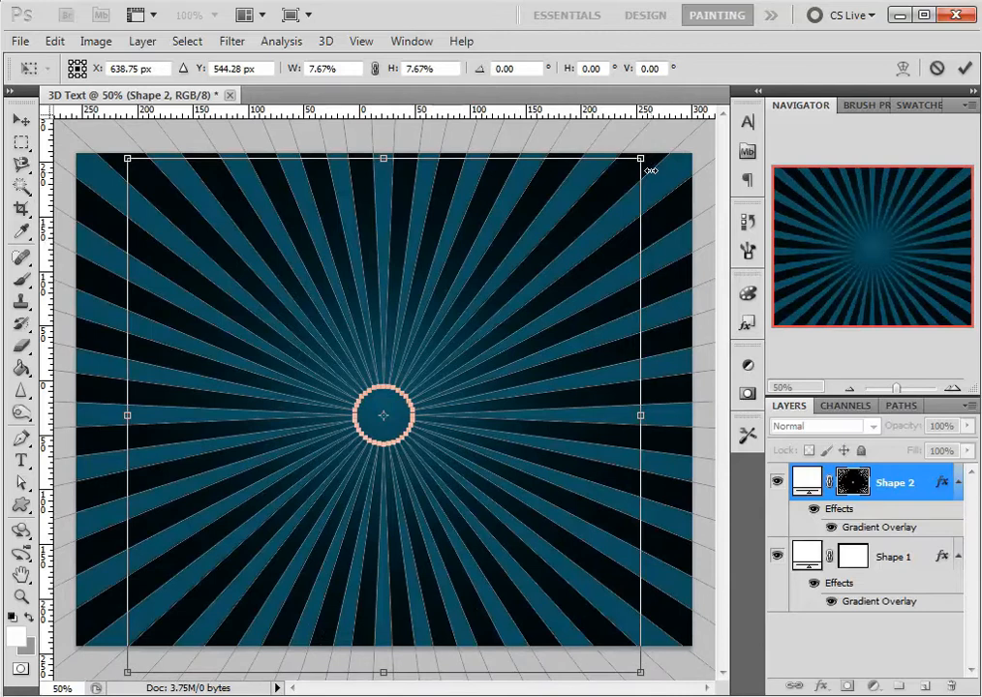
pyautogui.moveTo(640, 158); pyautogui.dragTo(440, 354)
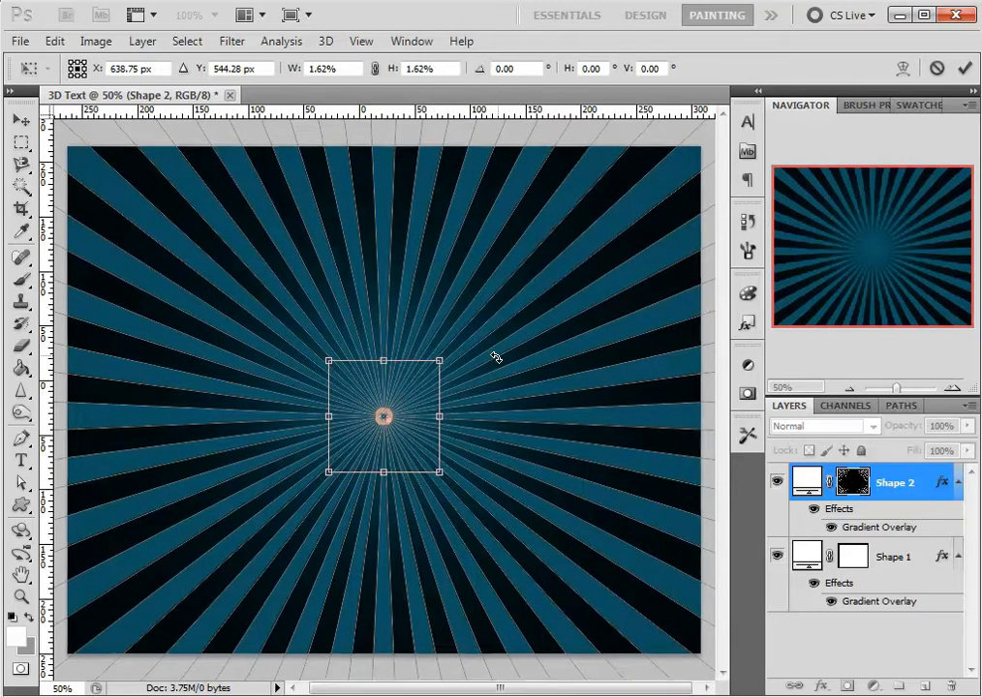
# - Shrink the inner ray points to about 0.08% so the rays meet at the centre, and apply the transform
pyautogui.hotkey('ctrl', '+')
pyautogui.hotkey('ctrl', '+')
pyautogui.hotkey('ctrl', '+')
pyautogui.hotkey('ctrl', '+')
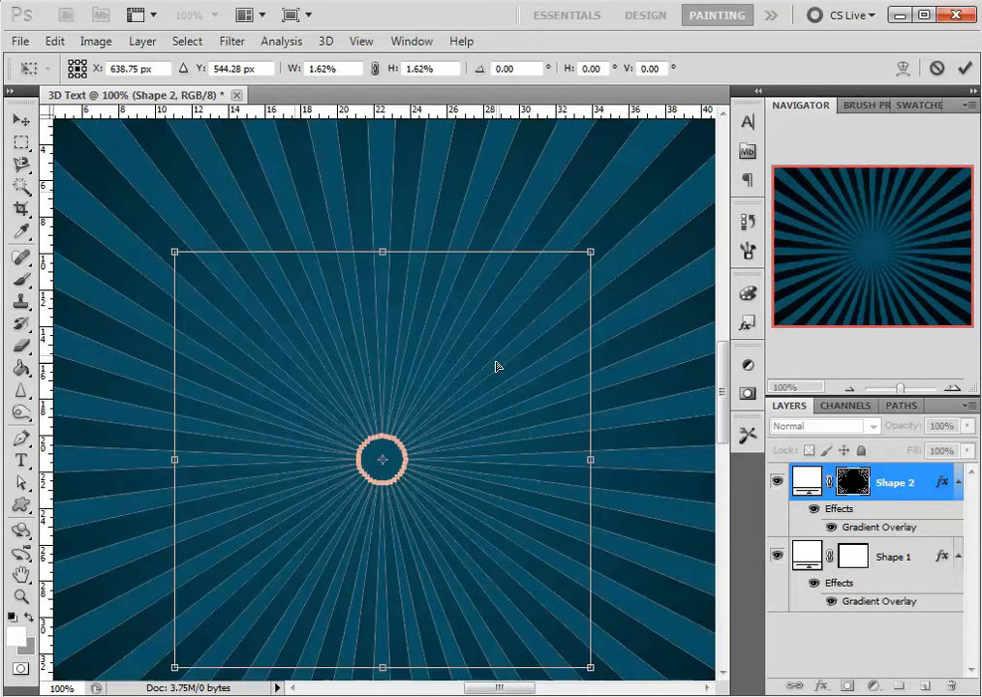
pyautogui.moveTo(600, 247); pyautogui.dragTo(401, 451)
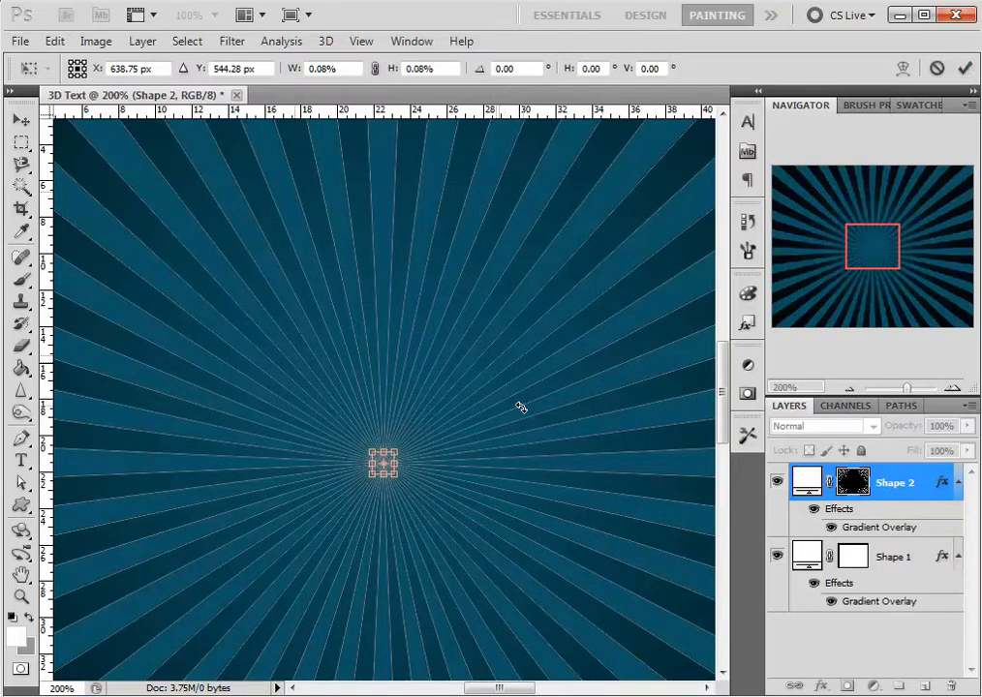
pyautogui.click(964, 69)
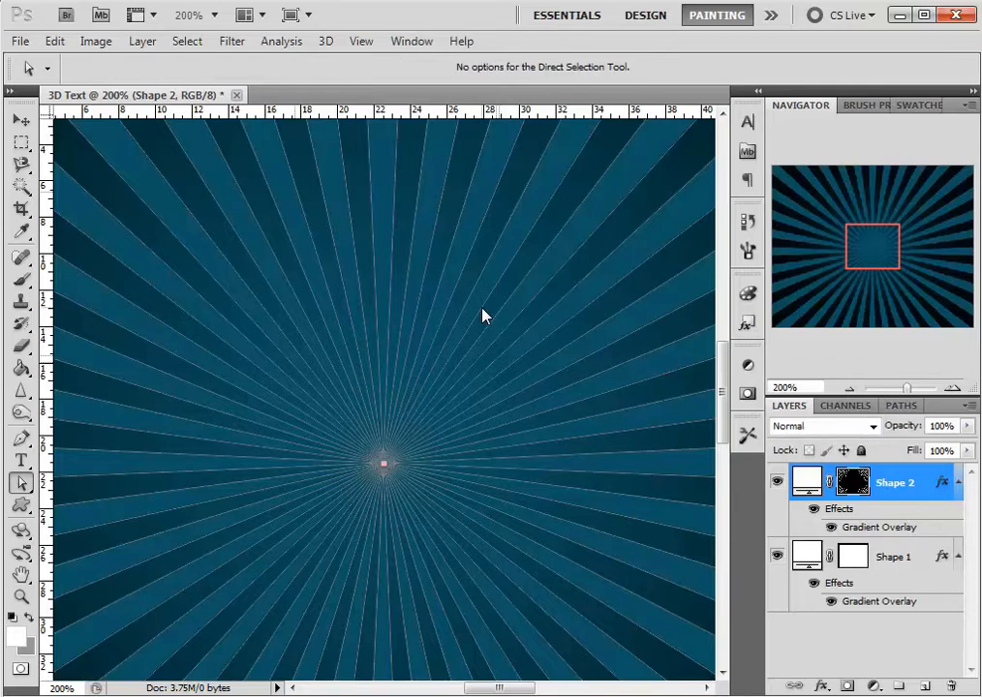
# - Deselect the layers and review the complete ray pattern at 25% zoom
pyautogui.hotkey('ctrl', '-')
pyautogui.hotkey('ctrl', '-')
pyautogui.hotkey('ctrl', '-')
pyautogui.hotkey('ctrl', '-')
pyautogui.hotkey('ctrl', '-')
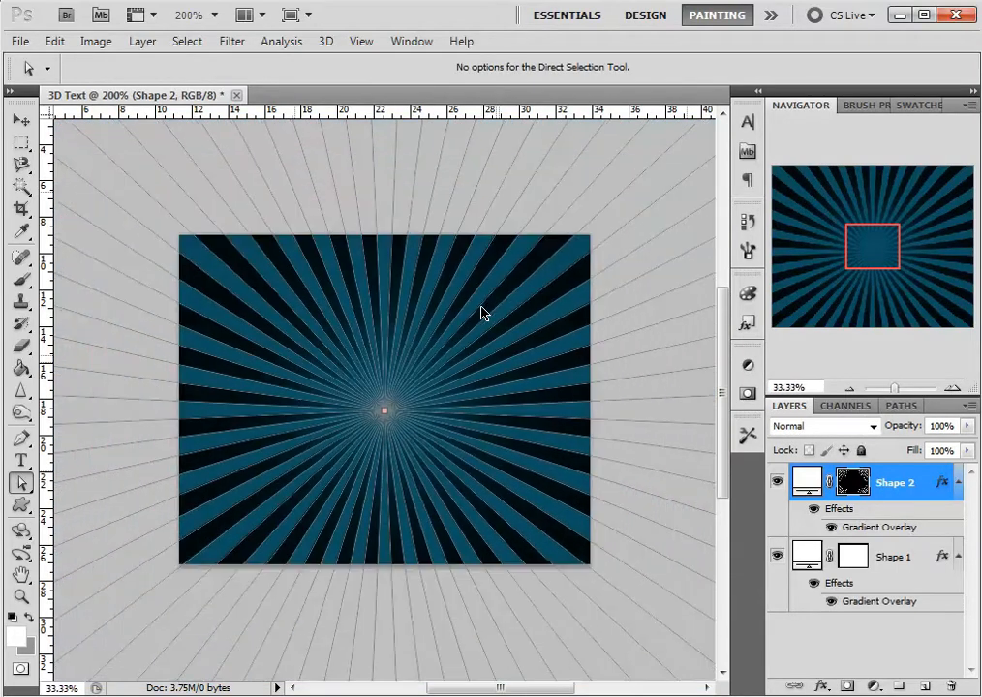
pyautogui.click(846, 648)
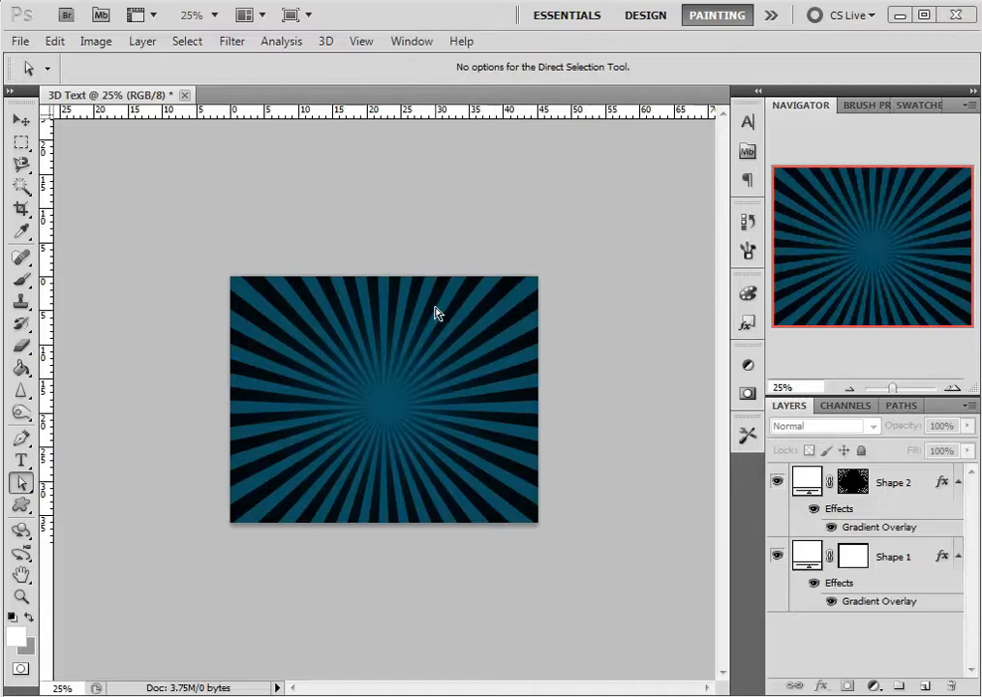
# - Select the Shape 2 layer and toggle its effects off and on to compare the rays
pyautogui.click(804, 481)
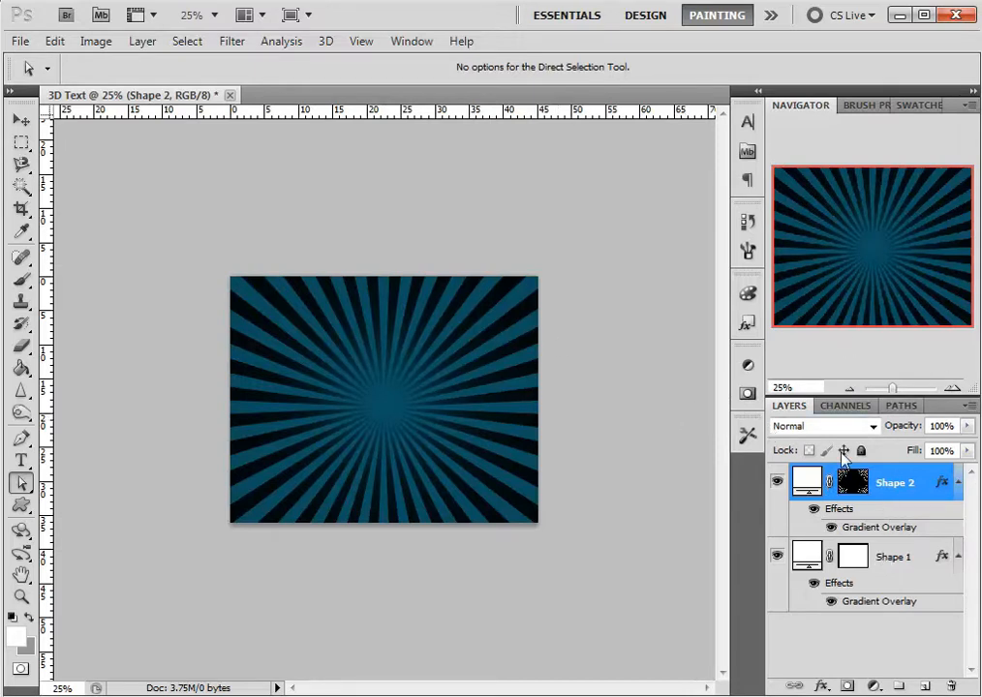
pyautogui.click(813, 509)
pyautogui.click(814, 510)
pyautogui.click(814, 510)
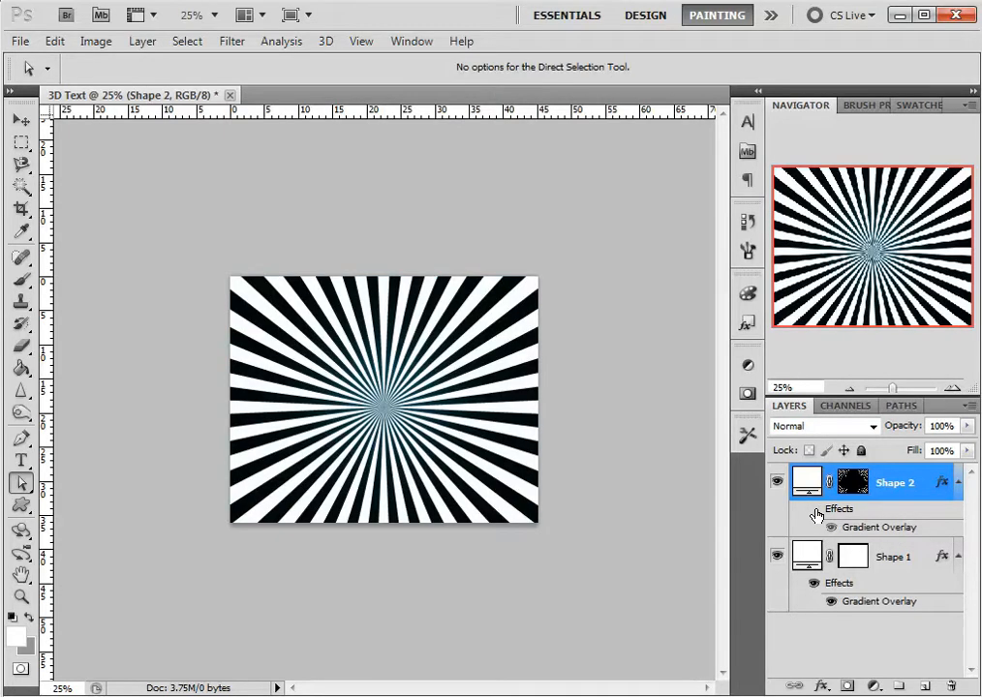
pyautogui.click(814, 510)
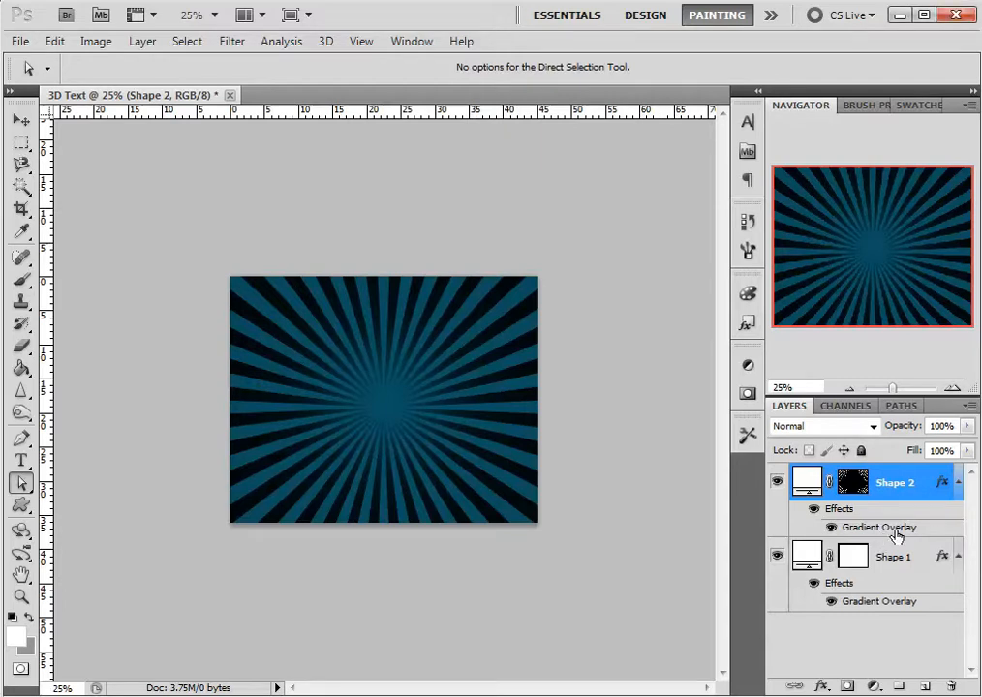
# - Set the Shape 2 layer's gradient overlay to a scale of 23% and an angle of 163°
pyautogui.doubleClick(932, 527)
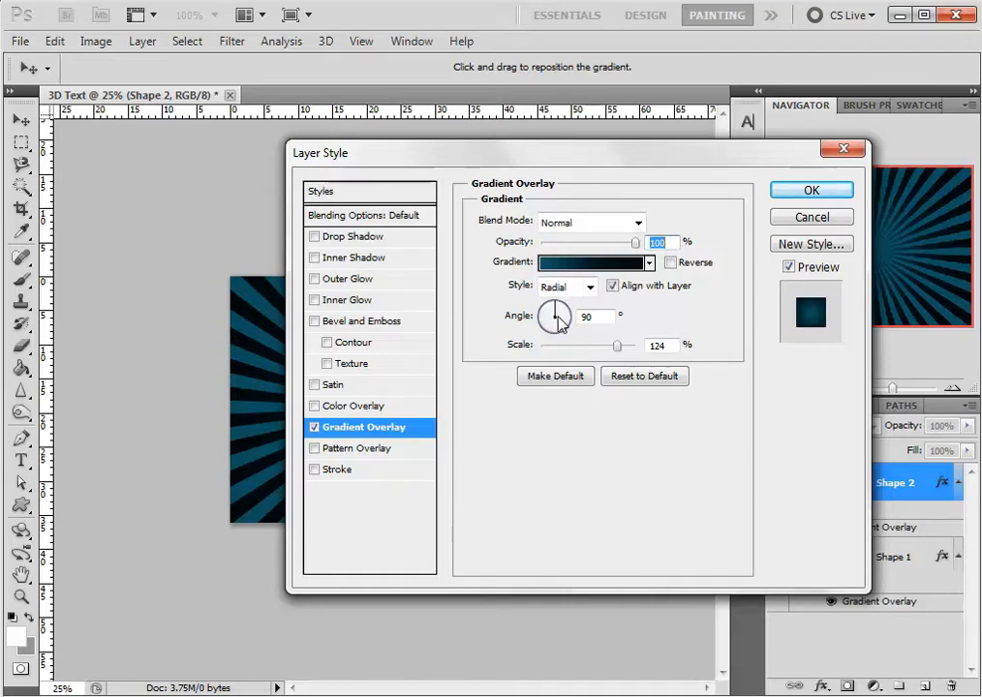
pyautogui.doubleClick(673, 346)
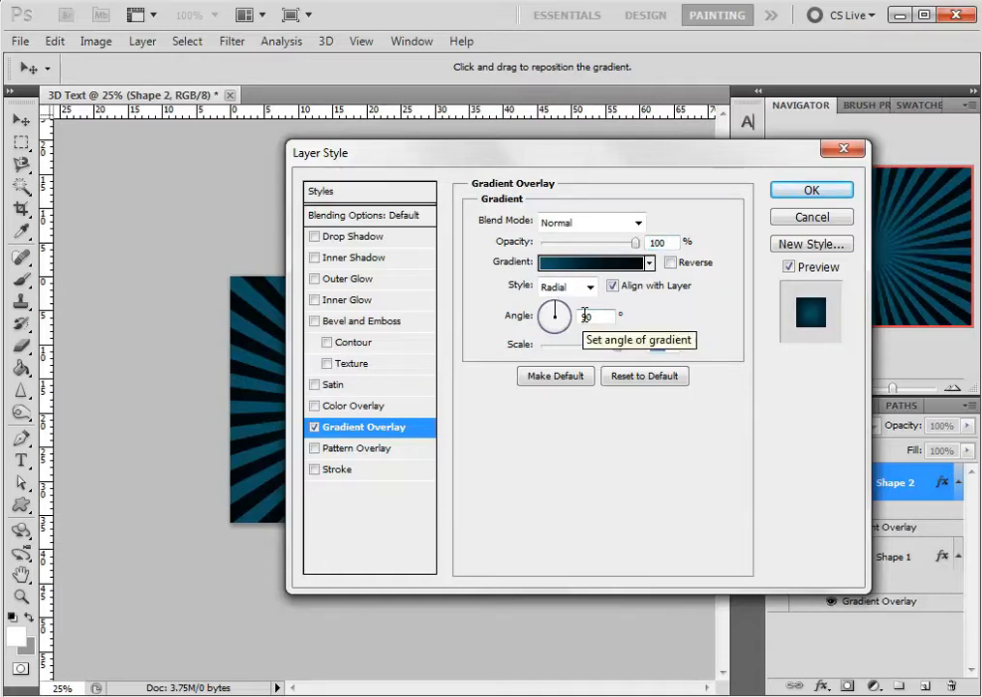
pyautogui.write('23')
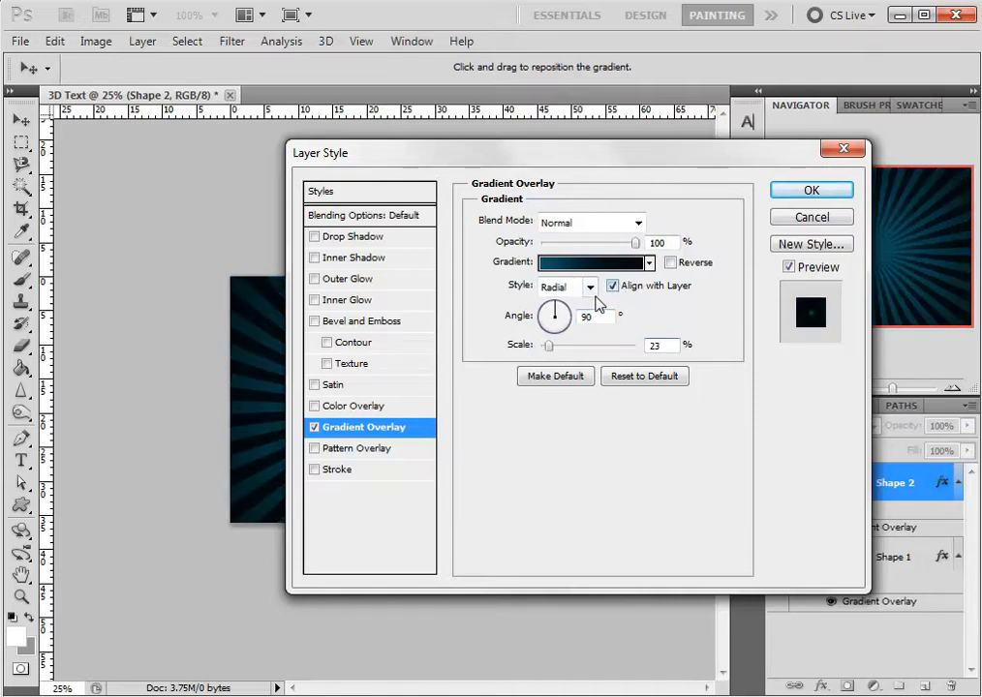
pyautogui.doubleClick(587, 317)
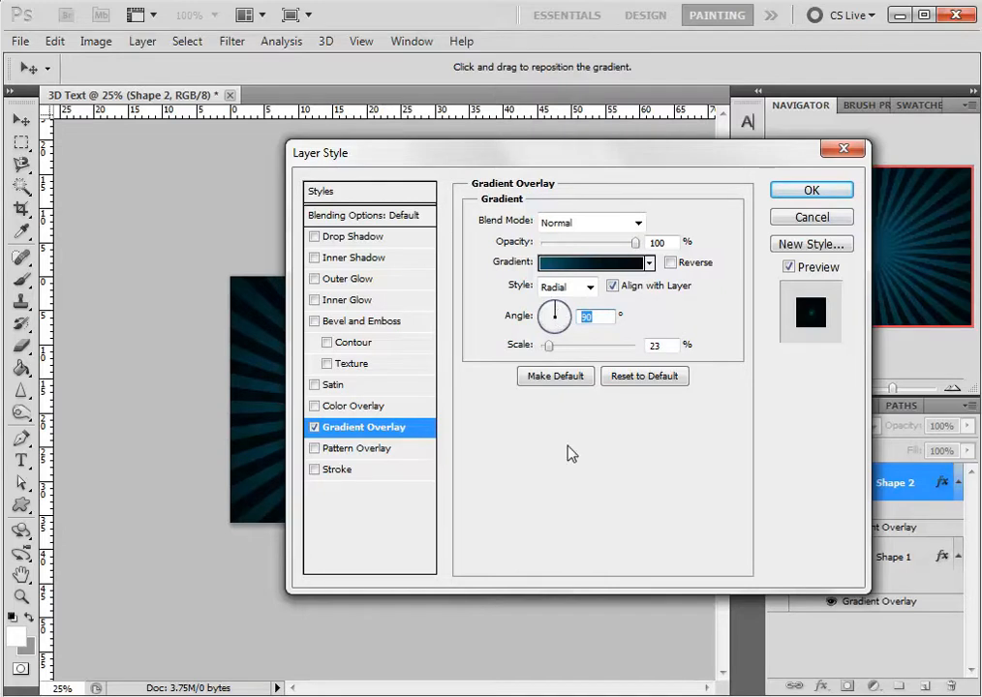
pyautogui.write('163')
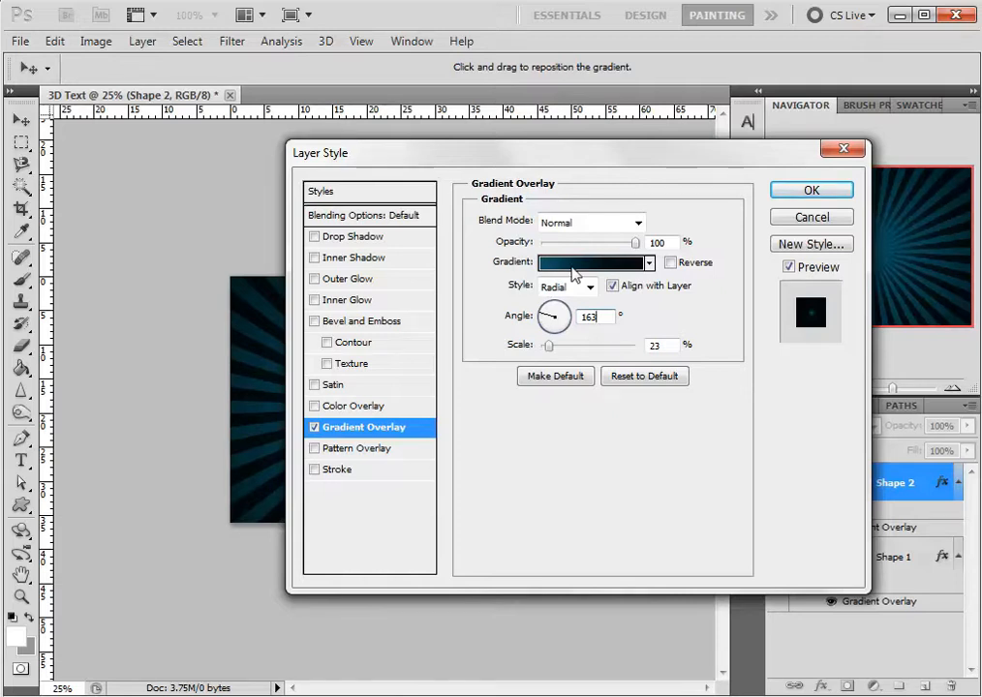
# - Edit the Shape 2 gradient overlay and set its starting colour stop to 1F8B93
pyautogui.click(572, 270)
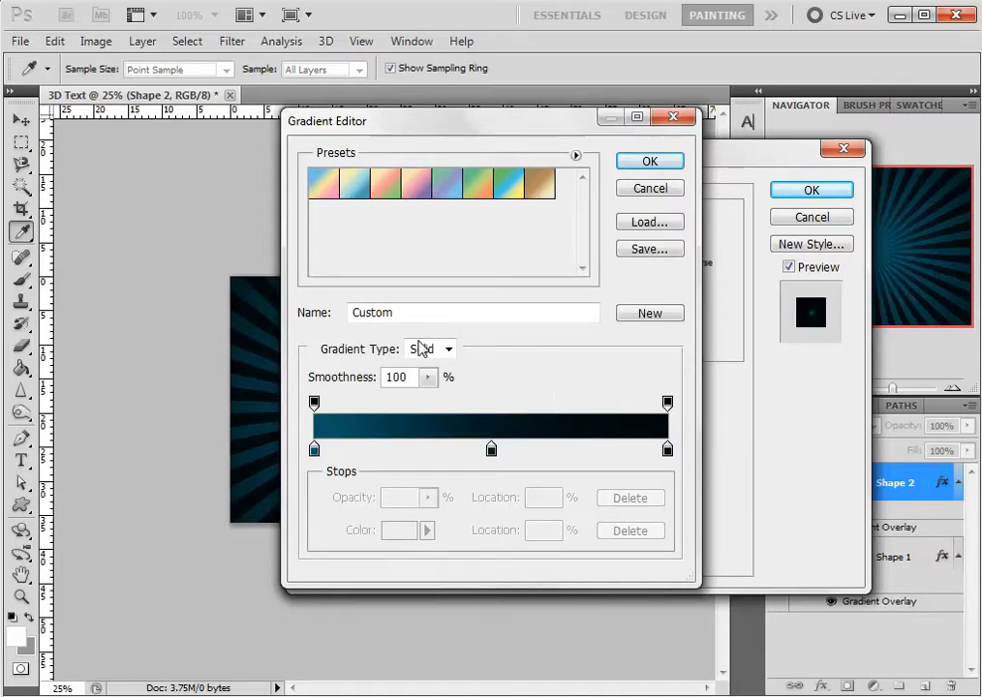
pyautogui.click(314, 453)
pyautogui.click(401, 529)
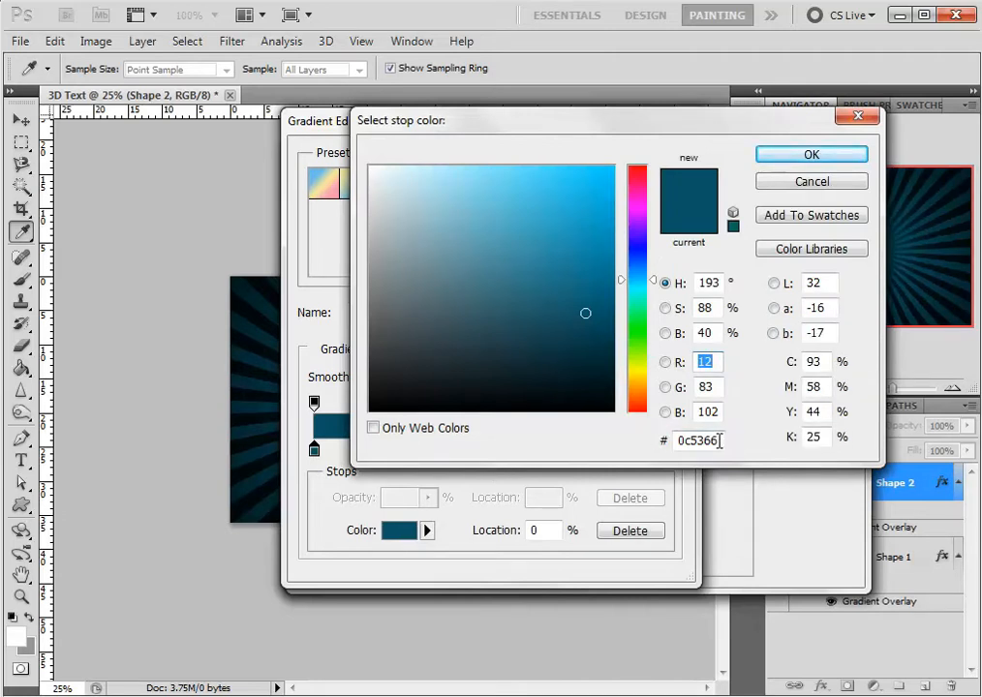
pyautogui.moveTo(725, 443); pyautogui.dragTo(608, 435)
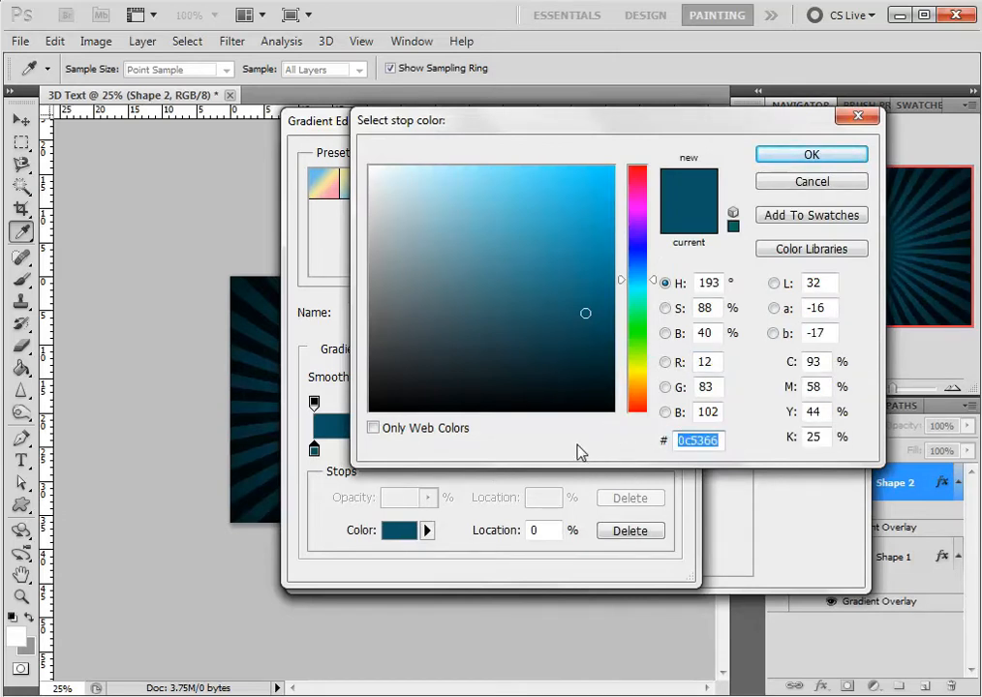
pyautogui.write('1F')
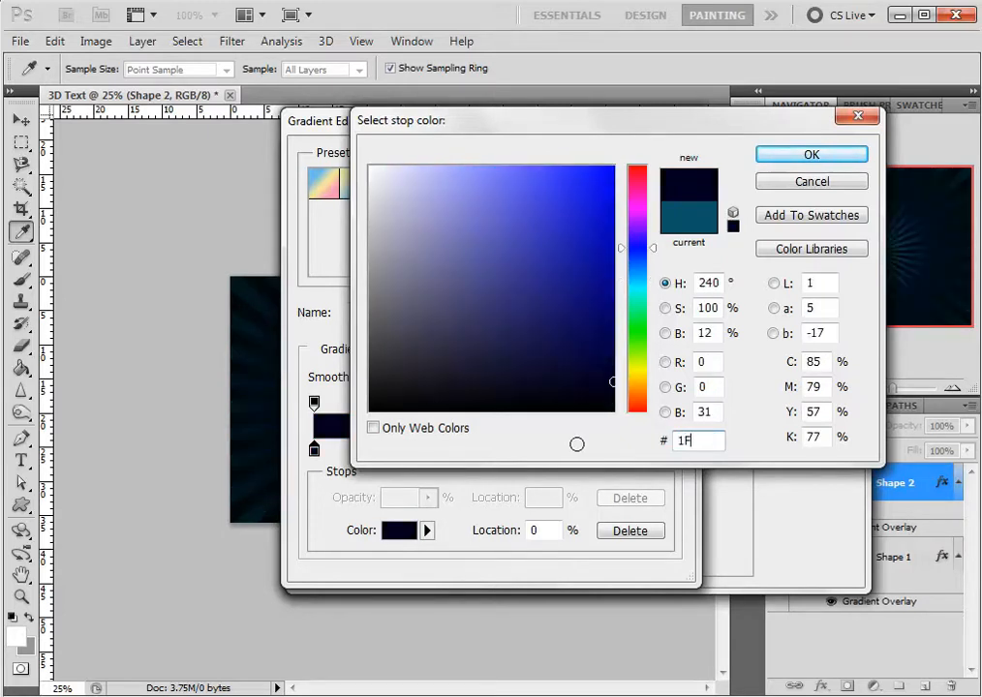
pyautogui.write('8')
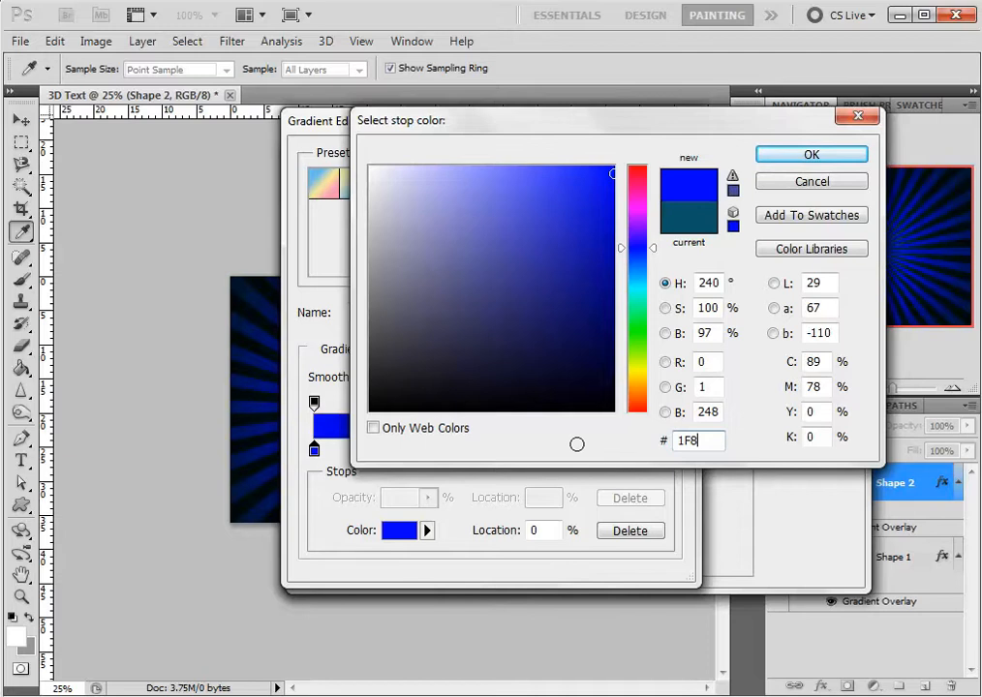
pyautogui.write('B')
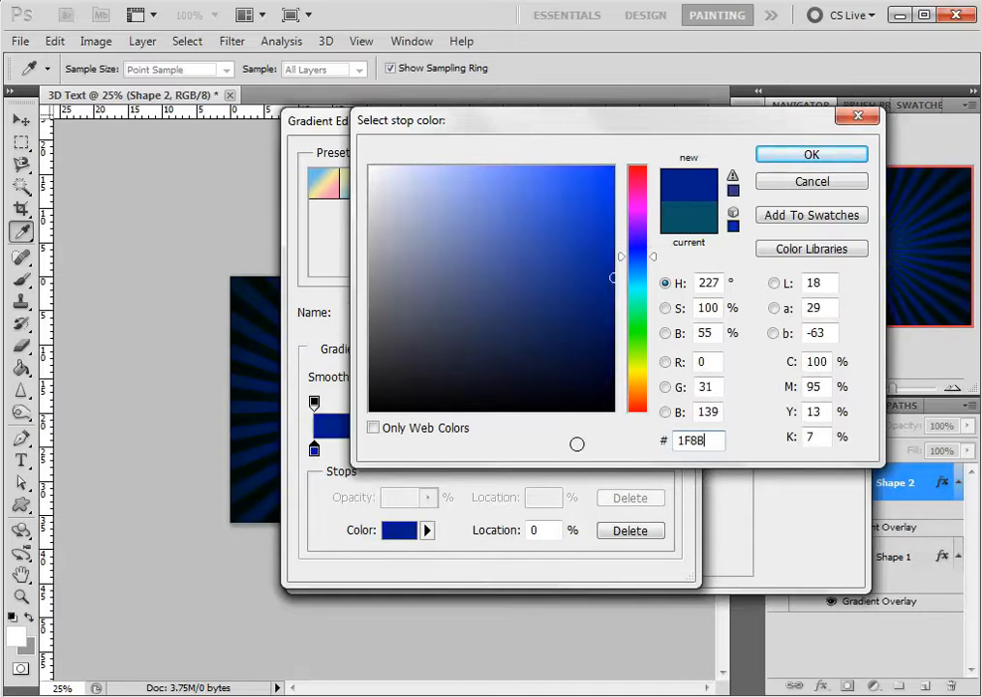
pyautogui.write('93')
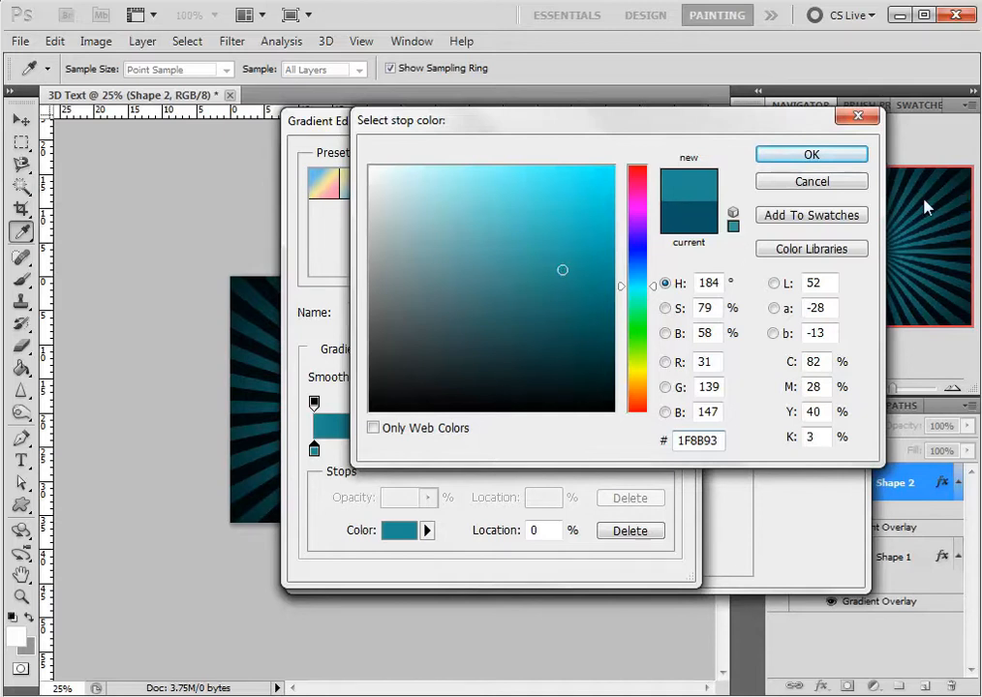
pyautogui.click(831, 159)
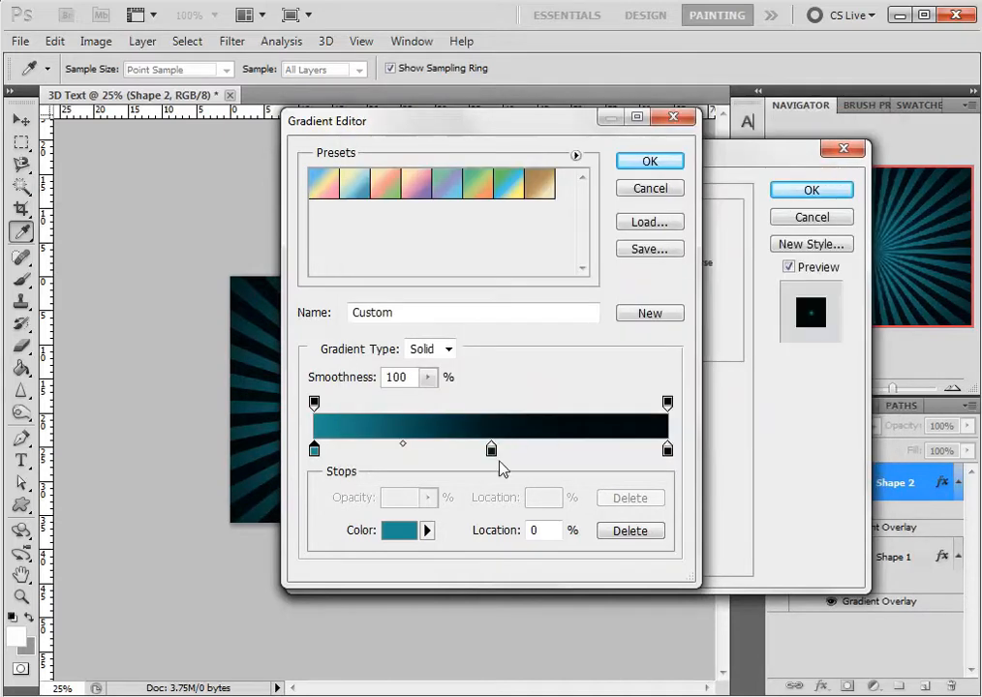
# - Set the gradient's middle colour stop at the 50% location to 41797F
pyautogui.doubleClick(491, 450)
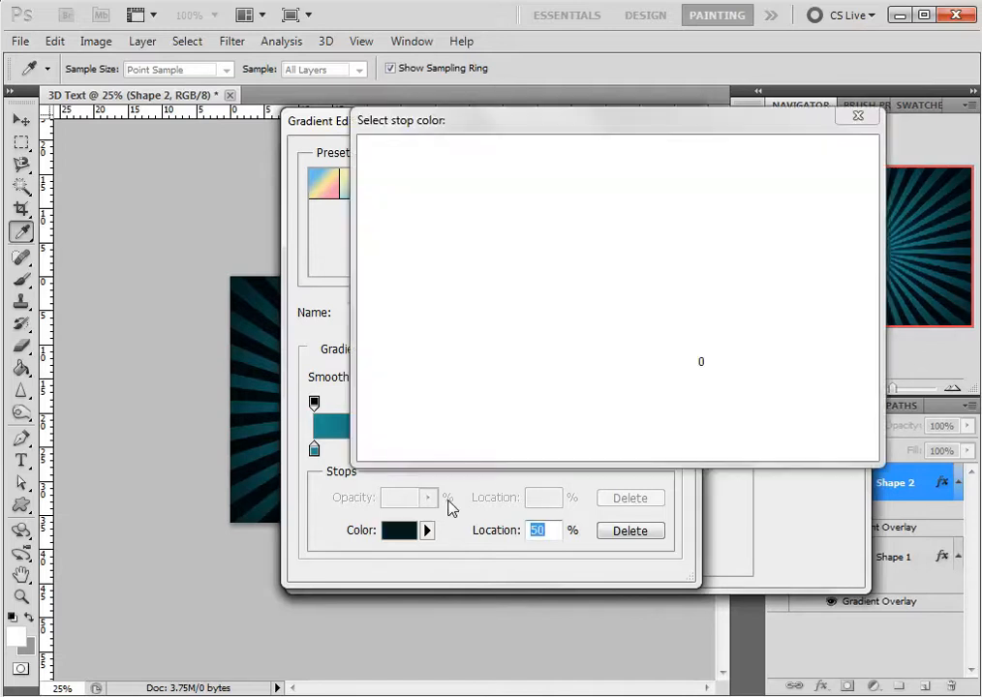
pyautogui.click(718, 439)
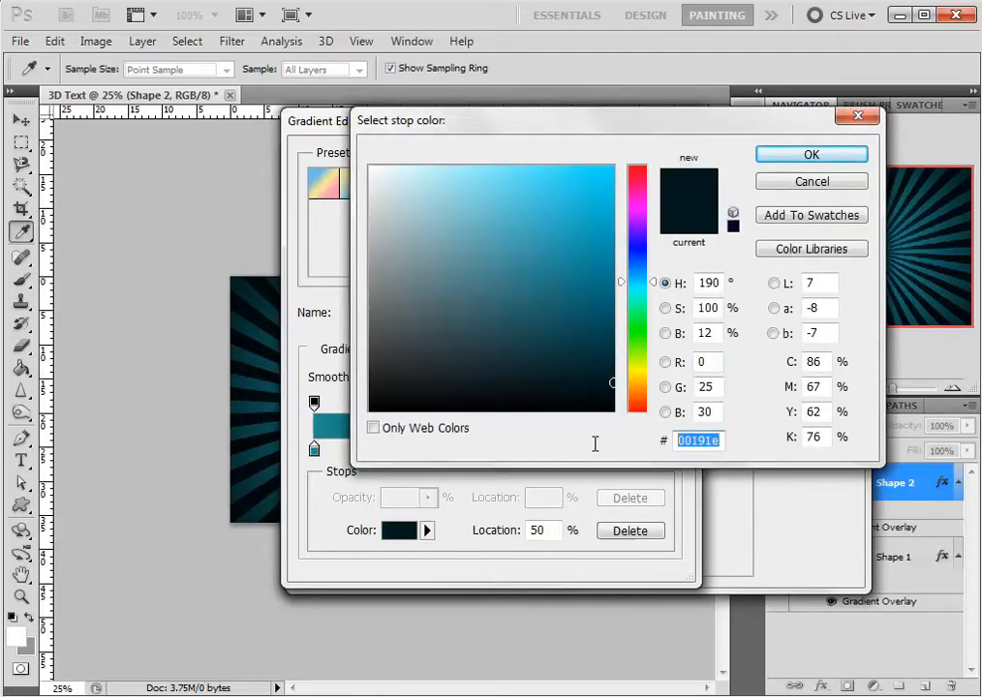
pyautogui.write('417')
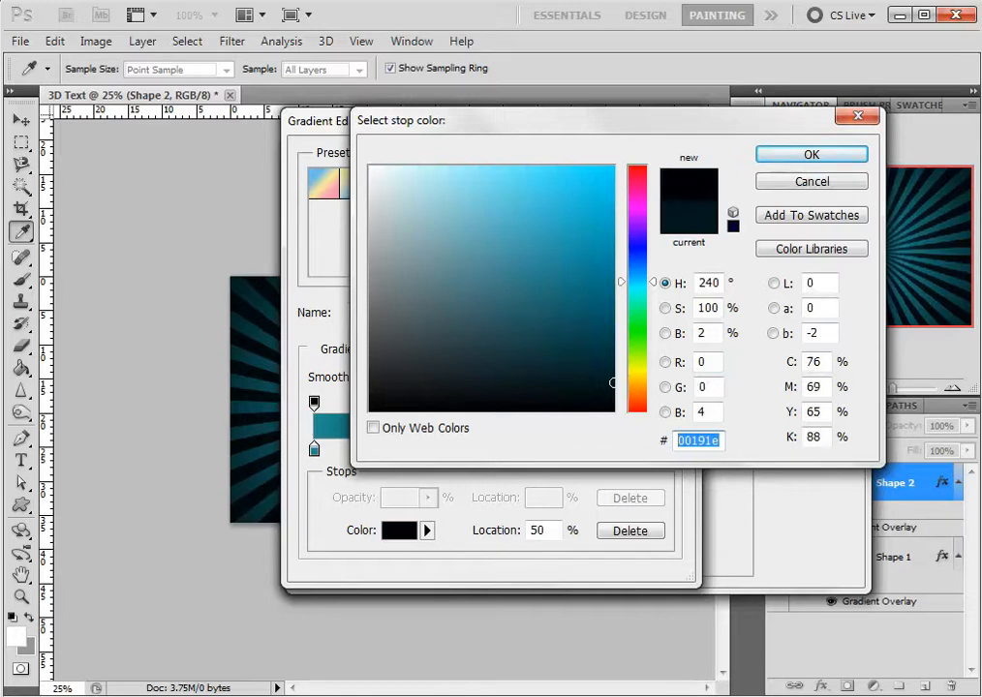
pyautogui.write('97')
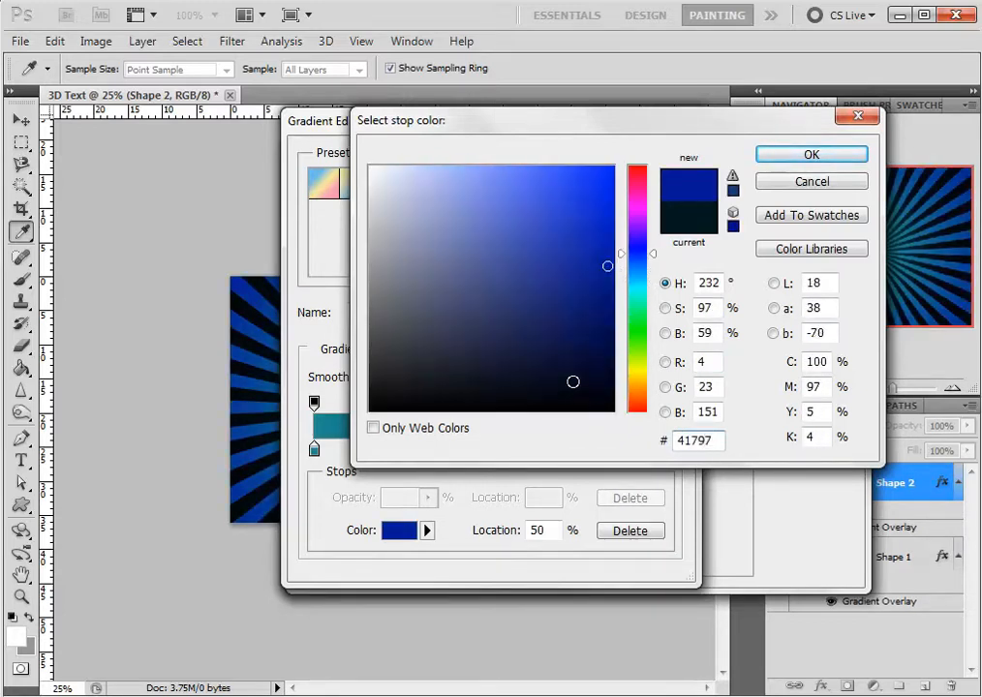
pyautogui.write('F')
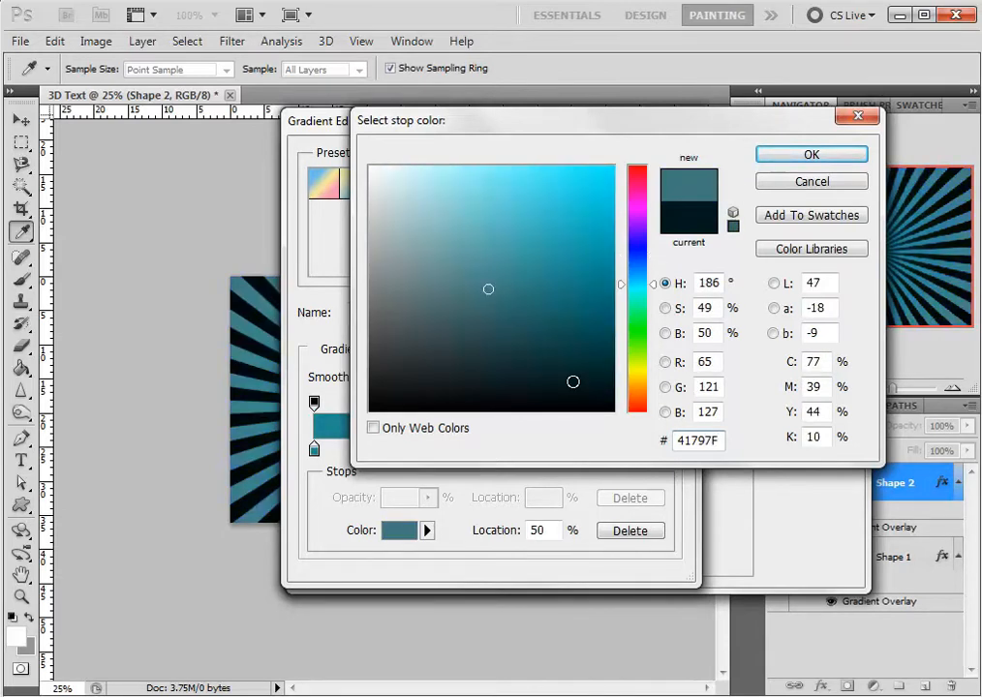
pyautogui.click(782, 160)
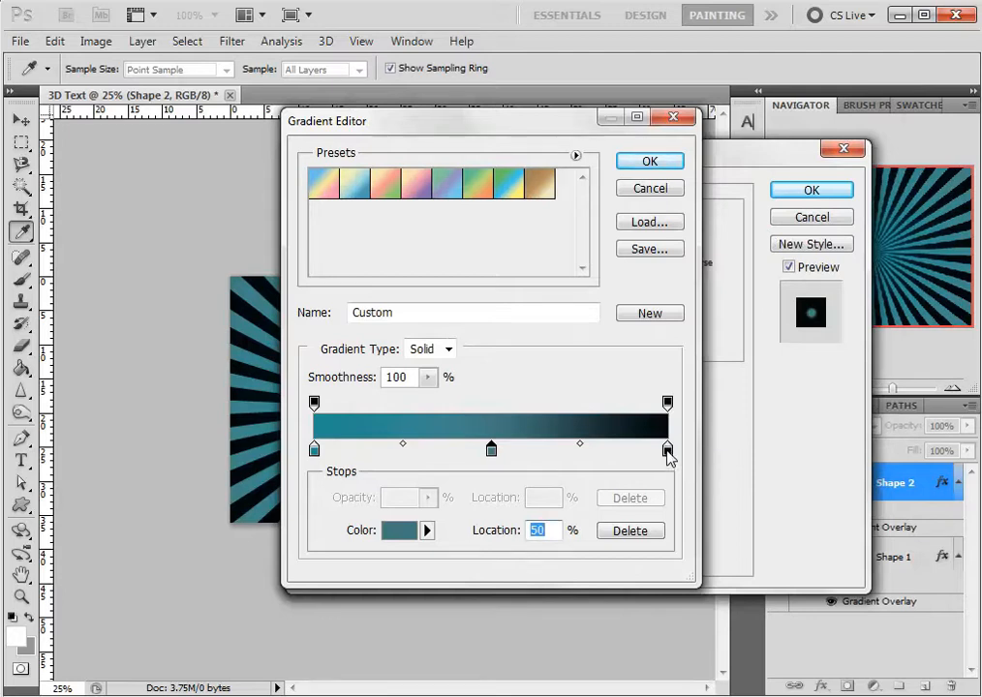
# - Change the gradient's end colour stop at the 100% location to white (ffffff)
pyautogui.doubleClick(667, 450)
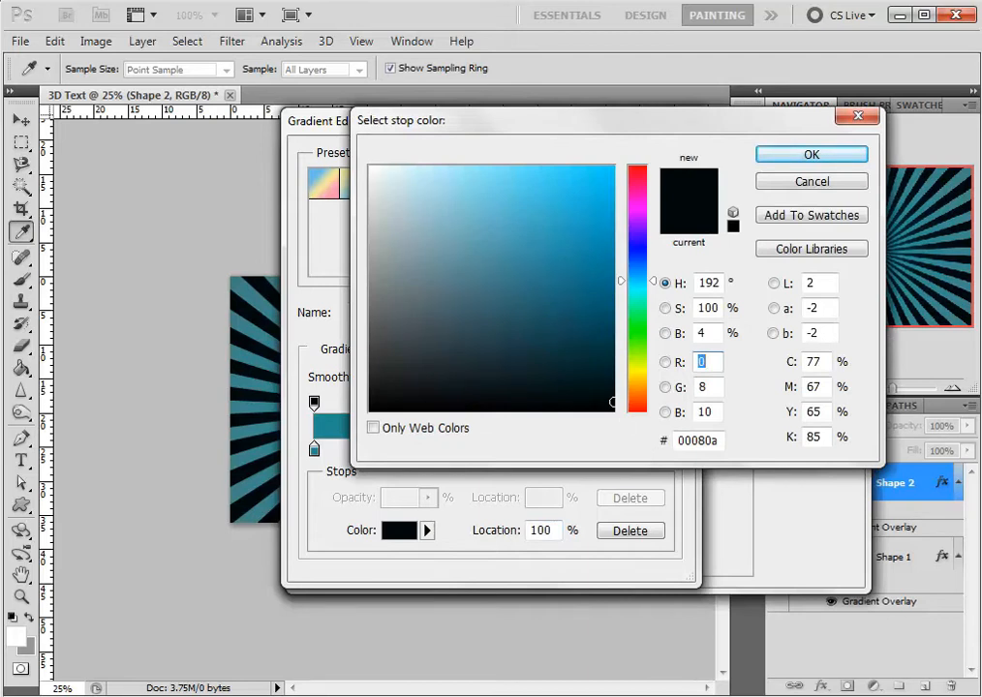
pyautogui.moveTo(491, 293); pyautogui.dragTo(246, 101)
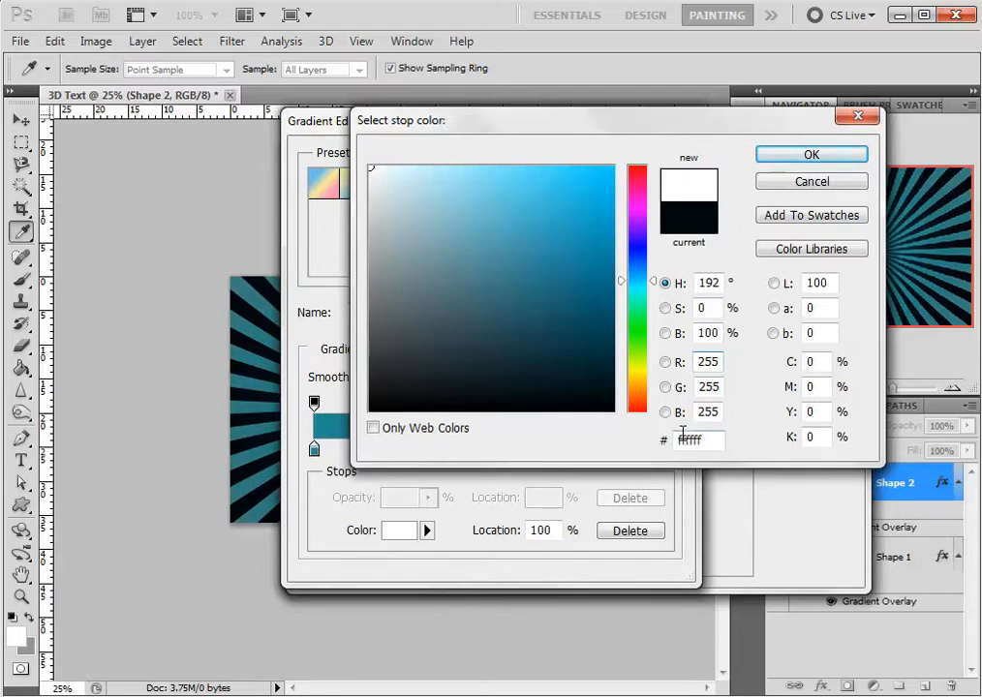
pyautogui.click(790, 157)
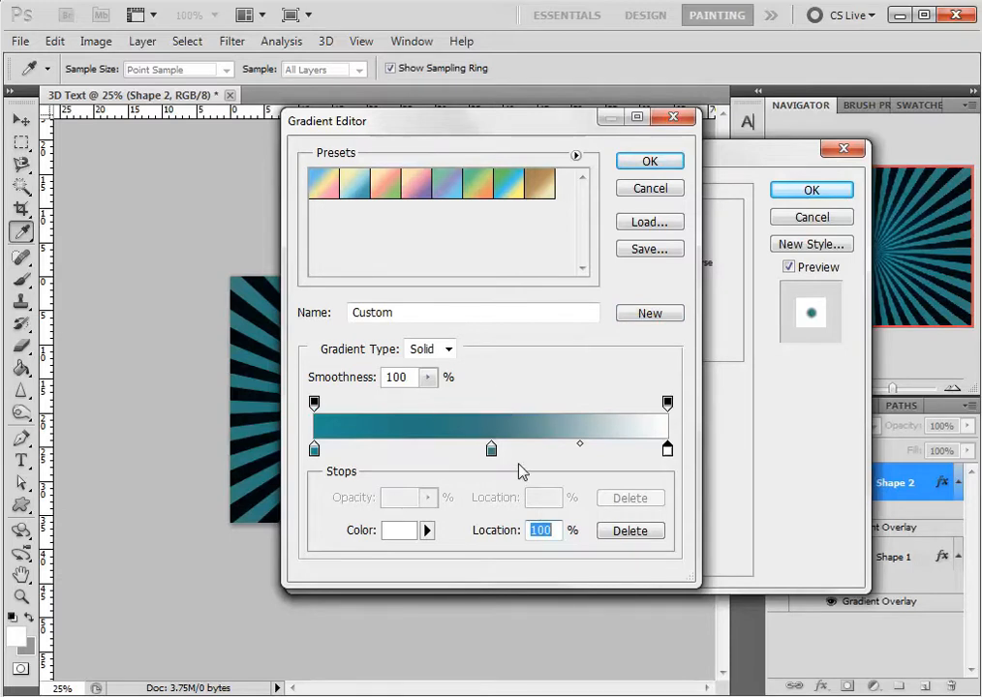
# - Move the gradient's middle colour stop to the 17% location and the white stop to 64%
pyautogui.moveTo(491, 453); pyautogui.dragTo(376, 455)
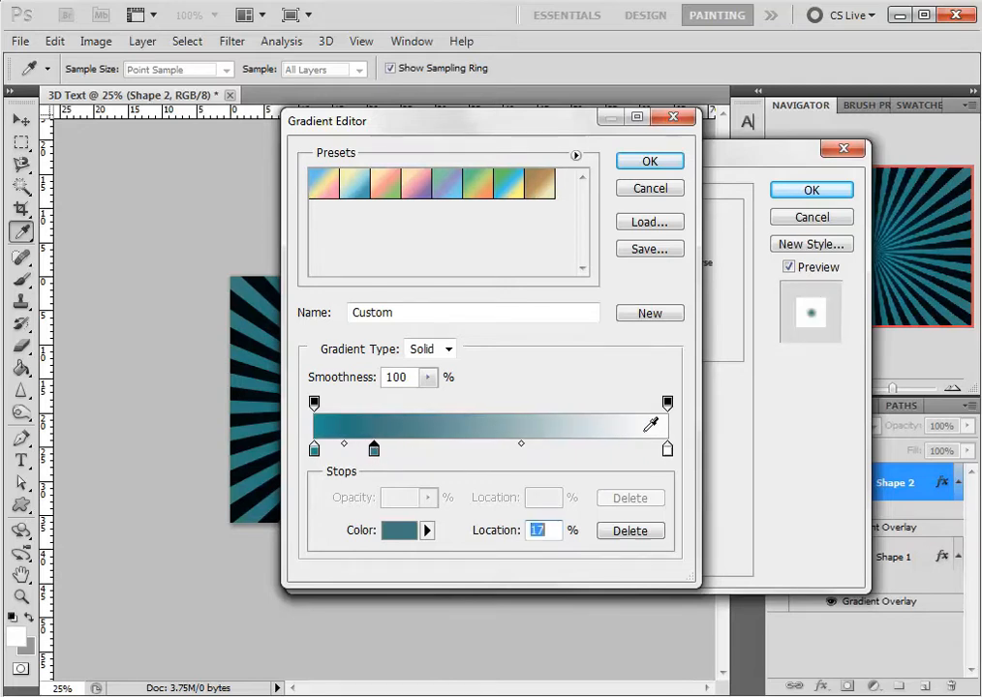
pyautogui.moveTo(667, 449); pyautogui.dragTo(550, 454)
pyautogui.moveTo(552, 450); pyautogui.dragTo(539, 452)
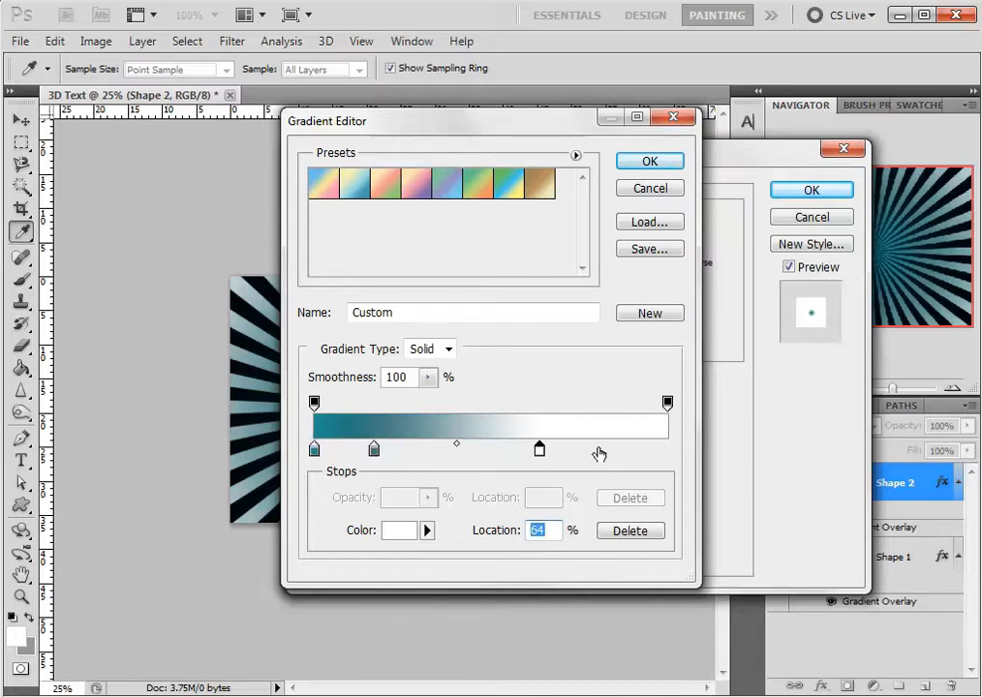
# - Set the gradient's end opacity stop to 0%, move it to the 29% location, and apply the gradient overlay
pyautogui.click(666, 407)
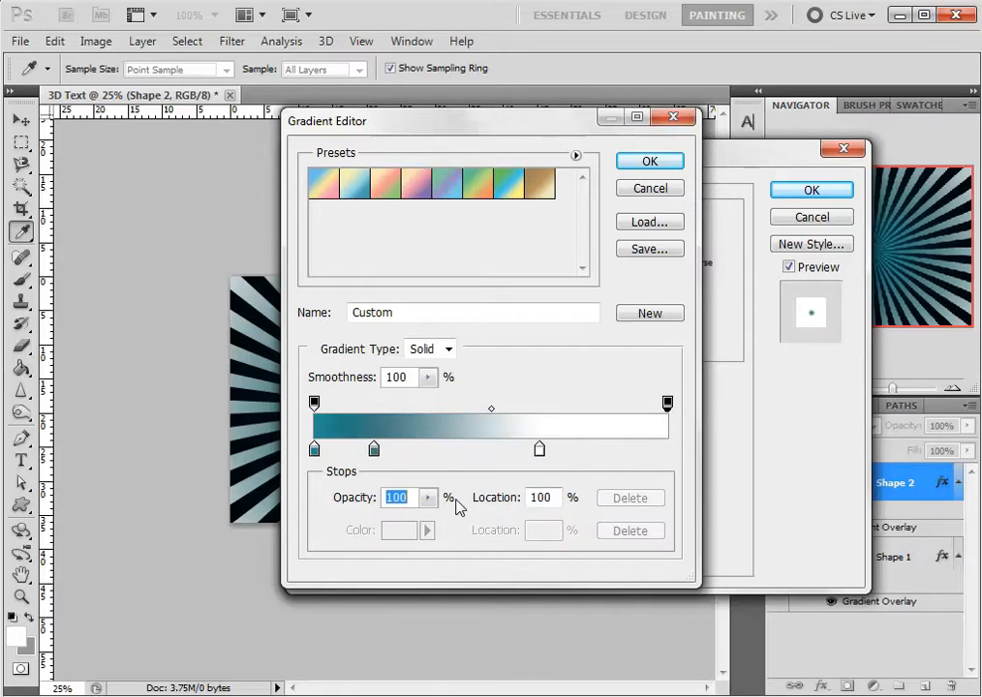
pyautogui.moveTo(431, 499); pyautogui.dragTo(256, 543)
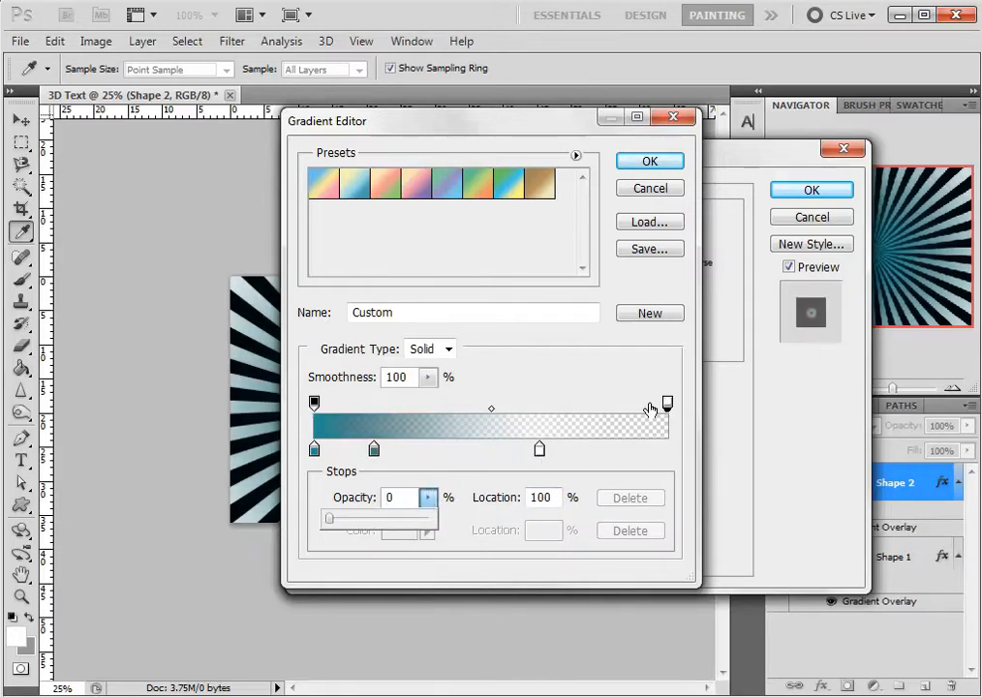
pyautogui.moveTo(666, 405); pyautogui.dragTo(418, 420)
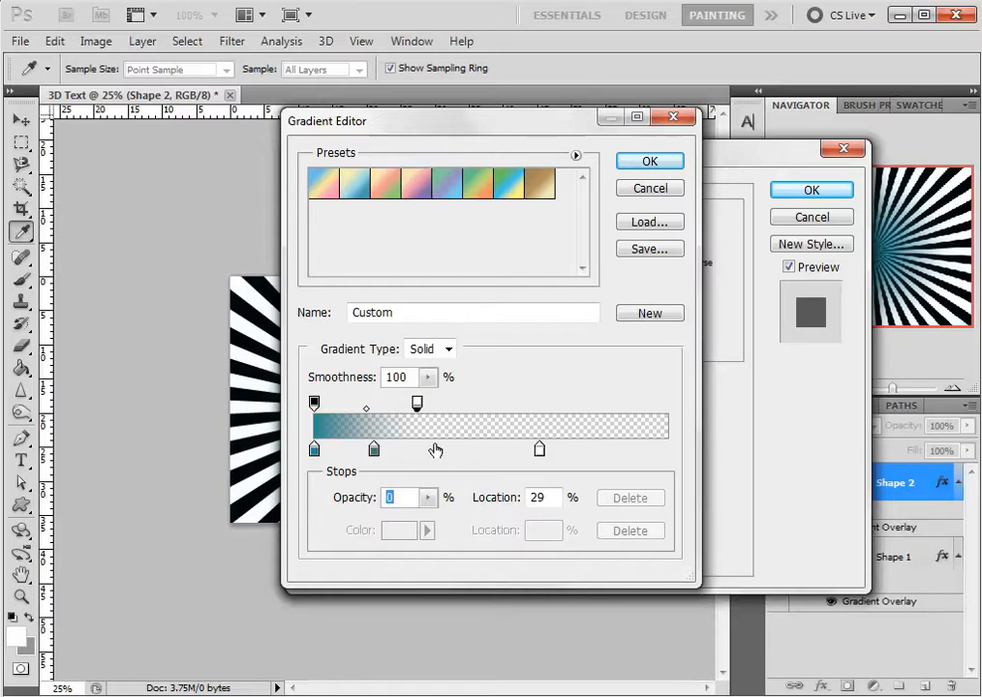
pyautogui.click(630, 168)
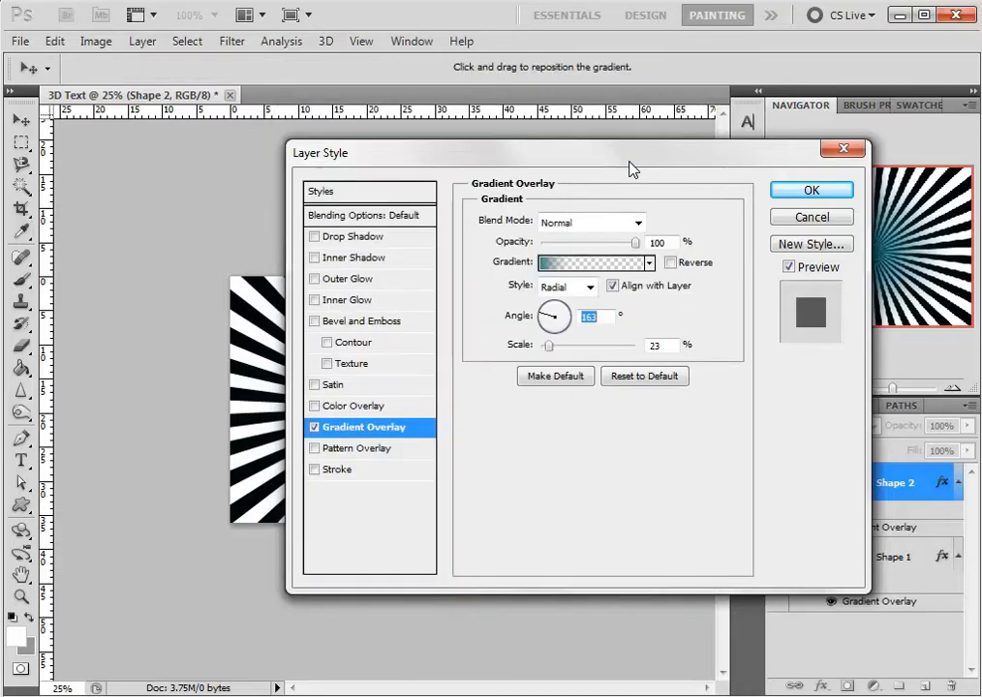
pyautogui.click(791, 197)
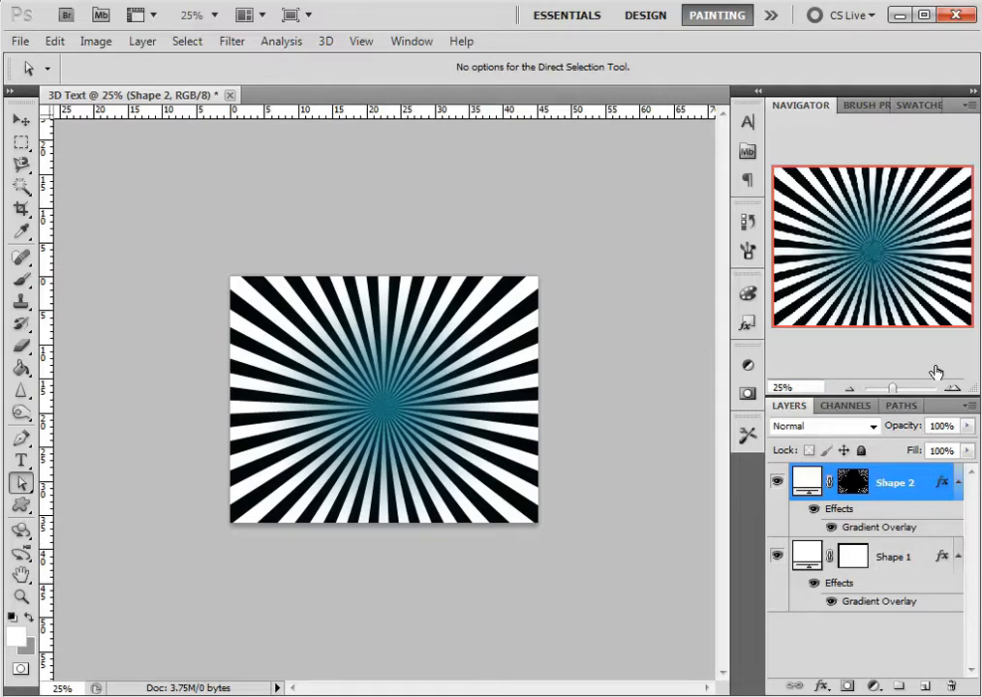
# - Lower the Shape 2 layer's opacity to 70% and change its solid fill colour to black (000000)
pyautogui.moveTo(967, 430); pyautogui.dragTo(936, 456)
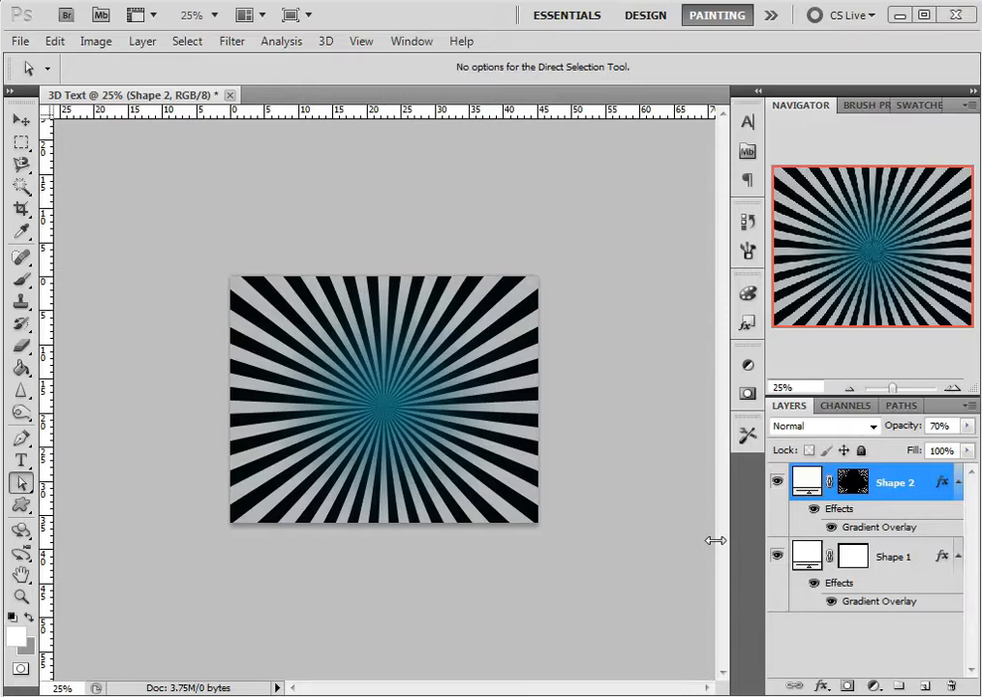
pyautogui.doubleClick(809, 481)
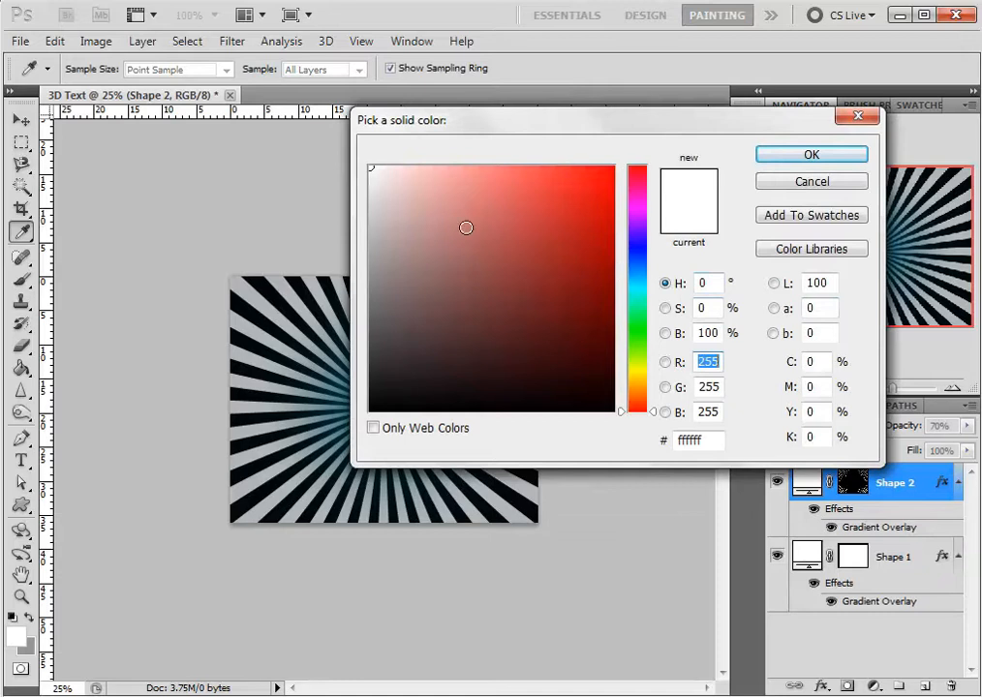
pyautogui.moveTo(394, 204); pyautogui.dragTo(612, 391)
pyautogui.moveTo(675, 432); pyautogui.dragTo(858, 536)
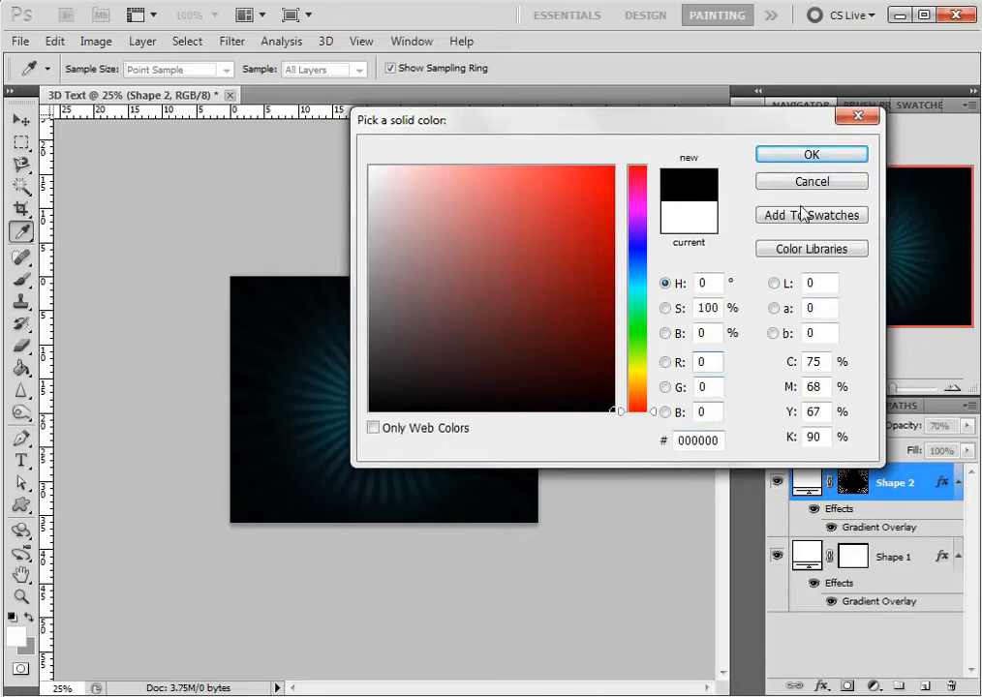
pyautogui.click(815, 160)
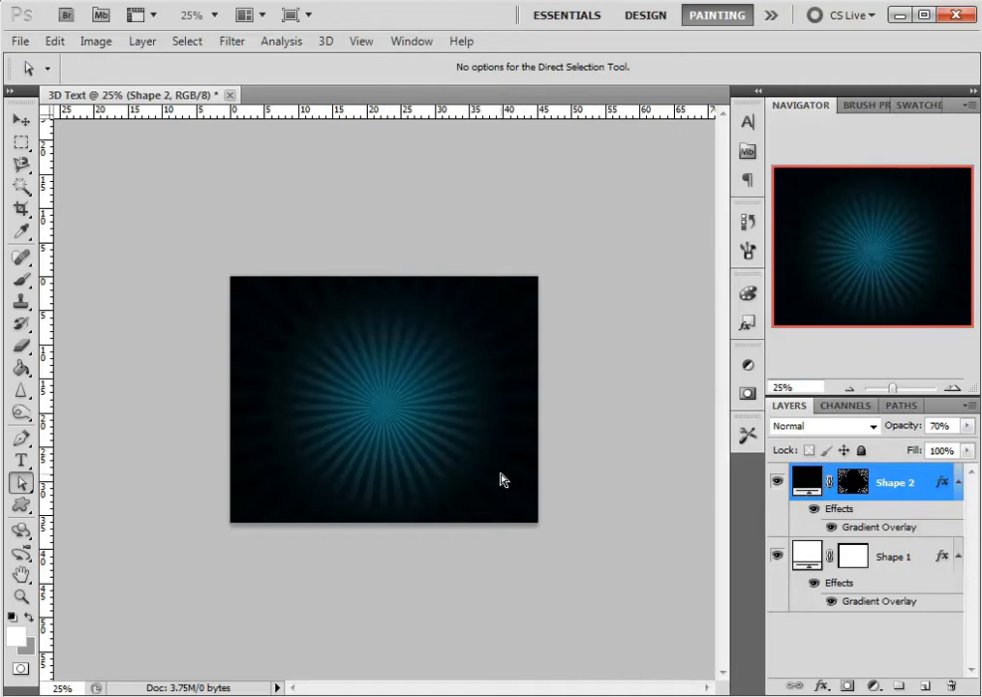
pyautogui.hotkey('ctrl', '+')
pyautogui.hotkey('ctrl', '+')
pyautogui.hotkey('ctrl', '+')
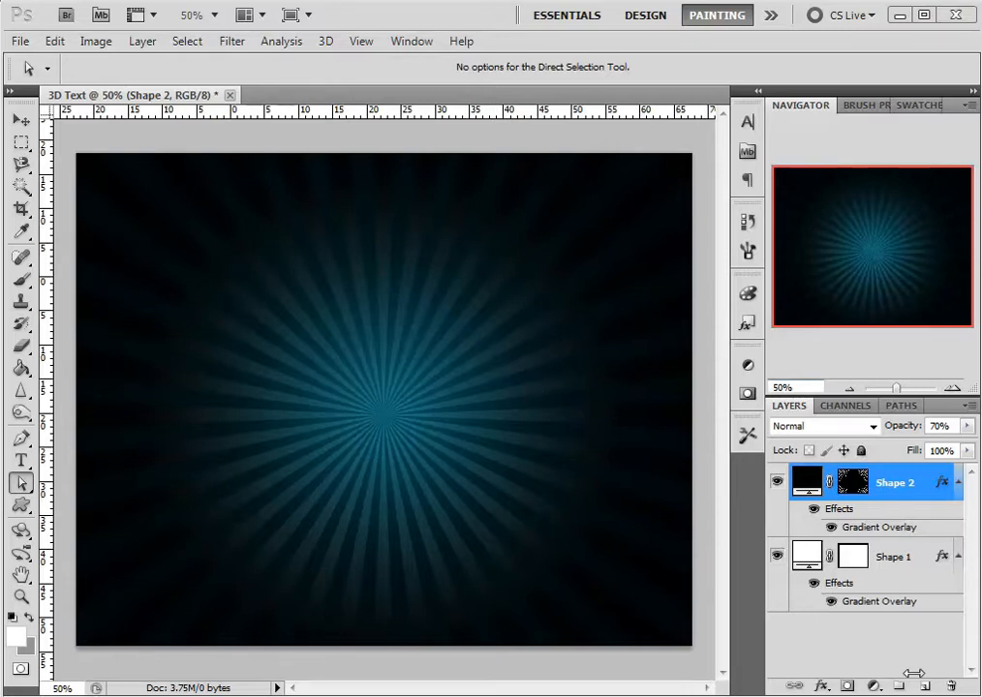
pyautogui.click(890, 644)
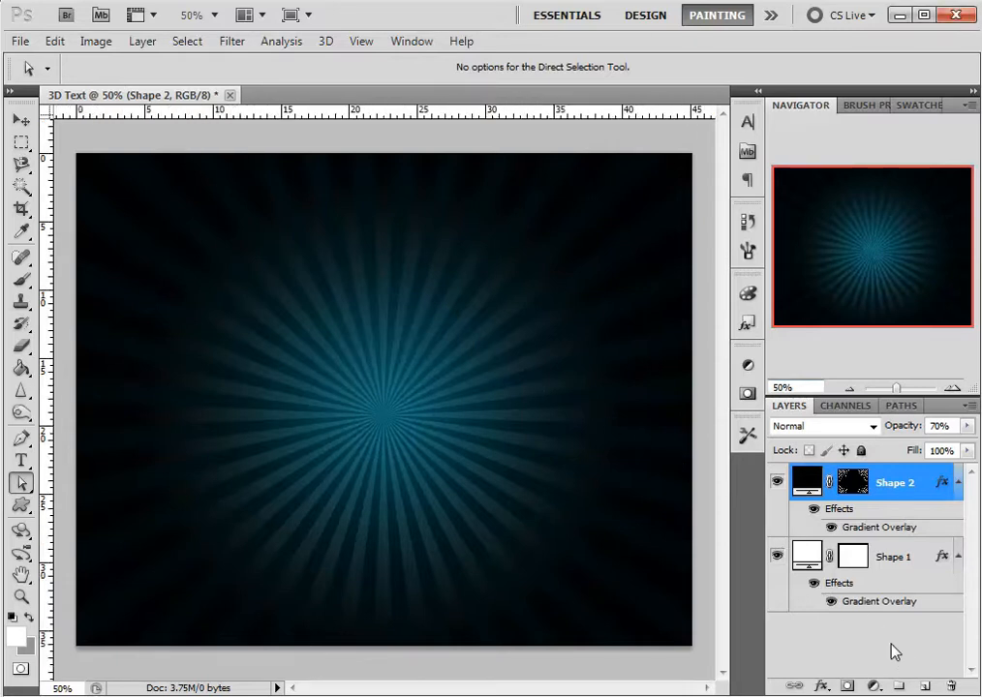
pyautogui.rightClick(806, 626)
pyautogui.click(774, 623)
pyautogui.rightClick(778, 623)
pyautogui.click(771, 623)
pyautogui.click(874, 685)
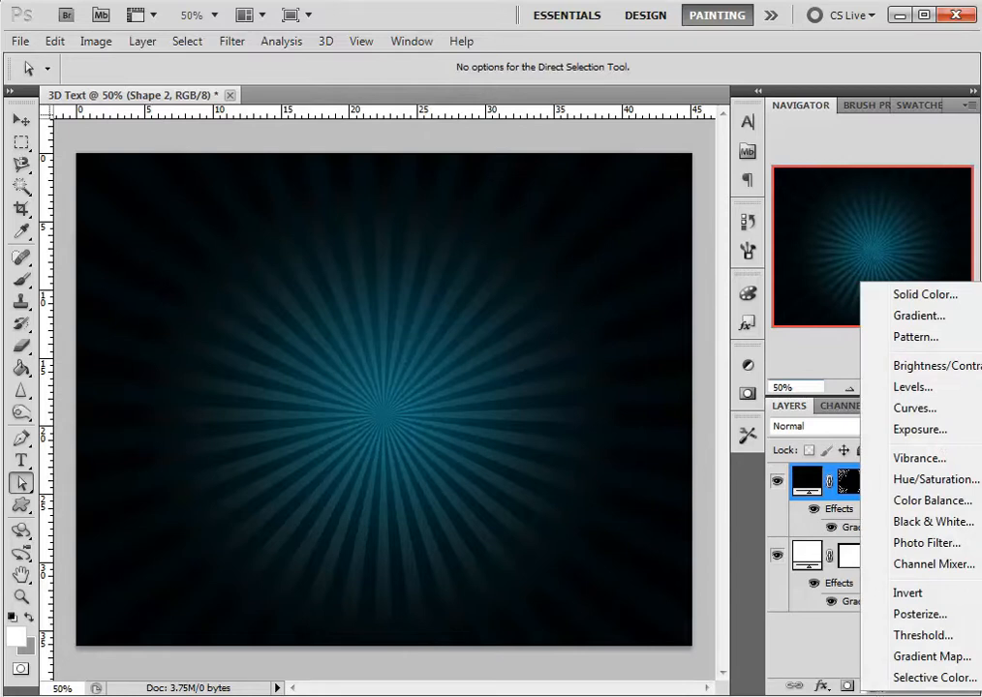
pyautogui.click(829, 657)
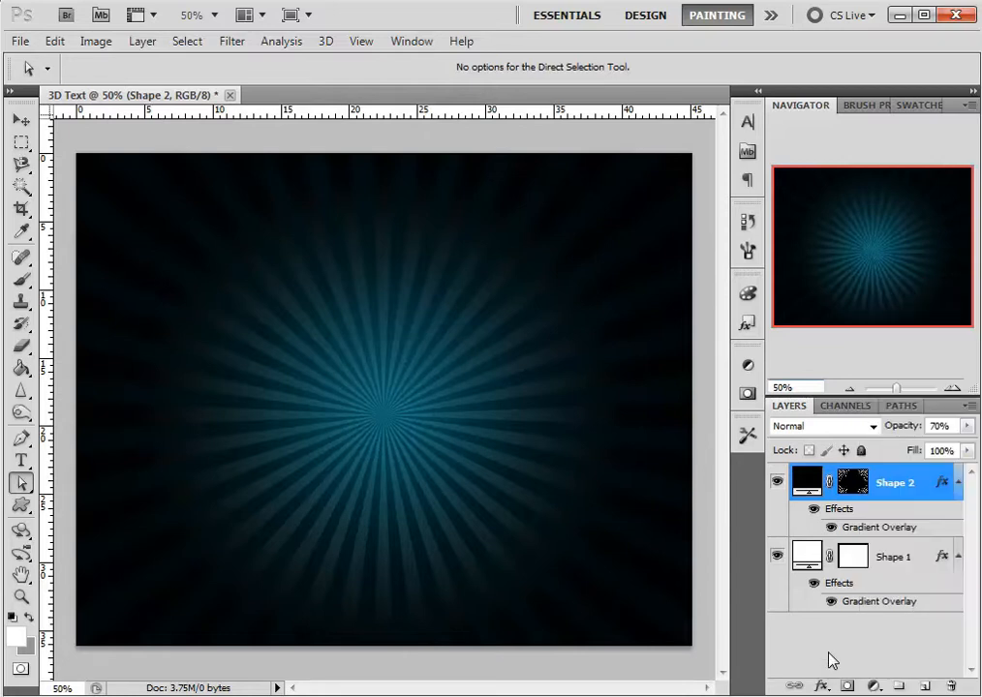
pyautogui.click(875, 685)
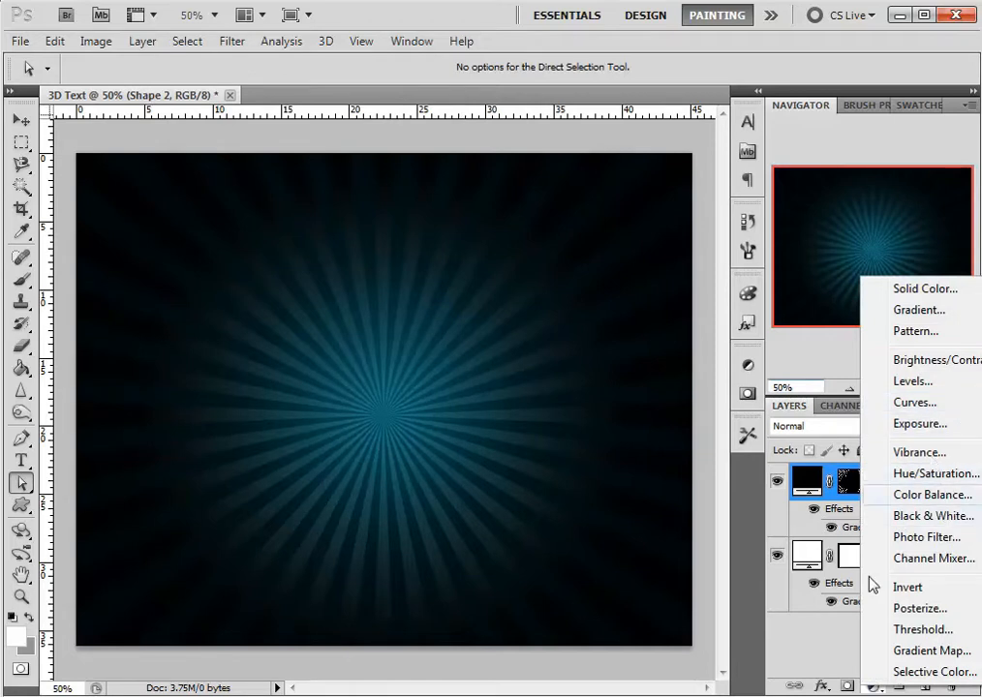
pyautogui.click(833, 643)
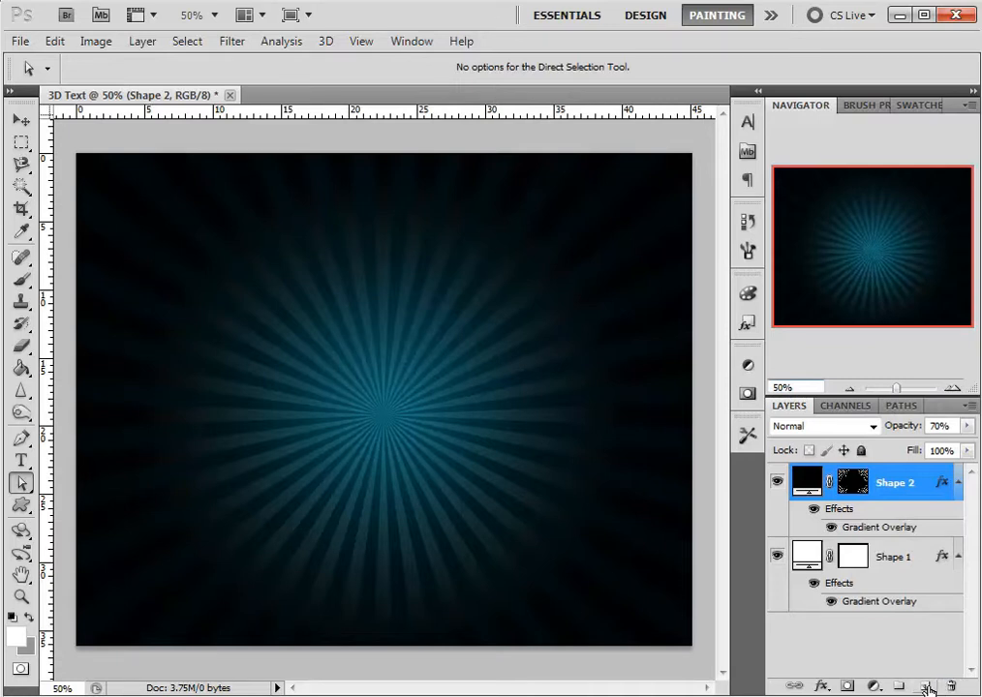
# - Add a new empty layer above the Shape 2 layer
pyautogui.click(926, 686)
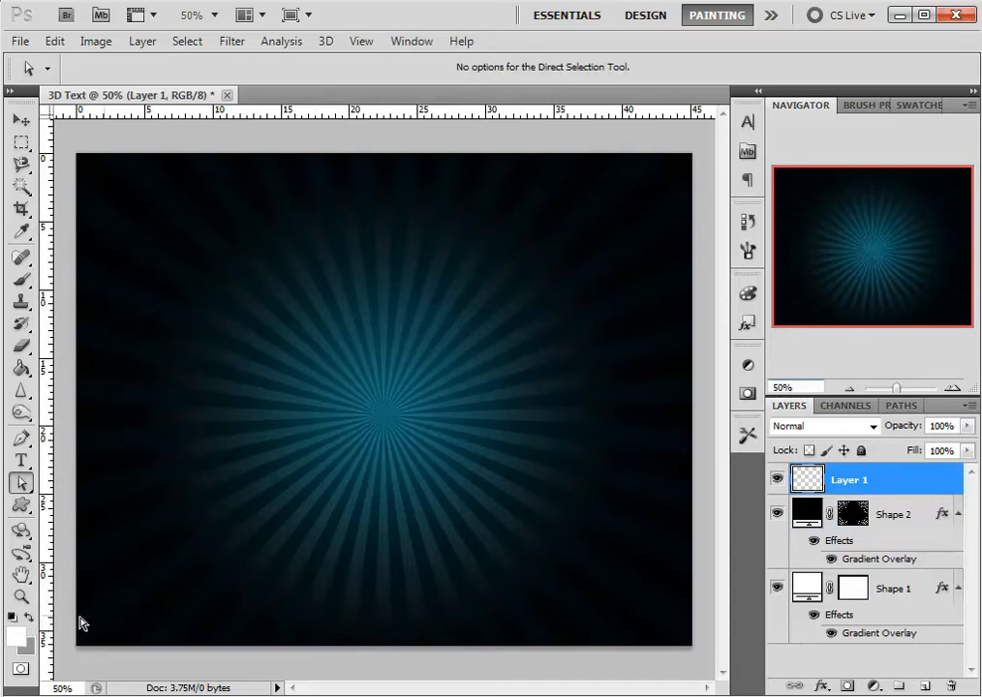
# - Reset the foreground and background colours to default black and white, and set the Brush tool's opacity to 10%
pyautogui.click(12, 618)
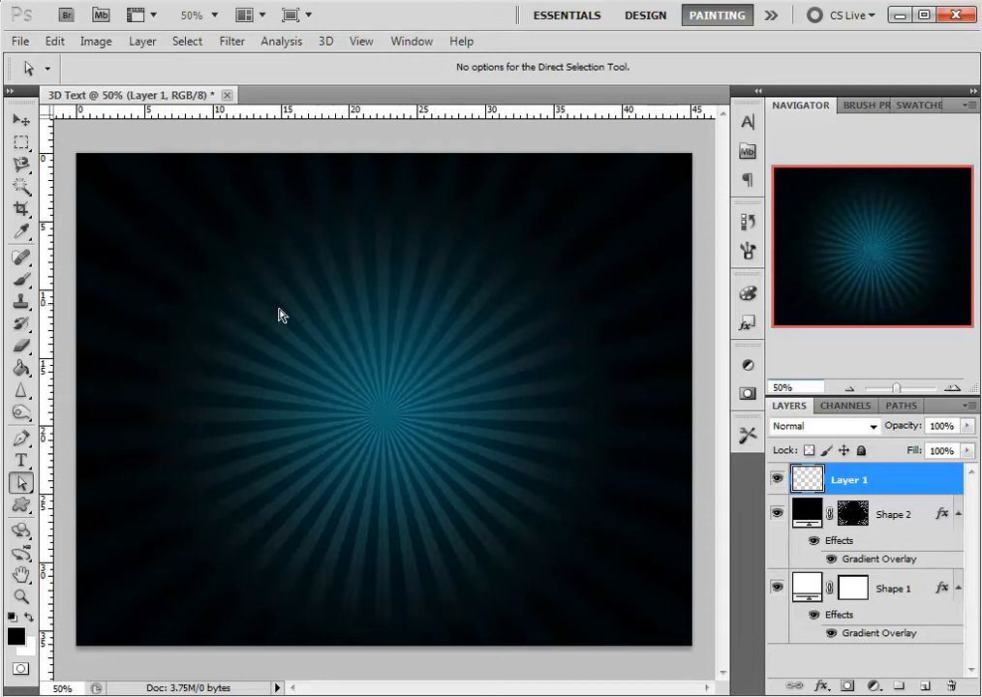
pyautogui.click(22, 282)
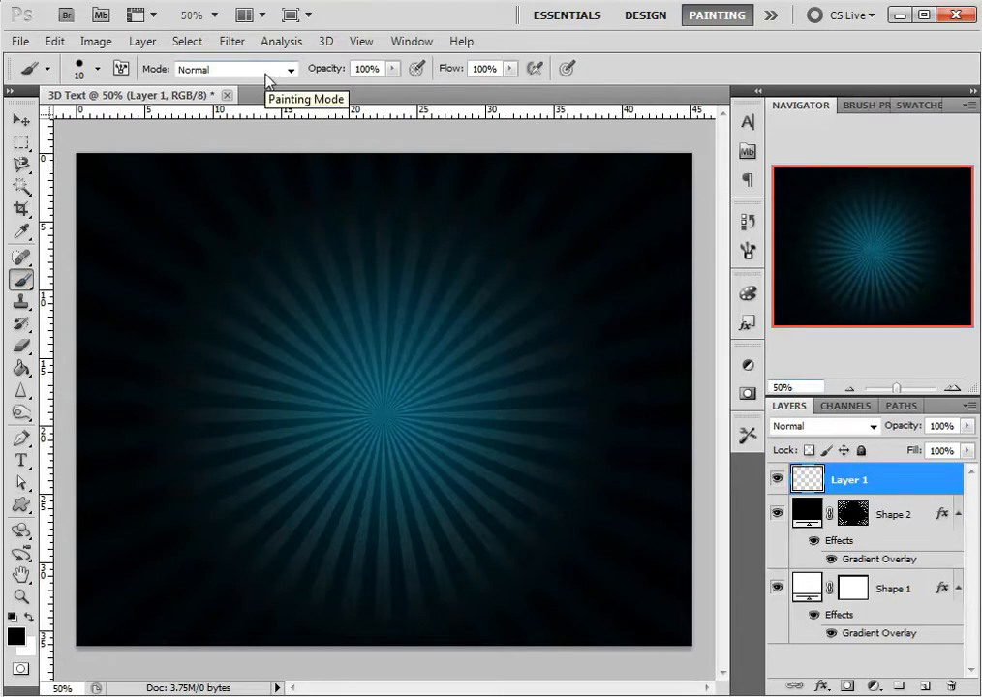
pyautogui.click(392, 69)
pyautogui.moveTo(341, 95); pyautogui.dragTo(307, 100)
pyautogui.moveTo(305, 93); pyautogui.dragTo(302, 95)
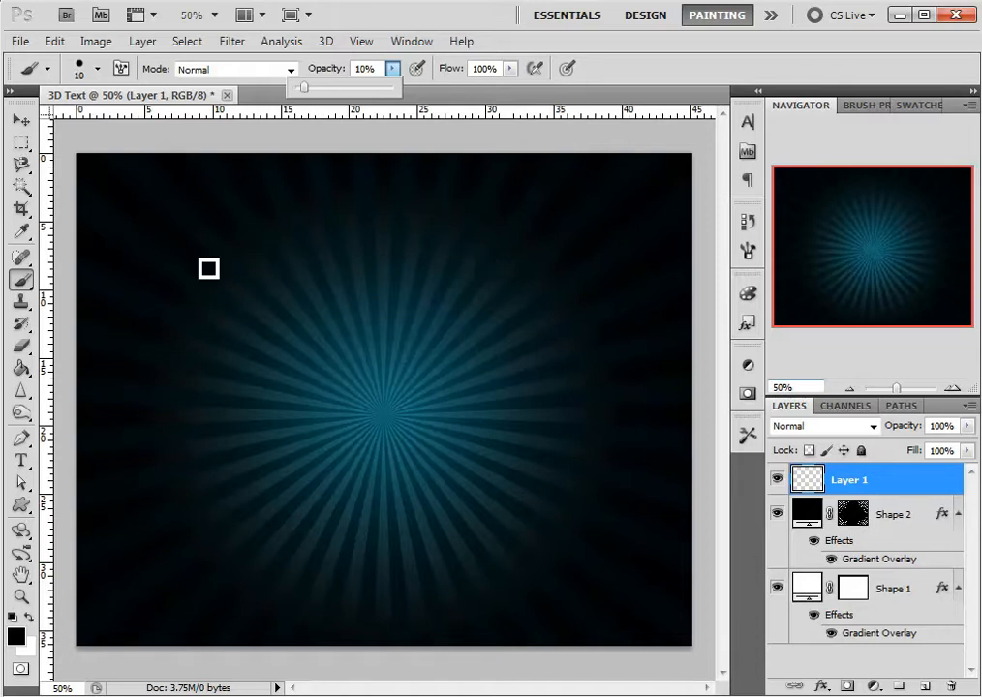
pyautogui.rightClick(273, 220)
pyautogui.click(209, 154)
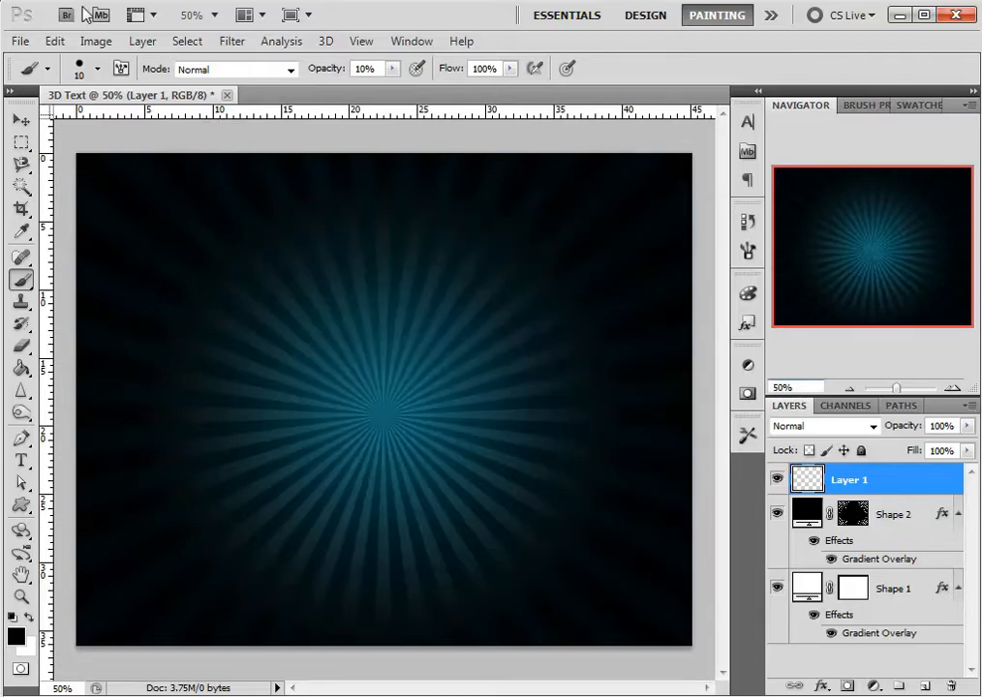
pyautogui.click(98, 73)
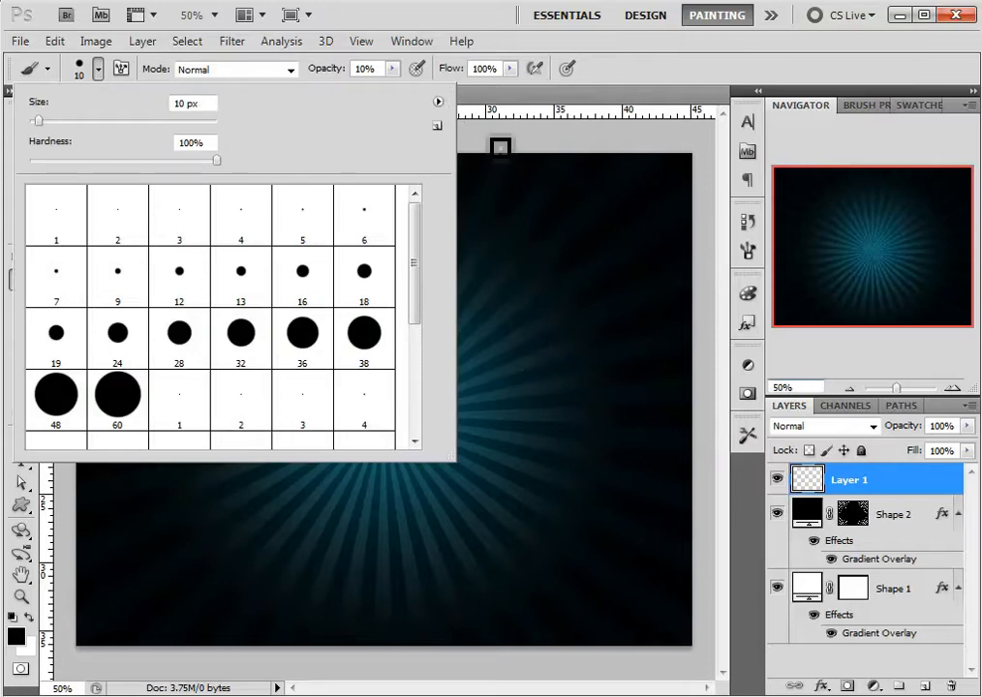
pyautogui.rightClick(476, 143)
pyautogui.rightClick(190, 121)
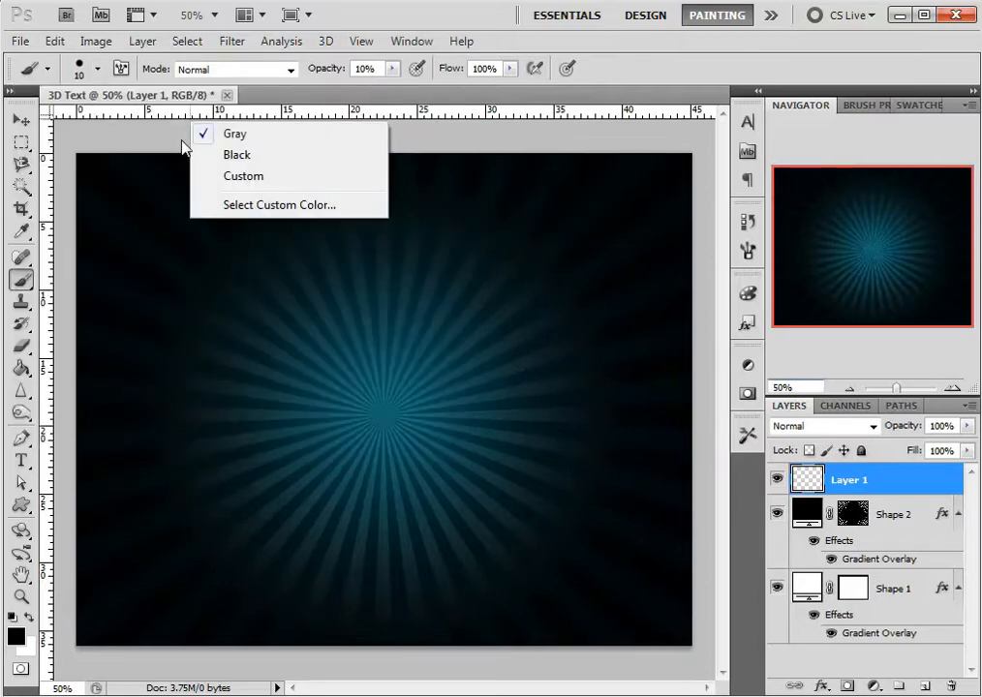
pyautogui.rightClick(132, 141)
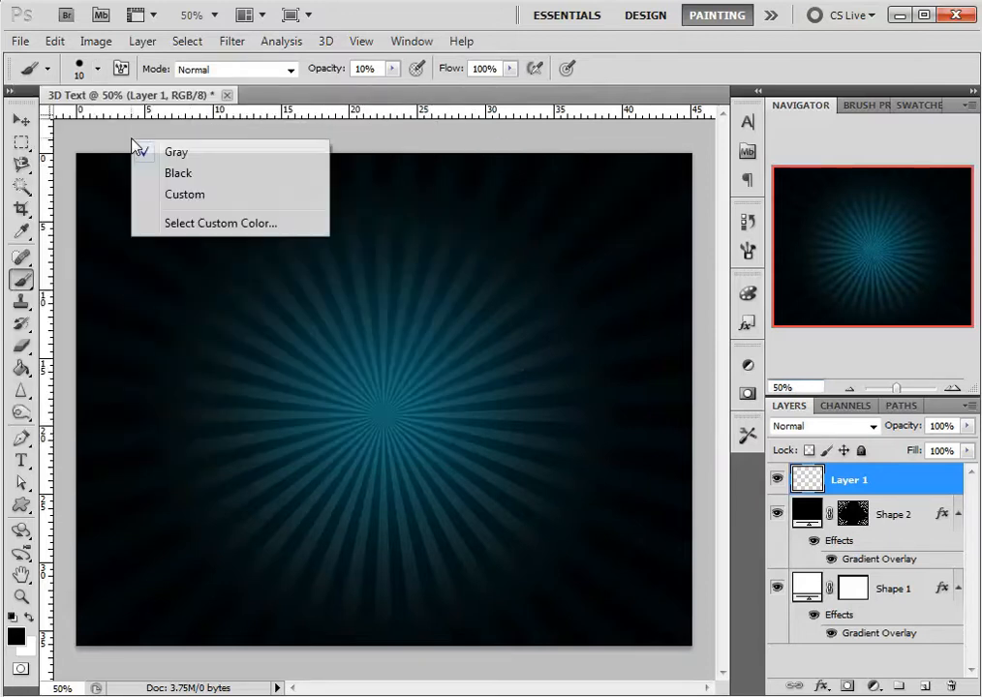
pyautogui.click(315, 92)
# - Choose the soft round 300 px brush with 0% hardness
pyautogui.rightClick(188, 270)
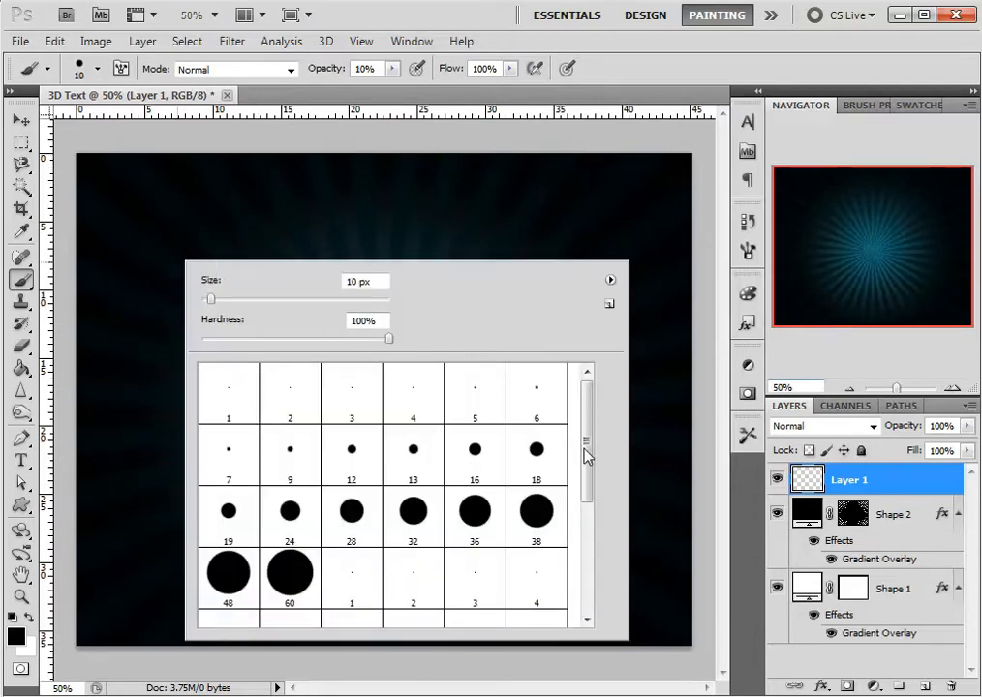
pyautogui.moveTo(585, 455); pyautogui.dragTo(599, 587)
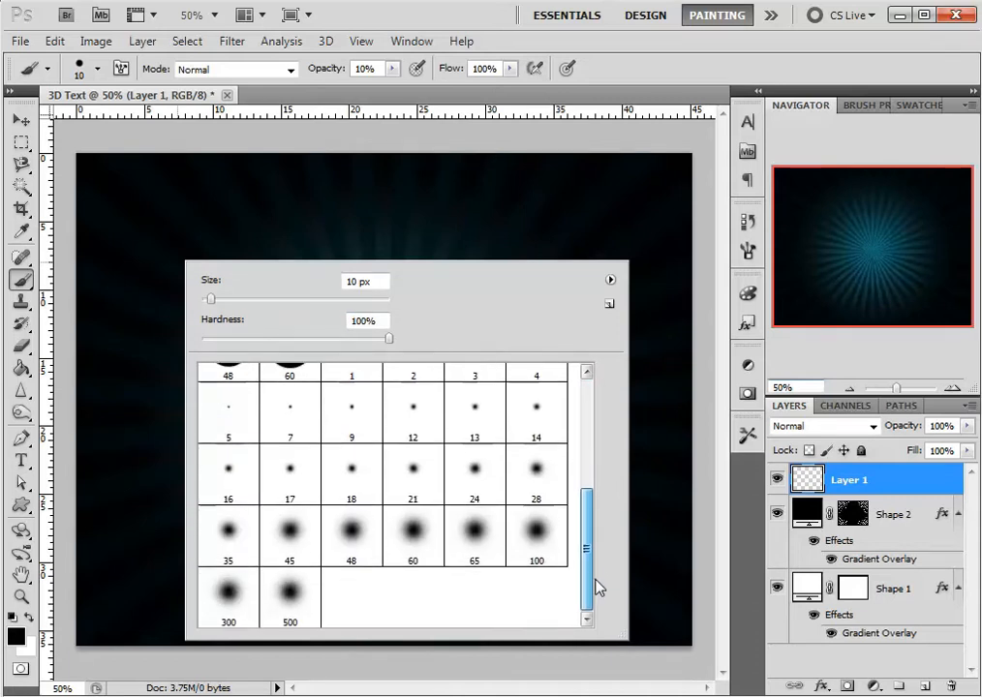
pyautogui.click(534, 537)
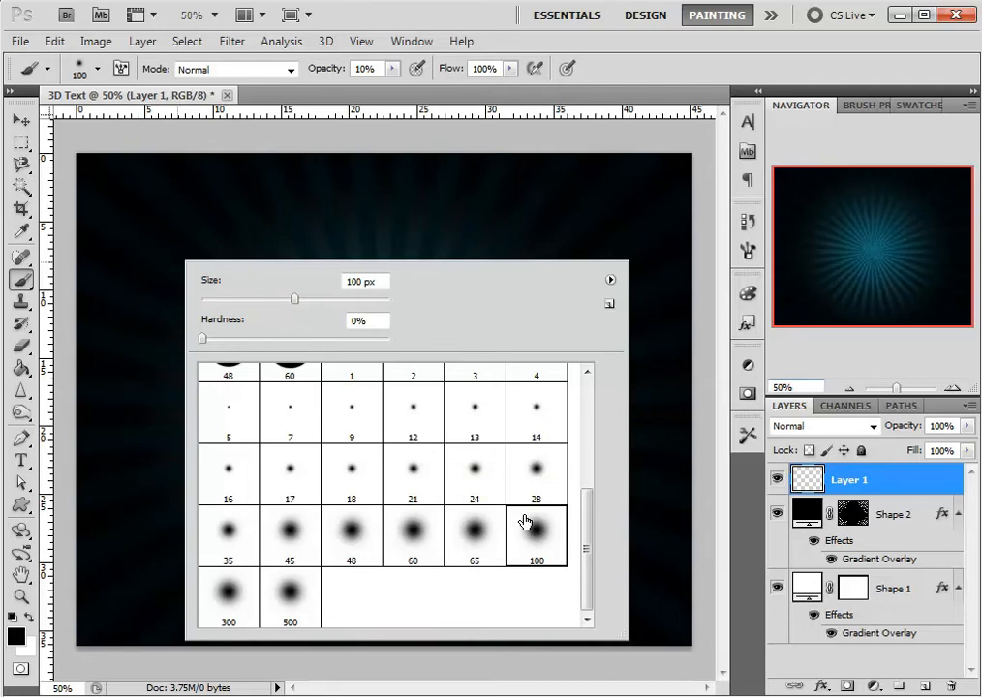
pyautogui.click(235, 608)
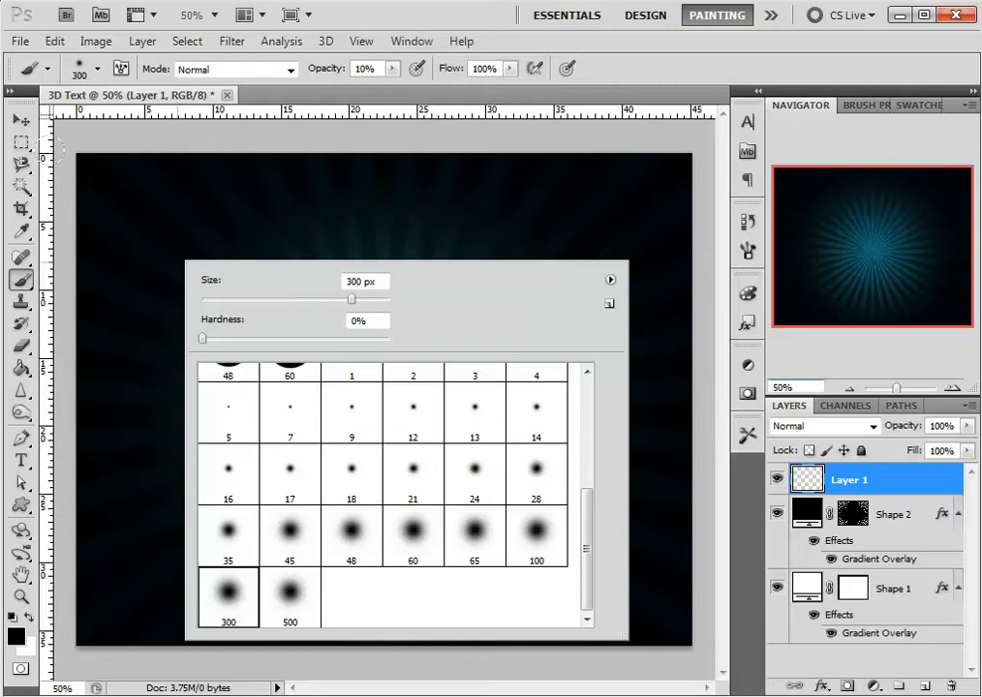
pyautogui.click(610, 281)
pyautogui.click(495, 283)
# - Paint black over the outer edges and corners of the canvas on Layer 1, leaving the sunburst's centre clear
pyautogui.click(635, 135)
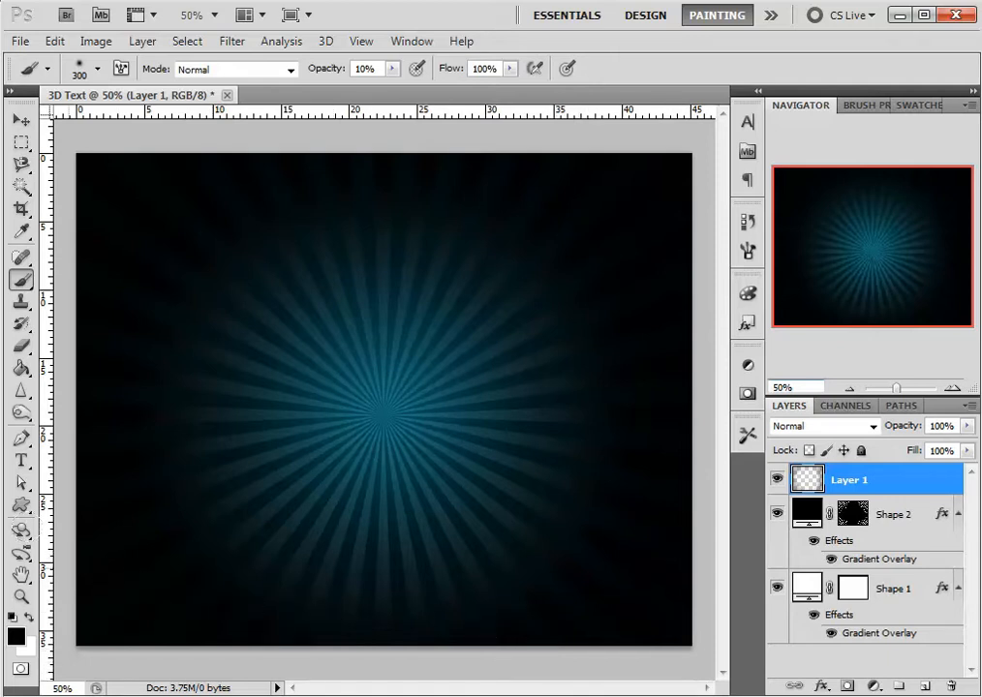
pyautogui.moveTo(186, 312)
pyautogui.mouseDown()
pyautogui.moveTo(381, 226)
pyautogui.moveTo(677, 200)
pyautogui.mouseUp()
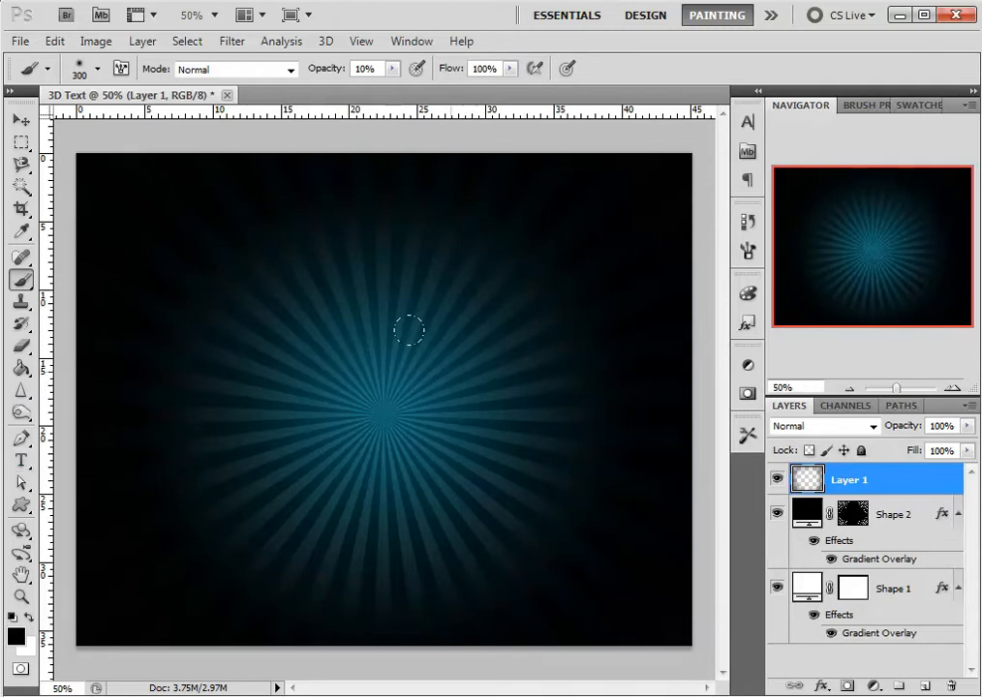
# - Add a text layer with the letter V in the upper-left part of the canvas
pyautogui.click(21, 460)
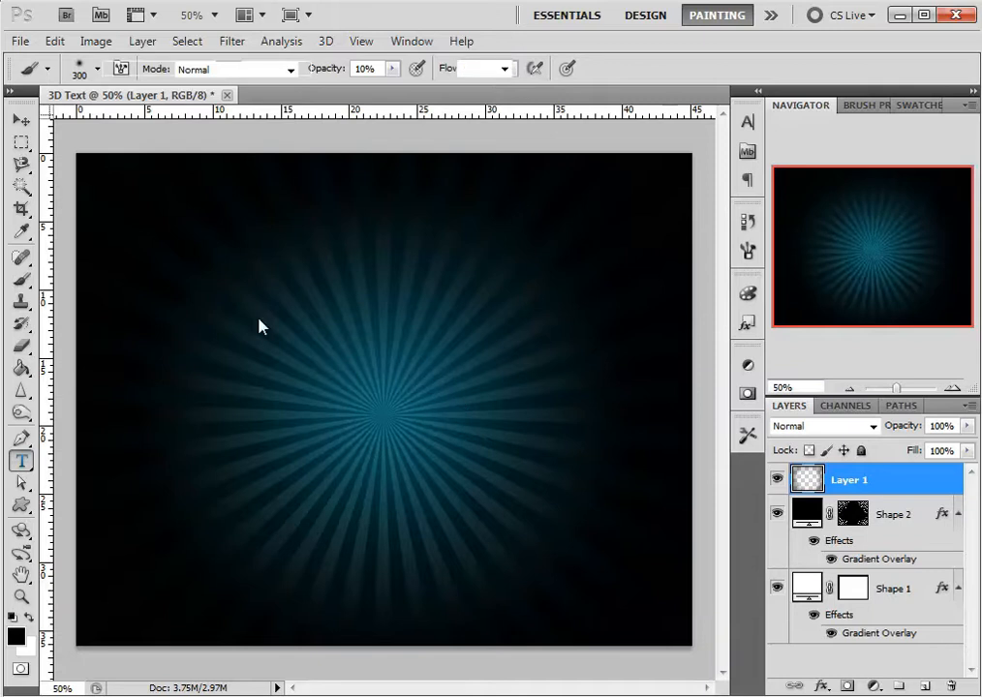
pyautogui.click(169, 346)
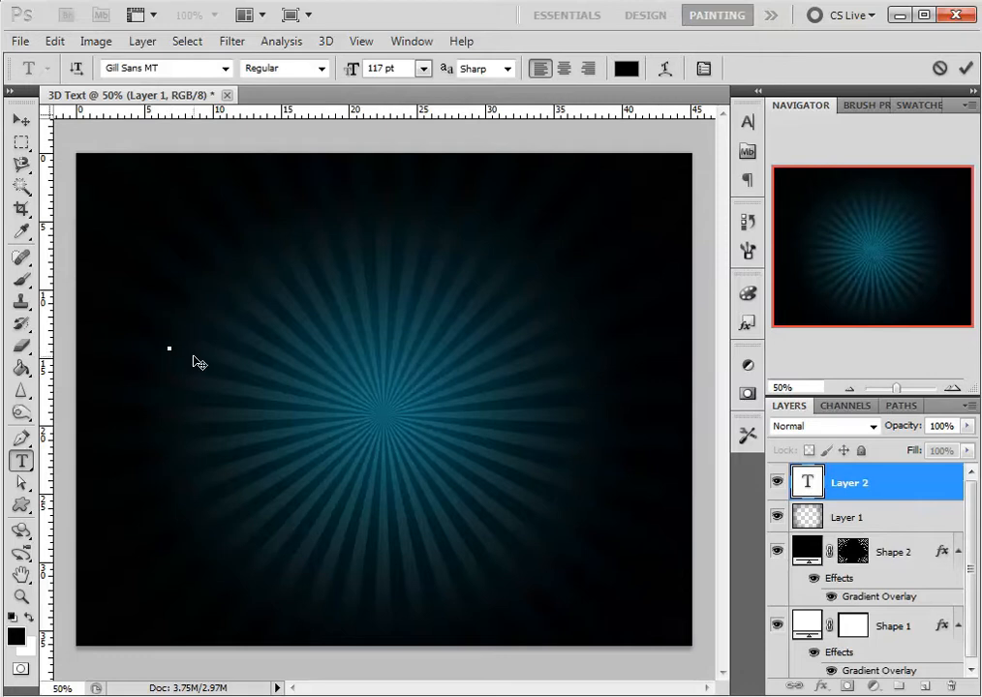
pyautogui.write('V')
# - Change the text colour of the letter V to yellow (ffff00)
pyautogui.moveTo(204, 322); pyautogui.dragTo(151, 333)
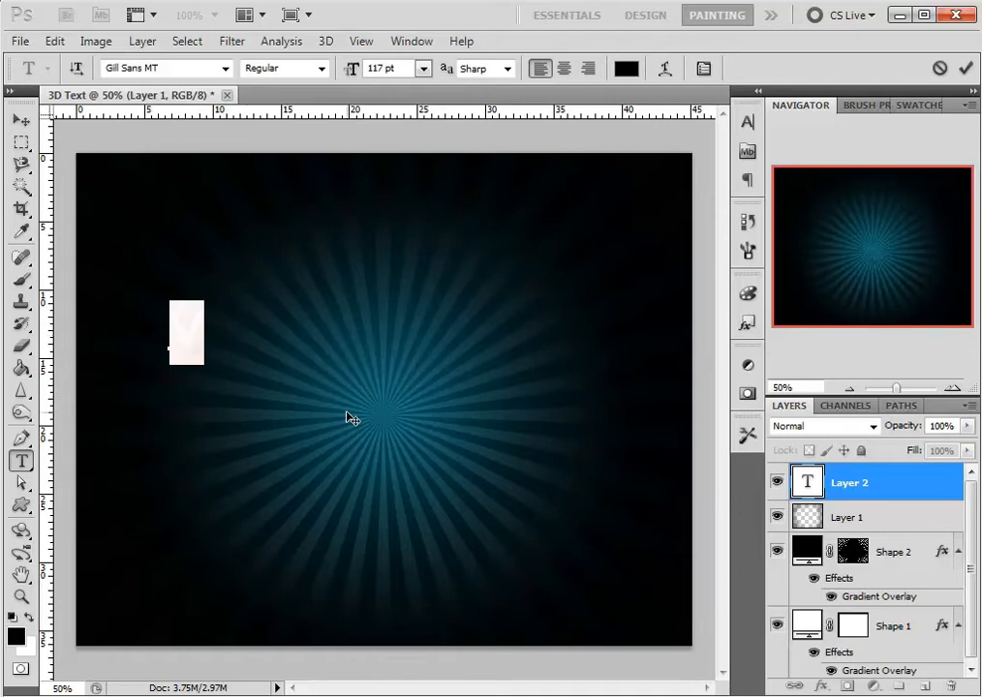
pyautogui.click(625, 72)
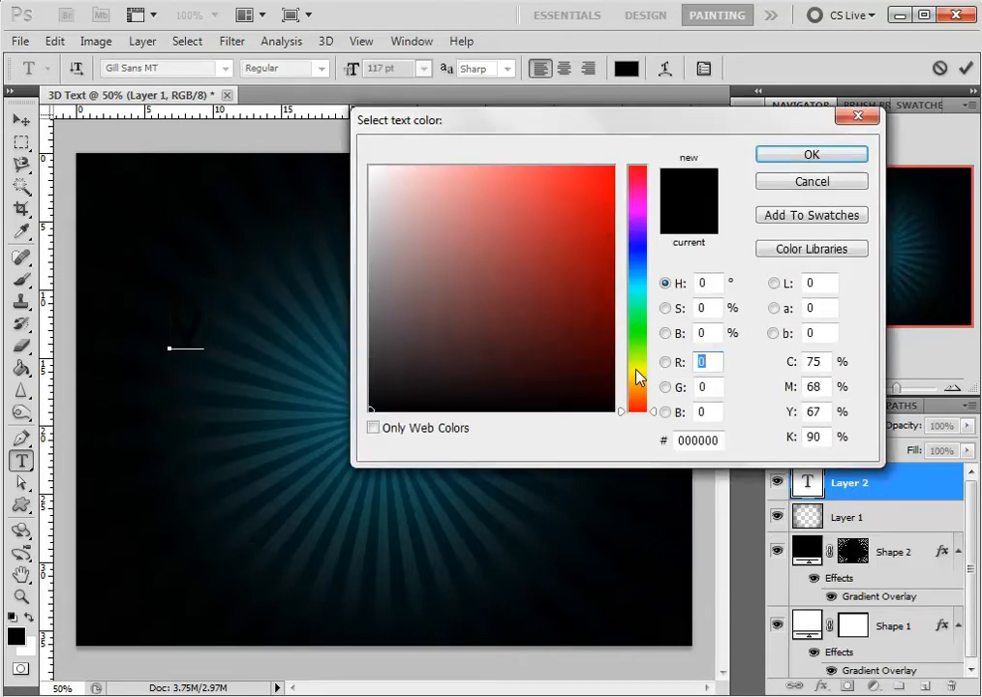
pyautogui.click(636, 369)
pyautogui.click(590, 211)
pyautogui.moveTo(782, 52); pyautogui.dragTo(782, 50)
pyautogui.moveTo(714, 442); pyautogui.dragTo(606, 443)
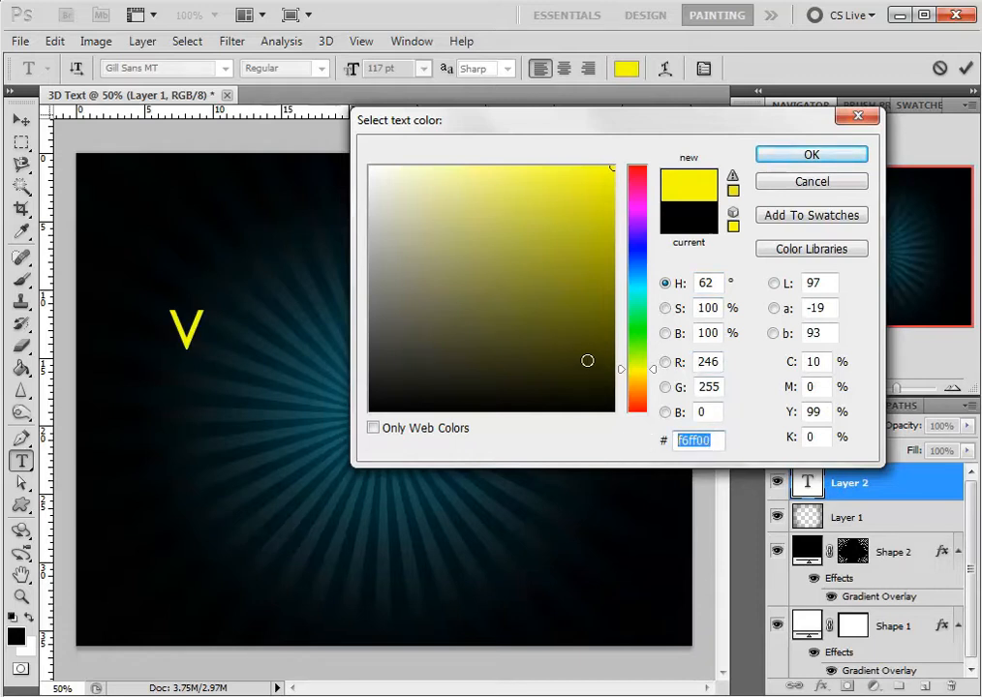
pyautogui.write('ff0f')
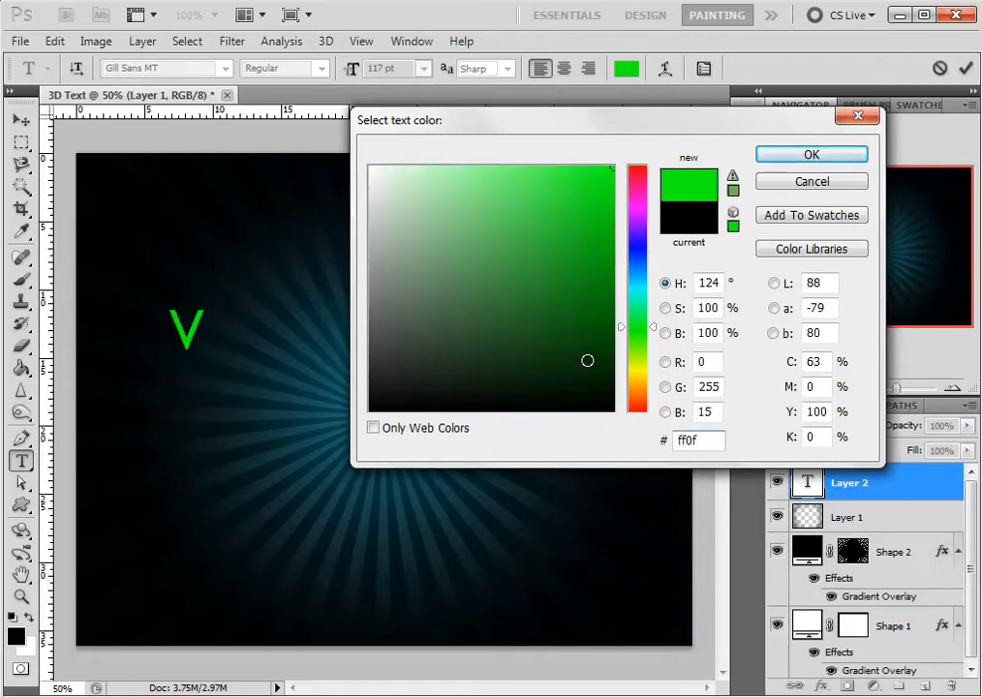
pyautogui.write('f')
pyautogui.press('BackSpace')
pyautogui.write('00')
pyautogui.press('BackSpace')
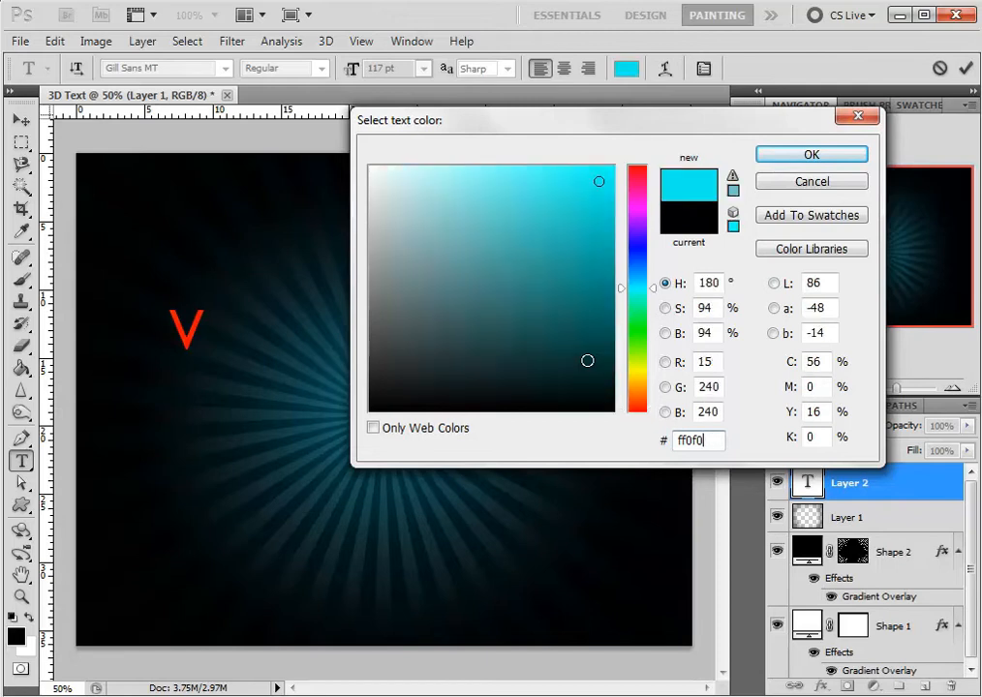
pyautogui.press('BackSpace')
pyautogui.press('BackSpace')
pyautogui.press('BackSpace')
pyautogui.write('ff00')
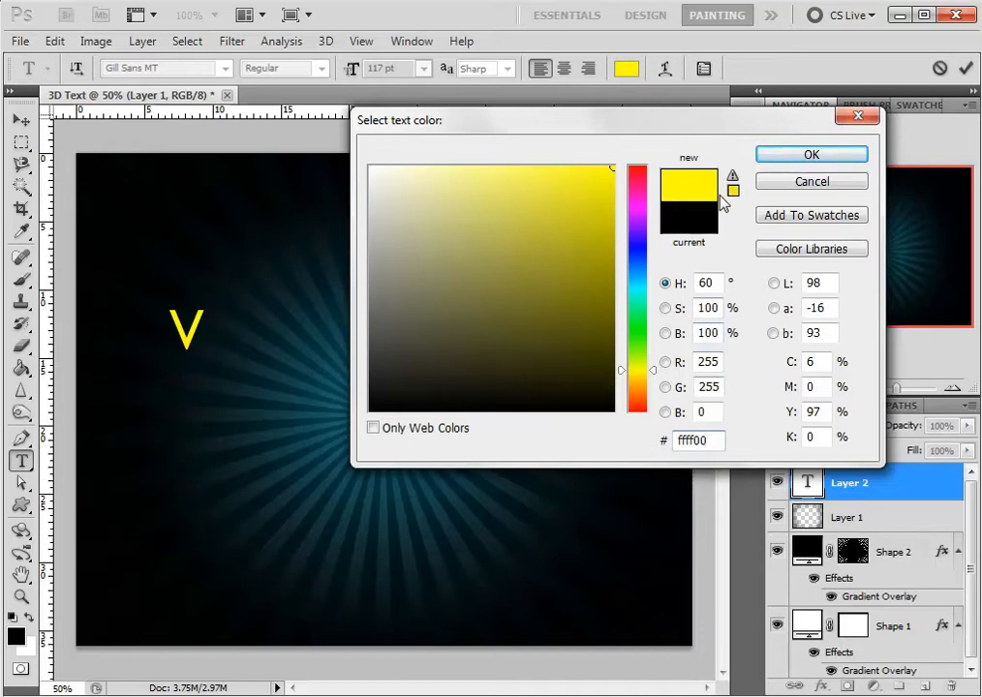
pyautogui.click(803, 155)
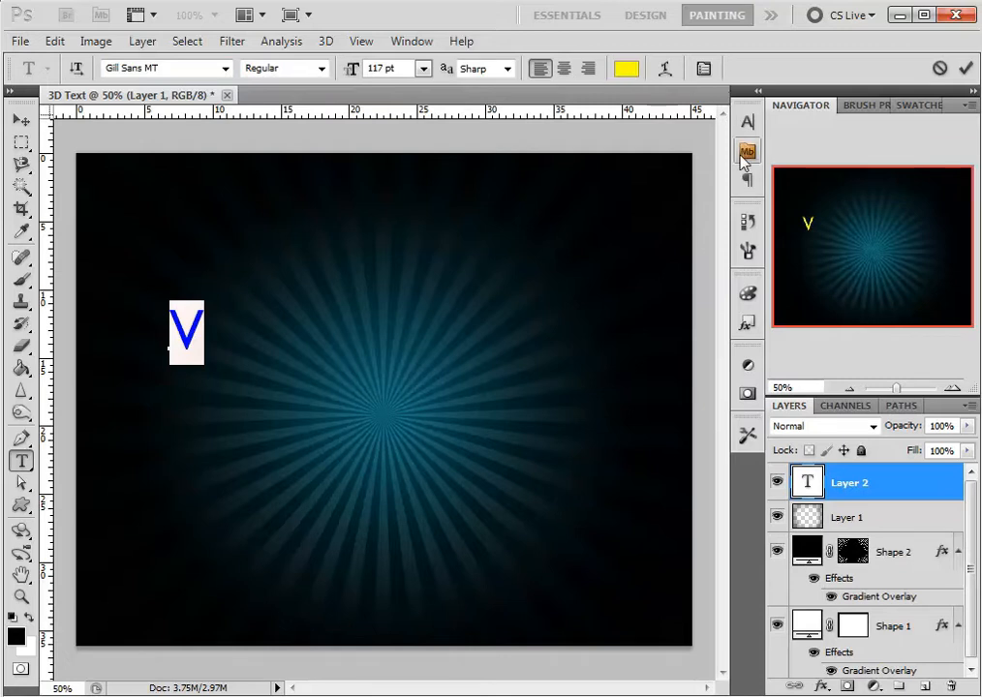
# - Show the character settings and change the font of the letter V to Franklin Gothic Heavy
pyautogui.click(414, 43)
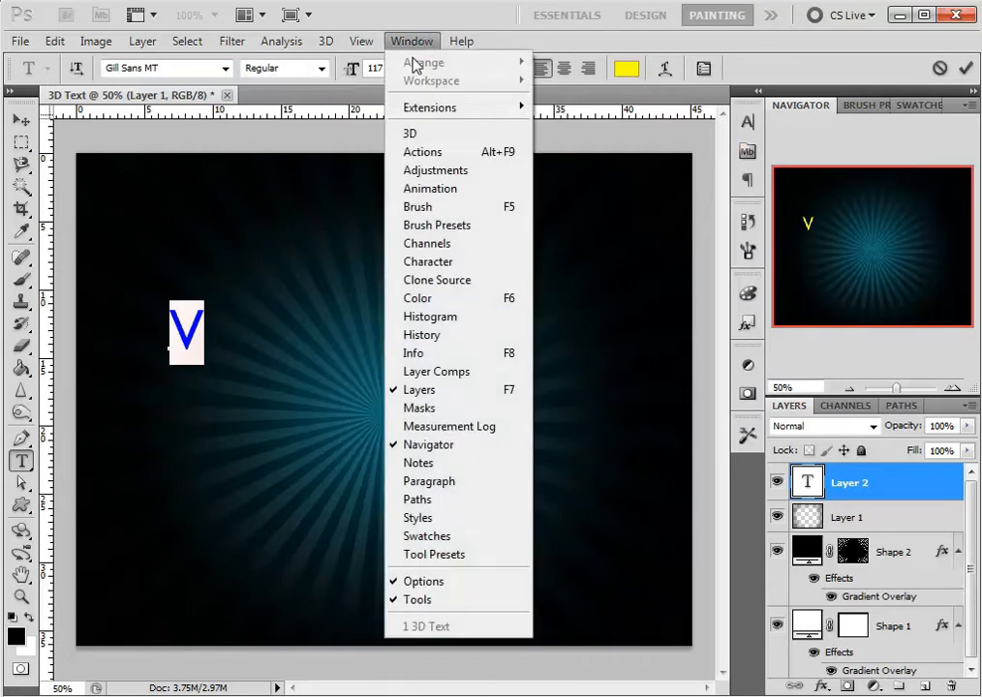
pyautogui.click(461, 263)
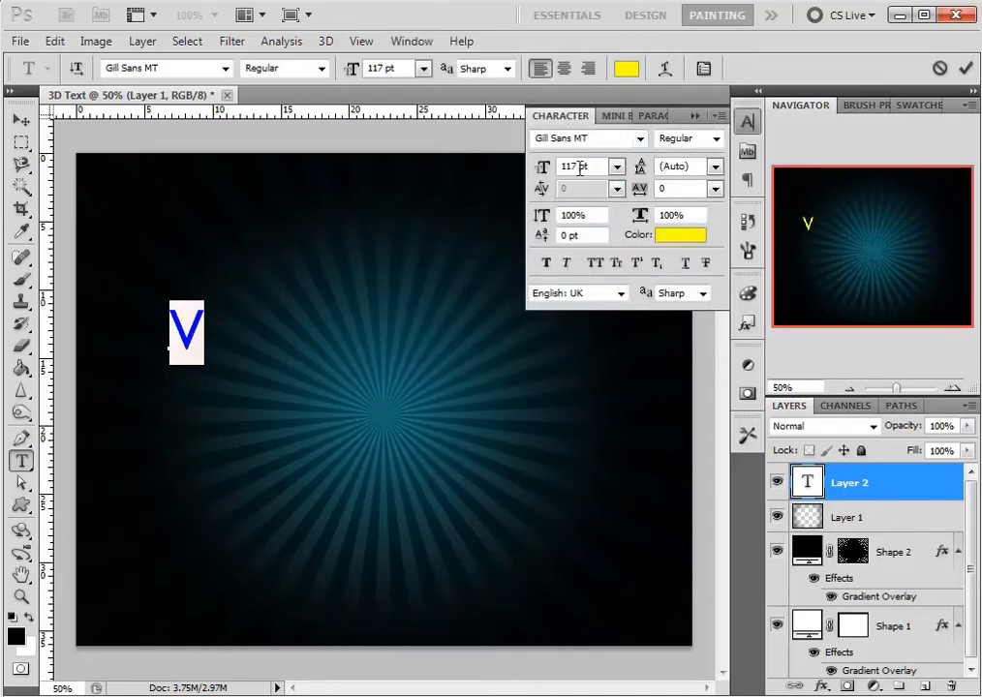
pyautogui.click(639, 141)
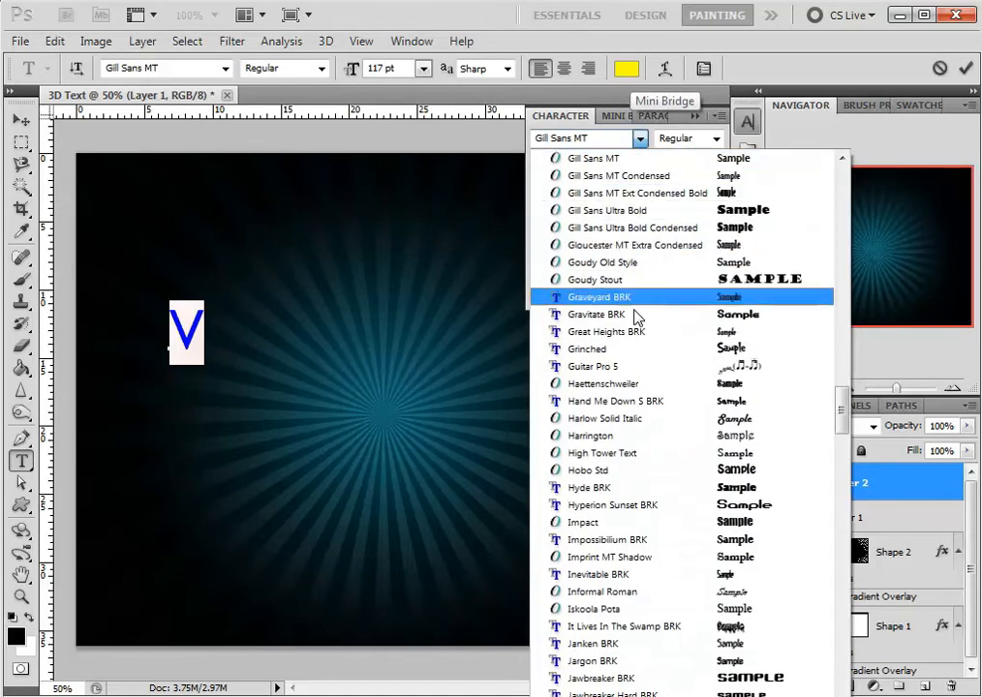
pyautogui.scroll(3, 648, 581)
pyautogui.scroll(9, 650, 577)
pyautogui.scroll(6, 651, 576)
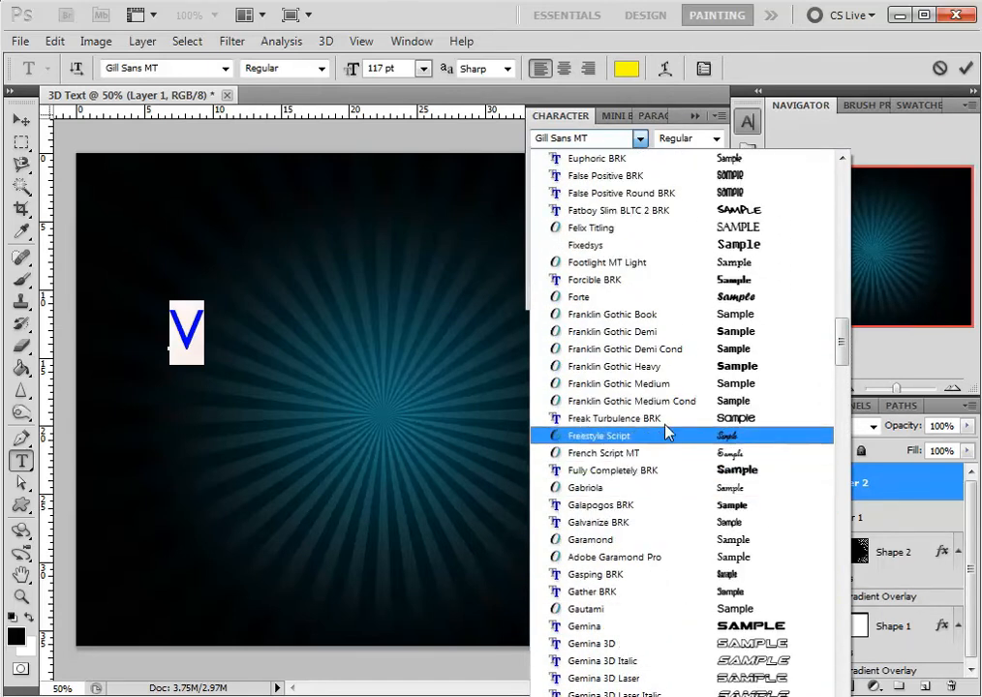
pyautogui.click(668, 368)
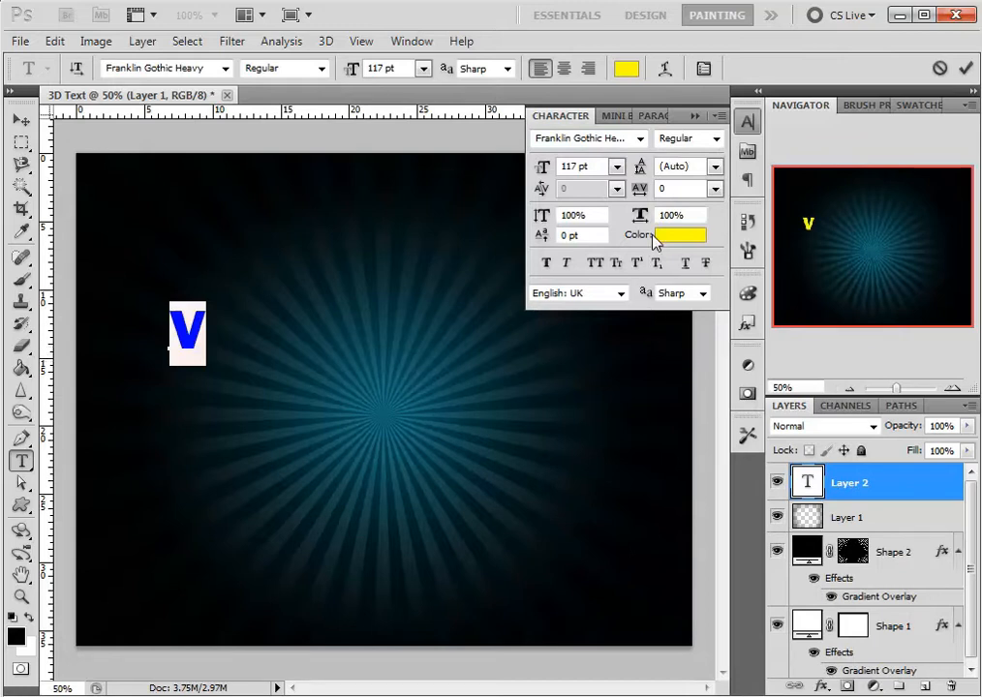
# - Set the font size of the letter V to 255 pt and turn on small caps
pyautogui.click(595, 168)
pyautogui.doubleClick(571, 168)
pyautogui.write('255')
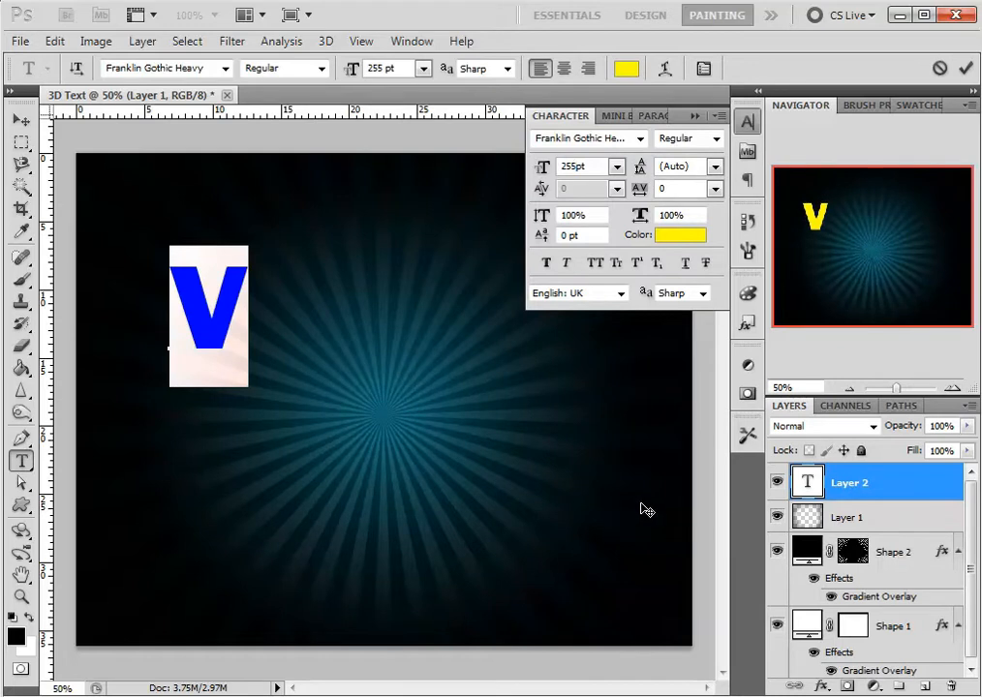
pyautogui.click(615, 264)
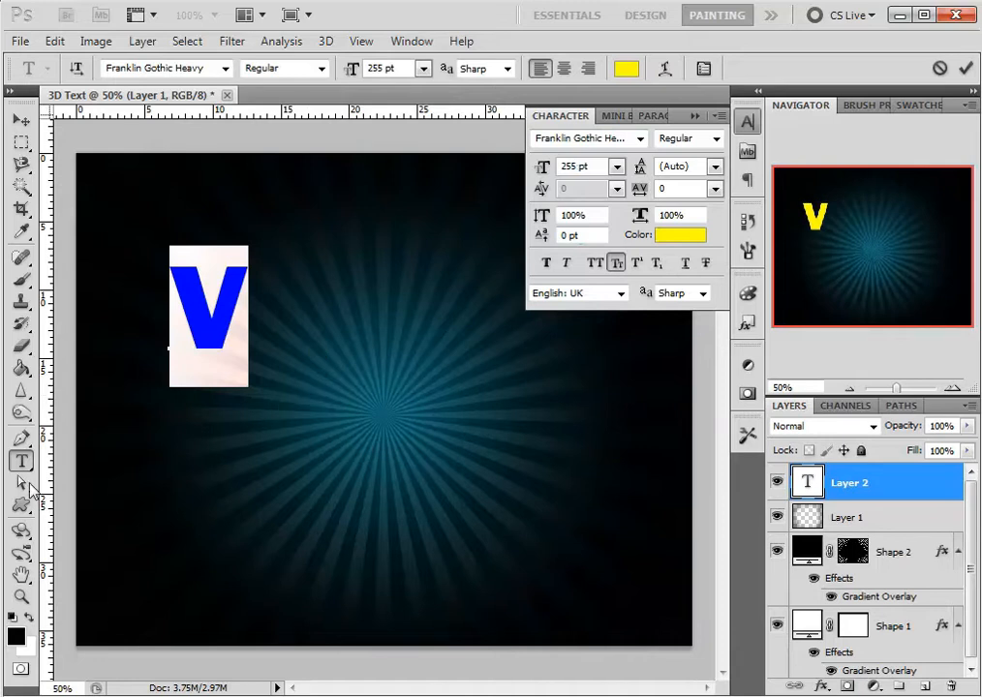
pyautogui.click(222, 323)
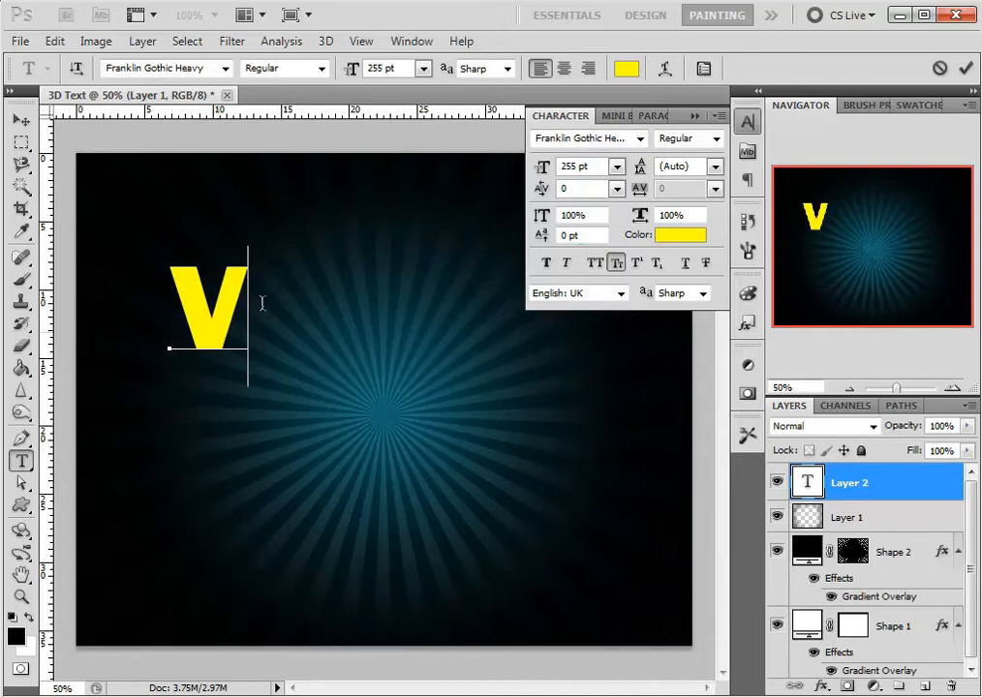
# - Commit the V and add a separate text layer above Layer 1 with the letter i, just beside the V
pyautogui.click(893, 522)
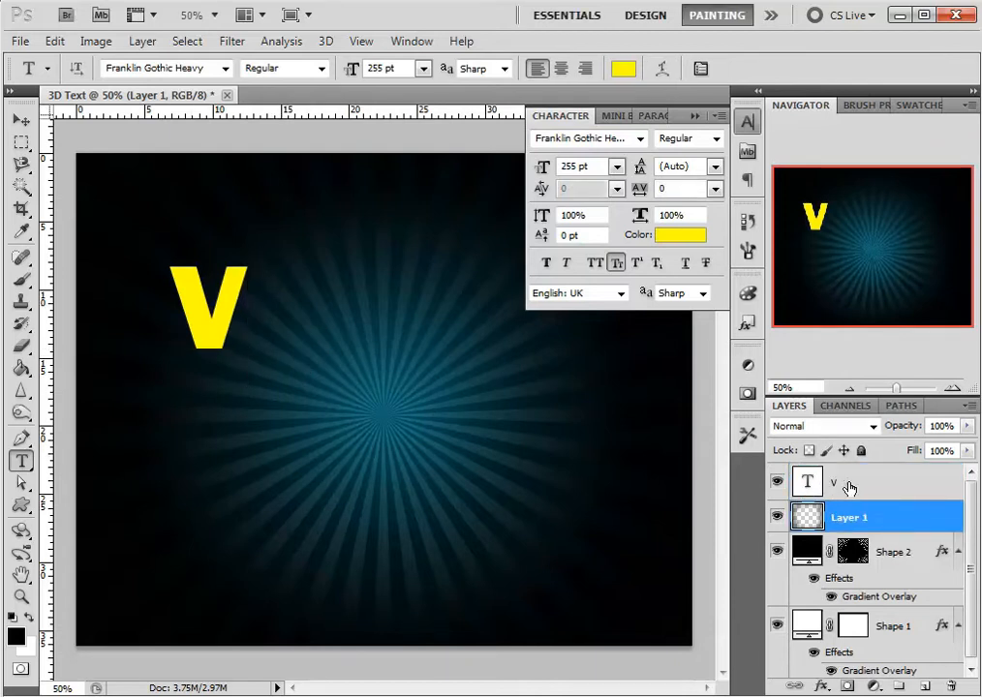
pyautogui.click(287, 360)
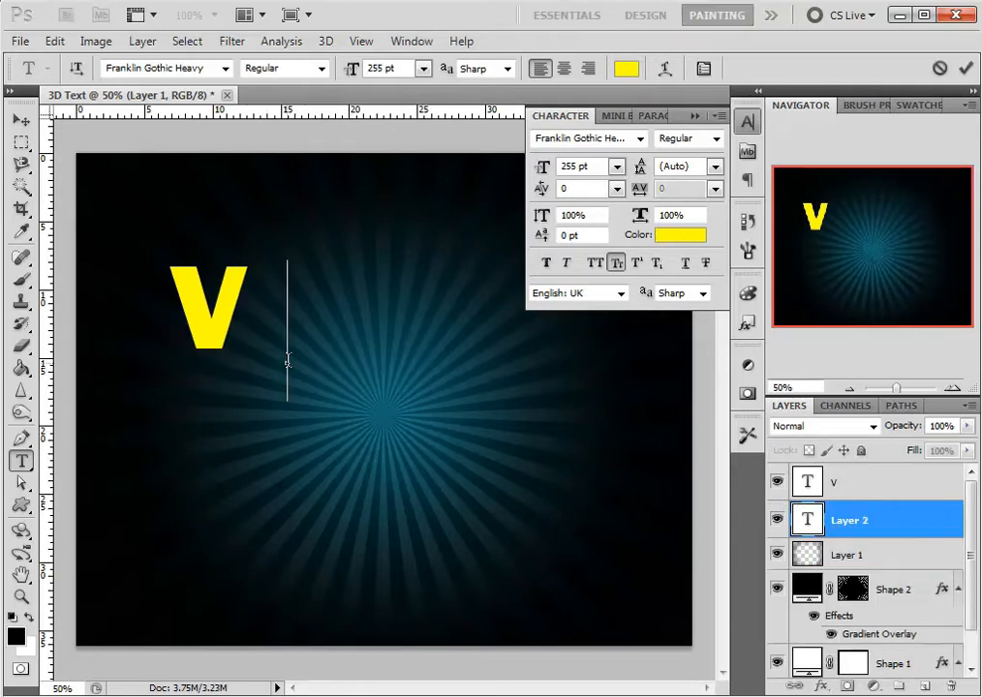
pyautogui.write('I')
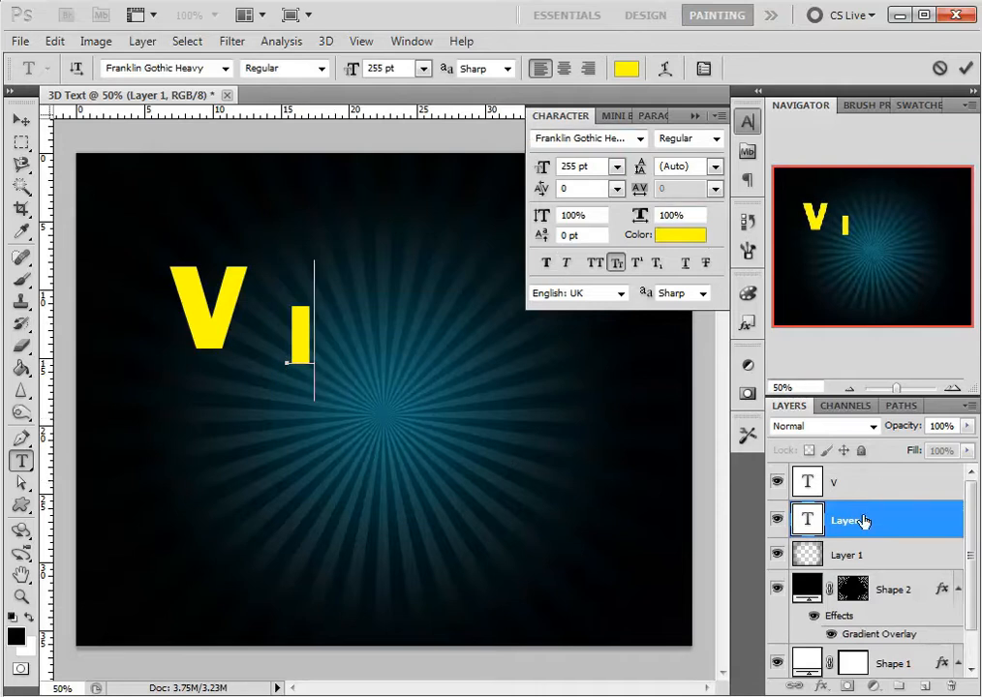
pyautogui.click(904, 515)
pyautogui.click(876, 490)
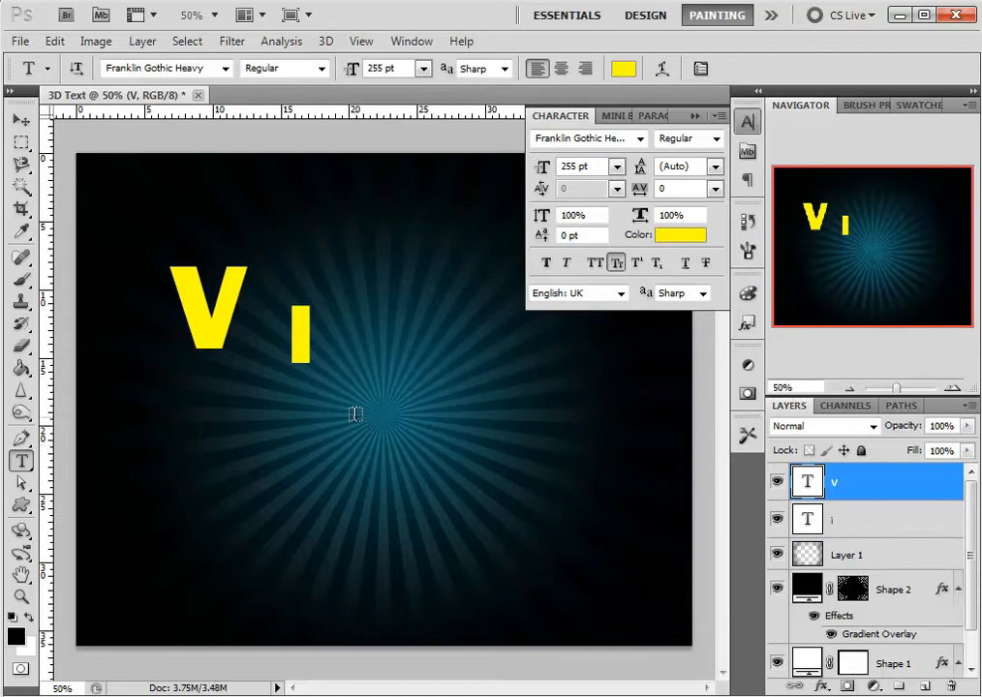
pyautogui.click(861, 538)
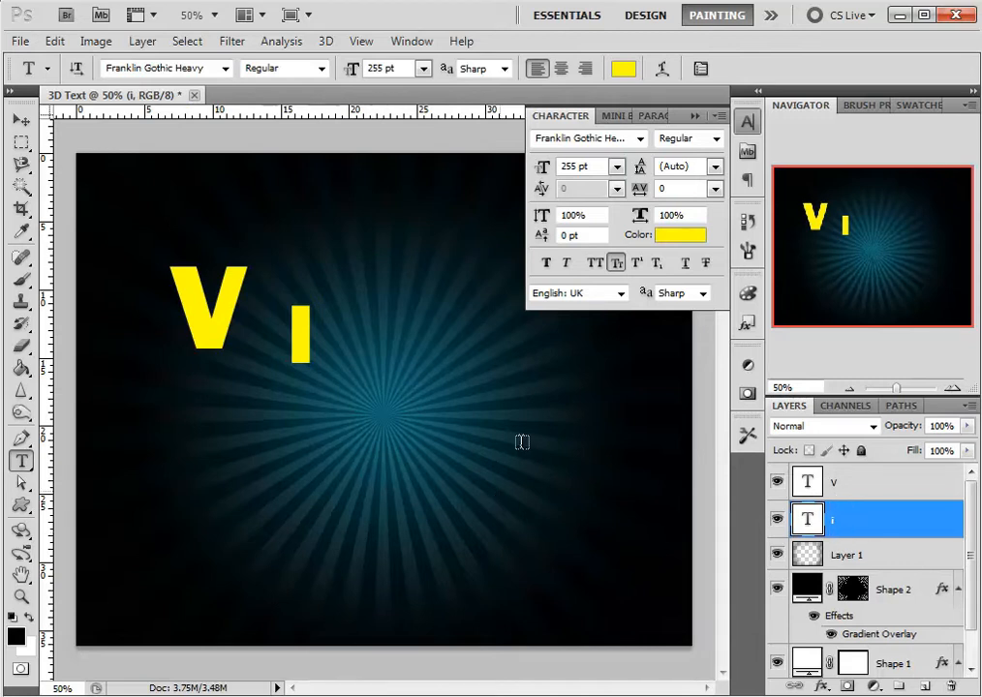
# - Add a separate text layer with the letter c, lower and further along from the i near the sunburst's centre
pyautogui.click(370, 395)
pyautogui.write('c')
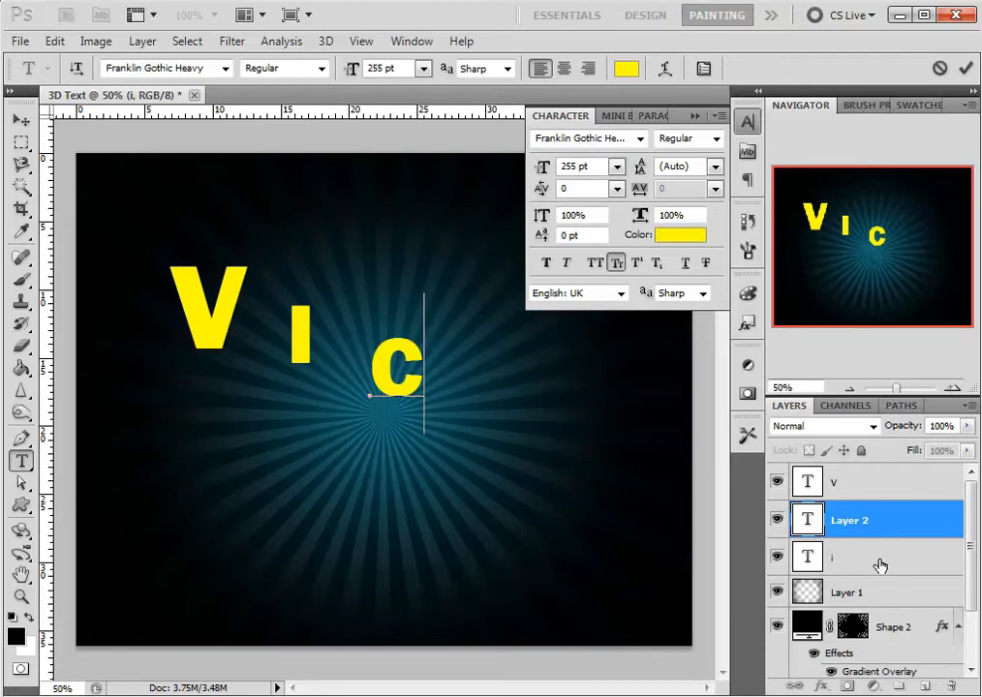
pyautogui.hotkey('ctrl', 'Return')
# - Add a separate text layer above the i layer with the letter k, slightly lower than the c and past it
pyautogui.hotkey('alt', '[')
pyautogui.press('k')
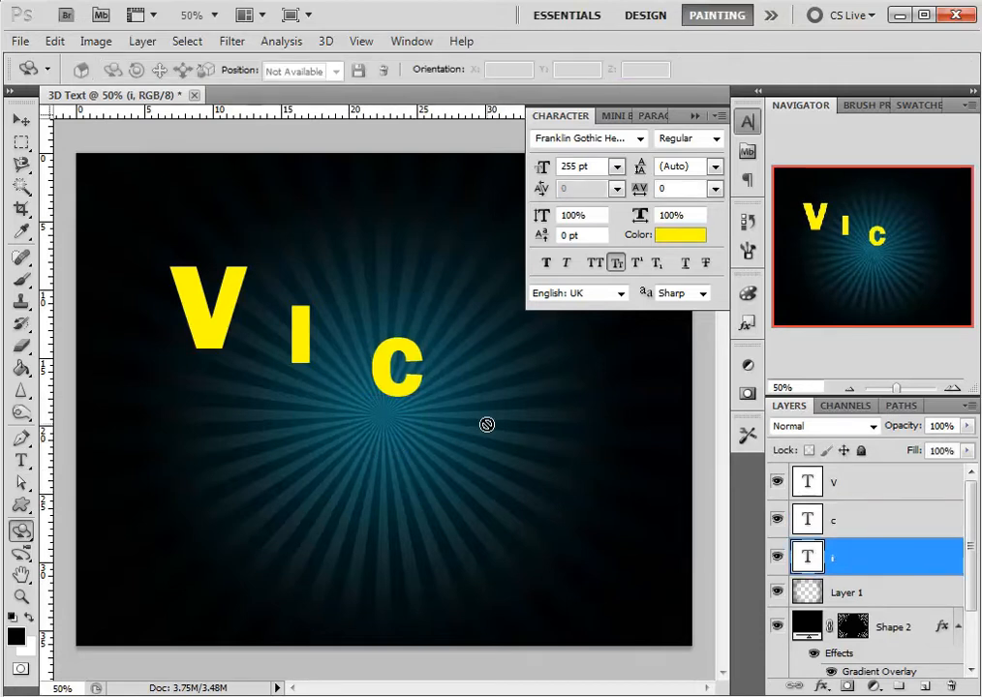
pyautogui.press('t')
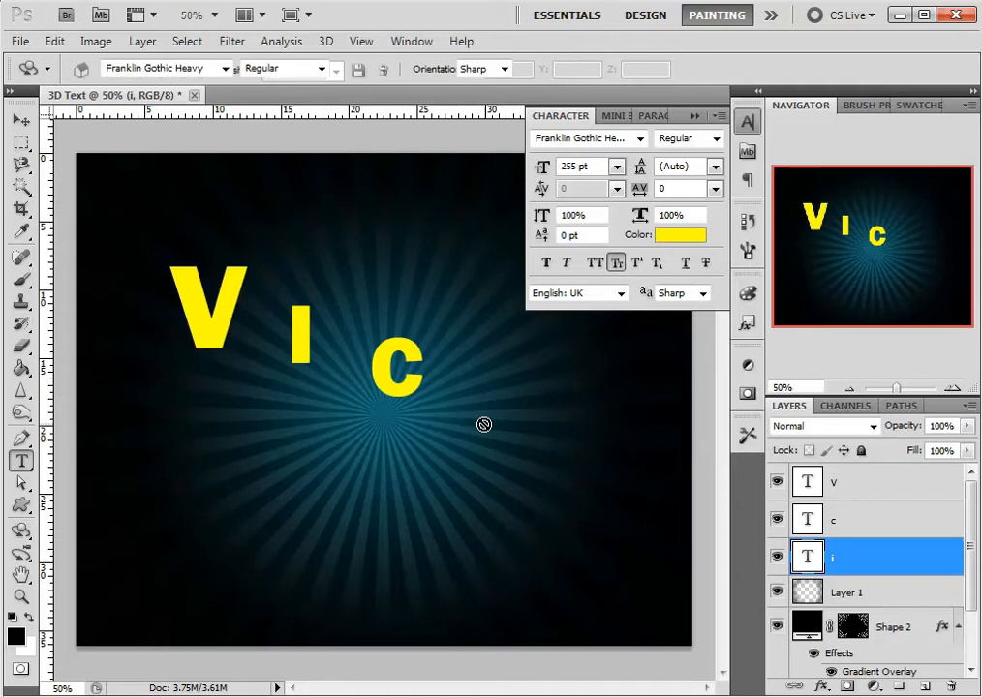
pyautogui.click(485, 420)
pyautogui.write('k')
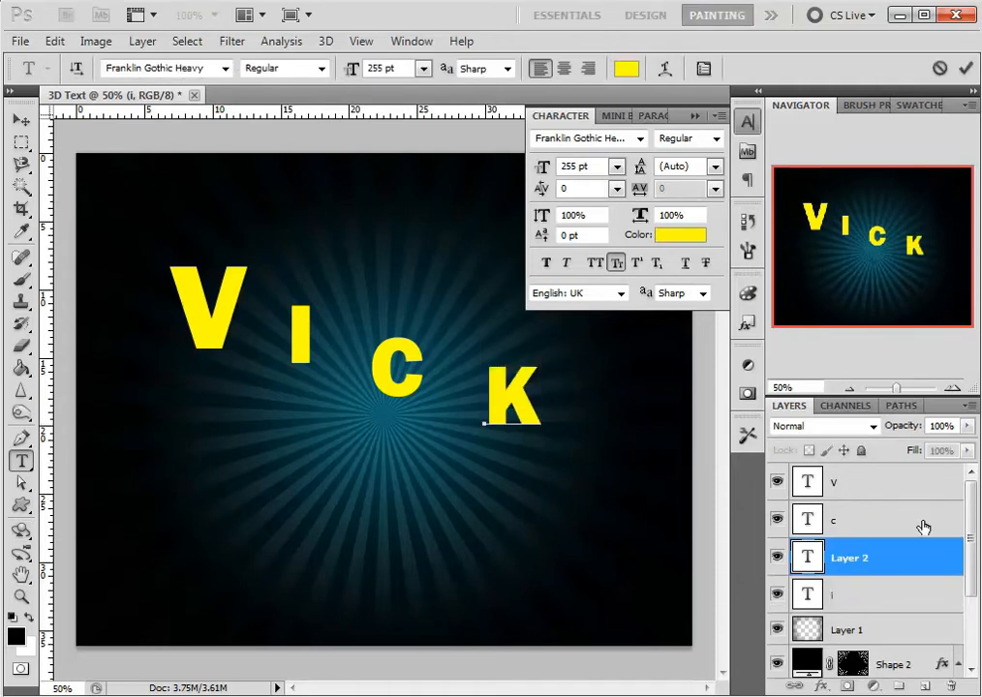
# - Commit the k and add a separate text layer above it with the letter y, lower and beyond the k
pyautogui.click(886, 552)
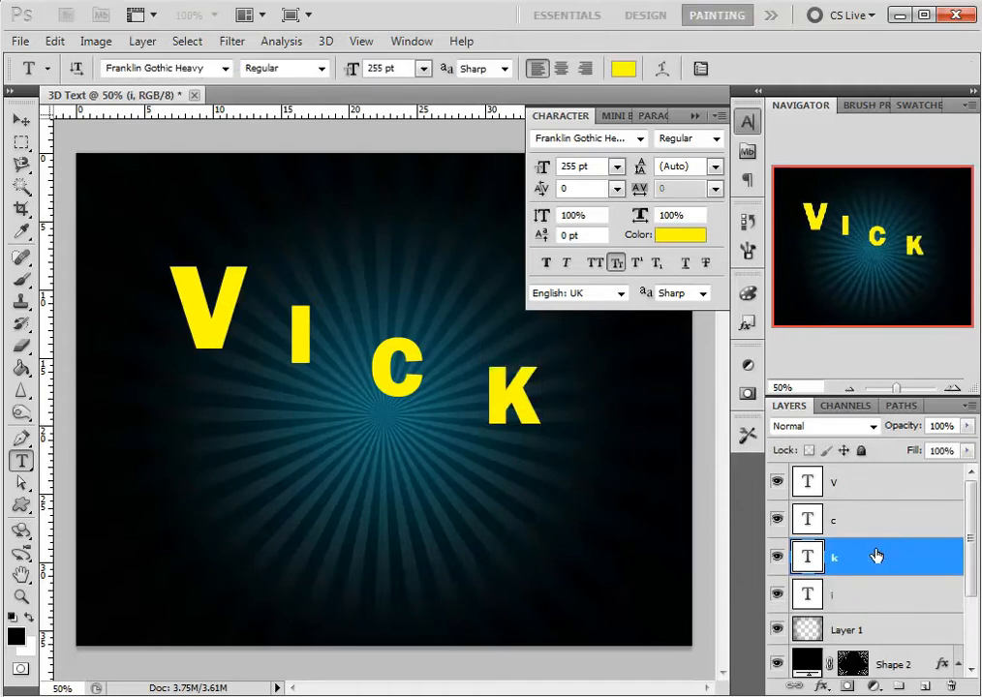
pyautogui.click(578, 470)
pyautogui.write('y')
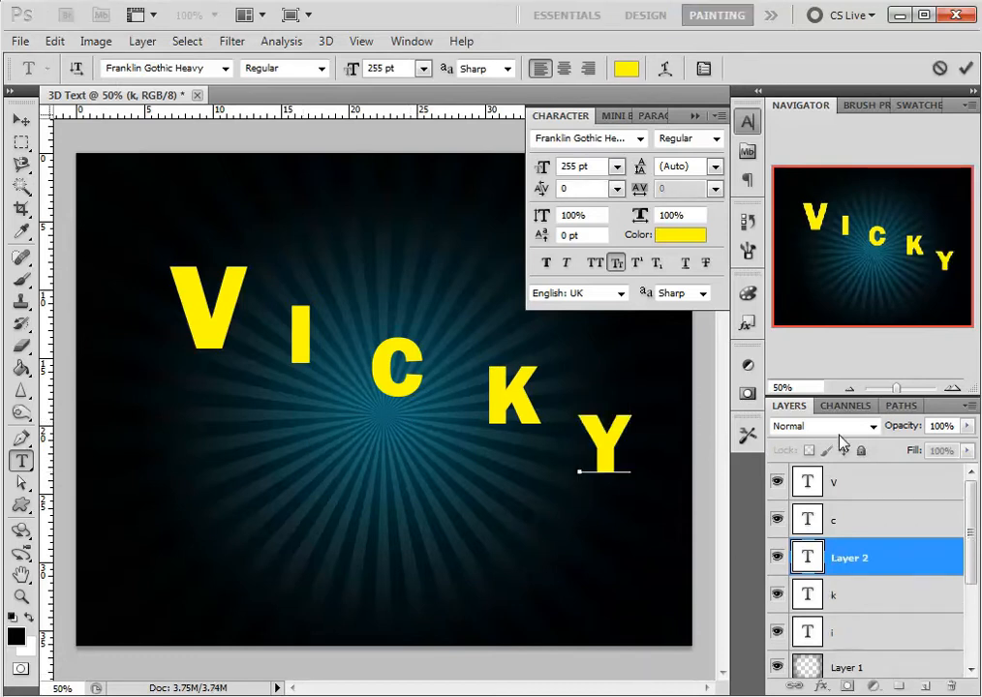
# - Replace the capital V in its text layer with a lowercase v so it matches the other small-cap letters
pyautogui.click(885, 497)
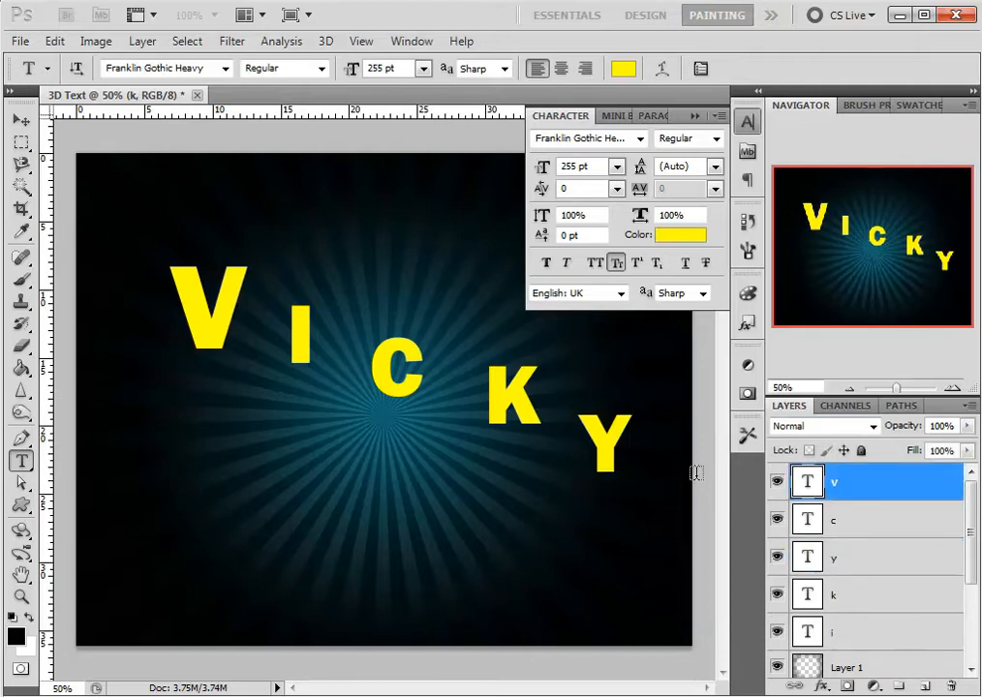
pyautogui.click(231, 330)
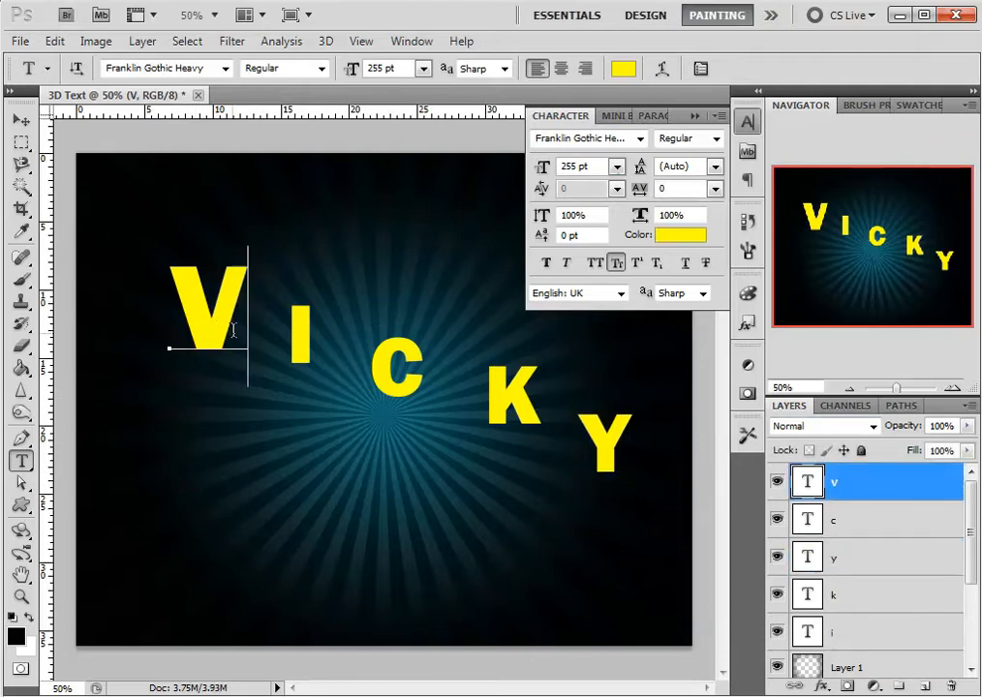
pyautogui.hotkey('ctrl', 'a')
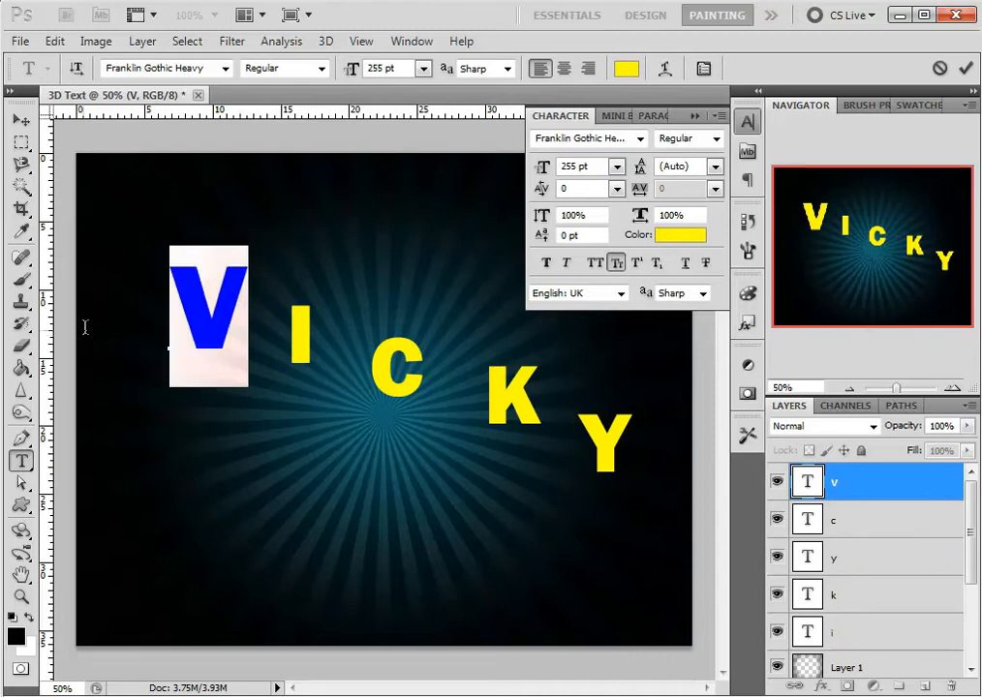
pyautogui.write('v')
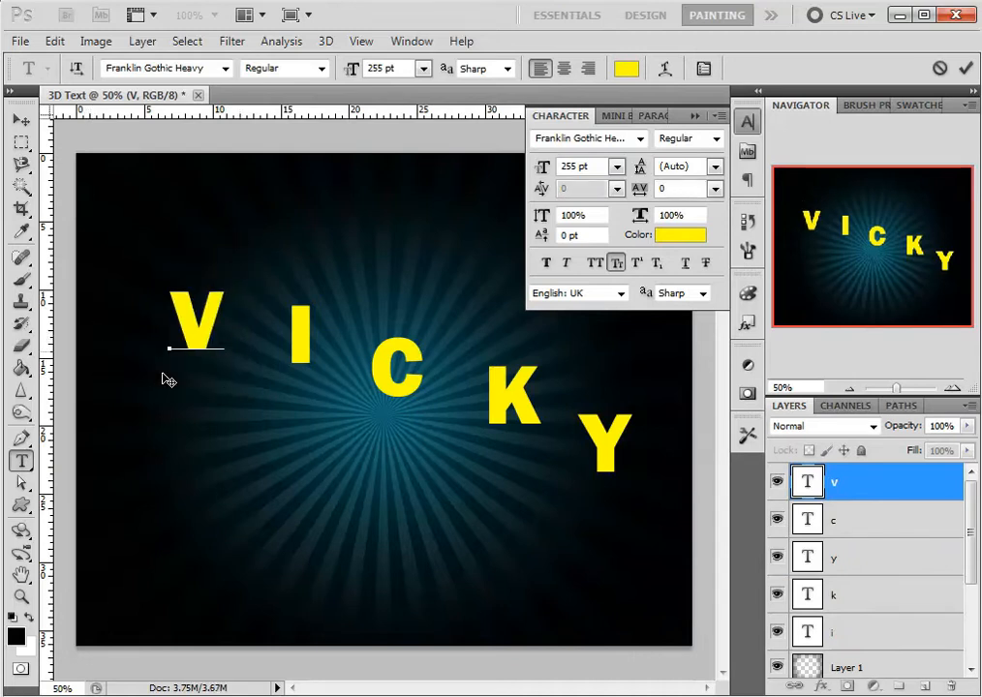
# - Commit the v and reorder the letter layers as v, i, c, k, y above Layer 1
pyautogui.click(22, 120)
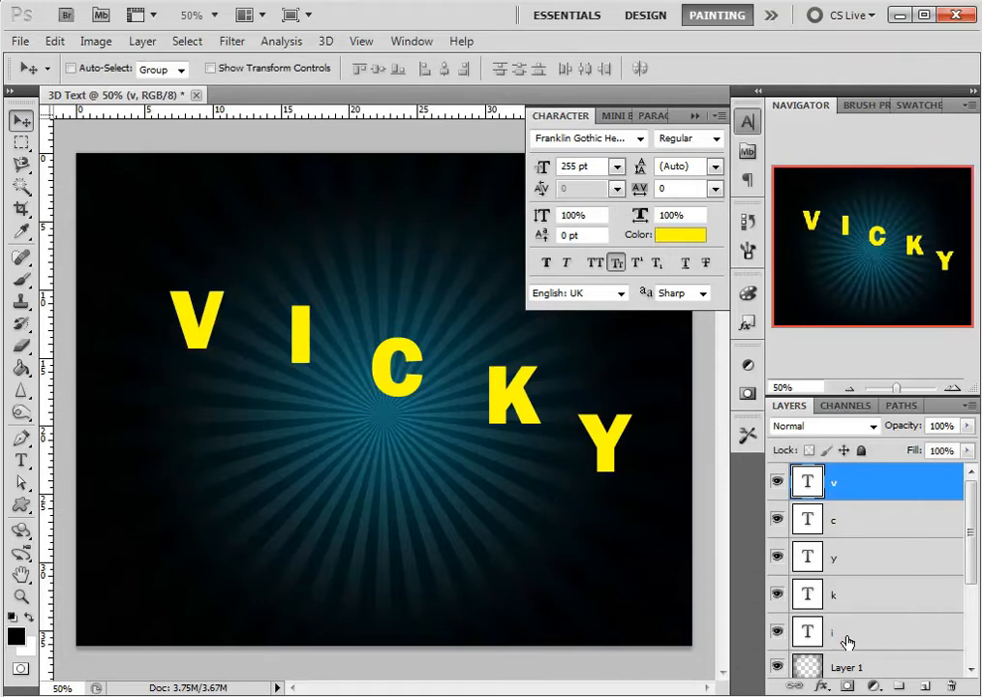
pyautogui.moveTo(834, 510); pyautogui.dragTo(834, 506)
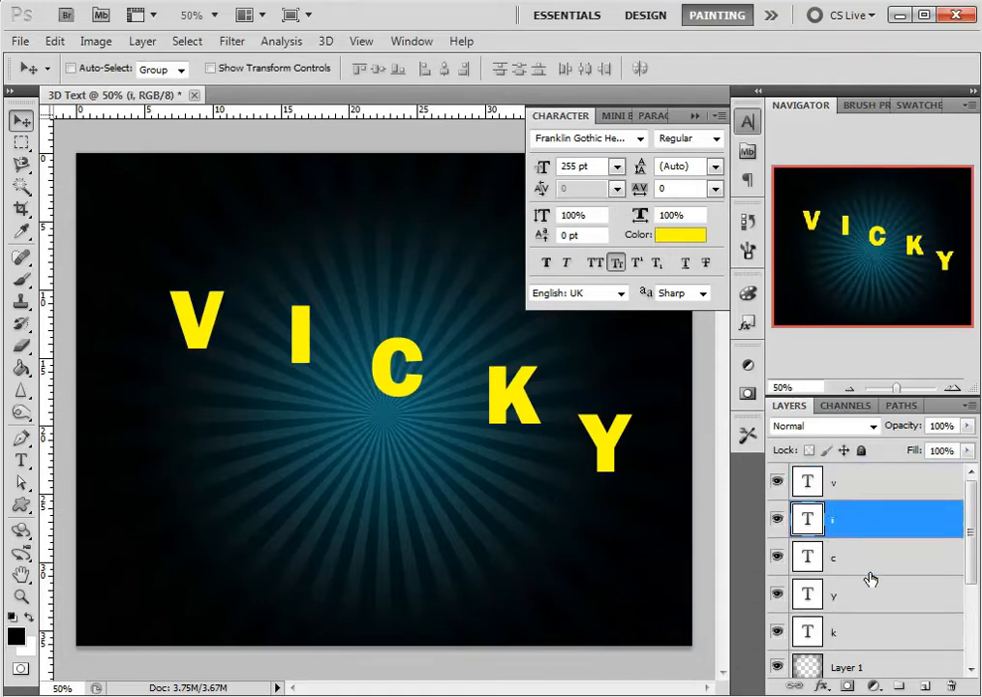
pyautogui.moveTo(843, 596); pyautogui.dragTo(840, 641)
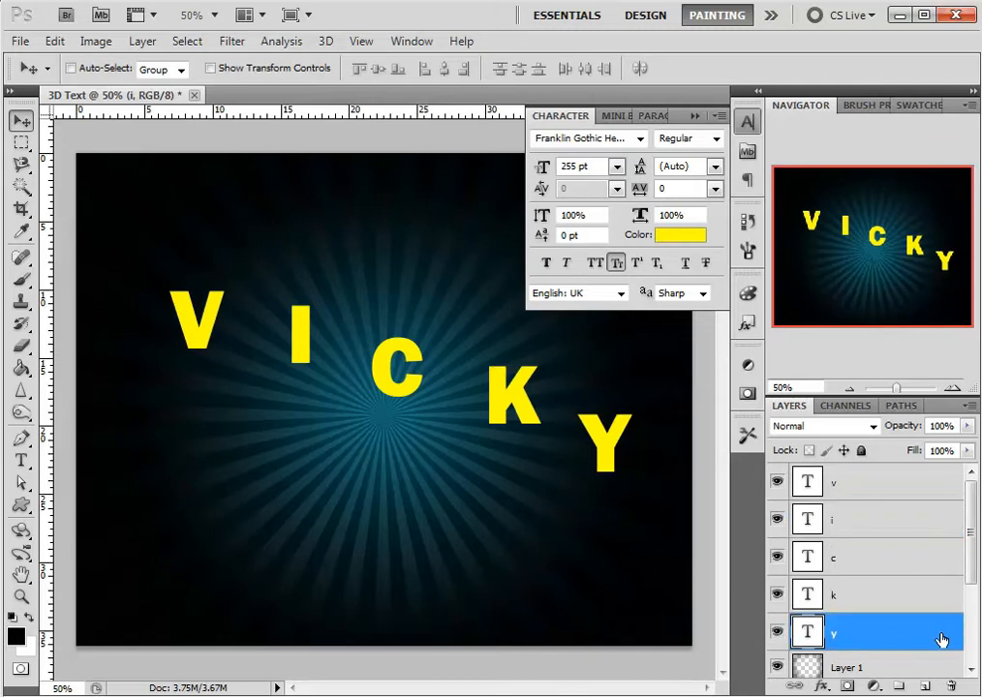
# - Move the letters v, i and c down the canvas so each sits slightly lower than the previous, with the c at the sunburst's centre
pyautogui.click(874, 496)
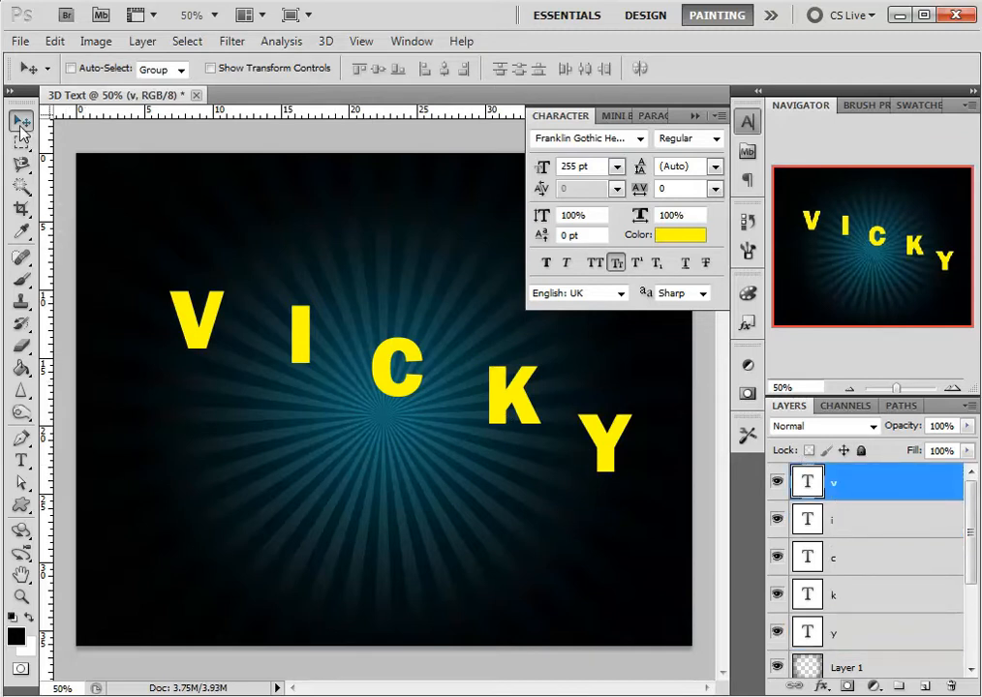
pyautogui.moveTo(194, 339); pyautogui.dragTo(220, 407)
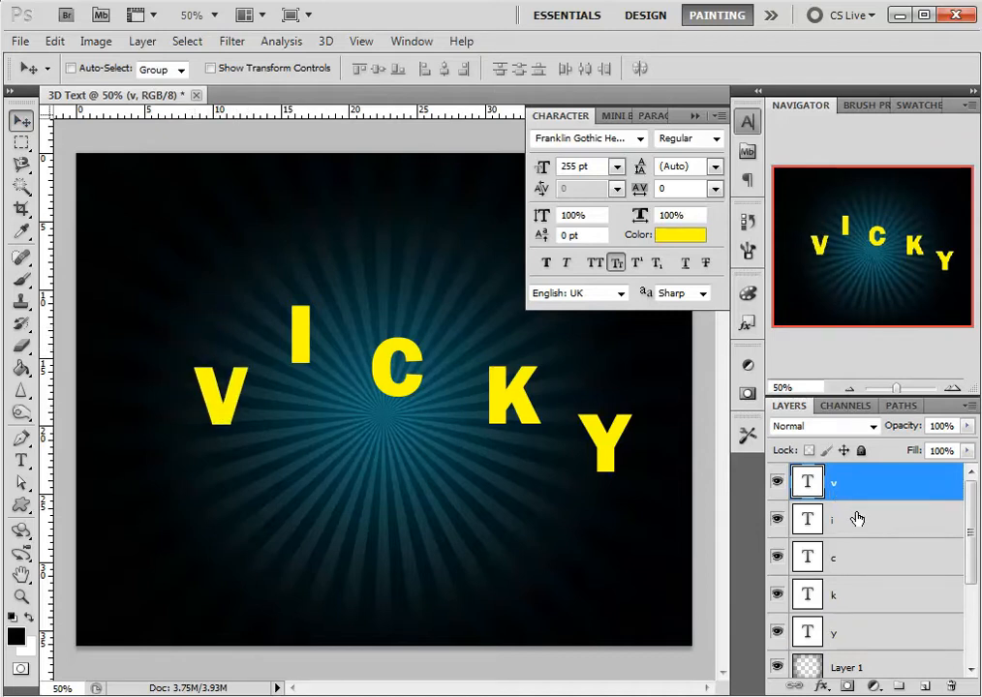
pyautogui.click(857, 519)
pyautogui.moveTo(302, 332); pyautogui.dragTo(302, 412)
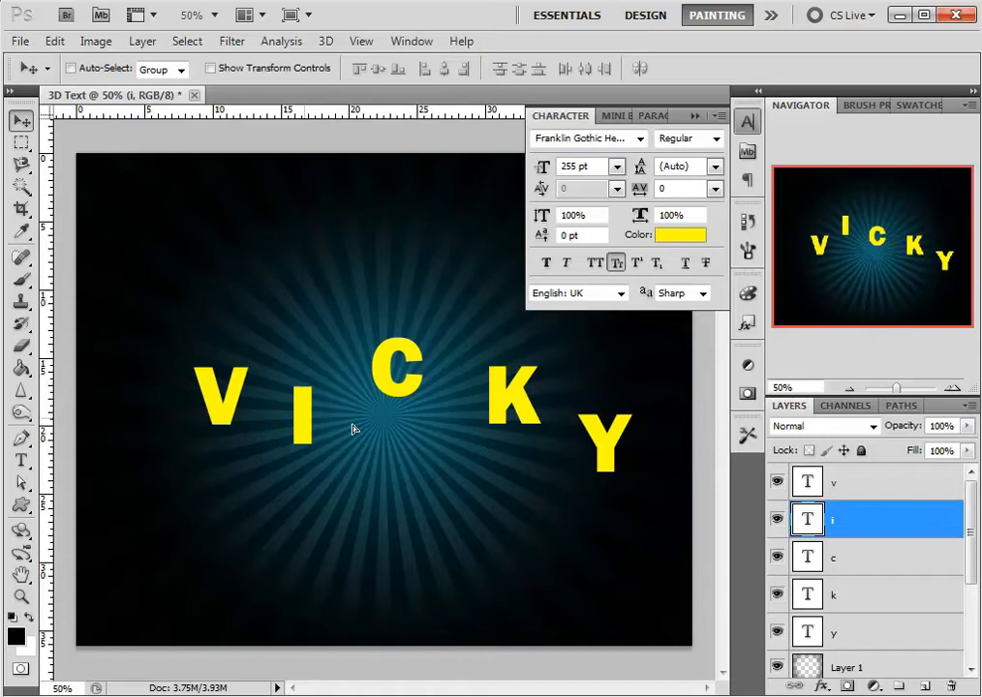
pyautogui.keyDown('ctrl'); pyautogui.click(398, 400); pyautogui.keyUp('ctrl')
pyautogui.moveTo(399, 401); pyautogui.dragTo(398, 433)
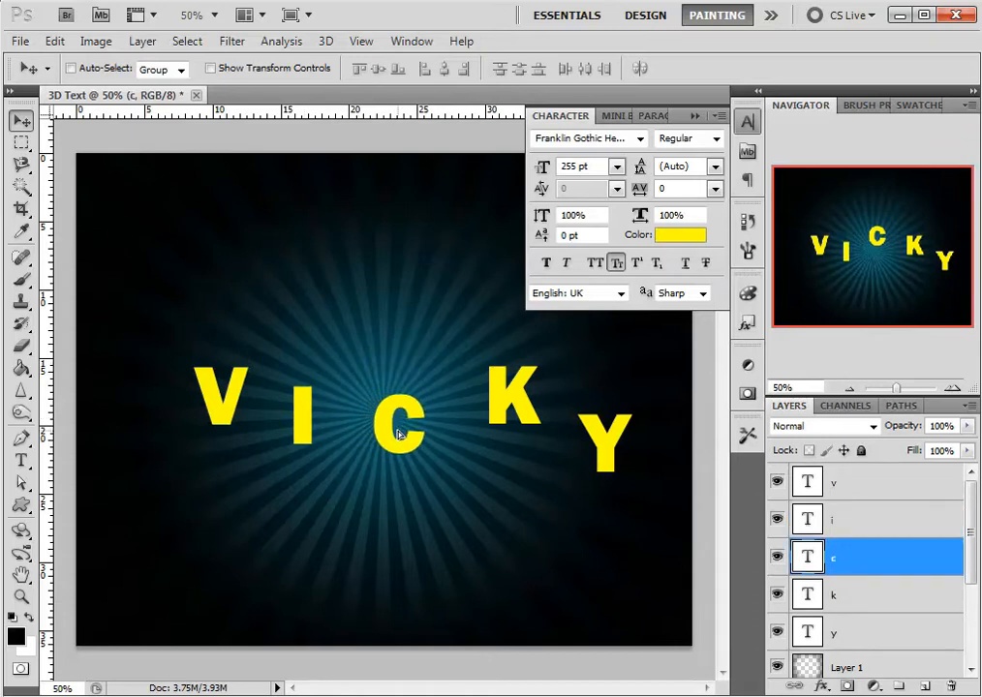
# - Move the k inward until level with the i, and raise the y above it to complete the curved arrangement
pyautogui.click(857, 595)
pyautogui.moveTo(511, 400); pyautogui.dragTo(491, 417)
pyautogui.click(861, 634)
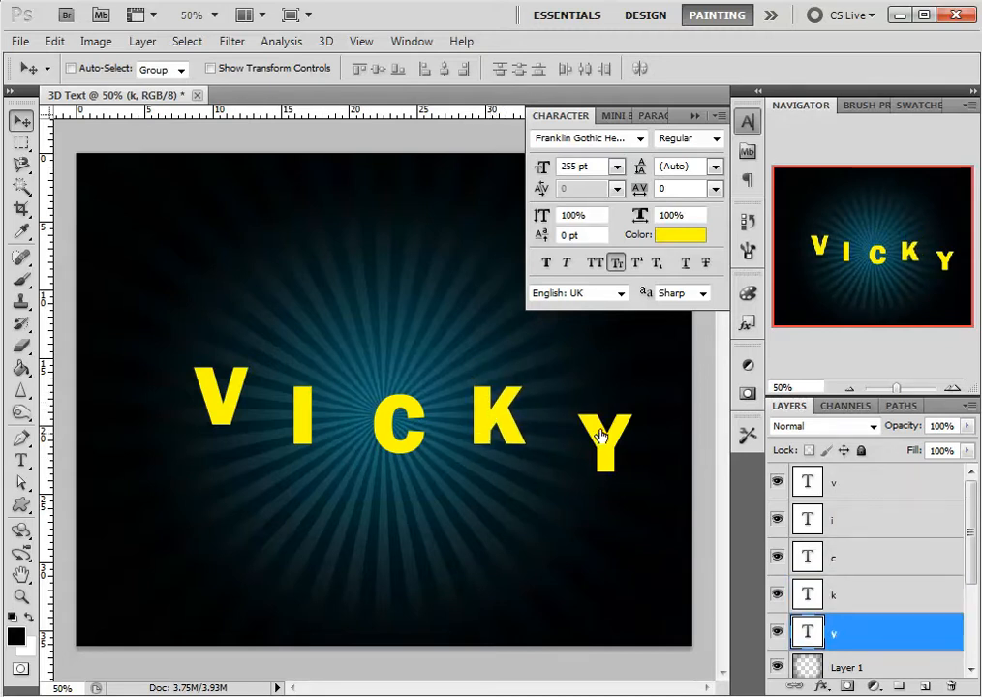
pyautogui.moveTo(612, 446); pyautogui.dragTo(588, 391)
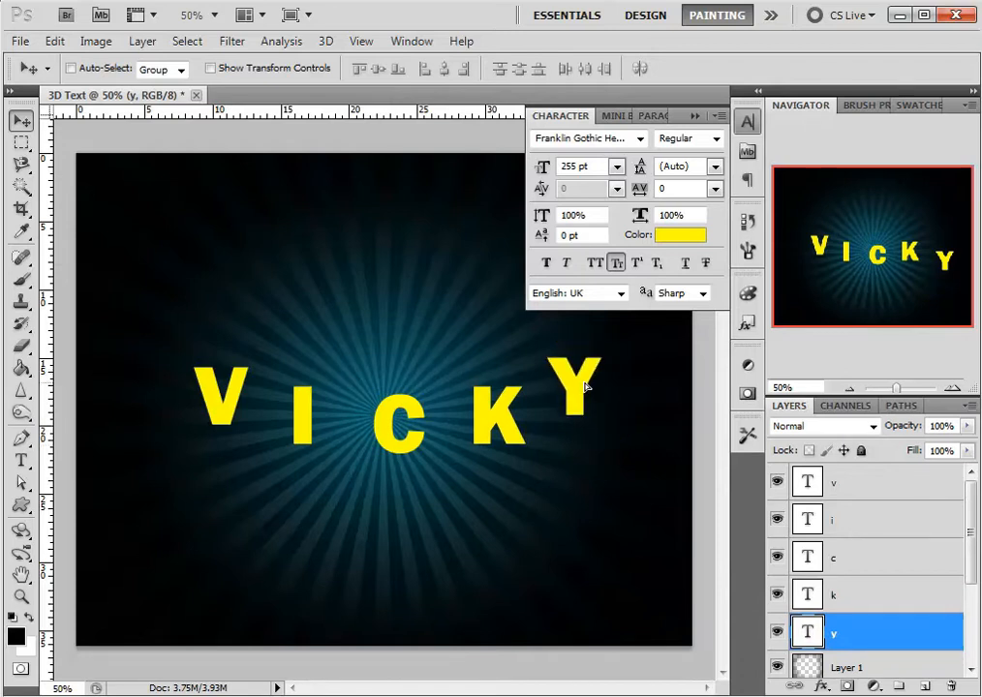
# - Nudge the letter i slightly left and move the c left onto the sunburst's centre to even out the spacing
pyautogui.click(852, 518)
pyautogui.hotkey('shift', 'Left')
pyautogui.hotkey('shift', 'Left')
pyautogui.hotkey('shift', 'Right')
pyautogui.hotkey('shift', 'Right')
pyautogui.hotkey('shift', 'Right')
pyautogui.hotkey('shift', 'Right')
pyautogui.hotkey('shift', 'Left')
pyautogui.hotkey('shift', 'Left')
pyautogui.hotkey('shift', 'Left')
pyautogui.click(844, 557)
pyautogui.moveTo(390, 439); pyautogui.dragTo(379, 442)
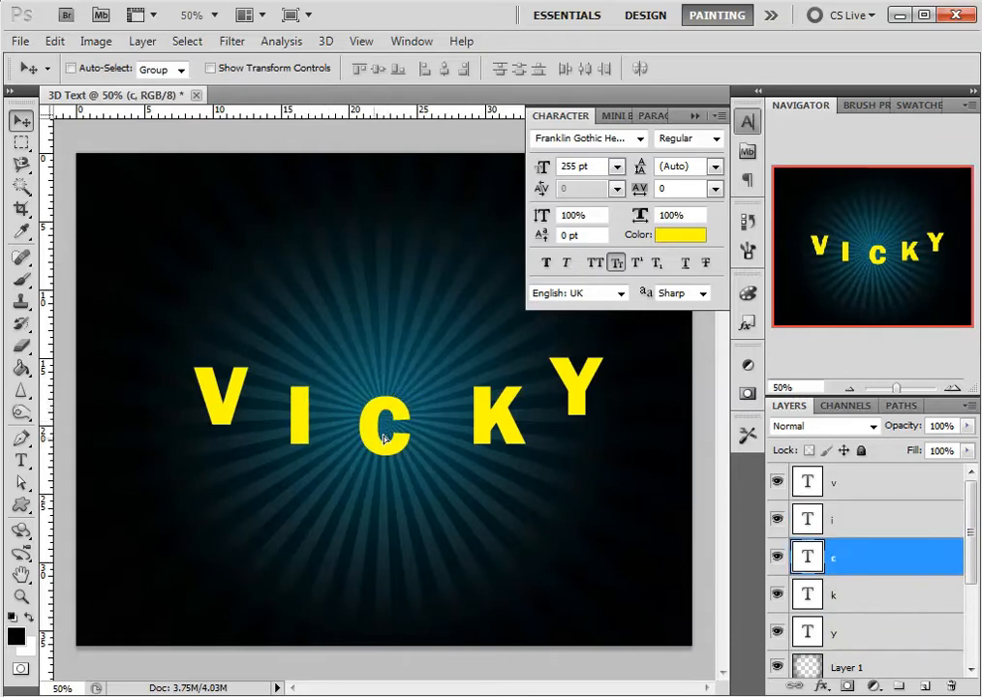
# - Nudge the letter k left in small increments until it sits closer to the c
pyautogui.click(839, 596)
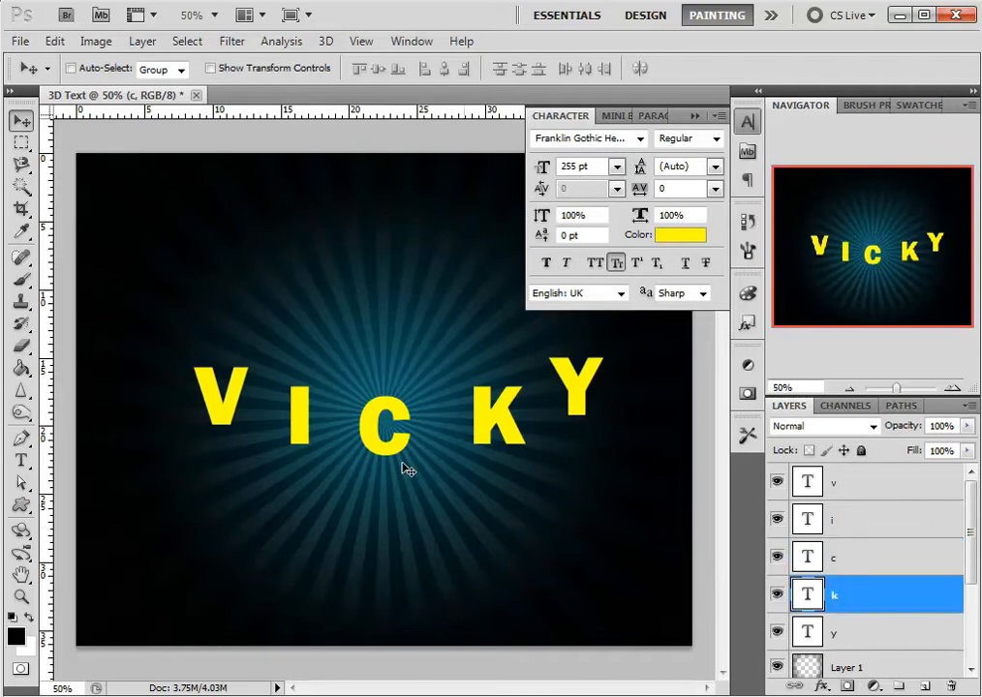
pyautogui.press('Left')
pyautogui.press('Left')
pyautogui.press('Left')
pyautogui.press('Left')
pyautogui.press('Left')
pyautogui.press('Left')
pyautogui.press('Left')
pyautogui.press('Left')
pyautogui.press('Left')
pyautogui.press('Left')
pyautogui.press('Left')
pyautogui.press('Left')
pyautogui.press('Left')
pyautogui.press('Left')
pyautogui.press('Left')
pyautogui.press('Left')
pyautogui.press('Left')
pyautogui.press('Left')
pyautogui.press('Left')
pyautogui.press('Left')
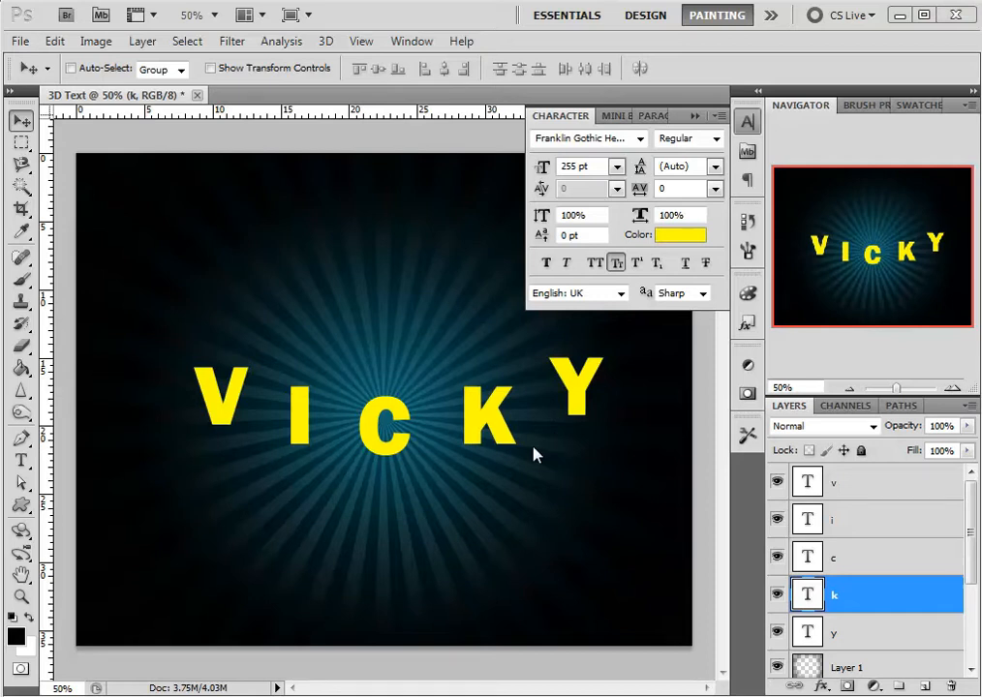
# - Select all five letter layers, v through y, and start a Free Transform on them in Skew mode
pyautogui.click(860, 494)
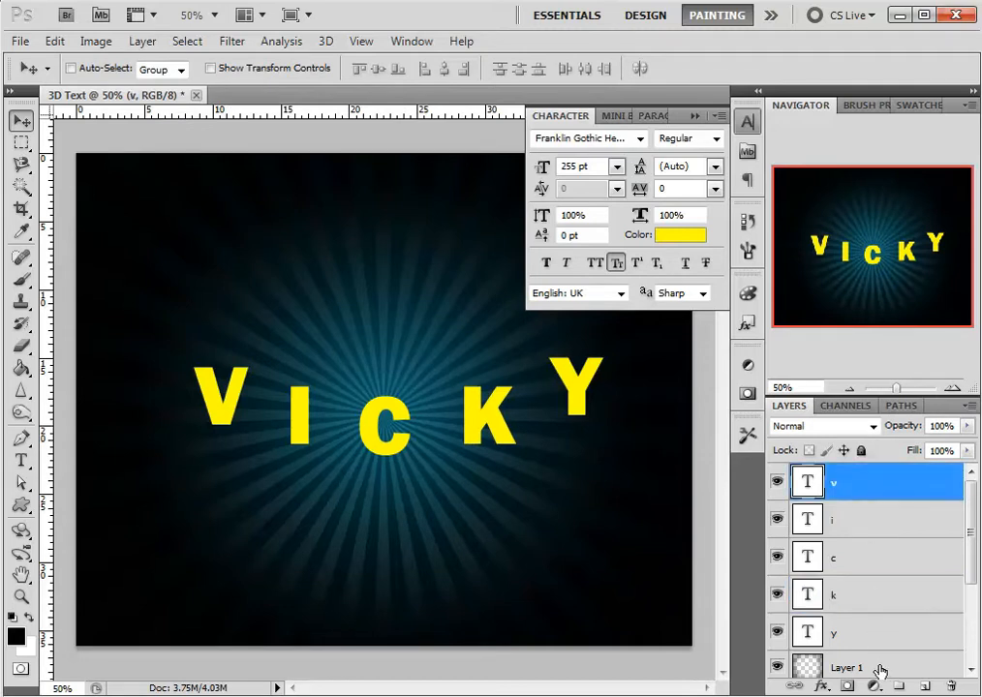
pyautogui.keyDown('shift'); pyautogui.click(866, 639); pyautogui.keyUp('shift')
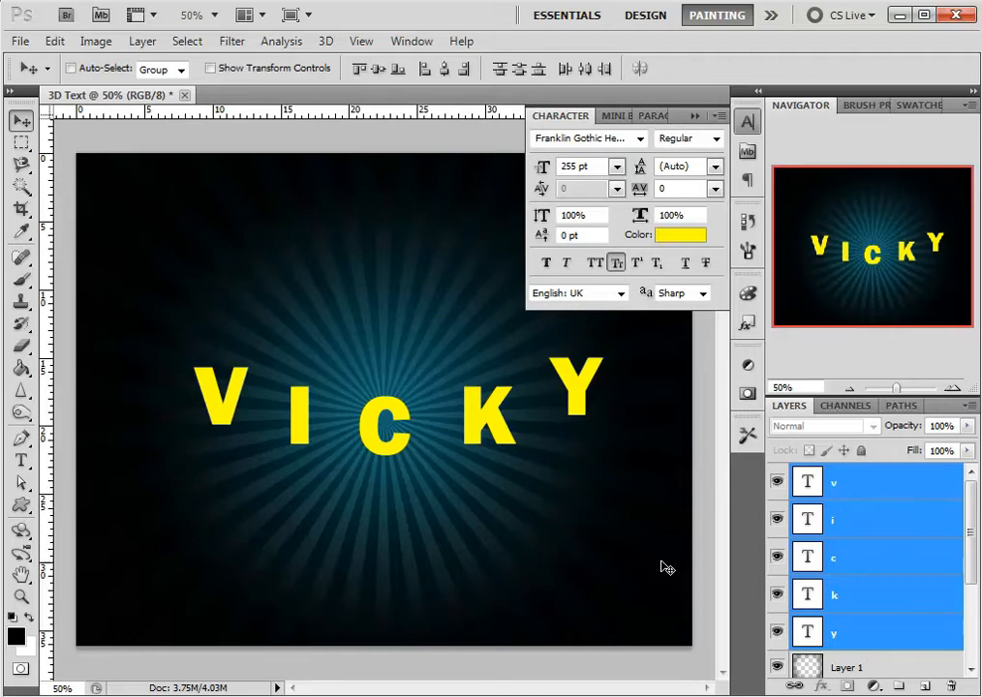
pyautogui.rightClick(376, 422)
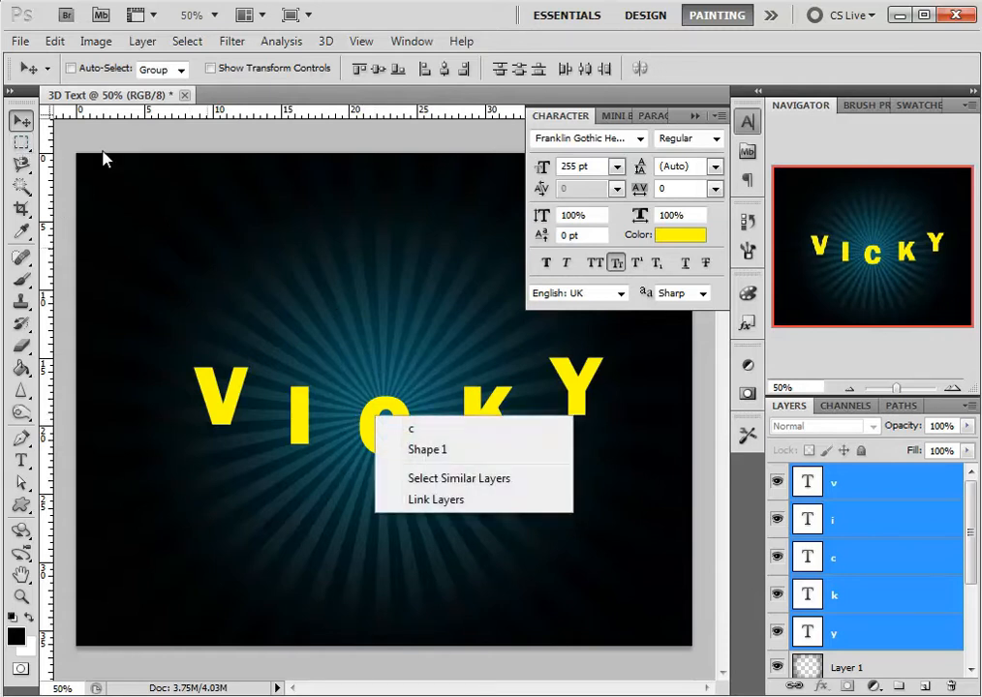
pyautogui.click(21, 143)
pyautogui.click(21, 143)
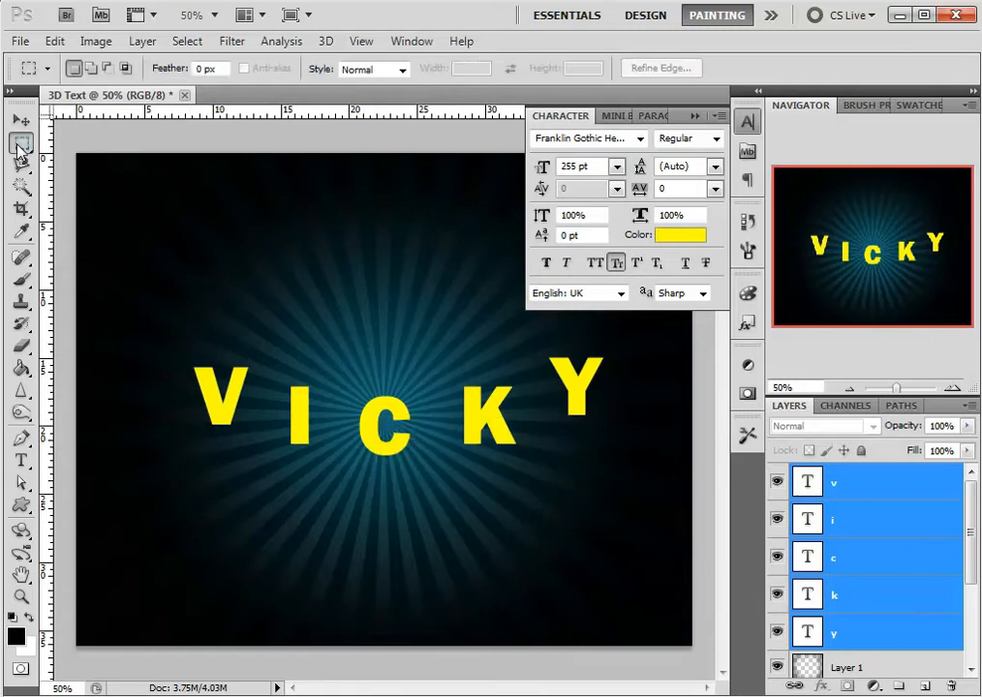
pyautogui.rightClick(371, 419)
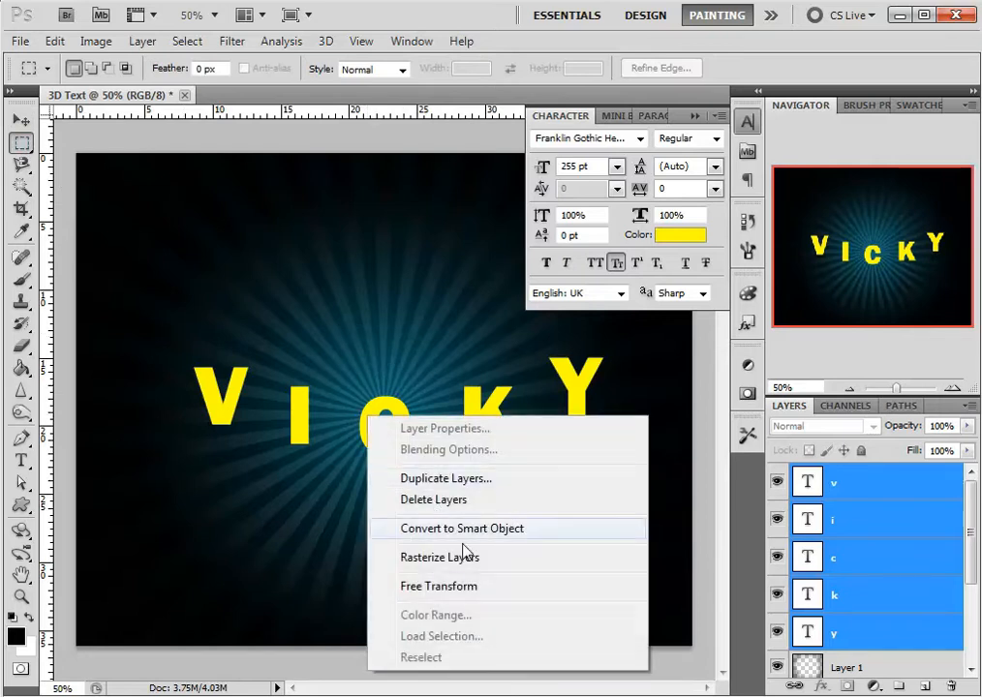
pyautogui.click(487, 587)
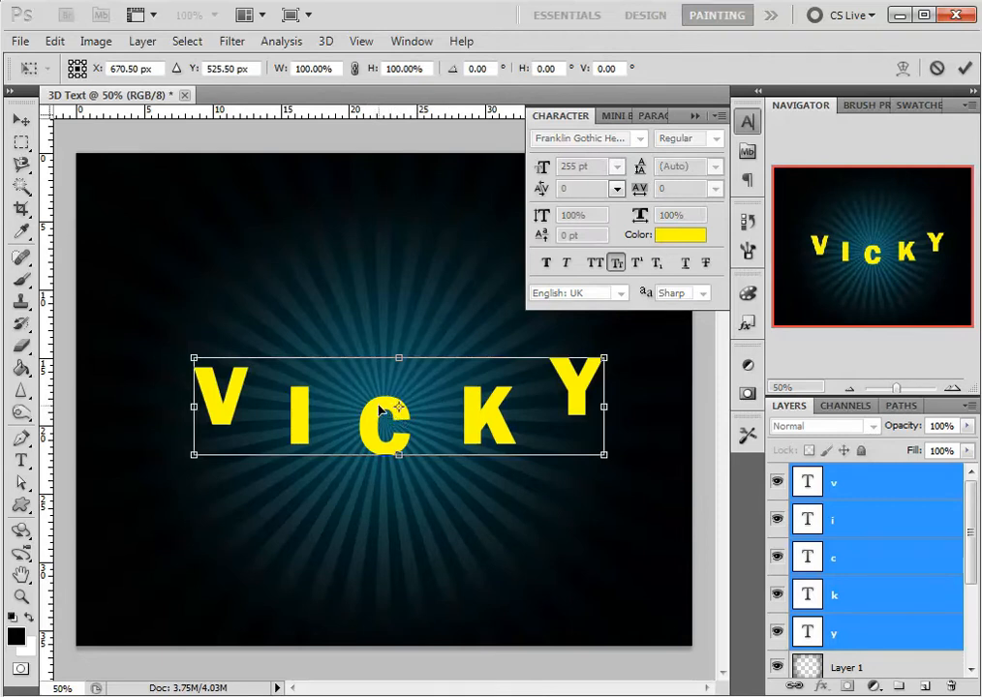
pyautogui.rightClick(380, 411)
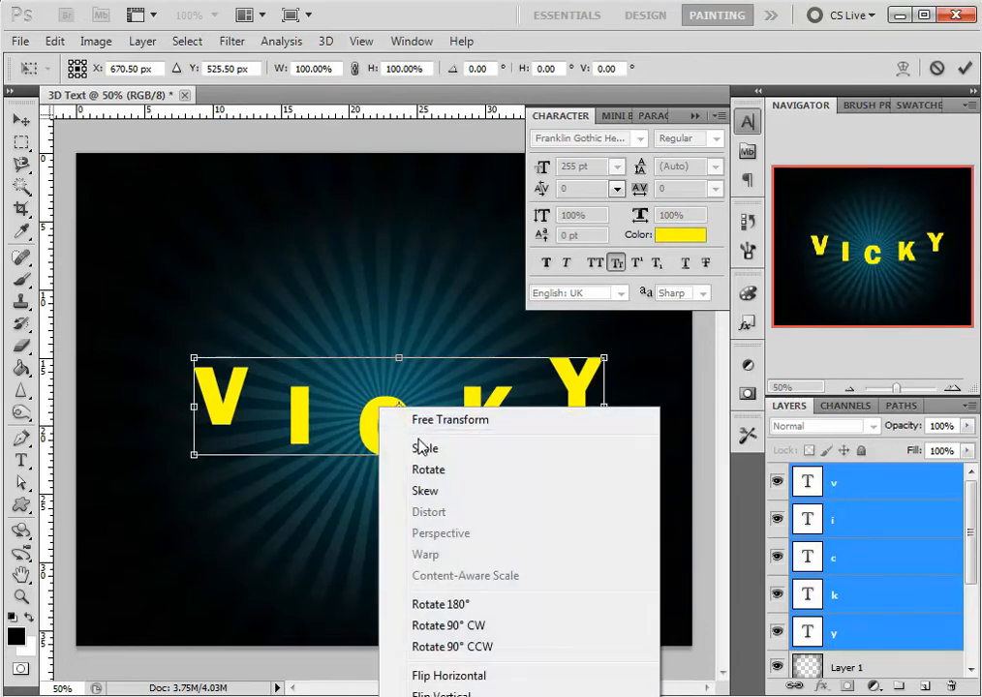
pyautogui.click(456, 493)
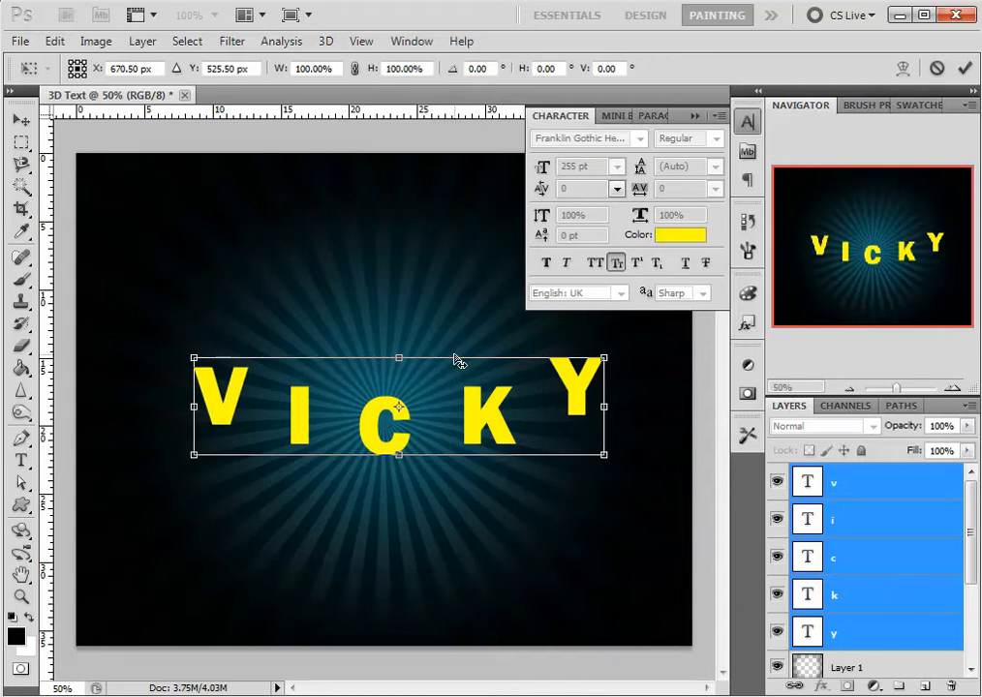
# - Skew the five letters horizontally by about 40 degrees with a slight tilt of about -2.4 degrees, and shift them down over the sunburst
pyautogui.moveTo(458, 360); pyautogui.dragTo(392, 368)
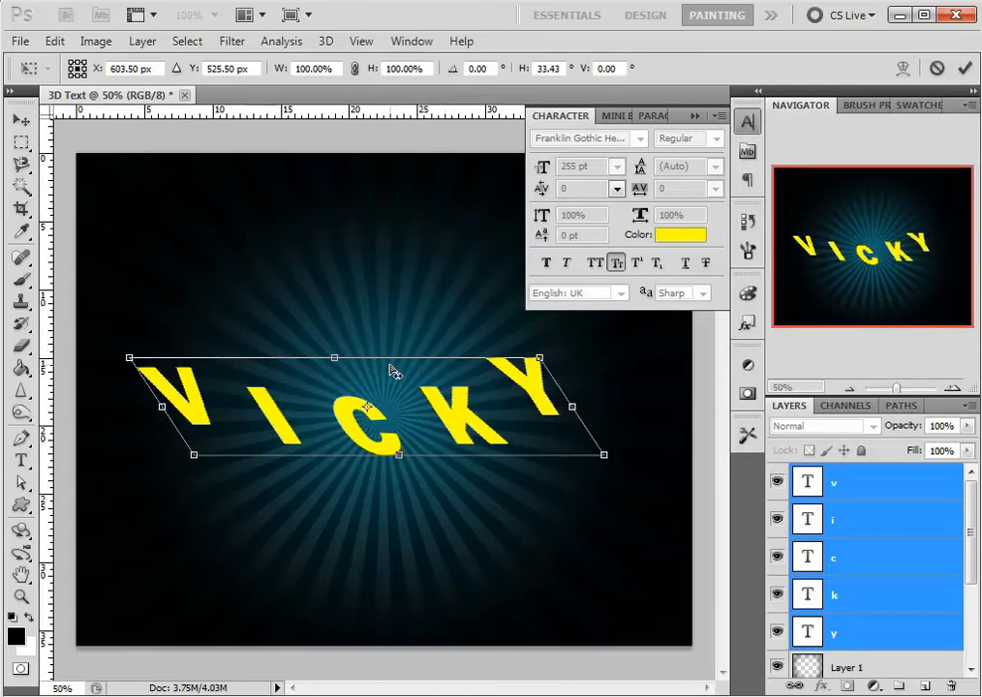
pyautogui.moveTo(544, 465); pyautogui.dragTo(599, 449)
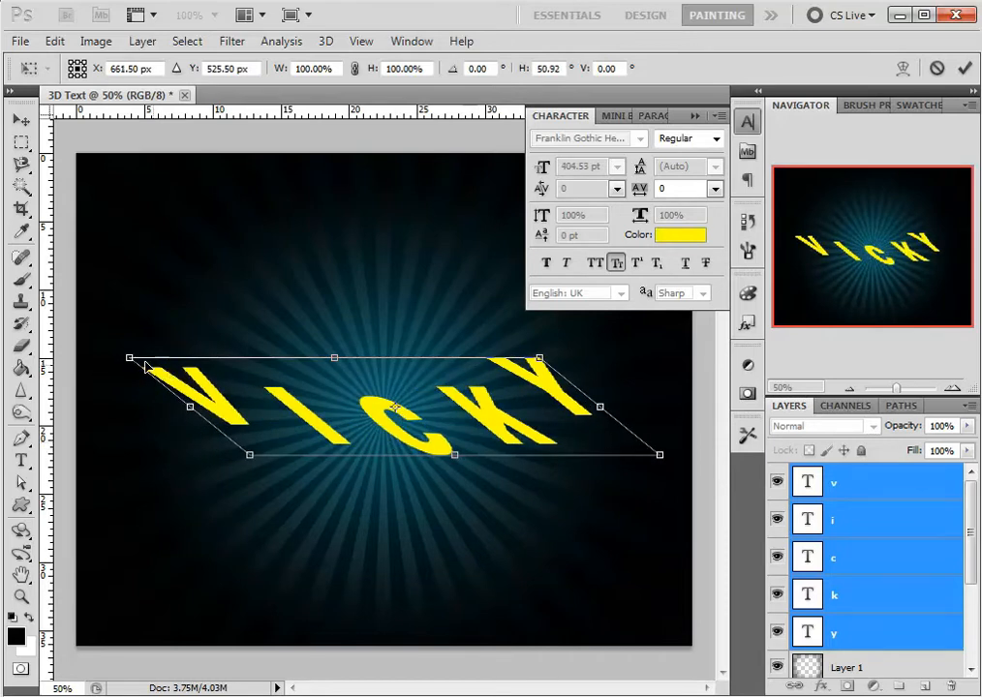
pyautogui.moveTo(211, 428); pyautogui.dragTo(234, 442)
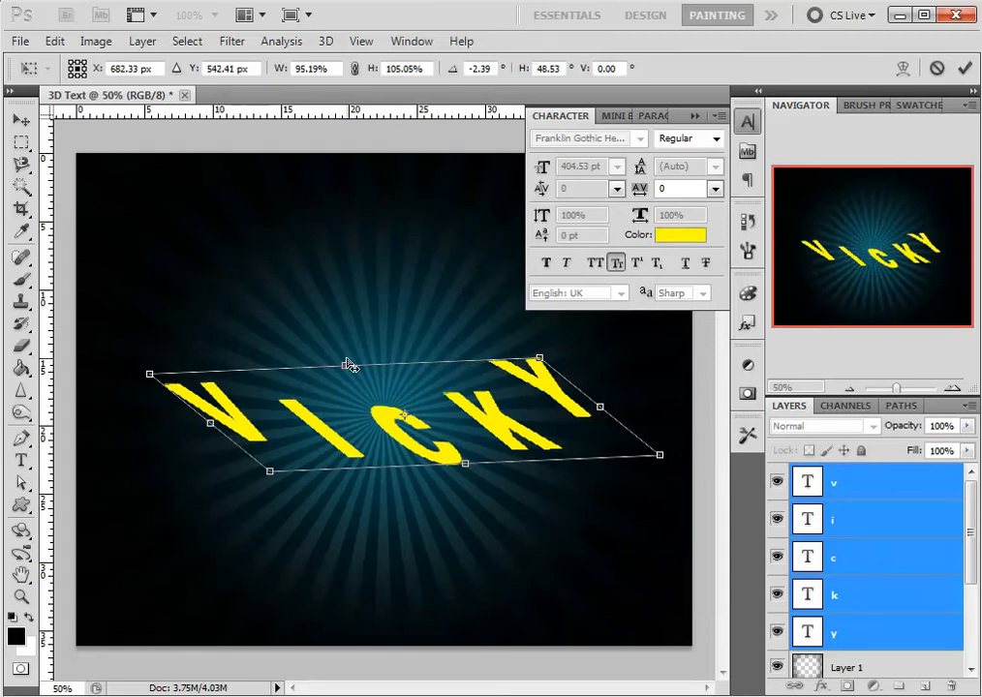
pyautogui.moveTo(348, 374); pyautogui.dragTo(381, 394)
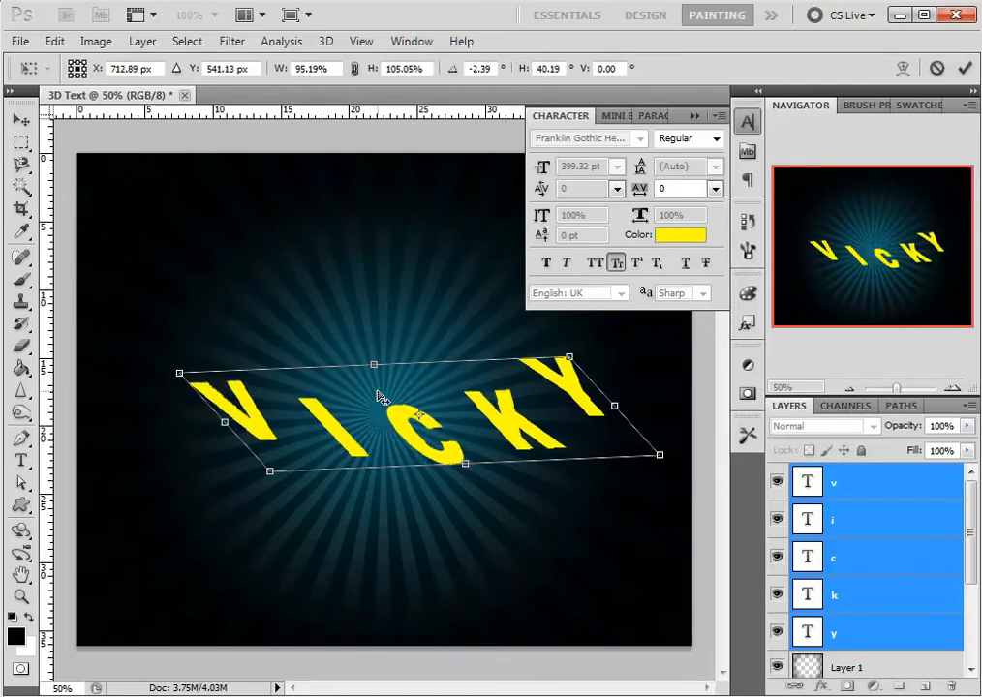
pyautogui.moveTo(528, 441); pyautogui.dragTo(507, 449)
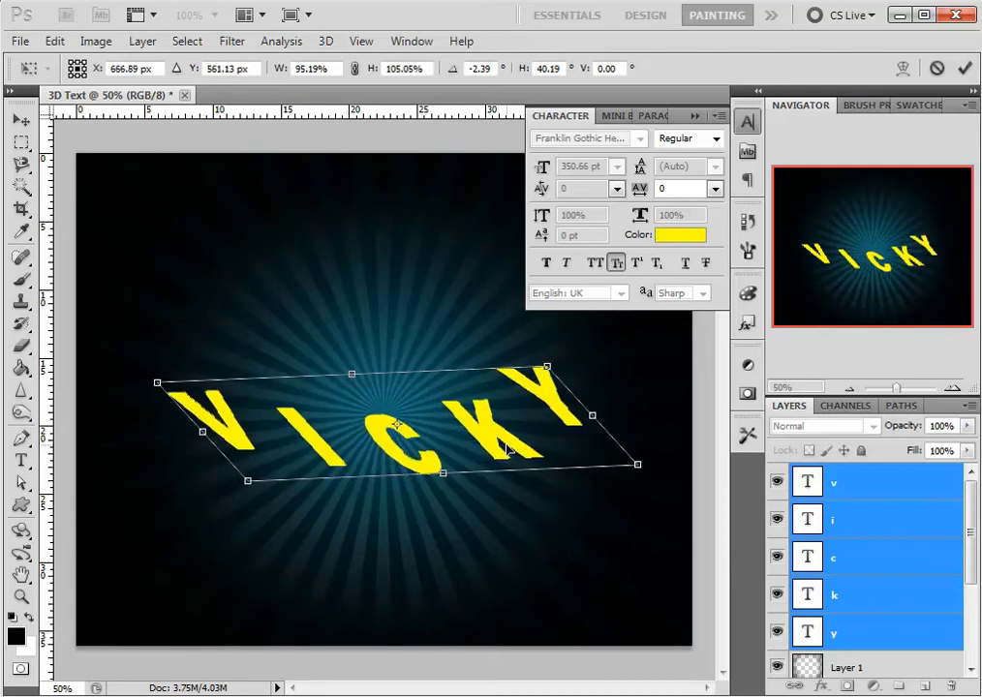
# - Fine-tune the lettering's skew to about 37.5 degrees horizontally with a tilt of about -2.4 degrees, and apply the transform
pyautogui.moveTo(597, 426); pyautogui.dragTo(594, 469)
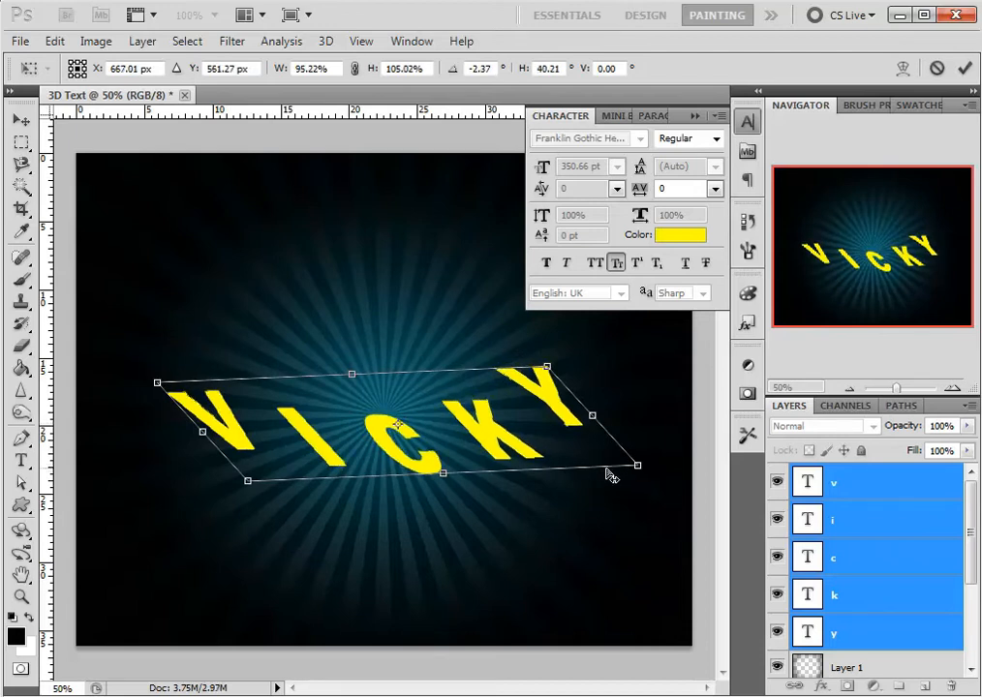
pyautogui.moveTo(445, 467)
pyautogui.mouseDown()
pyautogui.moveTo(464, 447)
pyautogui.moveTo(477, 451)
pyautogui.moveTo(475, 470)
pyautogui.moveTo(456, 477)
pyautogui.mouseUp()
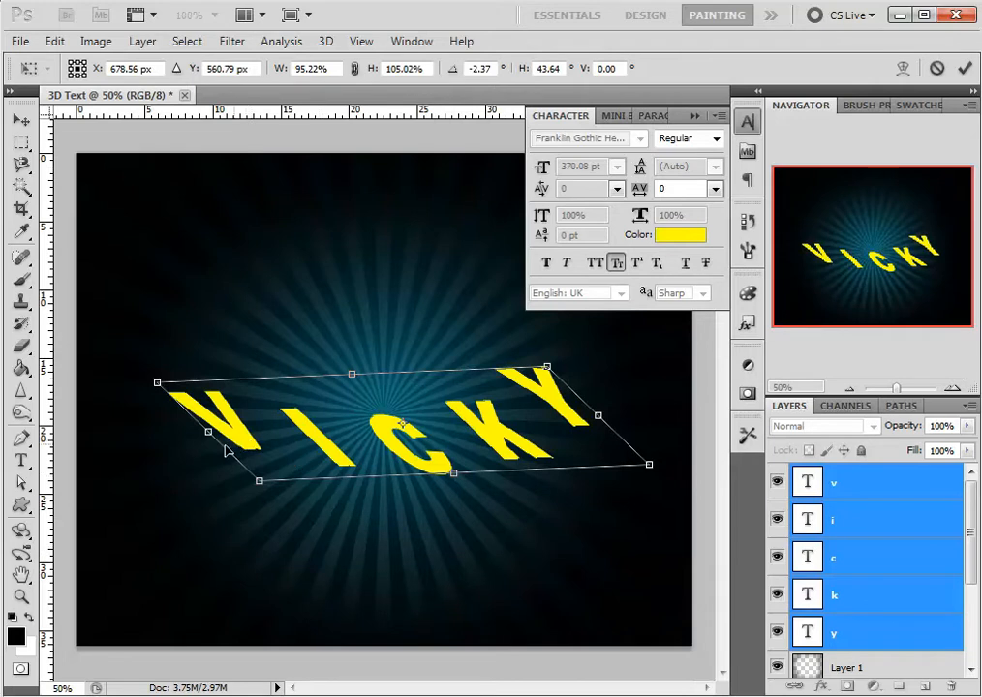
pyautogui.moveTo(210, 435)
pyautogui.mouseDown()
pyautogui.moveTo(233, 479)
pyautogui.moveTo(227, 444)
pyautogui.mouseUp()
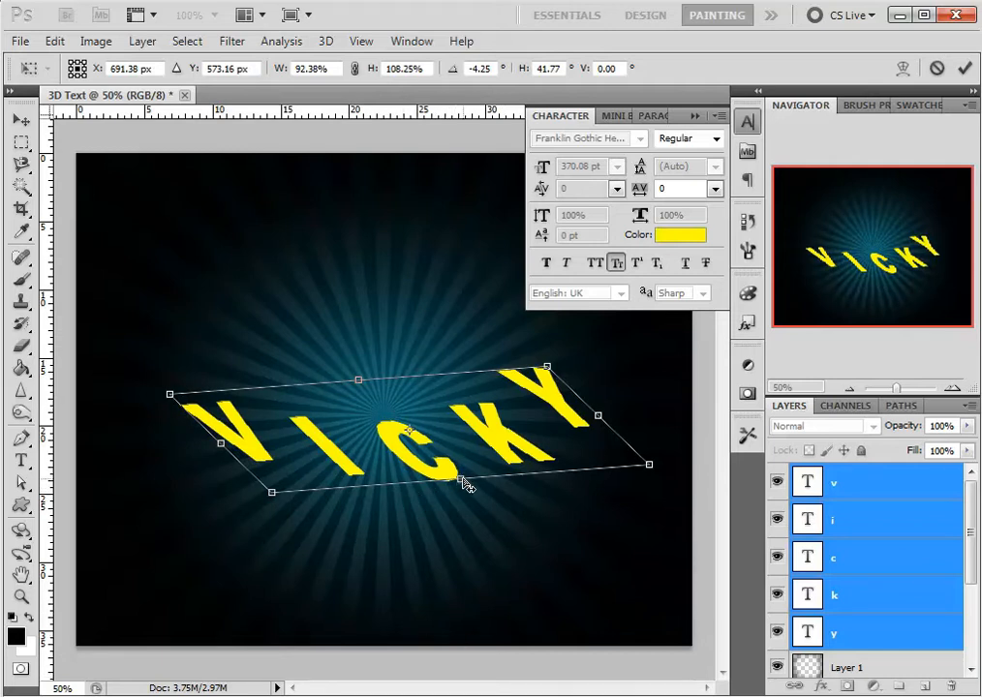
pyautogui.moveTo(462, 483)
pyautogui.mouseDown()
pyautogui.moveTo(477, 464)
pyautogui.moveTo(438, 467)
pyautogui.moveTo(448, 471)
pyautogui.mouseUp()
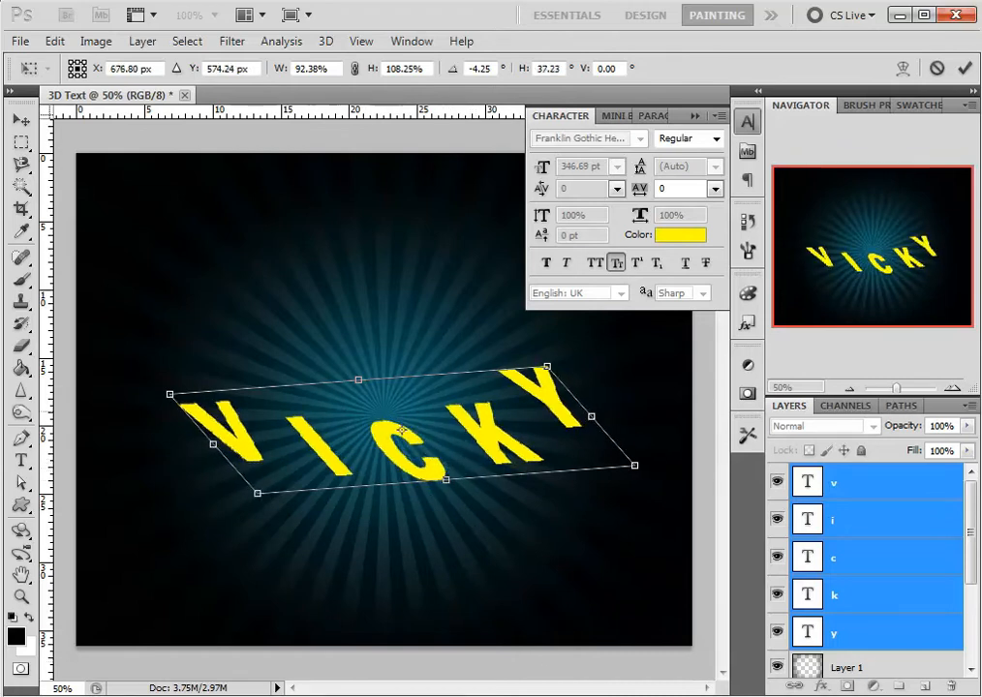
pyautogui.moveTo(592, 422)
pyautogui.mouseDown()
pyautogui.moveTo(613, 429)
pyautogui.moveTo(601, 428)
pyautogui.mouseUp()
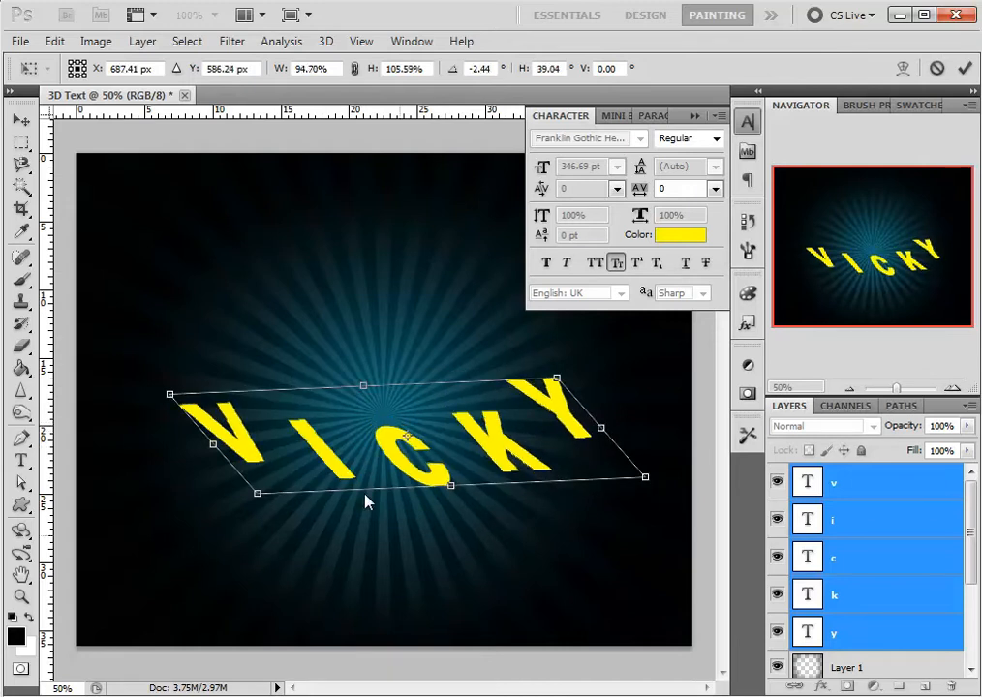
pyautogui.moveTo(370, 392)
pyautogui.mouseDown()
pyautogui.moveTo(347, 394)
pyautogui.moveTo(364, 393)
pyautogui.mouseUp()
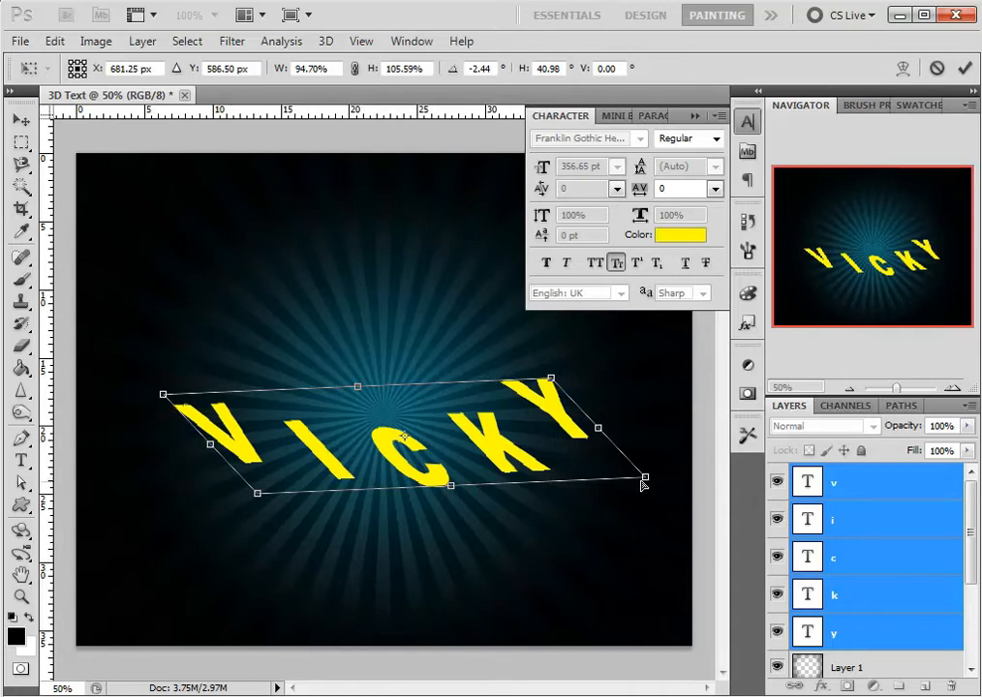
pyautogui.moveTo(648, 482)
pyautogui.mouseDown()
pyautogui.moveTo(649, 453)
pyautogui.moveTo(648, 477)
pyautogui.mouseUp()
pyautogui.moveTo(360, 394)
pyautogui.mouseDown()
pyautogui.moveTo(334, 401)
pyautogui.moveTo(364, 399)
pyautogui.mouseUp()
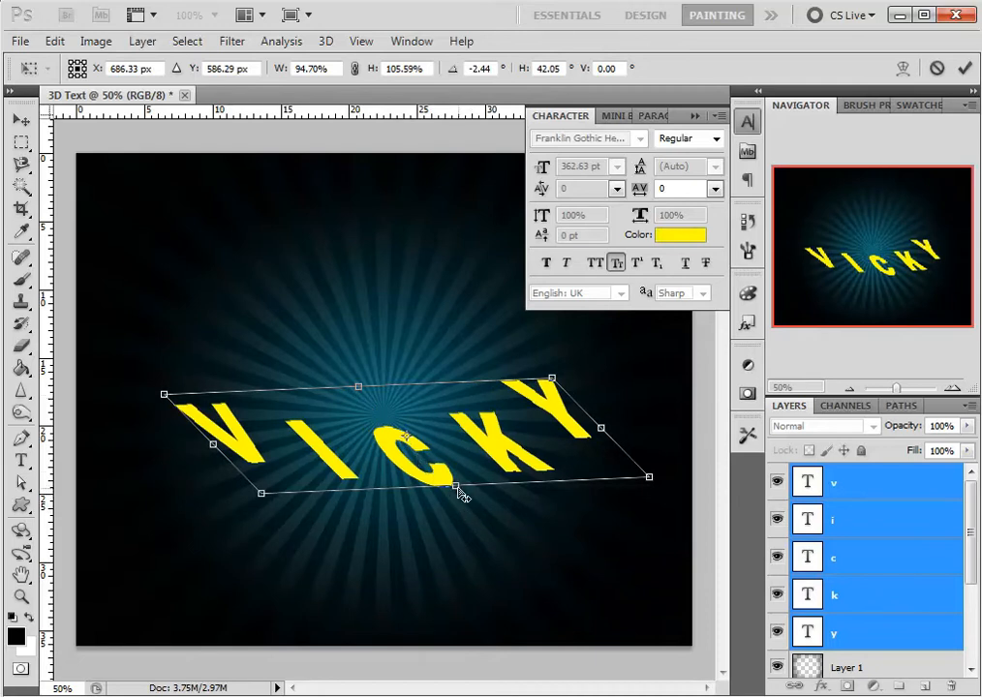
pyautogui.moveTo(264, 498)
pyautogui.mouseDown()
pyautogui.moveTo(317, 498)
pyautogui.moveTo(233, 510)
pyautogui.moveTo(264, 508)
pyautogui.moveTo(251, 508)
pyautogui.mouseUp()
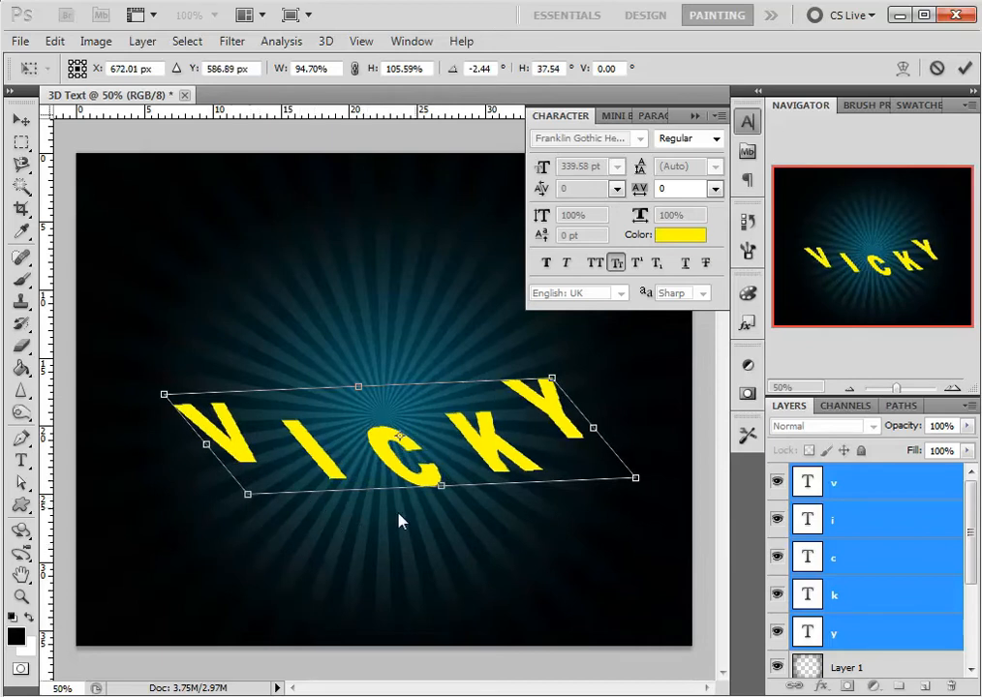
pyautogui.click(965, 74)
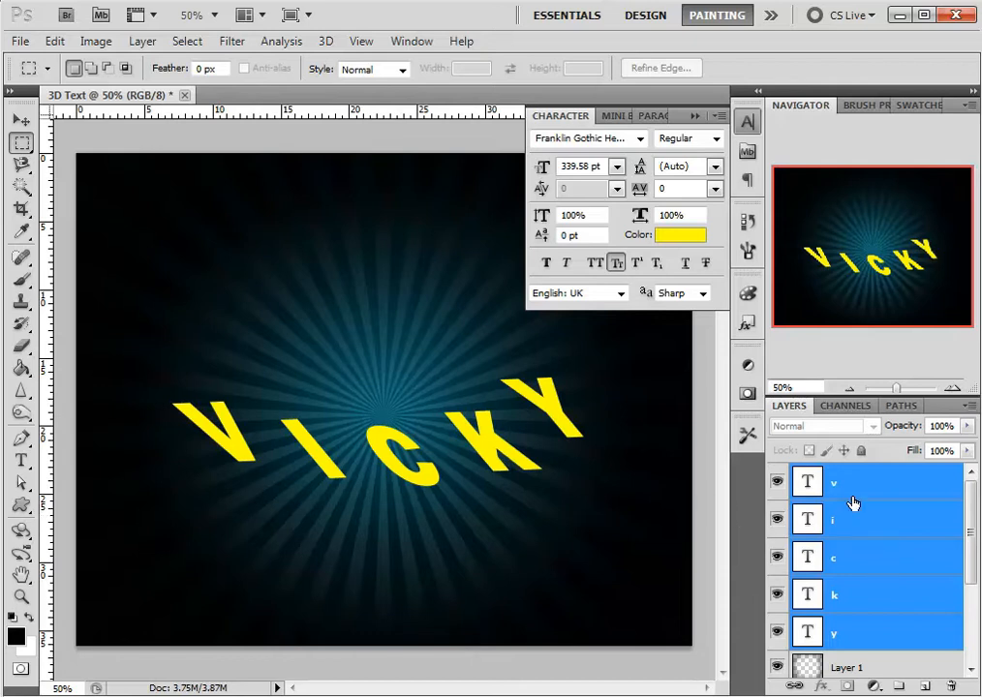
# - Duplicate the five selected letter layers within the 3D Text document
pyautogui.rightClick(861, 544)
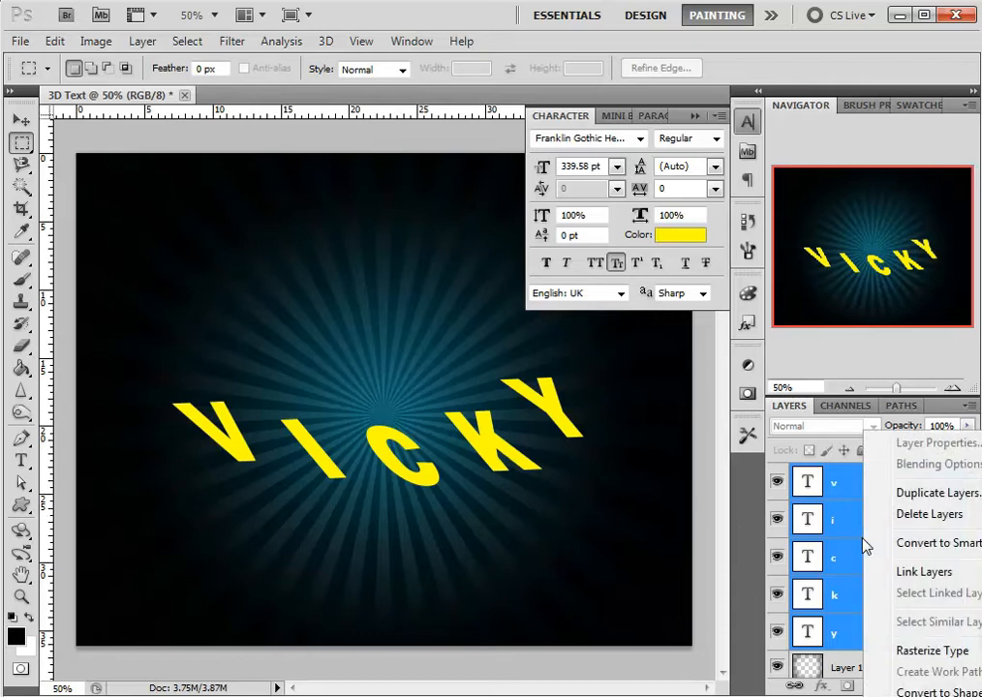
pyautogui.click(920, 496)
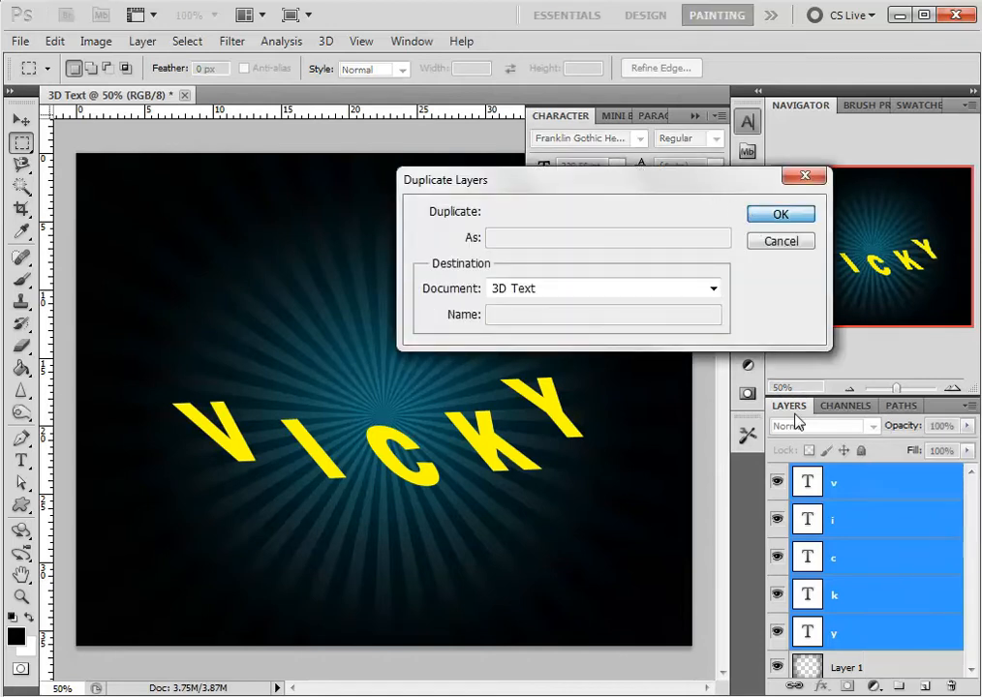
pyautogui.click(779, 215)
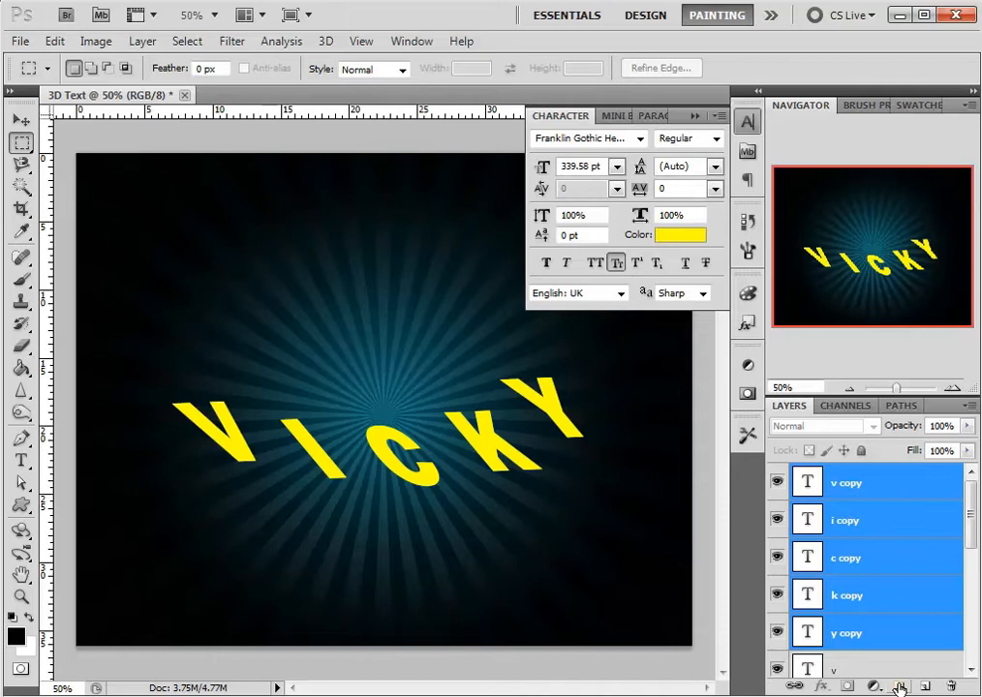
# - Create a new layer group above the copied letters and name it text
pyautogui.click(898, 686)
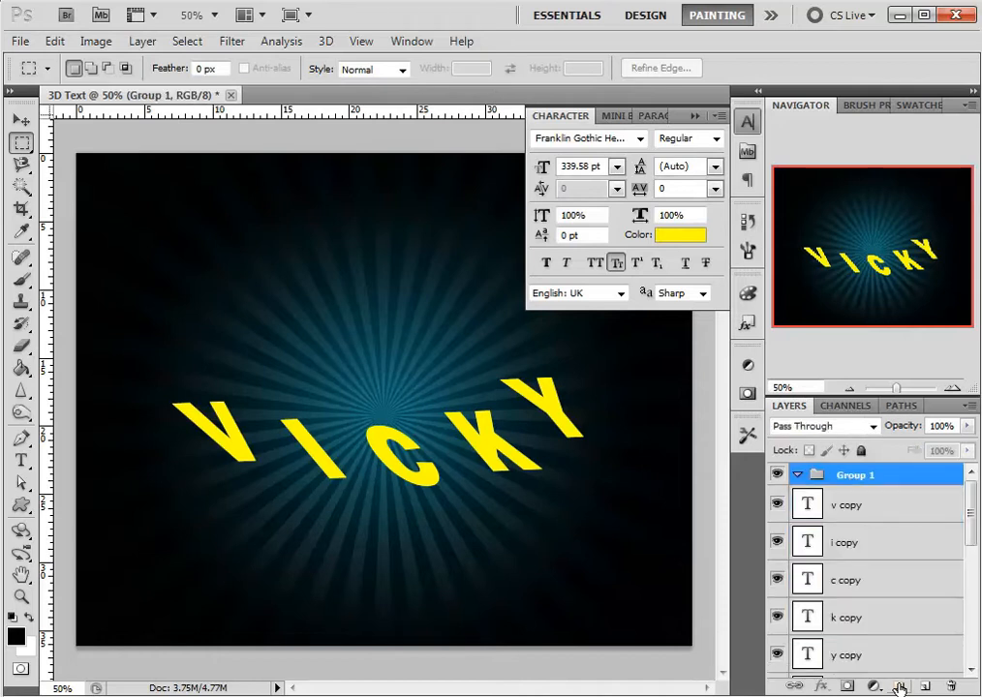
pyautogui.doubleClick(854, 476)
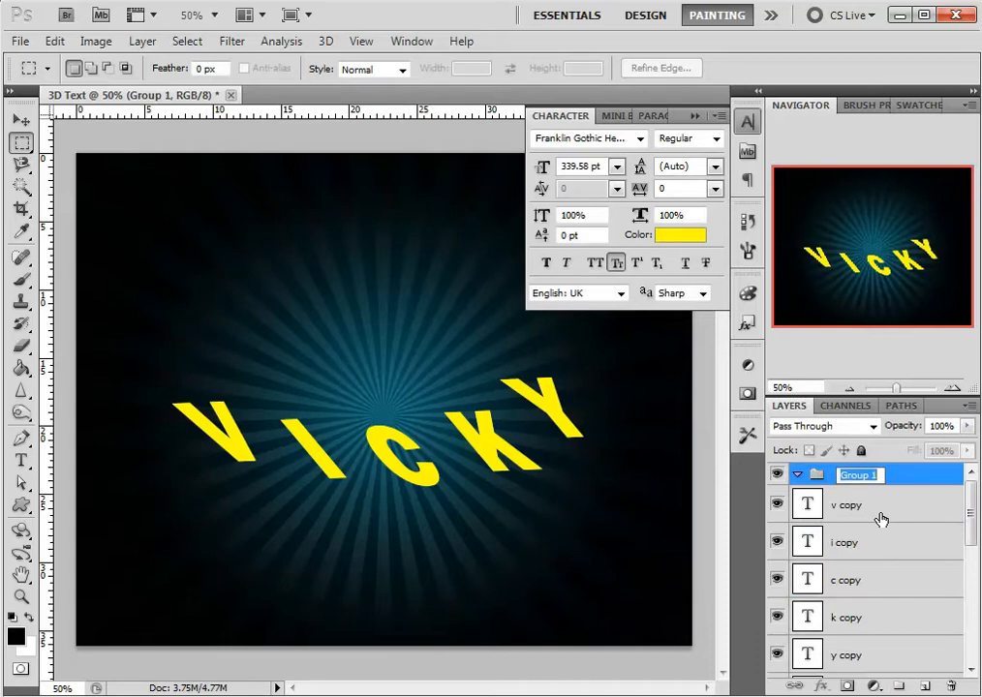
pyautogui.write('text')
pyautogui.press('Return')
# - Select the five copied letter layers, v copy through y copy, and move them into the text group
pyautogui.click(879, 519)
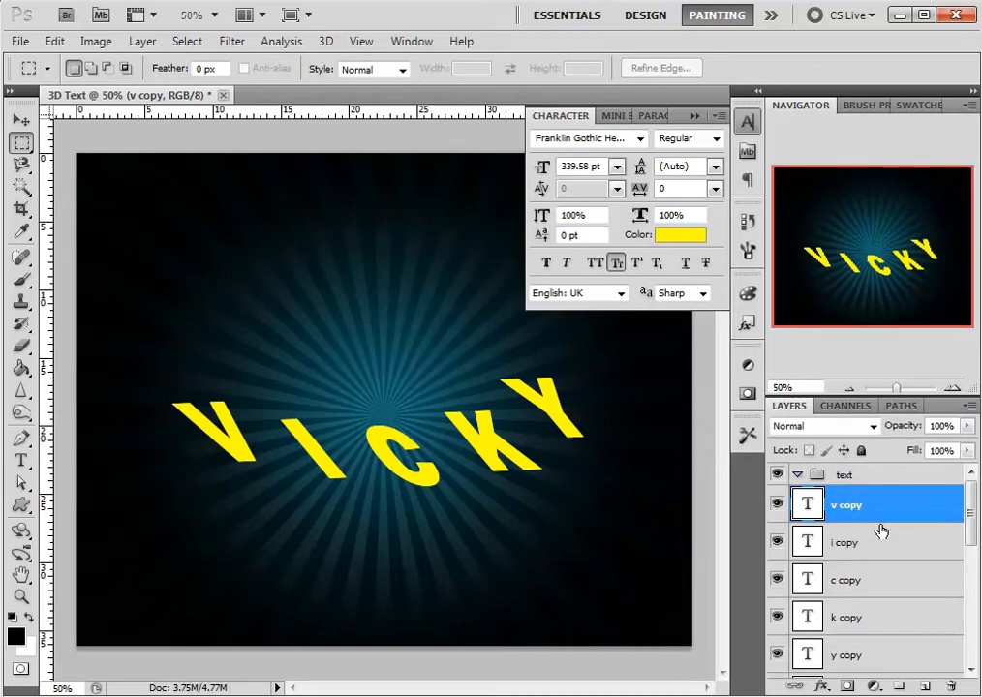
pyautogui.scroll(-1, 878, 542)
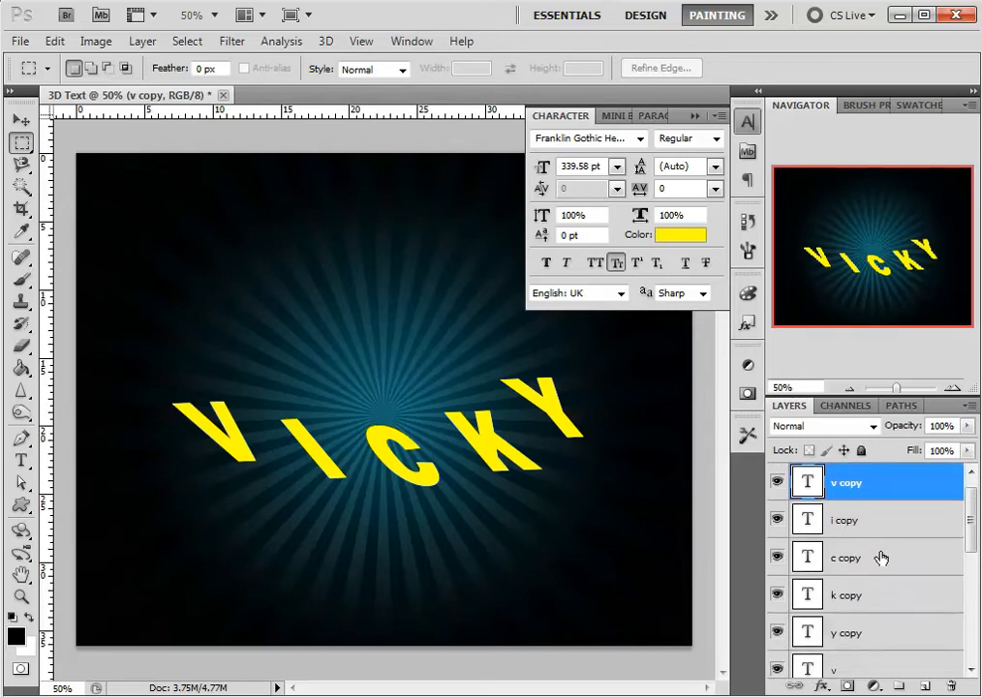
pyautogui.keyDown('shift'); pyautogui.click(855, 638); pyautogui.keyUp('shift')
pyautogui.scroll(1, 888, 605)
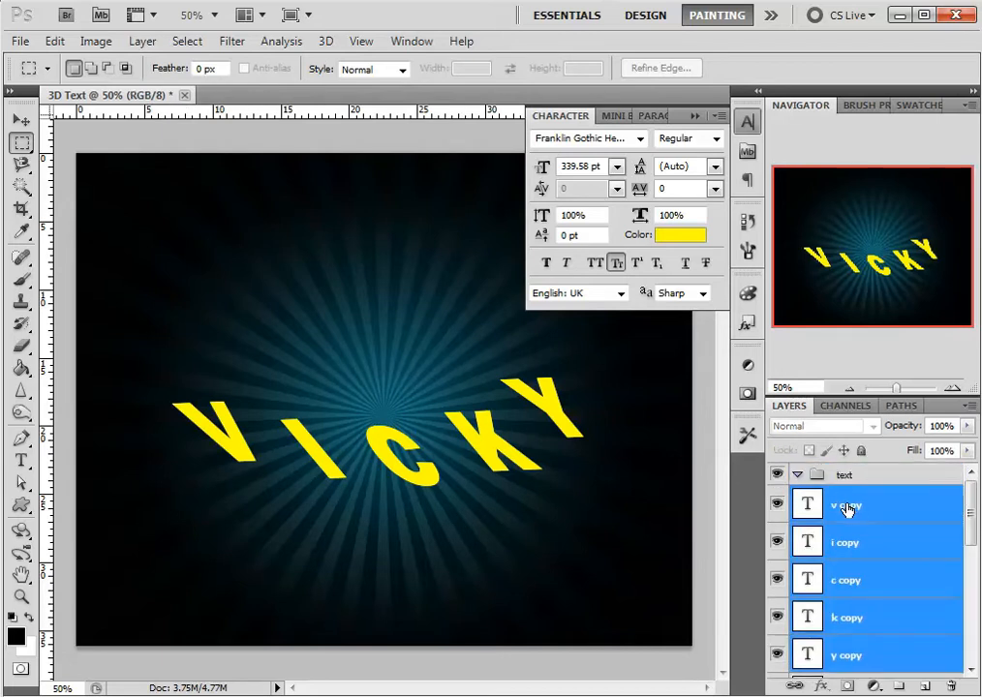
pyautogui.moveTo(847, 510); pyautogui.dragTo(848, 476)
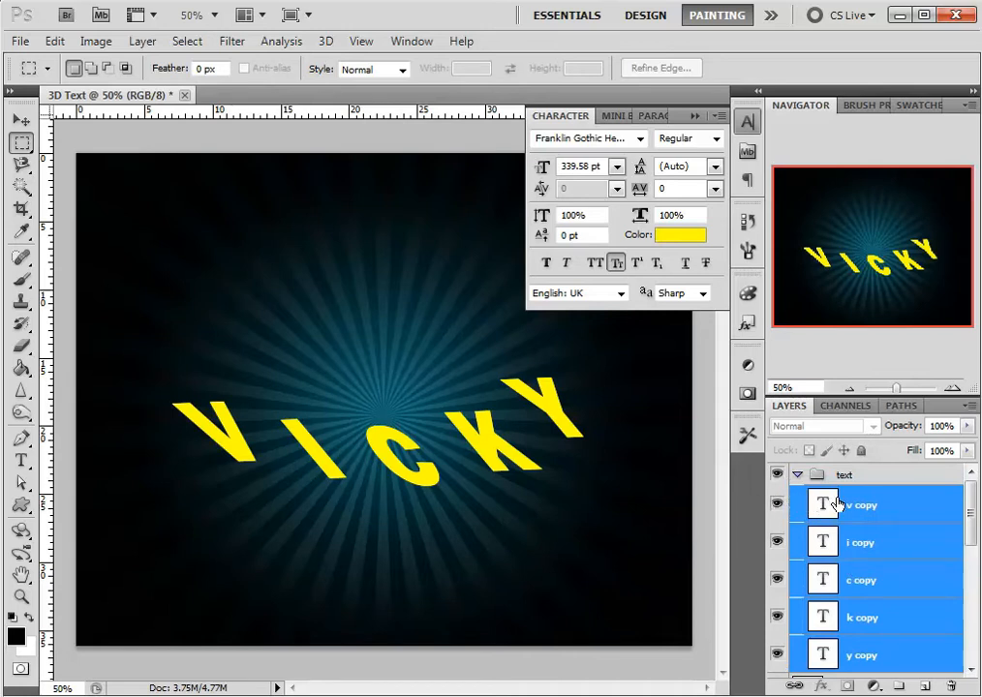
pyautogui.scroll(-2, 826, 580)
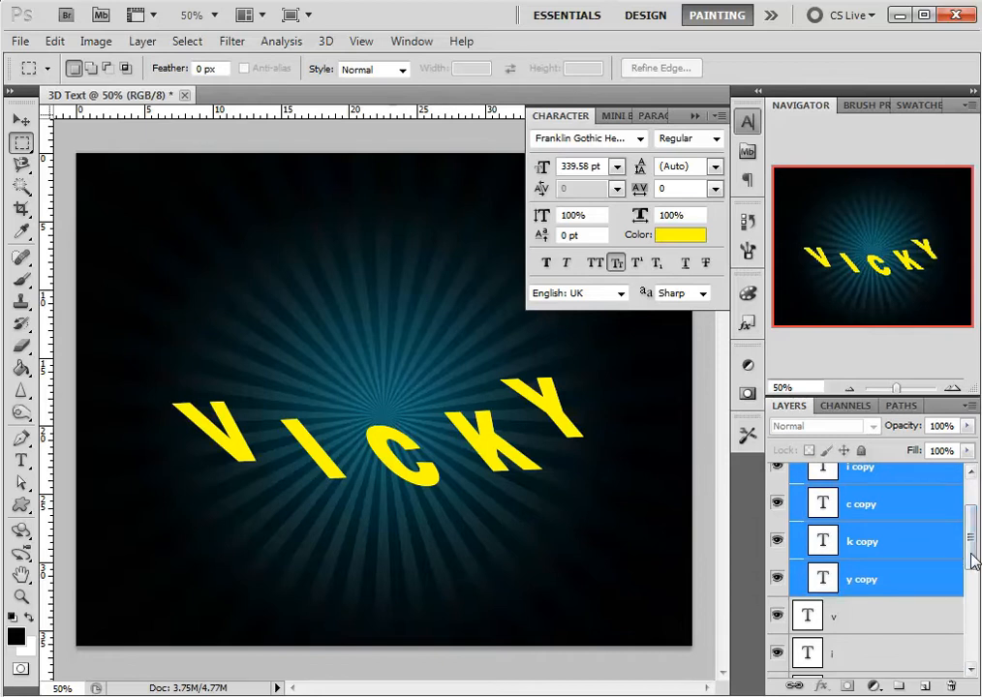
pyautogui.scroll(2, 974, 559)
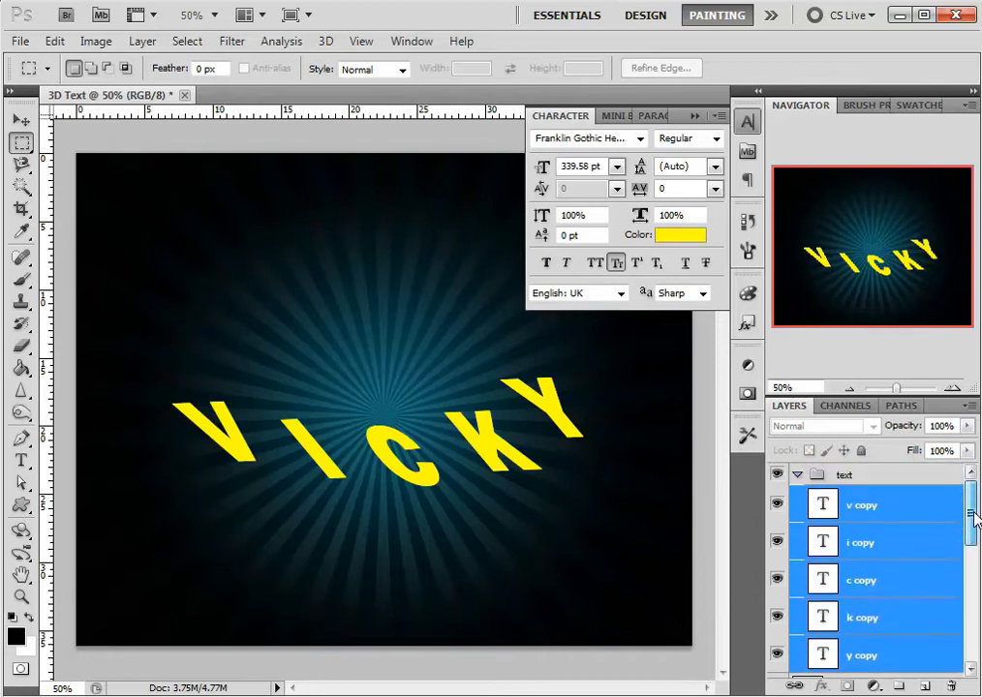
# - Collapse the text group and hide it, leaving only the original letters displayed
pyautogui.click(798, 475)
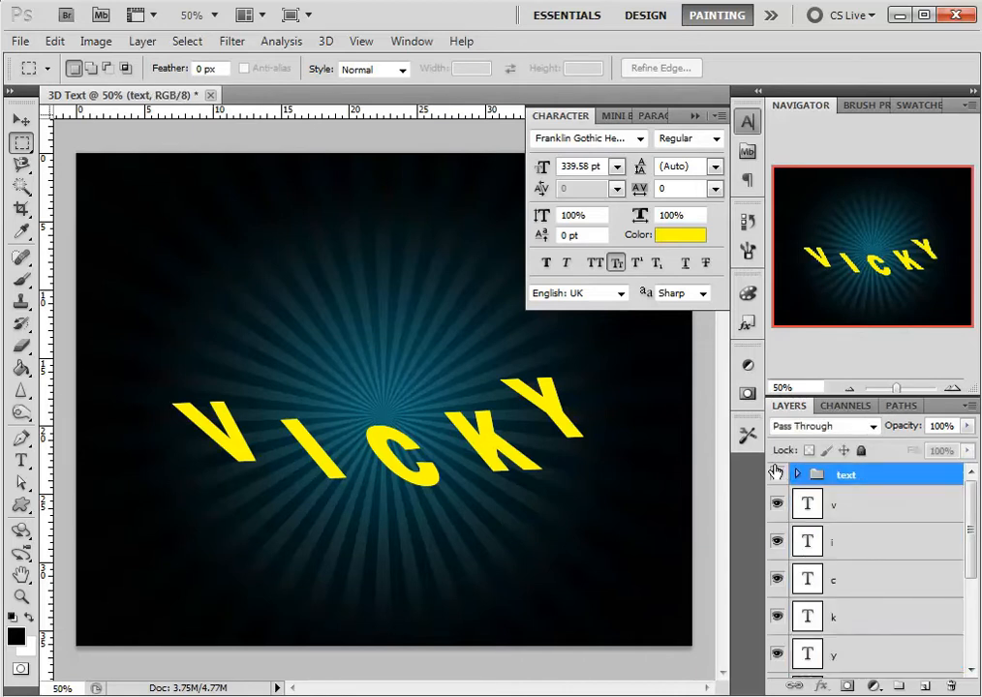
pyautogui.click(777, 475)
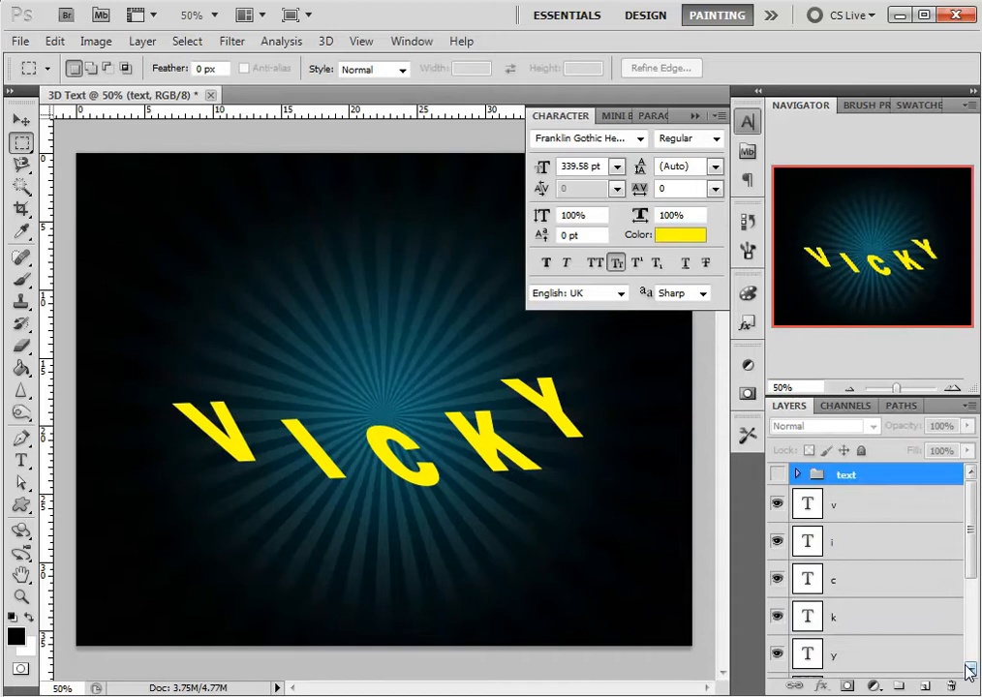
pyautogui.click(777, 475)
pyautogui.click(777, 475)
pyautogui.click(961, 511)
pyautogui.moveTo(969, 511)
pyautogui.mouseDown()
pyautogui.moveTo(973, 544)
pyautogui.moveTo(975, 527)
pyautogui.mouseUp()
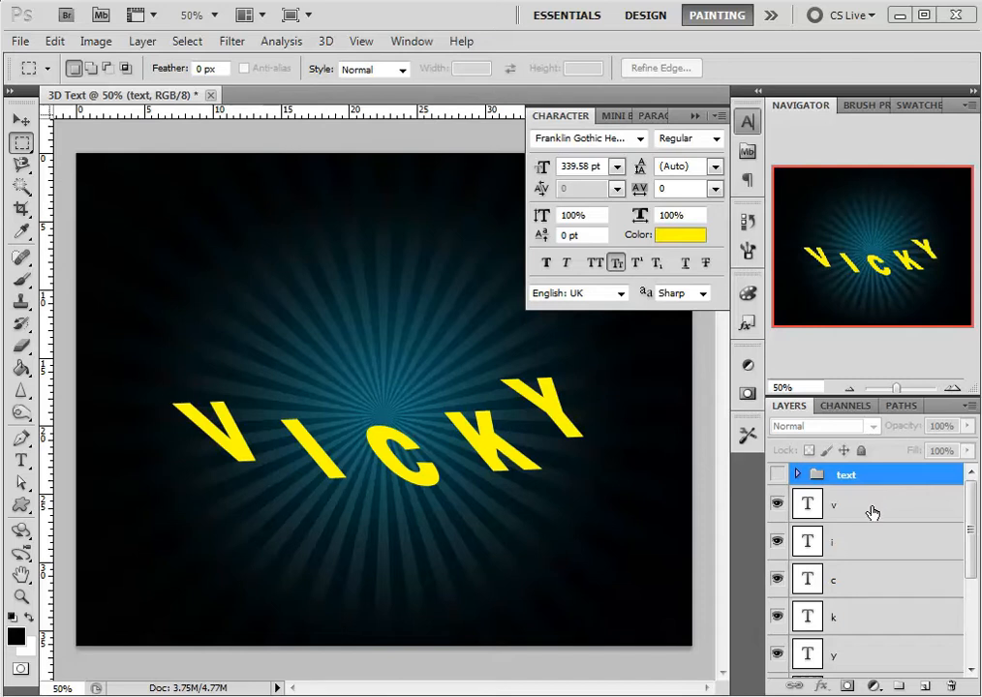
# - Select the original letter layers v through y and merge them into a single layer
pyautogui.click(871, 512)
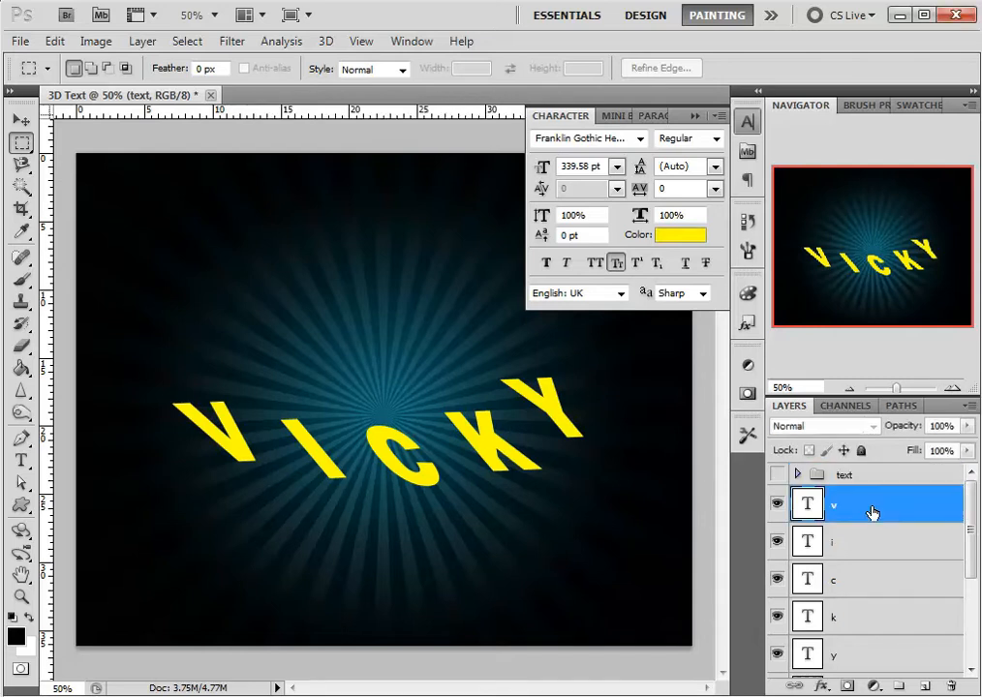
pyautogui.keyDown('shift'); pyautogui.click(859, 667); pyautogui.keyUp('shift')
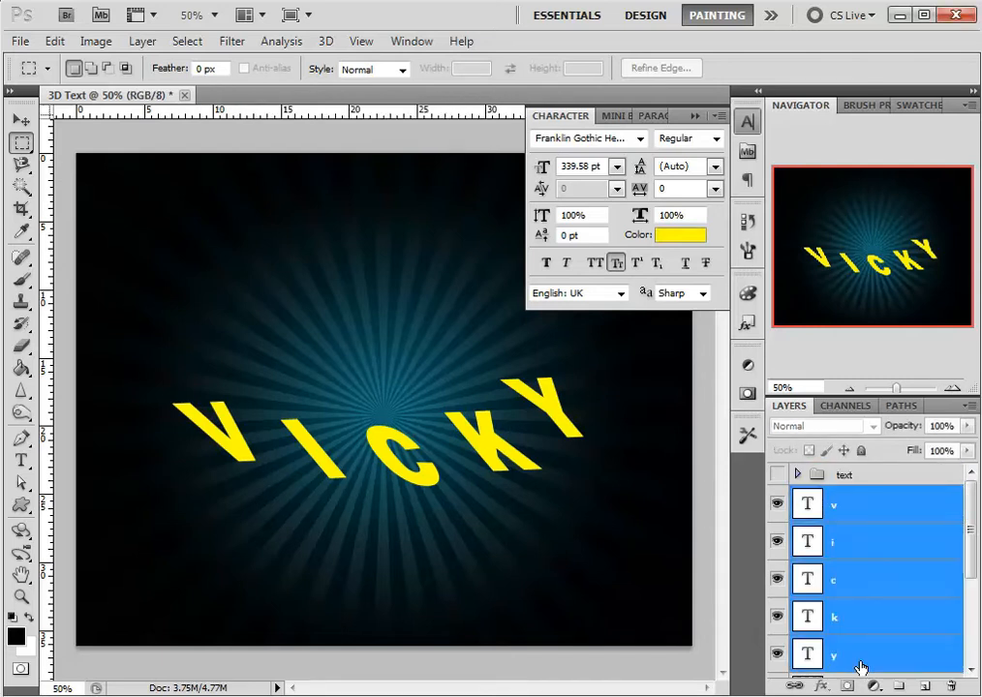
pyautogui.rightClick(876, 565)
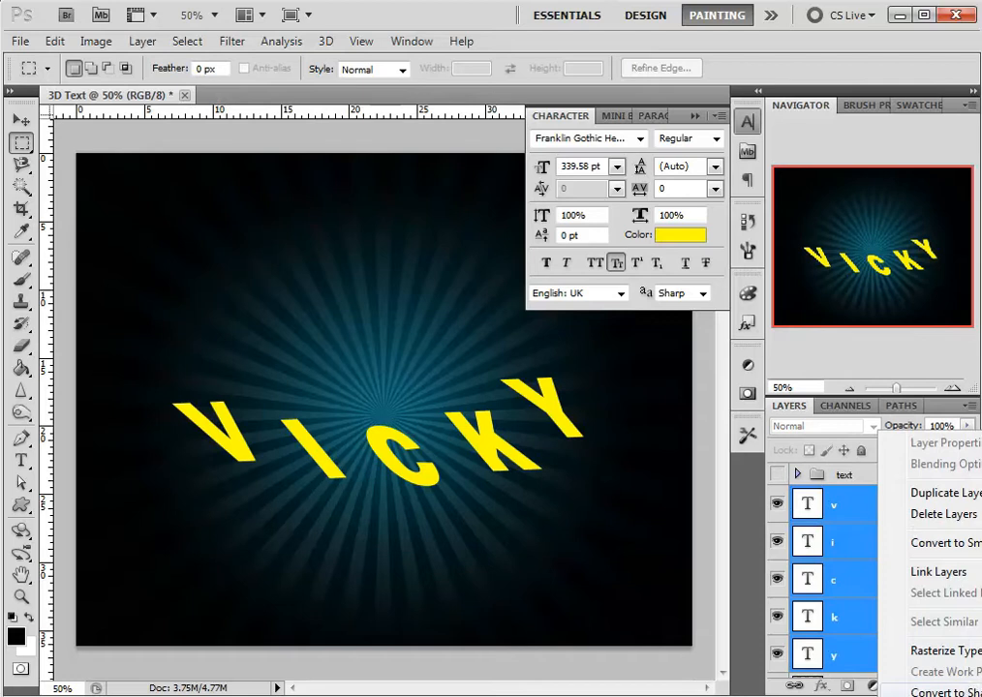
pyautogui.rightClick(844, 494)
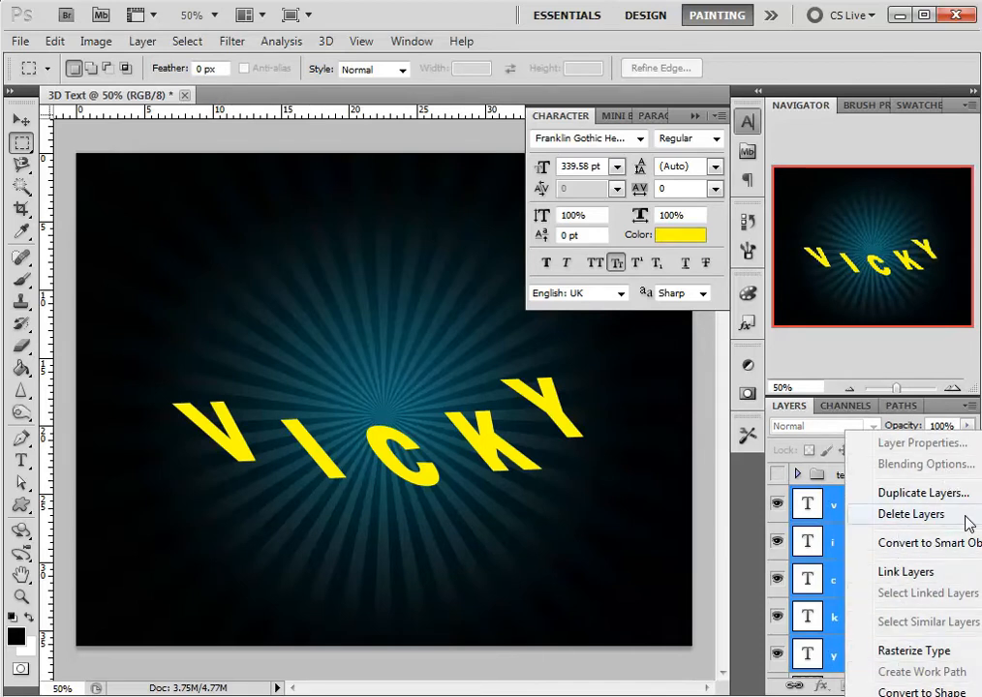
pyautogui.click(743, 499)
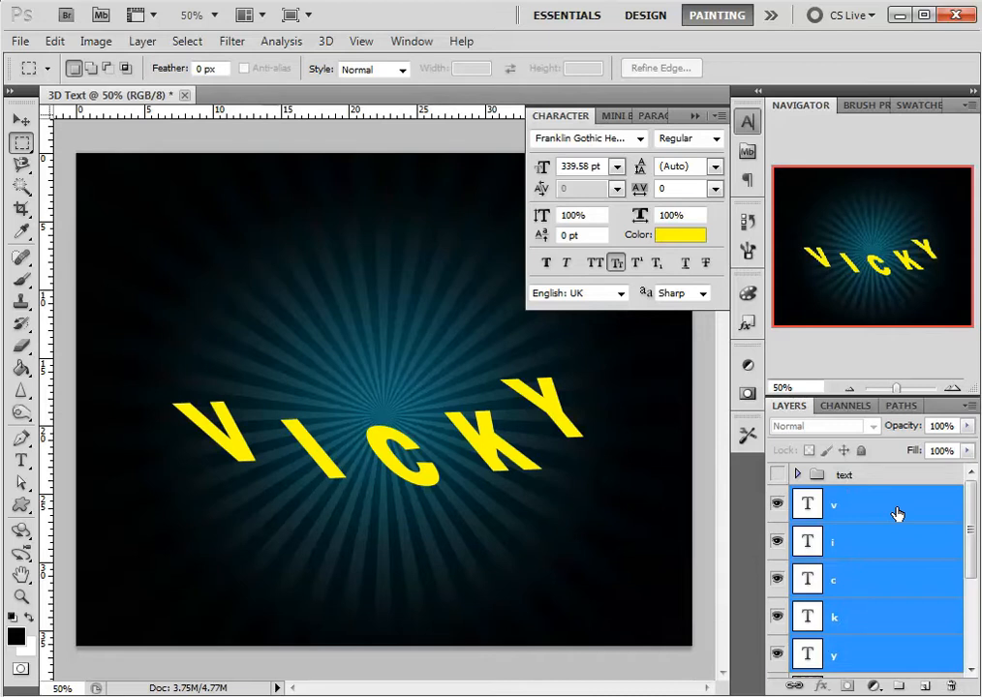
pyautogui.hotkey('ctrl', 'e')
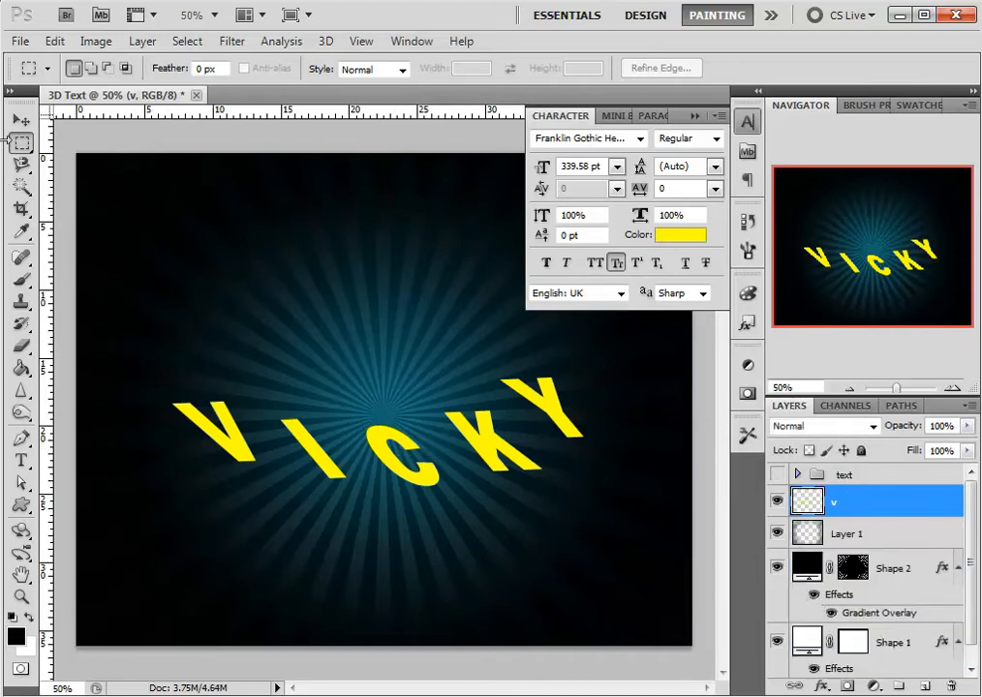
# - Switch to the Move tool and undo the merge of the original letter layers
pyautogui.click(20, 119)
pyautogui.moveTo(399, 488); pyautogui.dragTo(433, 418)
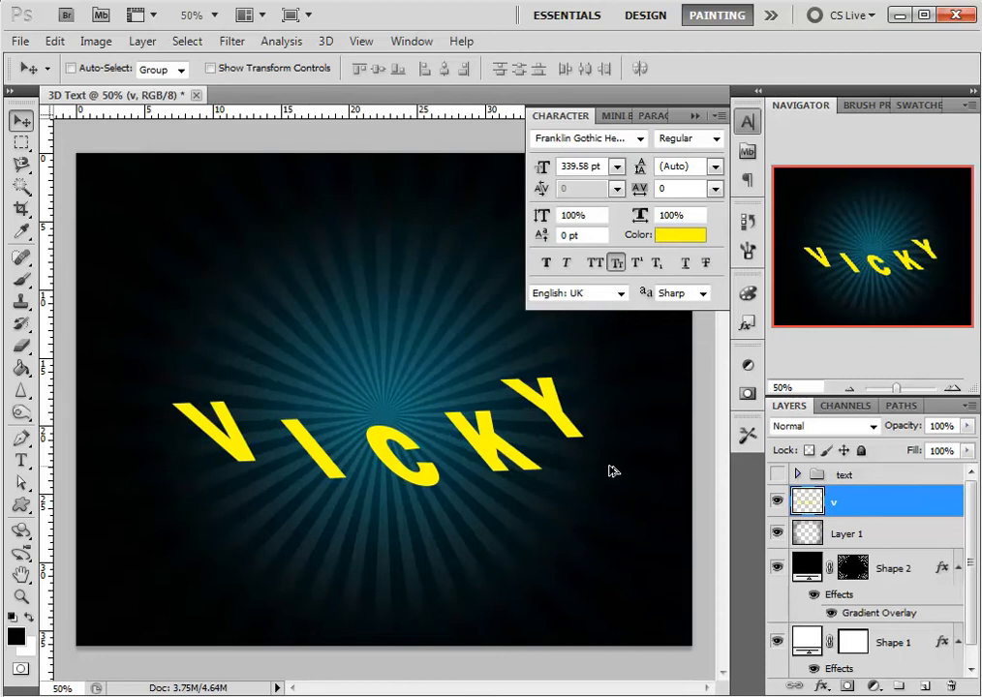
pyautogui.hotkey('ctrl', 'z')
# - Select the original letter type layers v through y and rasterize their type
pyautogui.click(838, 519)
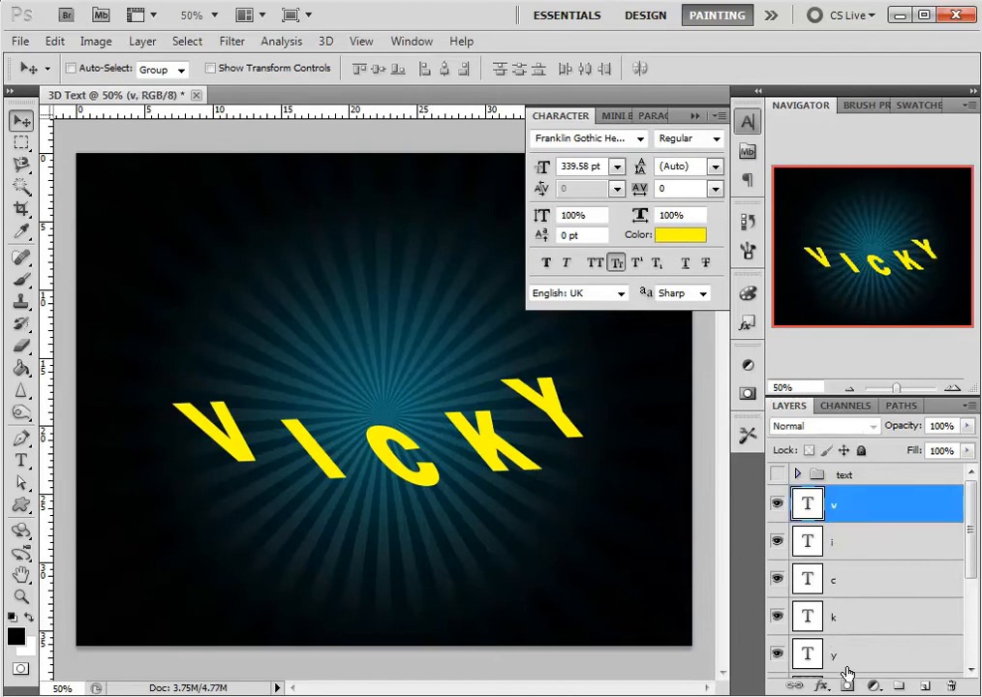
pyautogui.keyDown('shift'); pyautogui.click(843, 655); pyautogui.keyUp('shift')
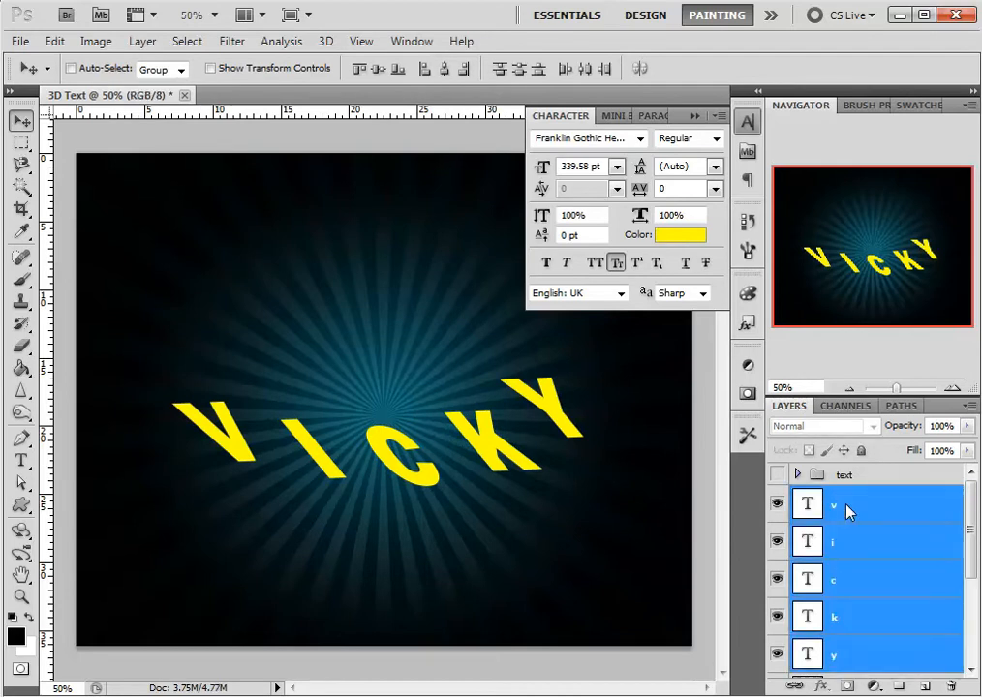
pyautogui.rightClick(846, 511)
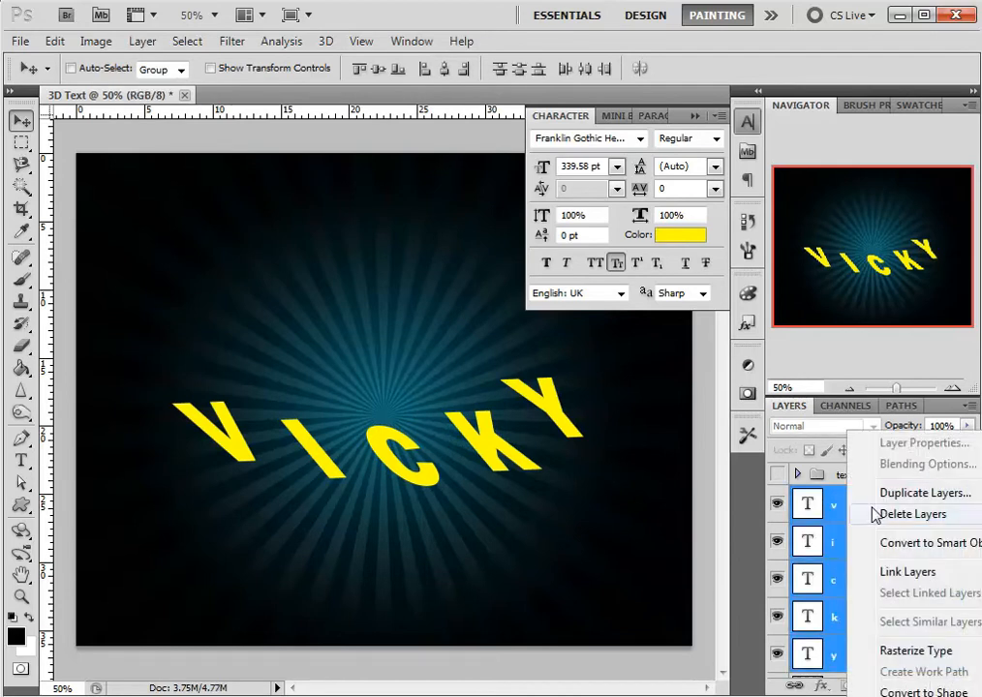
pyautogui.click(931, 652)
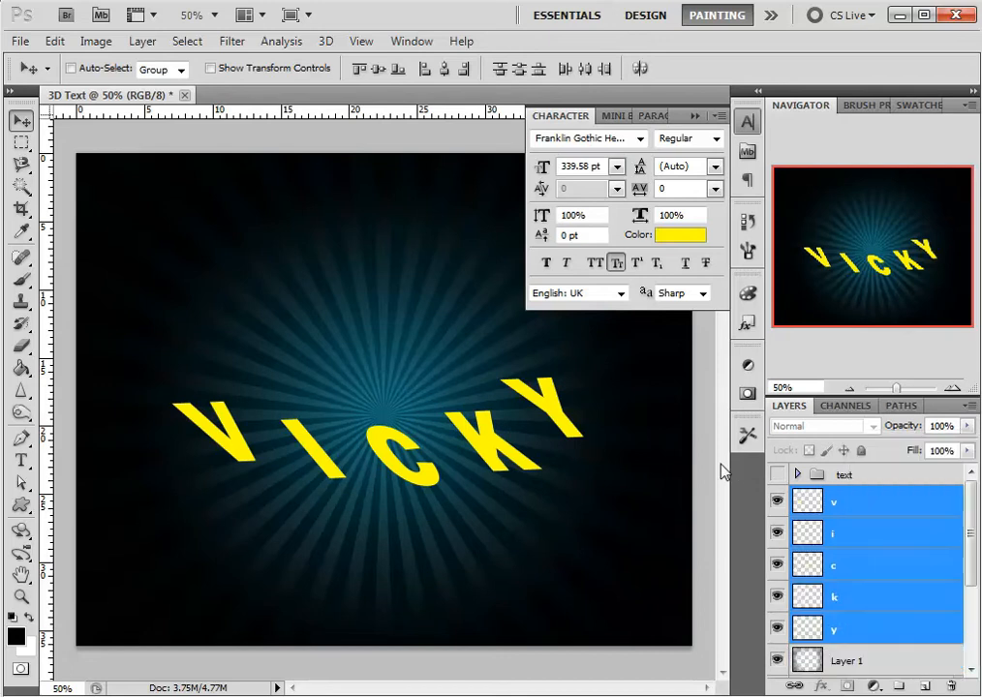
# - Merge the five selected rasterized letter layers, v through y, into a single layer
pyautogui.rightClick(874, 517)
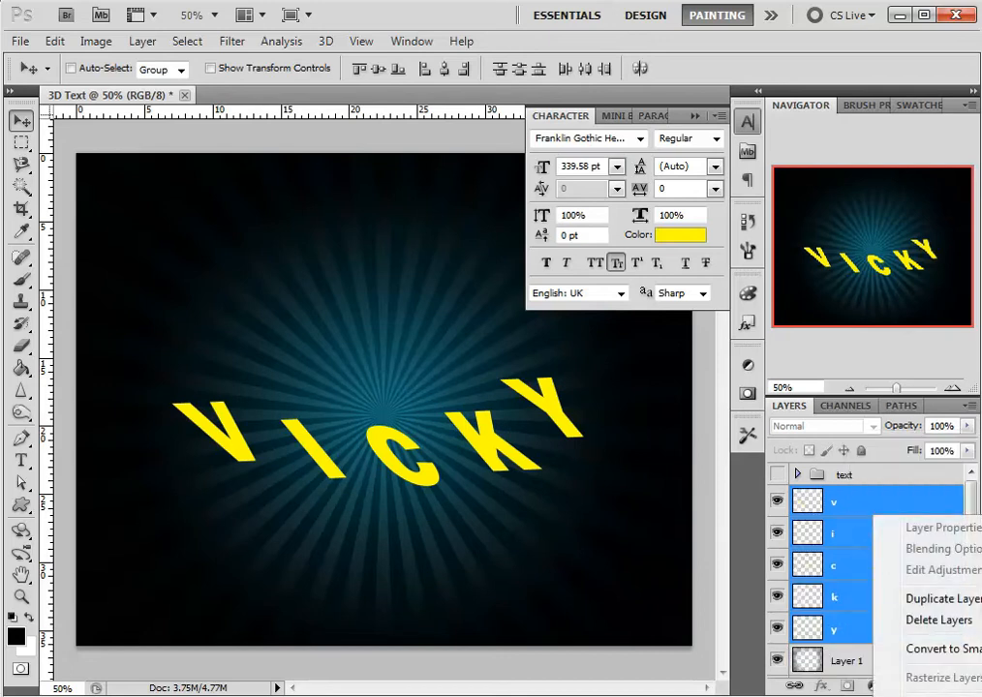
pyautogui.rightClick(829, 627)
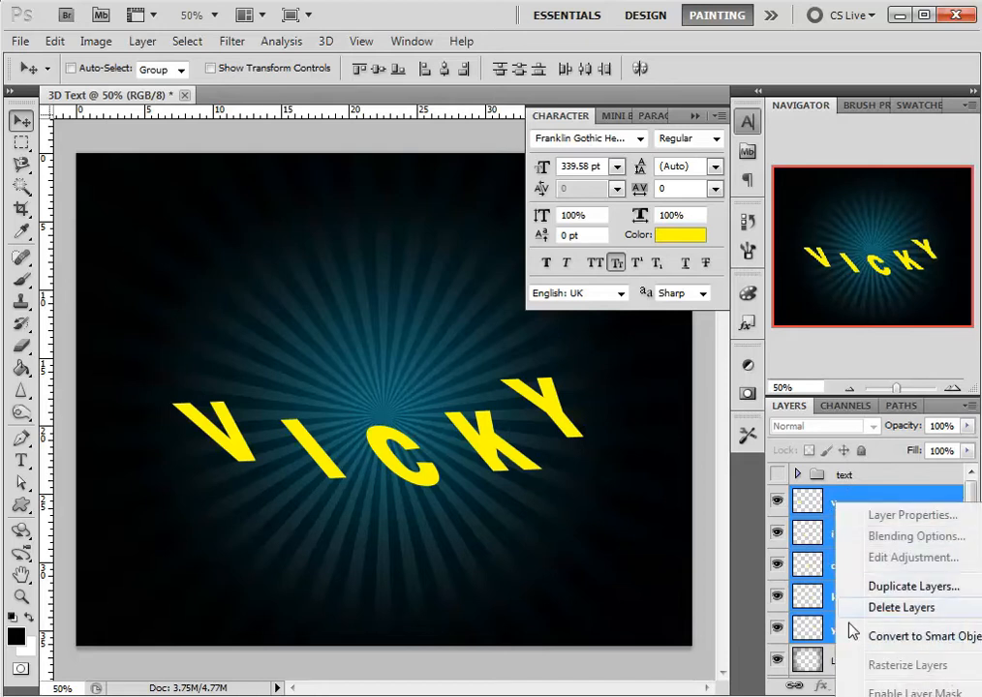
pyautogui.rightClick(826, 627)
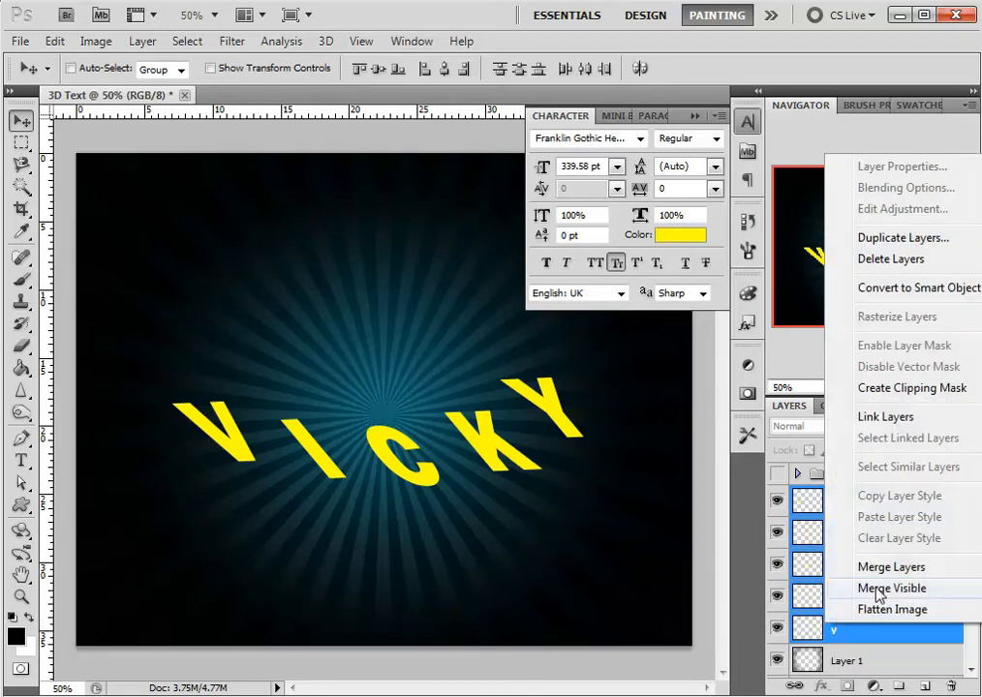
pyautogui.click(876, 568)
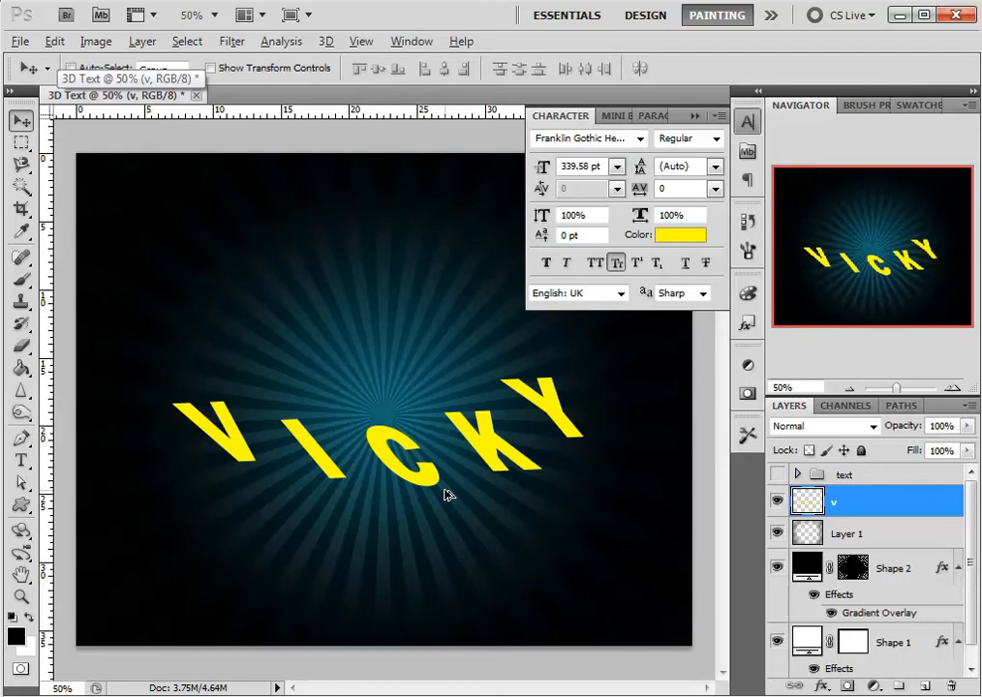
pyautogui.press('alt')
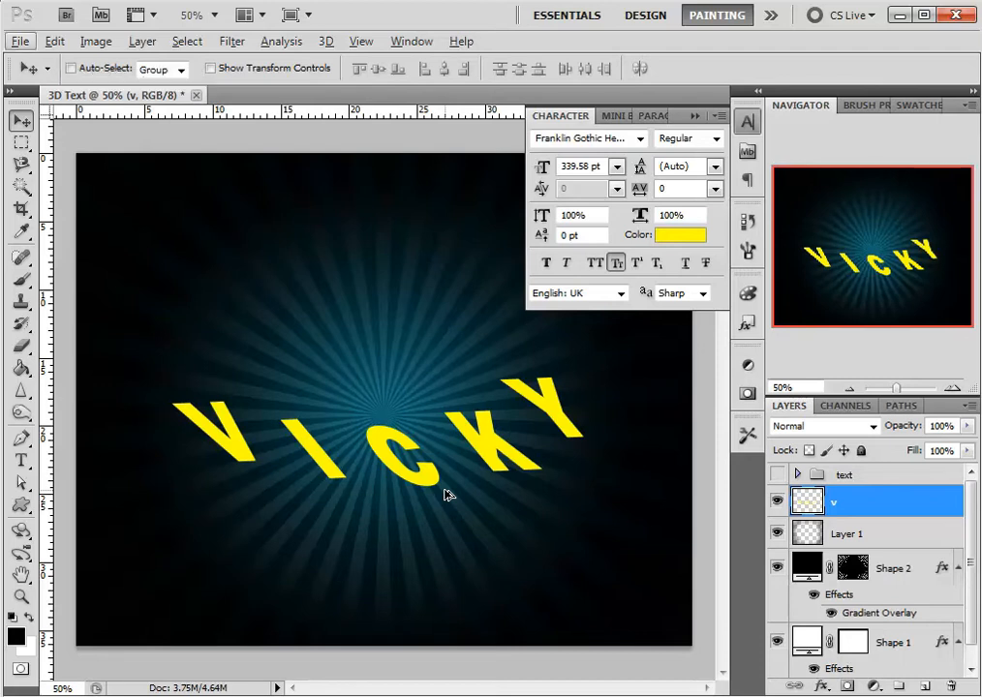
pyautogui.hotkey('alt', 'f')
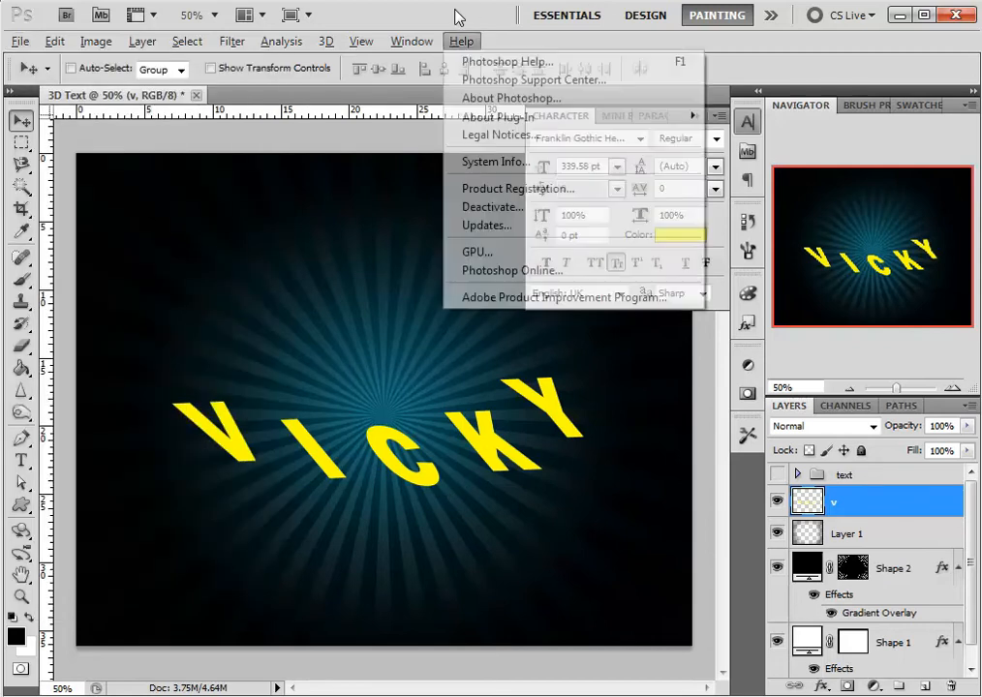
pyautogui.click(455, 10)
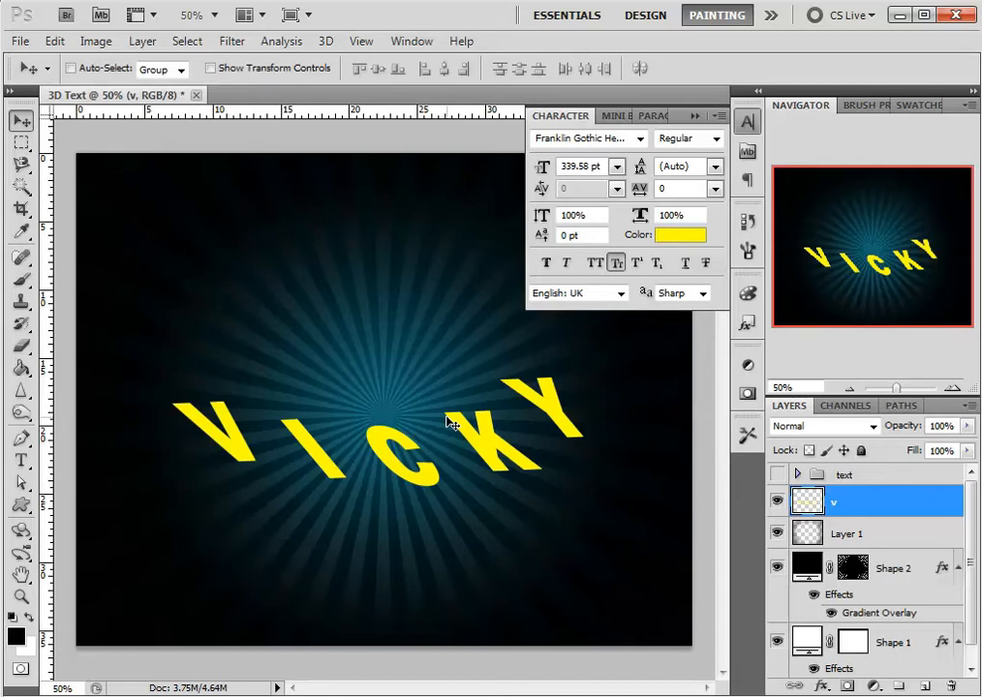
# - Build the extrusion by repeatedly duplicating the merged letter layer, nudging each copy one step down, up to v copy 30
pyautogui.hotkey('ctrl', 'j')
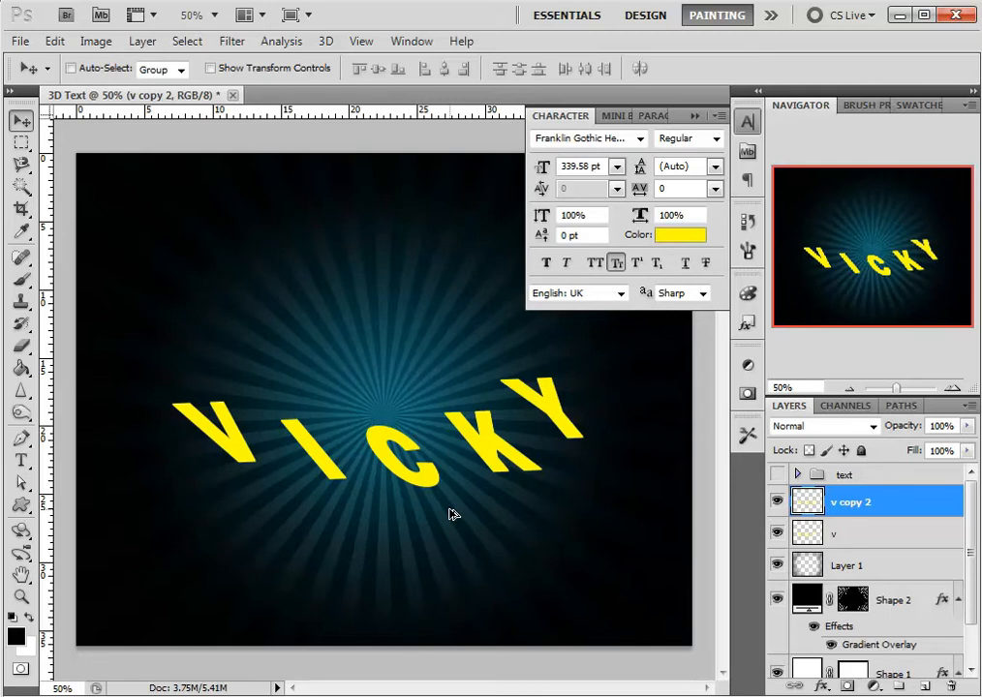
pyautogui.hotkey('ctrl', 'j')
pyautogui.hotkey('ctrl', 'j')
pyautogui.hotkey('ctrl', 'j')
pyautogui.hotkey('ctrl', 'j')
pyautogui.hotkey('ctrl', 'j')
pyautogui.hotkey('ctrl', 'j')
pyautogui.hotkey('ctrl', 'j')
pyautogui.hotkey('ctrl', 'j')
pyautogui.hotkey('ctrl', 'j')
pyautogui.hotkey('ctrl', 'j')
pyautogui.hotkey('ctrl', 'j')
pyautogui.hotkey('ctrl', 'j')
pyautogui.hotkey('ctrl', 'j')
pyautogui.hotkey('ctrl', 'j')
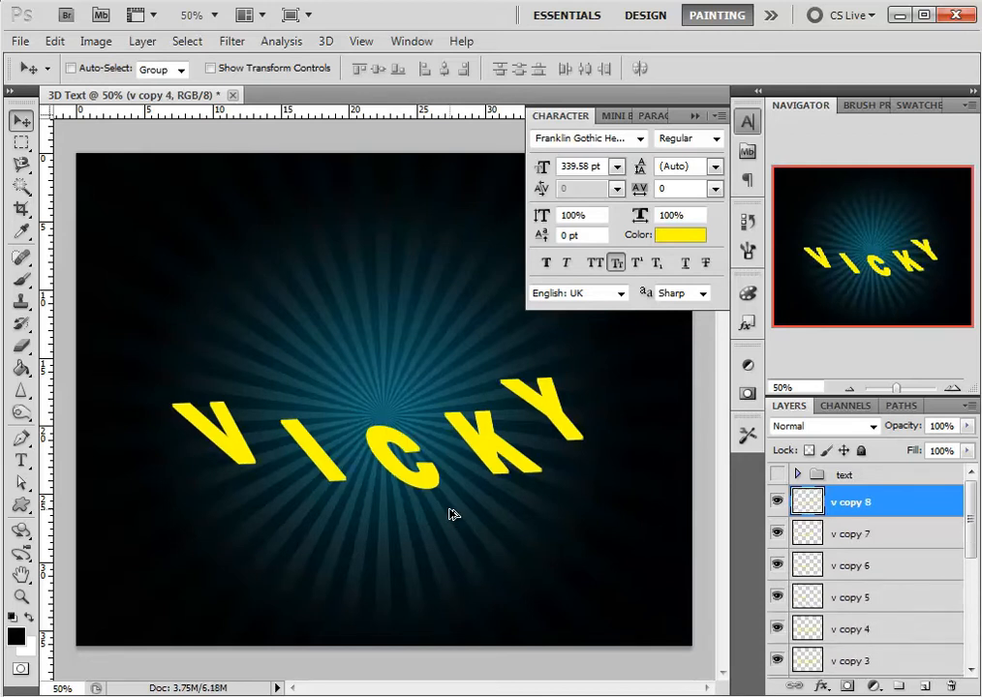
pyautogui.hotkey('ctrl', 'j')
pyautogui.hotkey('ctrl', 'j')
pyautogui.hotkey('ctrl', 'j')
pyautogui.hotkey('ctrl', 'j')
pyautogui.hotkey('ctrl', 'j')
pyautogui.hotkey('ctrl', 'j')
pyautogui.hotkey('ctrl', 'j')
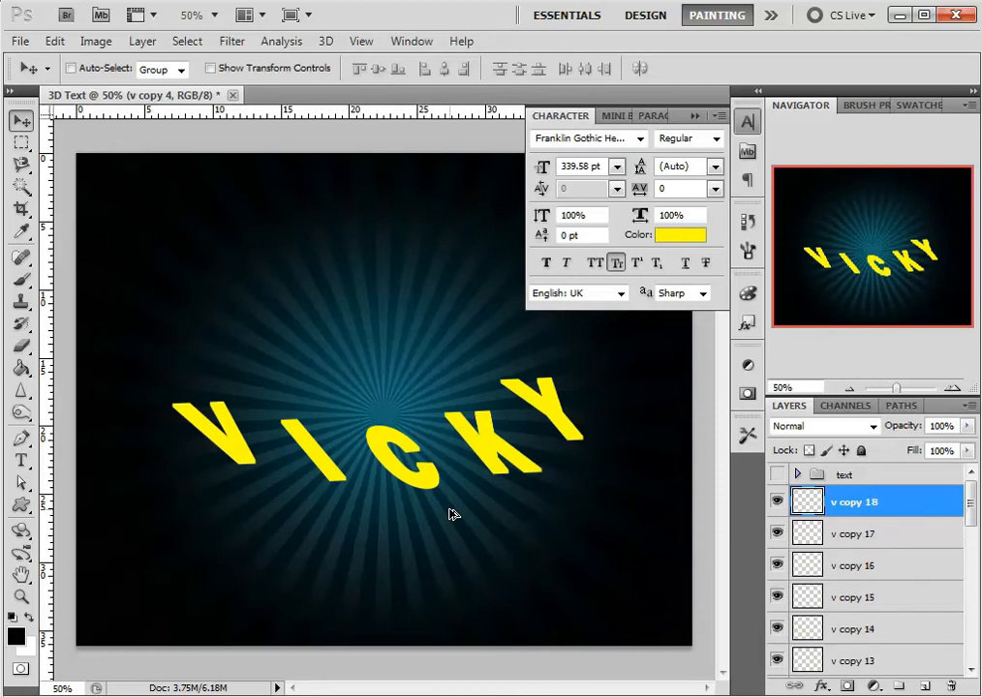
pyautogui.hotkey('ctrl', 'j')
pyautogui.hotkey('ctrl', 'j')
pyautogui.hotkey('ctrl', 'j')
pyautogui.hotkey('ctrl', 'j')
pyautogui.hotkey('ctrl', 'j')
pyautogui.hotkey('ctrl', 'j')
pyautogui.hotkey('ctrl', 'j')
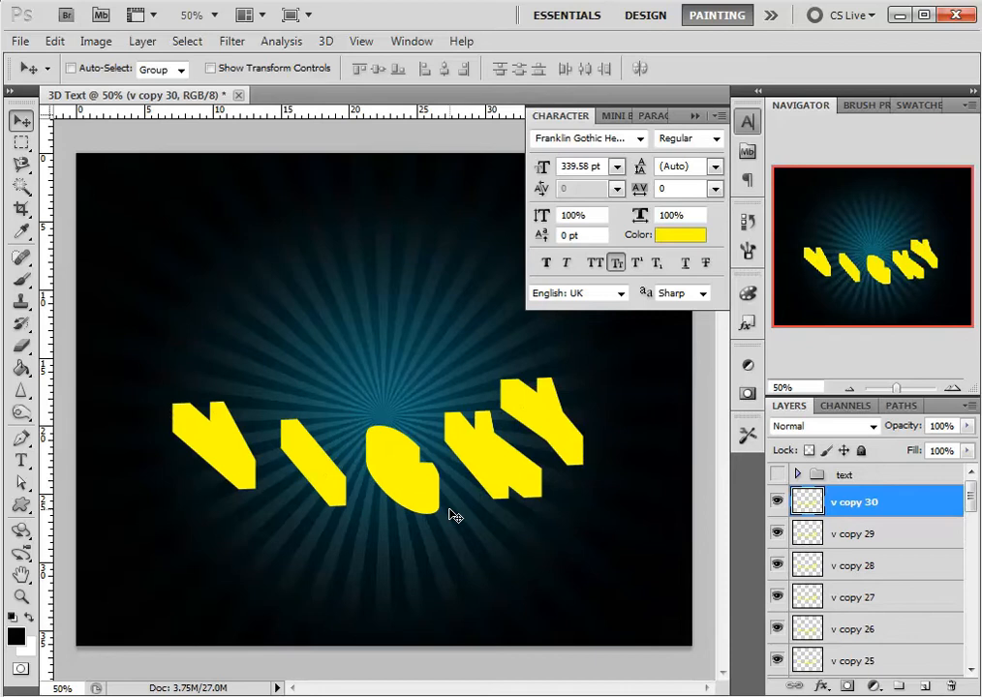
pyautogui.press('alt')
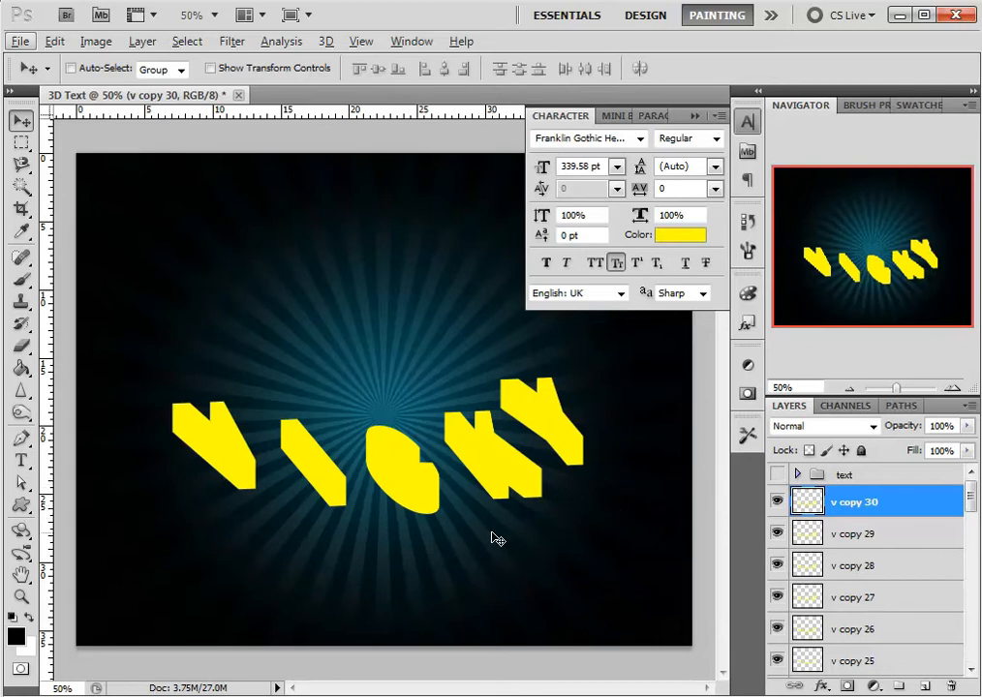
pyautogui.hotkey('alt', 'f')
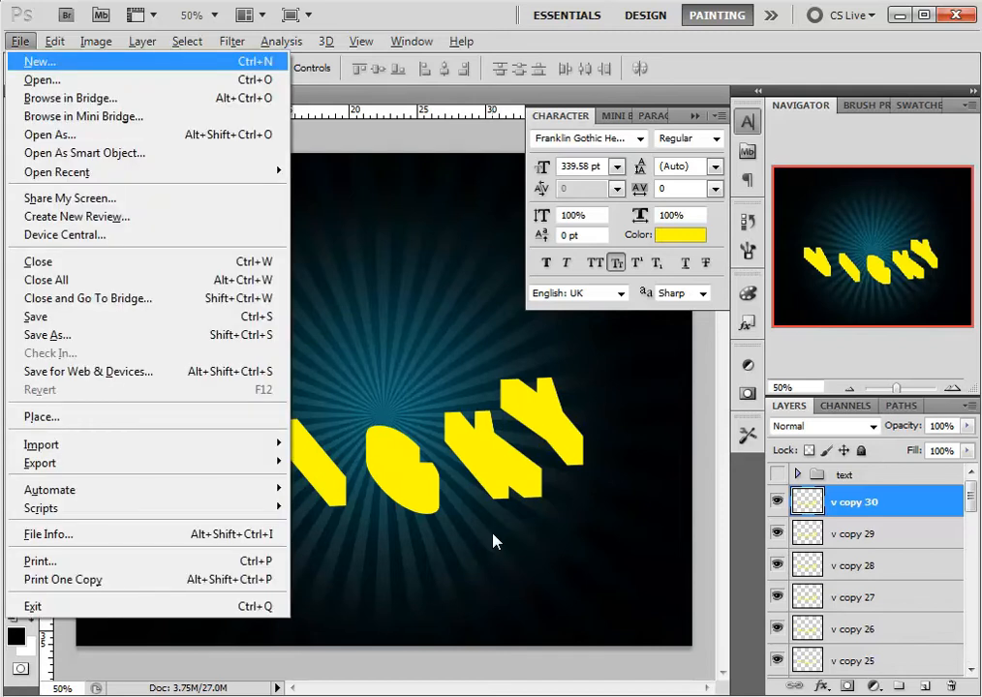
pyautogui.click(494, 22)
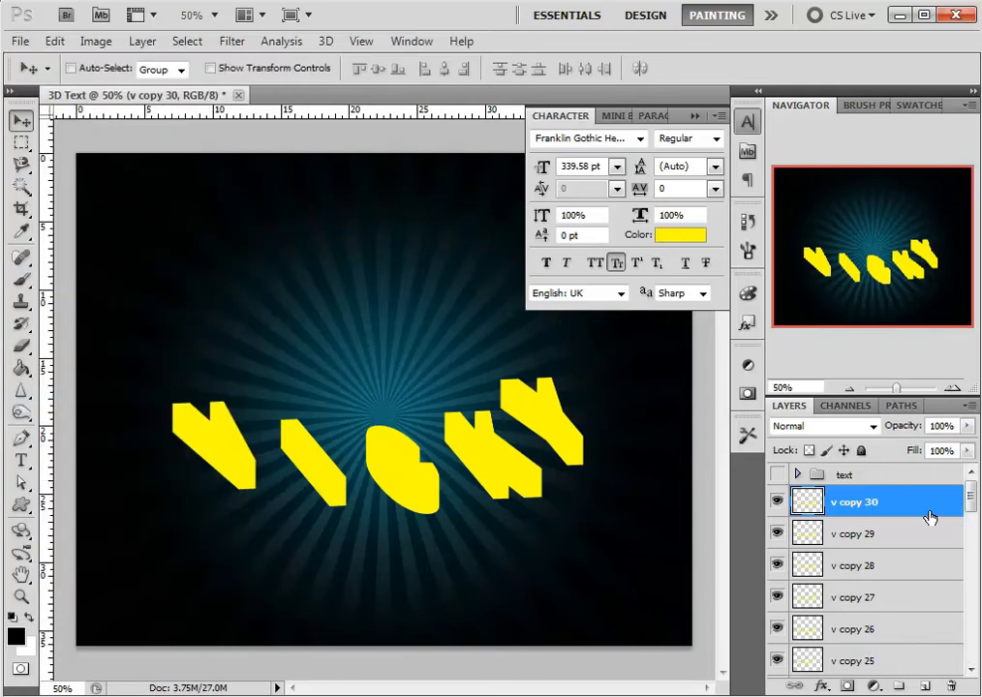
# - Deepen the extrusion with ten more copies, each nudged one step further down, up to v copy 40
pyautogui.hotkey('ctrl', 'j')
pyautogui.hotkey('ctrl', 'j')
pyautogui.hotkey('ctrl', 'j')
pyautogui.hotkey('ctrl', 'j')
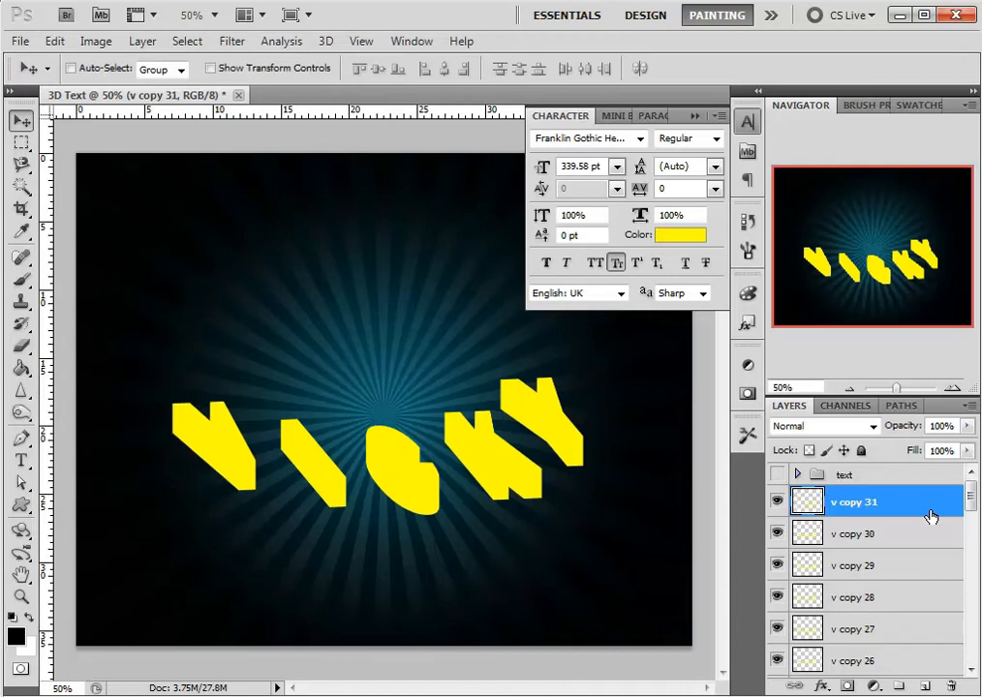
pyautogui.hotkey('alt', 'Down')
pyautogui.hotkey('alt', 'Down')
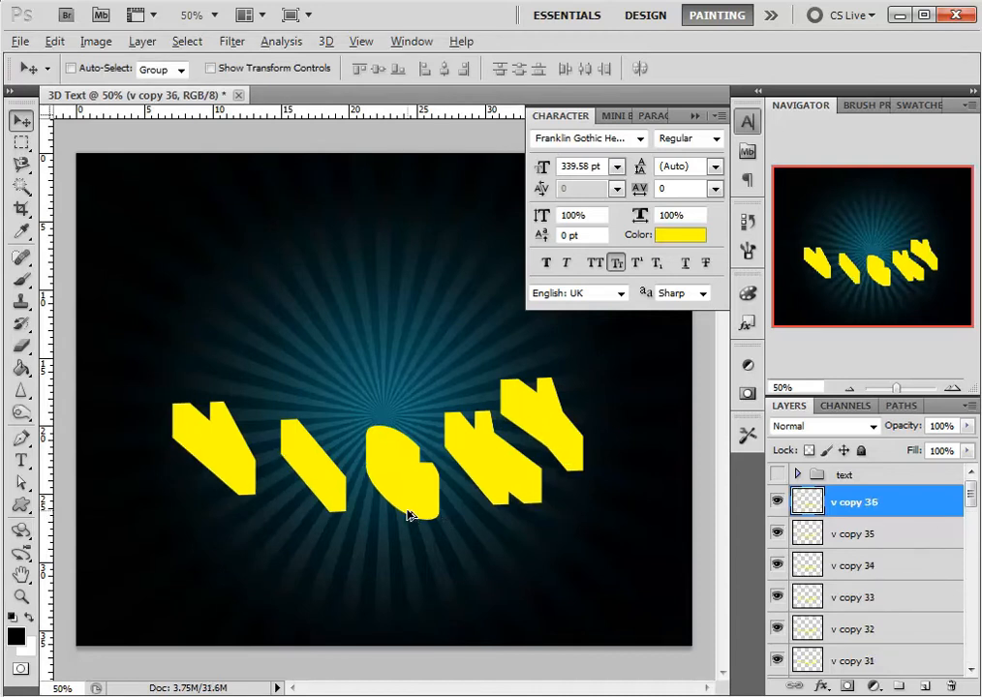
pyautogui.press('alt')
pyautogui.hotkey('alt', 'Down')
pyautogui.hotkey('alt', 'Down')
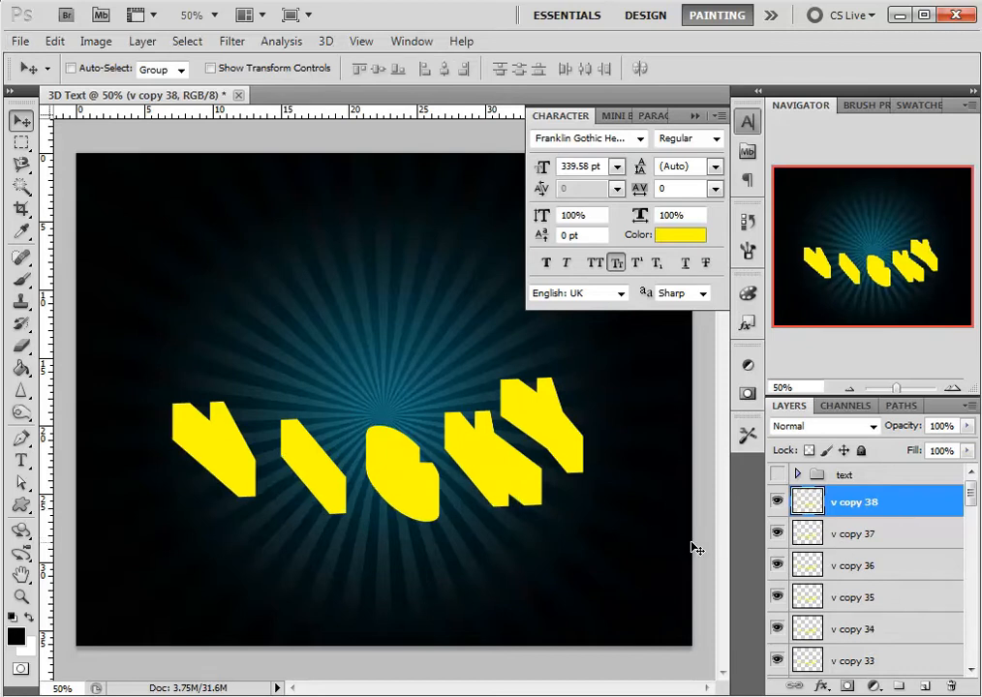
pyautogui.hotkey('alt', 'Down')
pyautogui.hotkey('alt', 'Down')
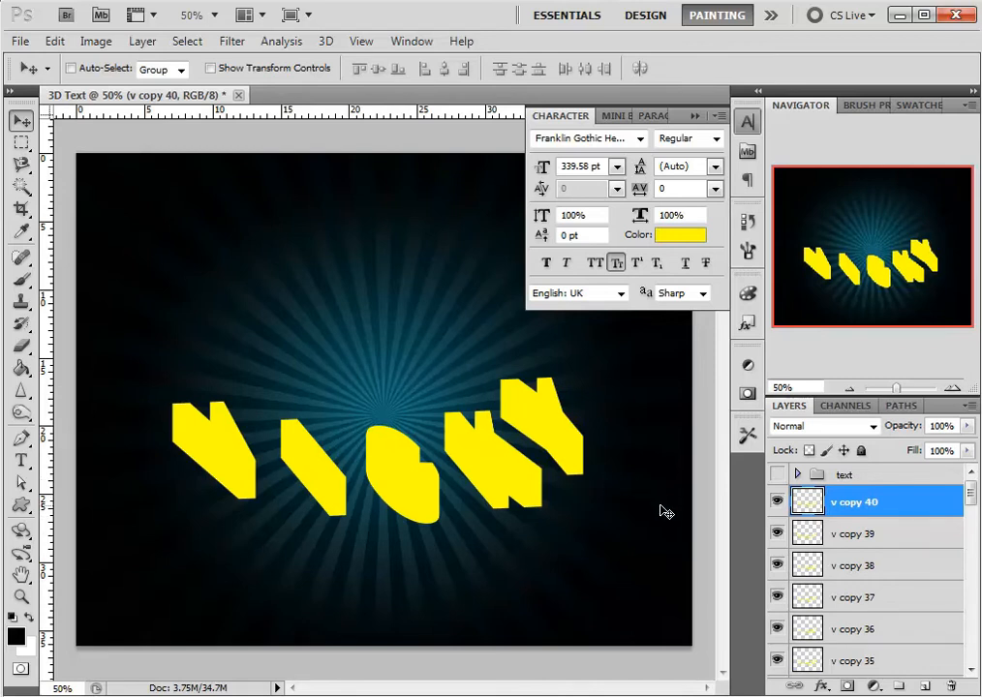
# - Select layers v copy 40 through v copy 2 and merge them, leaving out the base layer v
pyautogui.moveTo(972, 498)
pyautogui.mouseDown()
pyautogui.moveTo(972, 639)
pyautogui.moveTo(972, 487)
pyautogui.moveTo(972, 495)
pyautogui.mouseUp()
pyautogui.moveTo(971, 498); pyautogui.dragTo(971, 631)
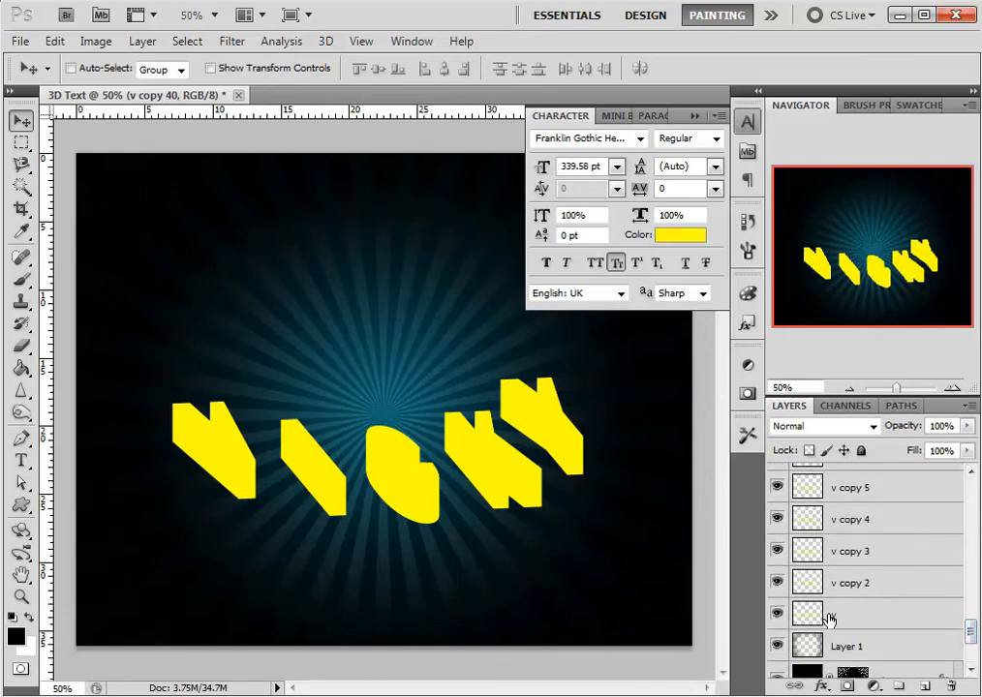
pyautogui.keyDown('shift'); pyautogui.click(875, 587); pyautogui.keyUp('shift')
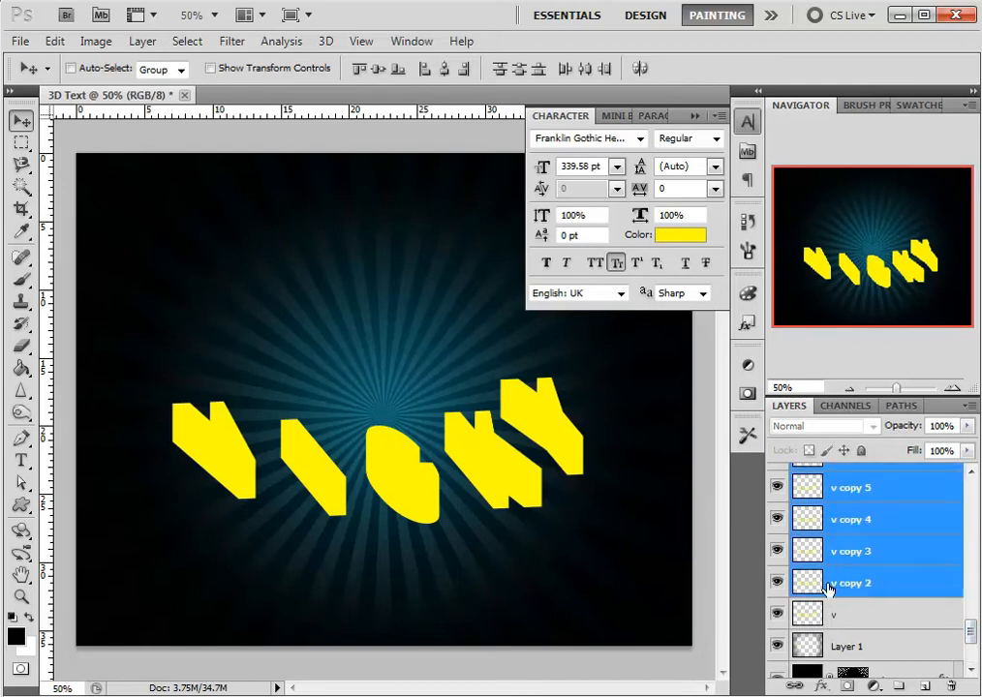
pyautogui.rightClick(834, 587)
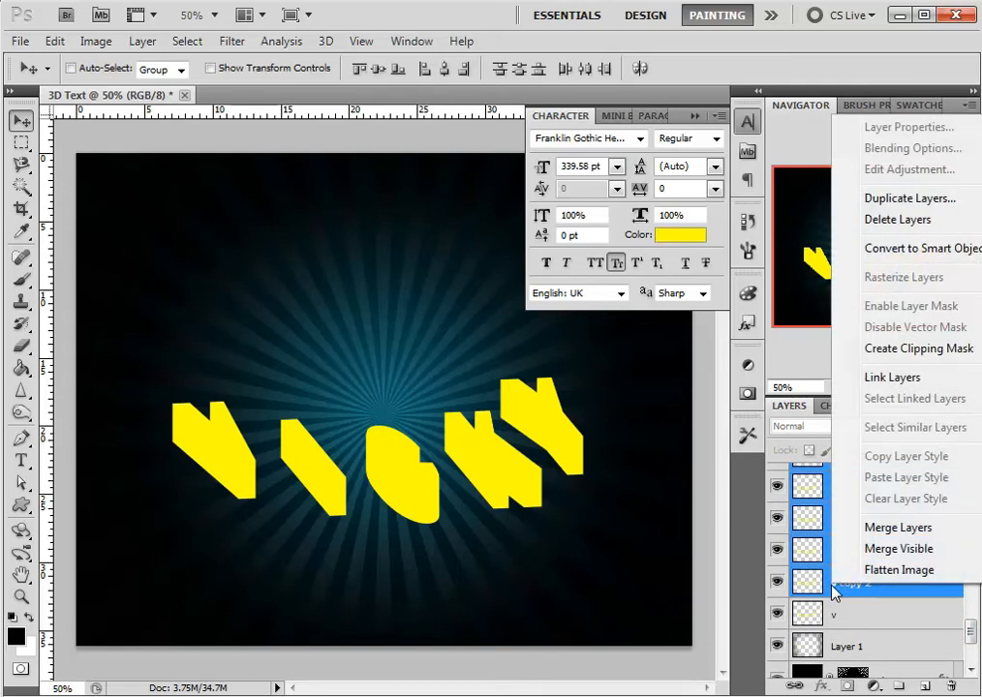
pyautogui.click(874, 529)
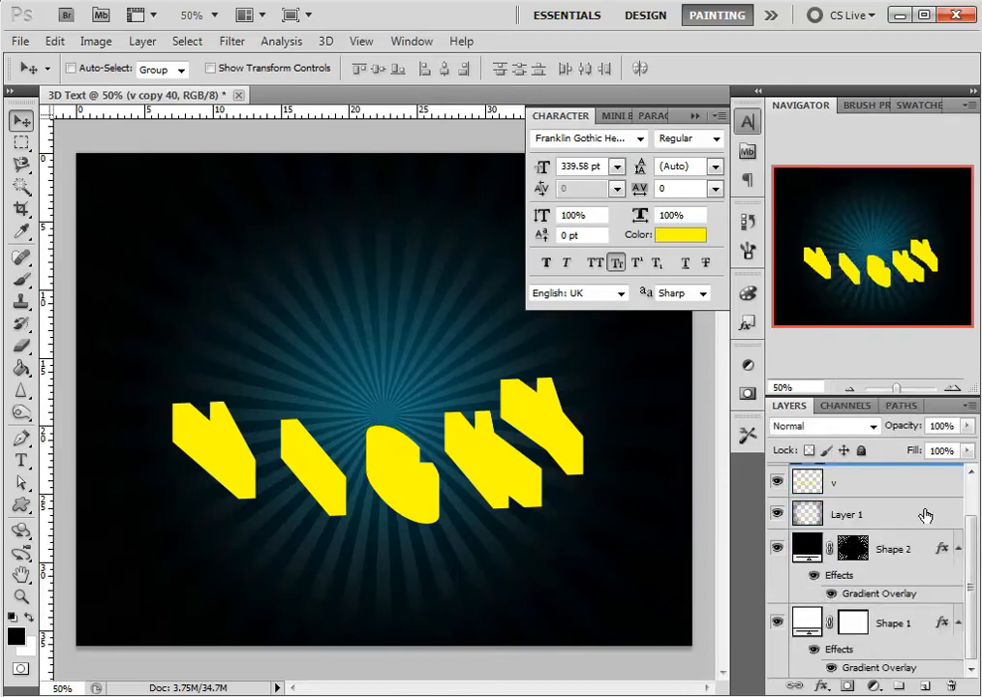
# - Rename the merged extrusion layer to 3d followed by the name spelled out in the lettering
pyautogui.moveTo(970, 559); pyautogui.dragTo(970, 508)
pyautogui.doubleClick(872, 503)
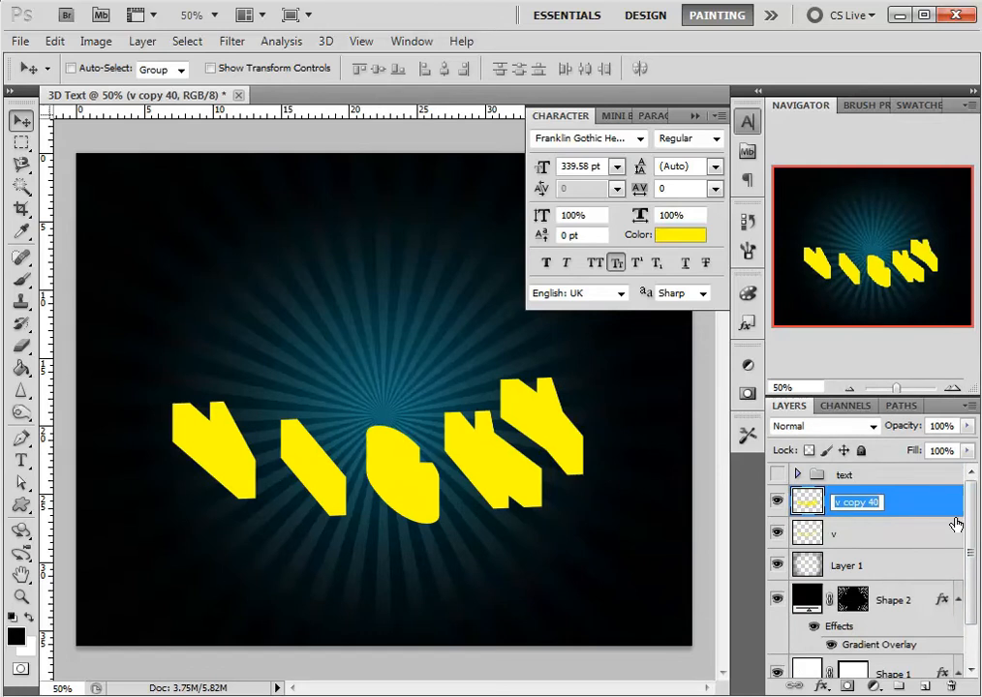
pyautogui.write('3d')
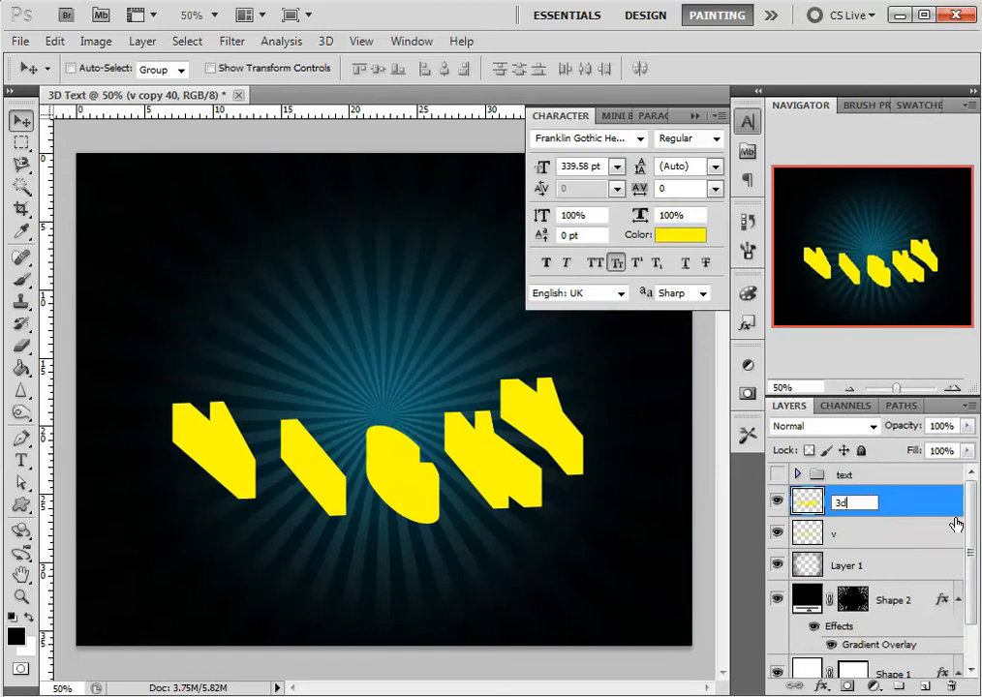
pyautogui.write(' Vicky')
pyautogui.press('Return')
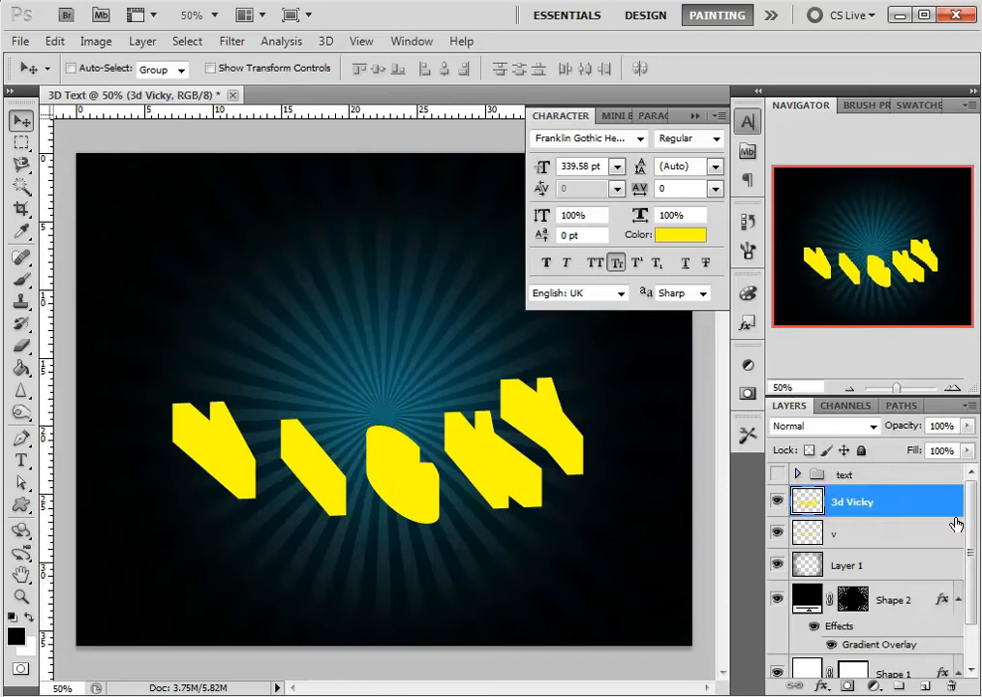
pyautogui.click(838, 539)
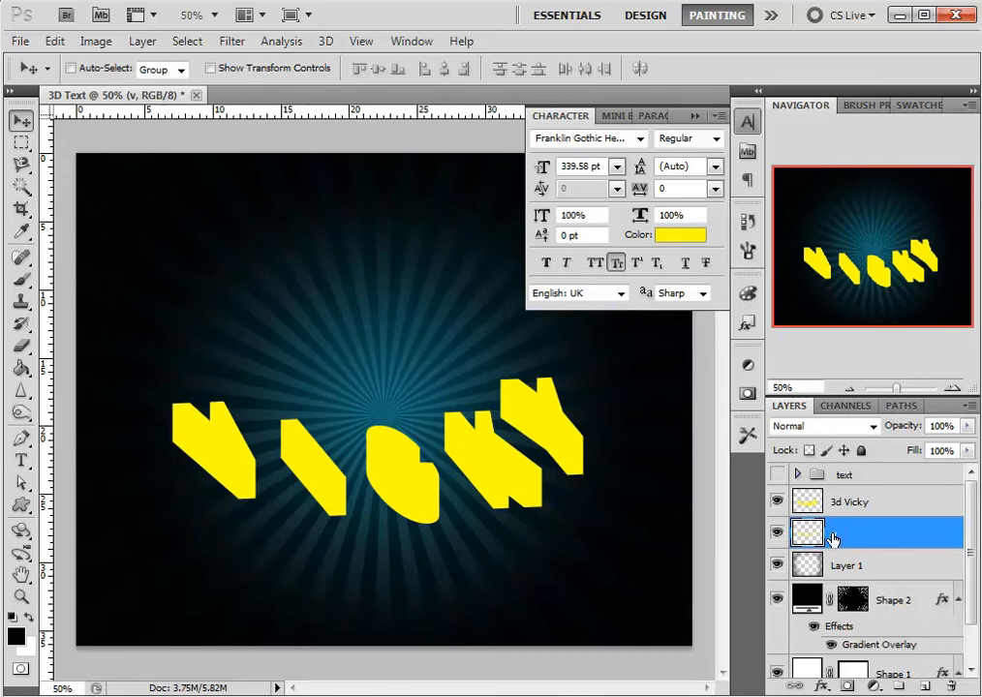
pyautogui.press('h')
pyautogui.doubleClick(832, 539)
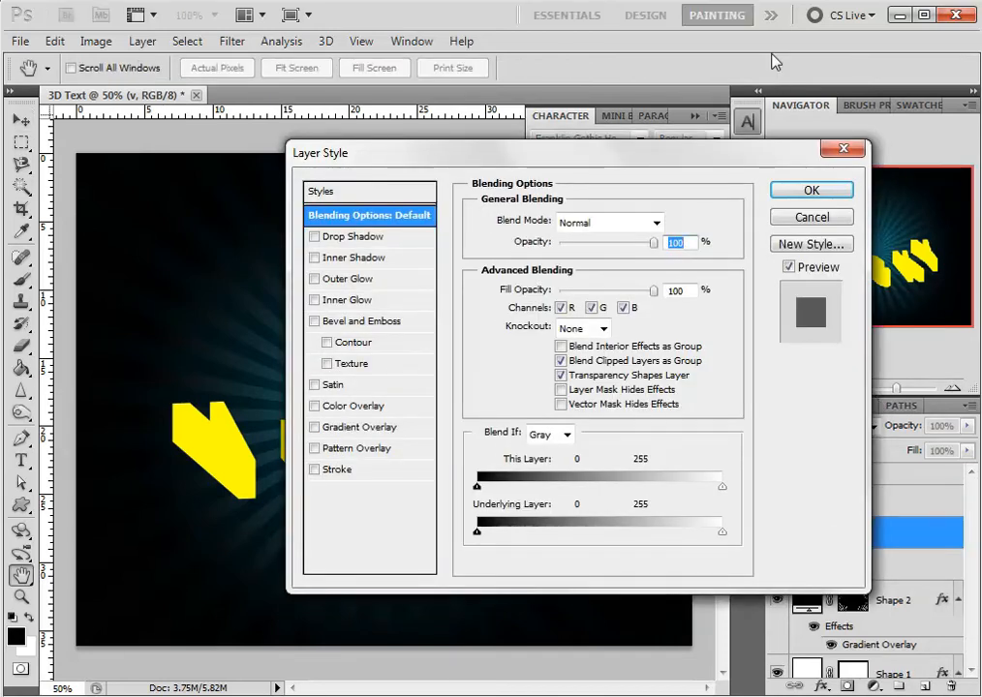
pyautogui.click(816, 221)
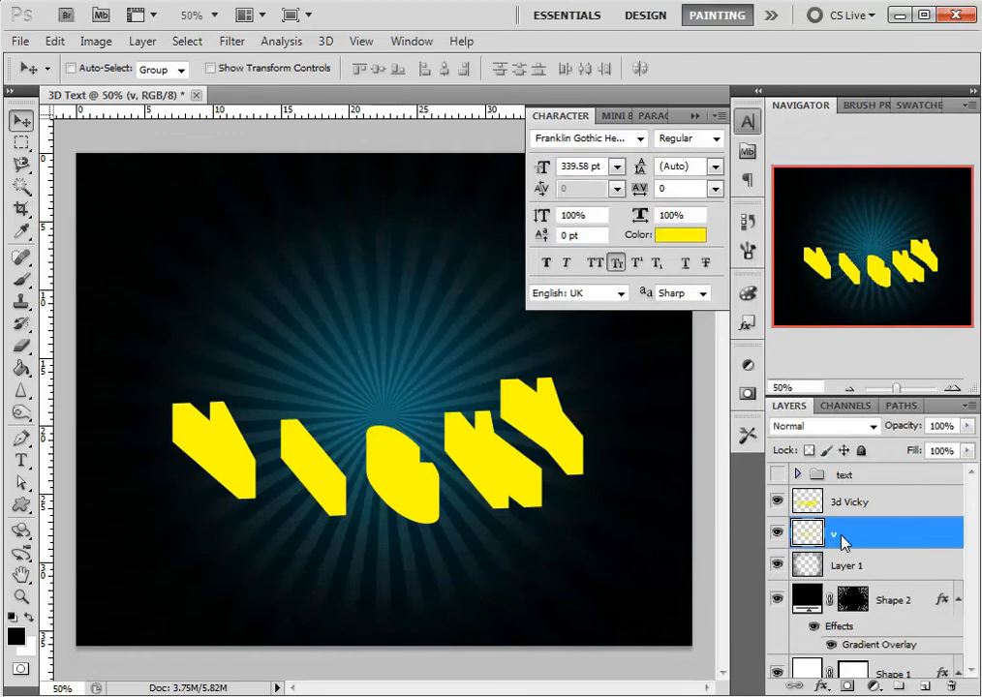
pyautogui.rightClick(842, 542)
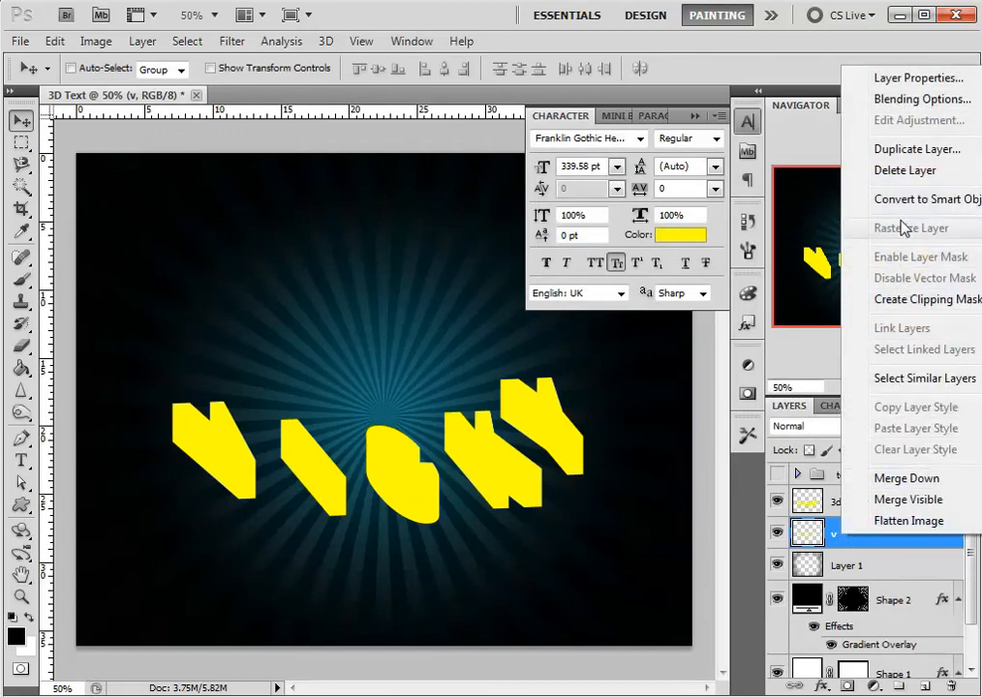
pyautogui.click(838, 533)
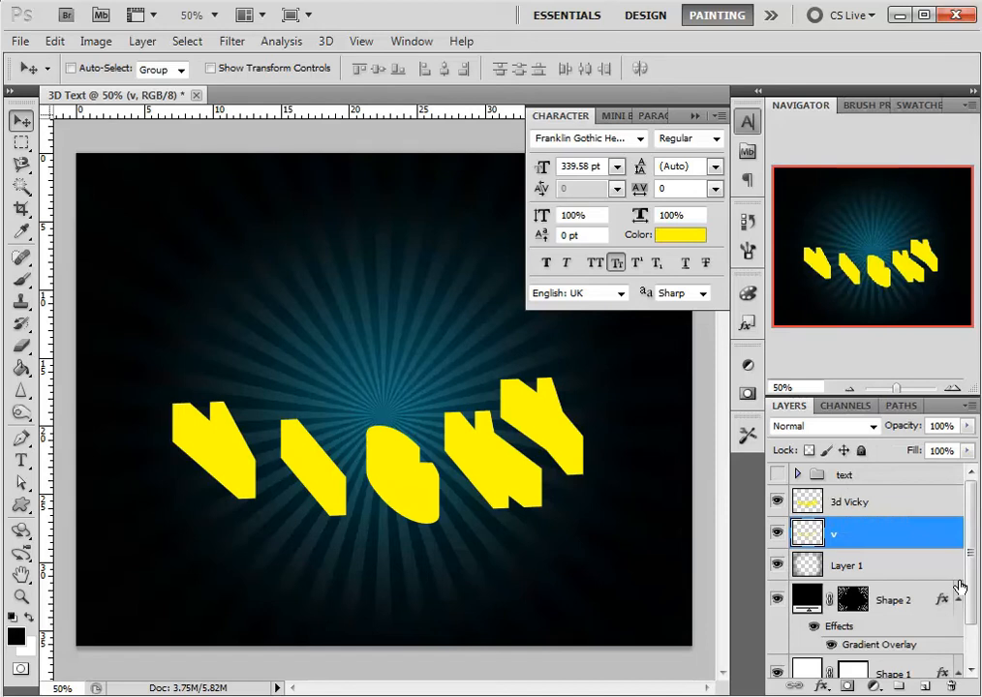
# - Rename base layer v to the name spelled out in the lettering and place it directly above the 3d extrusion layer
pyautogui.doubleClick(835, 535)
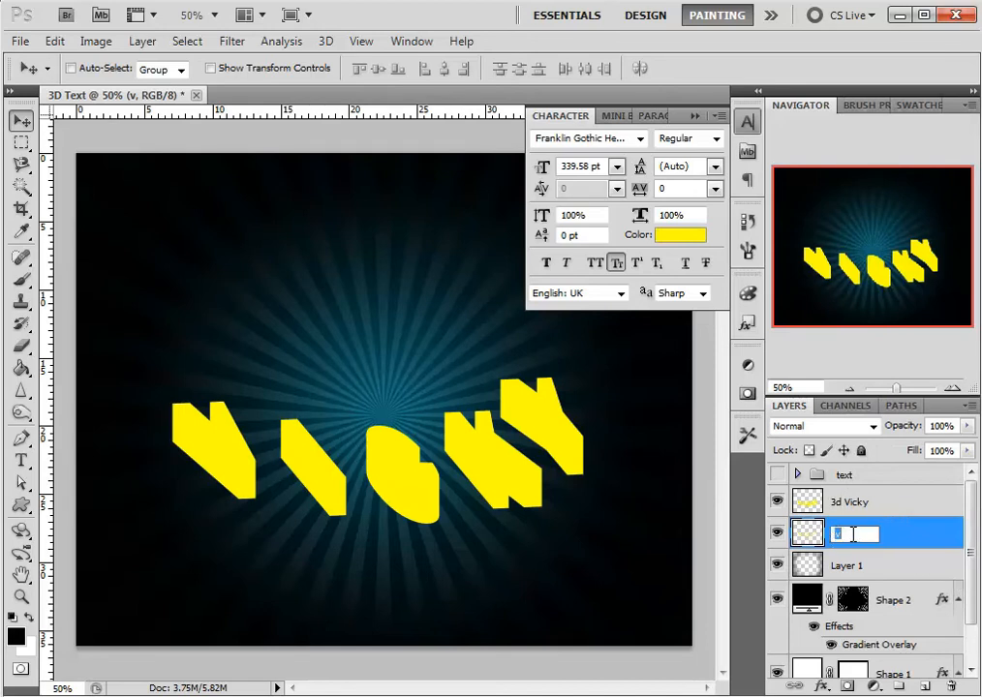
pyautogui.write('Vicky')
pyautogui.press('Return')
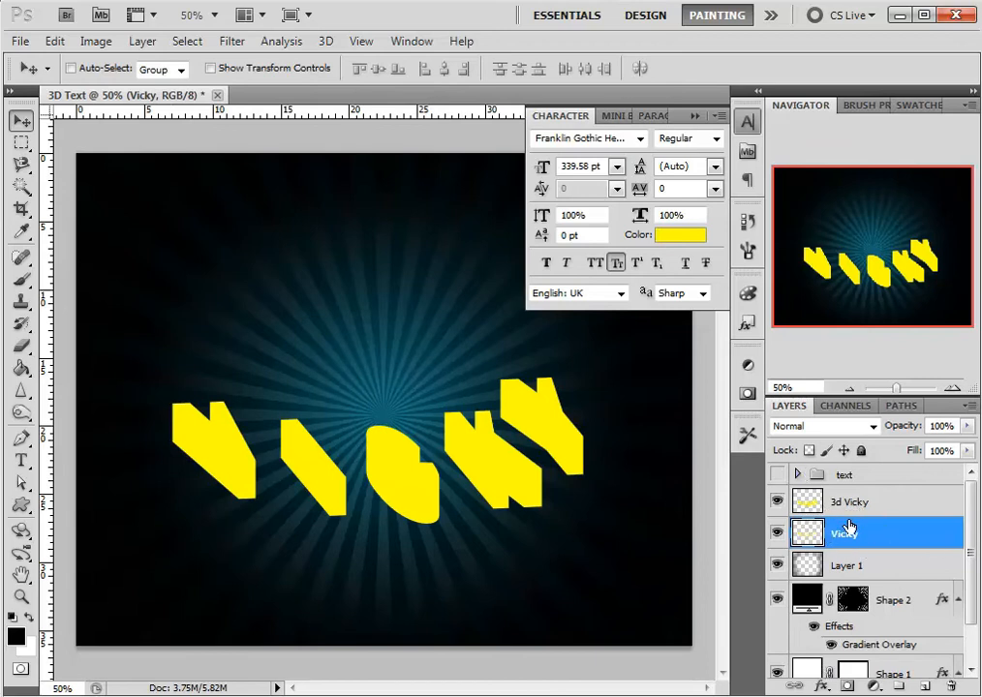
pyautogui.moveTo(874, 535); pyautogui.dragTo(847, 506)
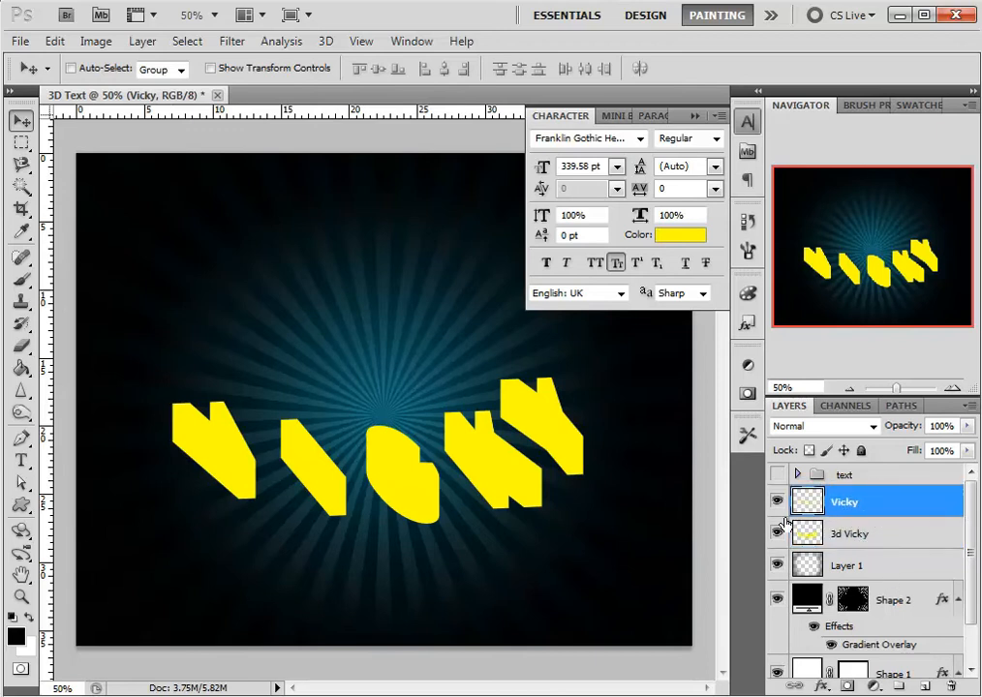
pyautogui.click(777, 534)
pyautogui.click(777, 535)
pyautogui.click(777, 534)
pyautogui.click(777, 534)
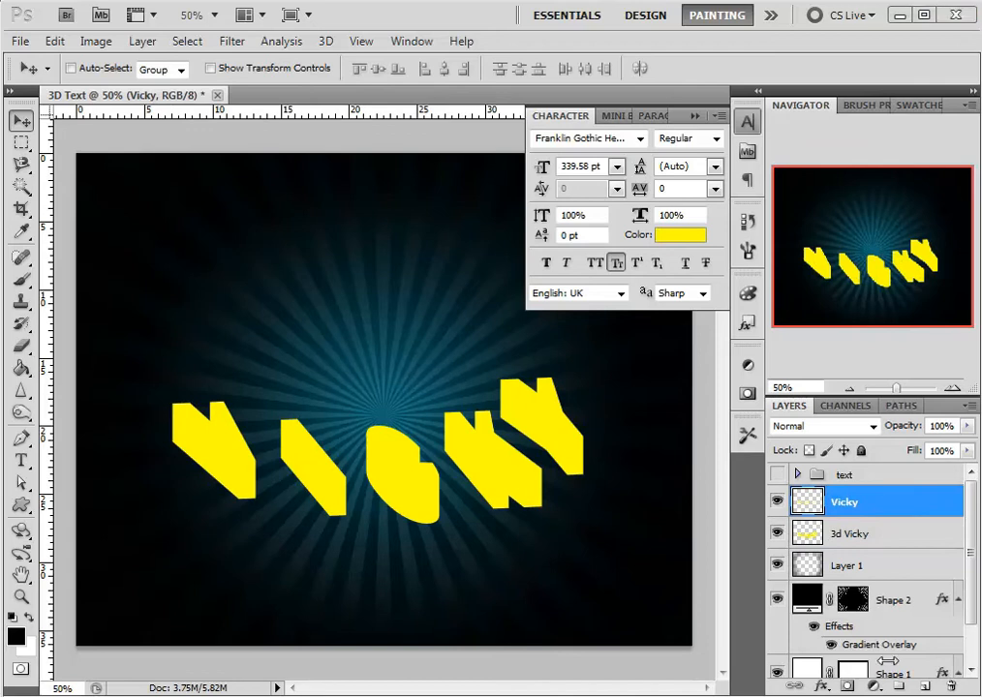
# - Add a Gradient Overlay effect to the 3d extrusion layer through its blending options
pyautogui.click(886, 540)
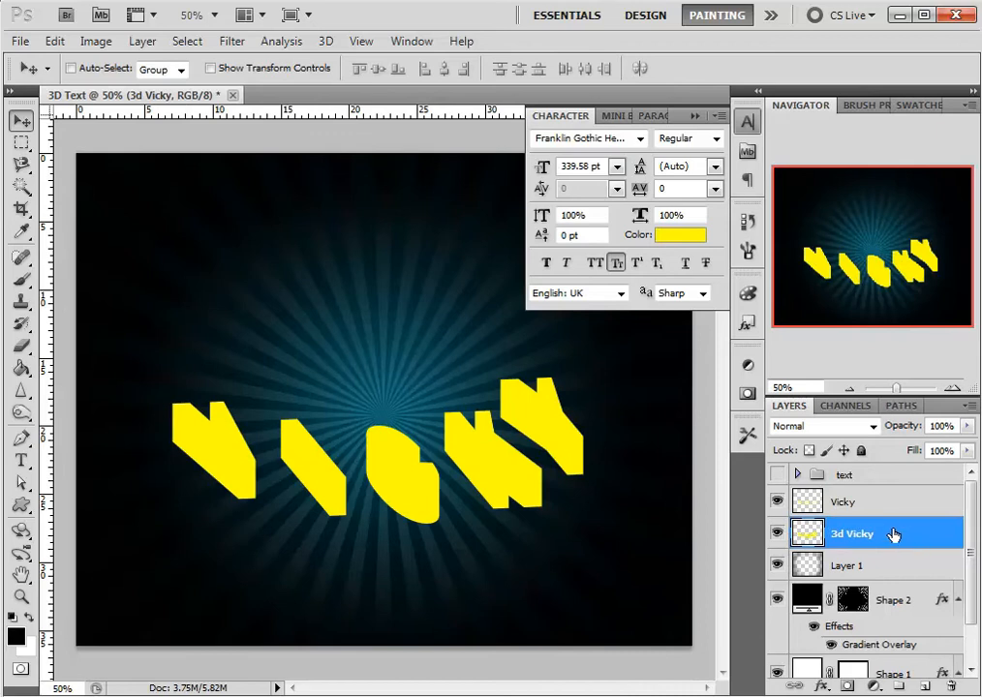
pyautogui.rightClick(899, 535)
pyautogui.click(848, 534)
pyautogui.rightClick(861, 524)
pyautogui.click(886, 556)
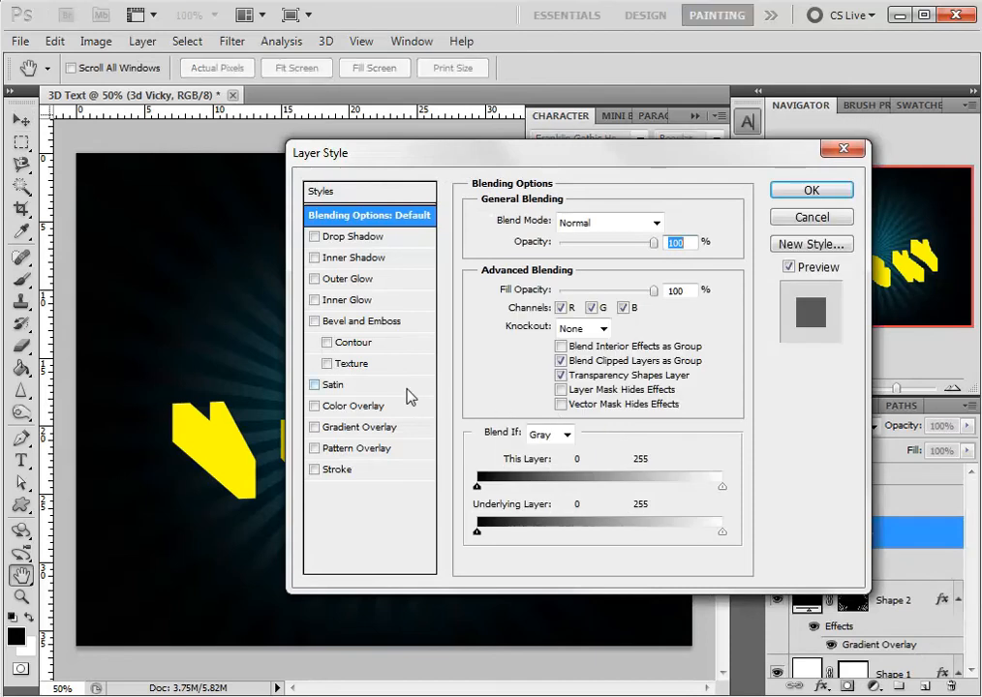
pyautogui.click(313, 427)
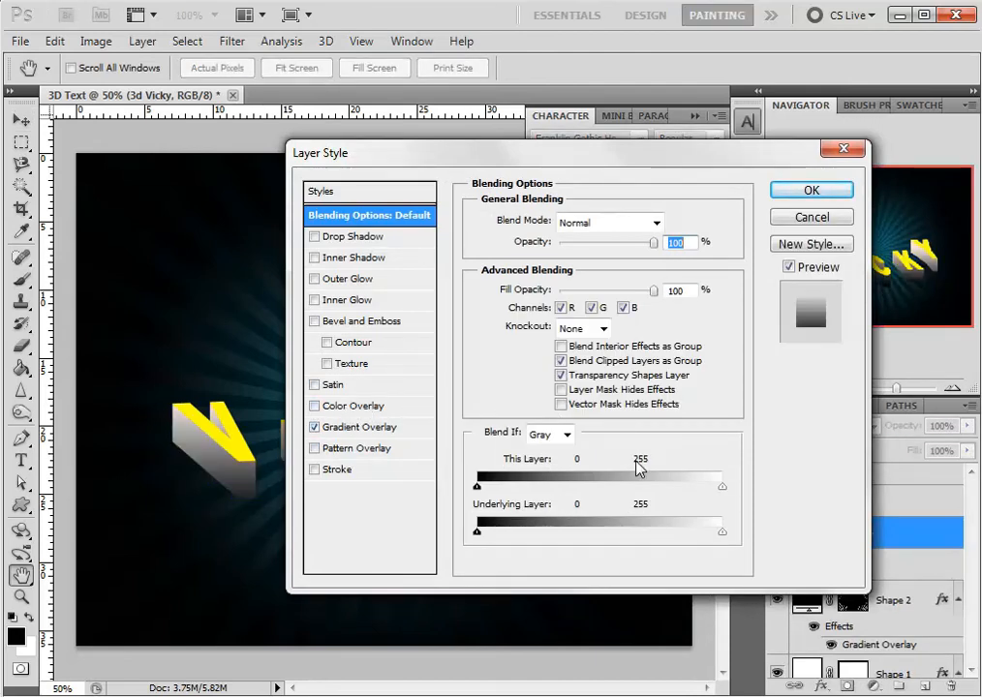
pyautogui.moveTo(560, 160); pyautogui.dragTo(864, 141)
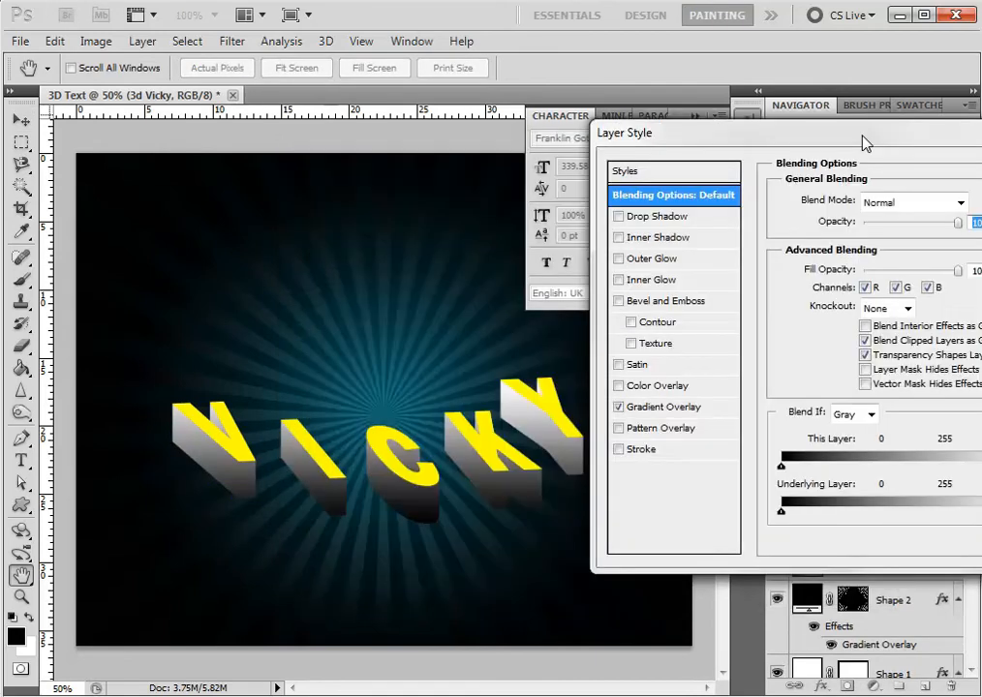
pyautogui.moveTo(756, 174); pyautogui.dragTo(466, 236)
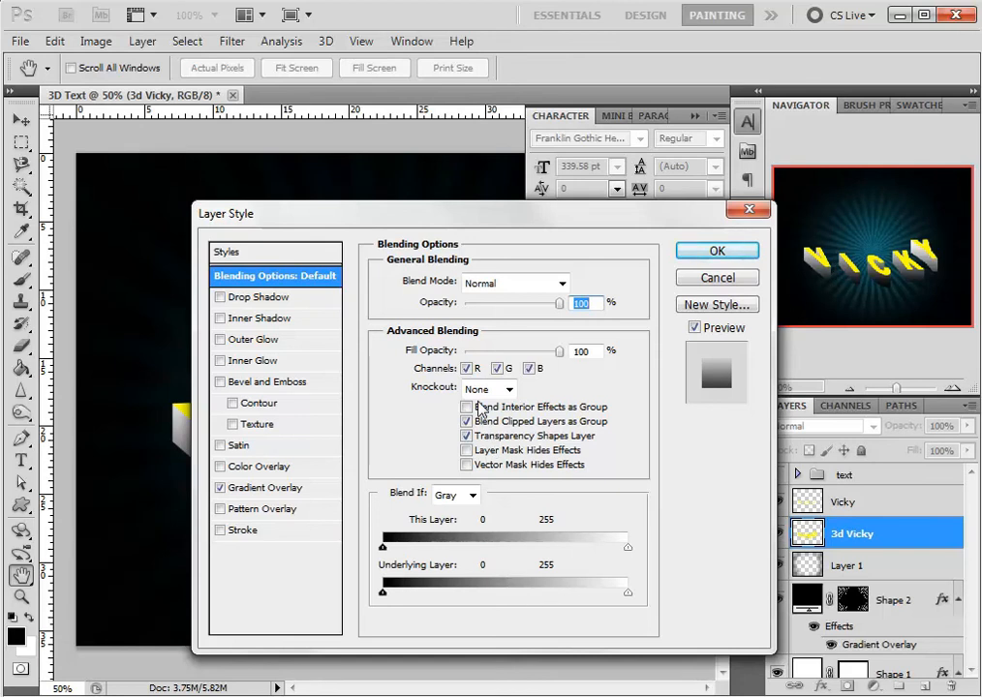
# - Set the extrusion layer's Gradient Overlay angle to 0 degrees
pyautogui.click(271, 491)
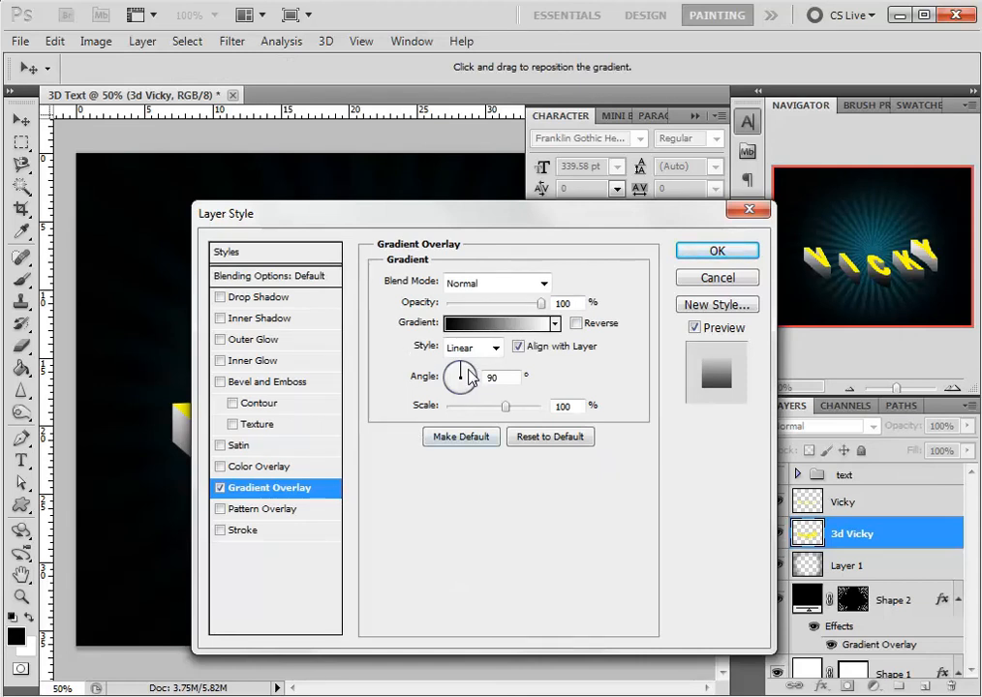
pyautogui.moveTo(502, 376); pyautogui.dragTo(457, 373)
pyautogui.write('0')
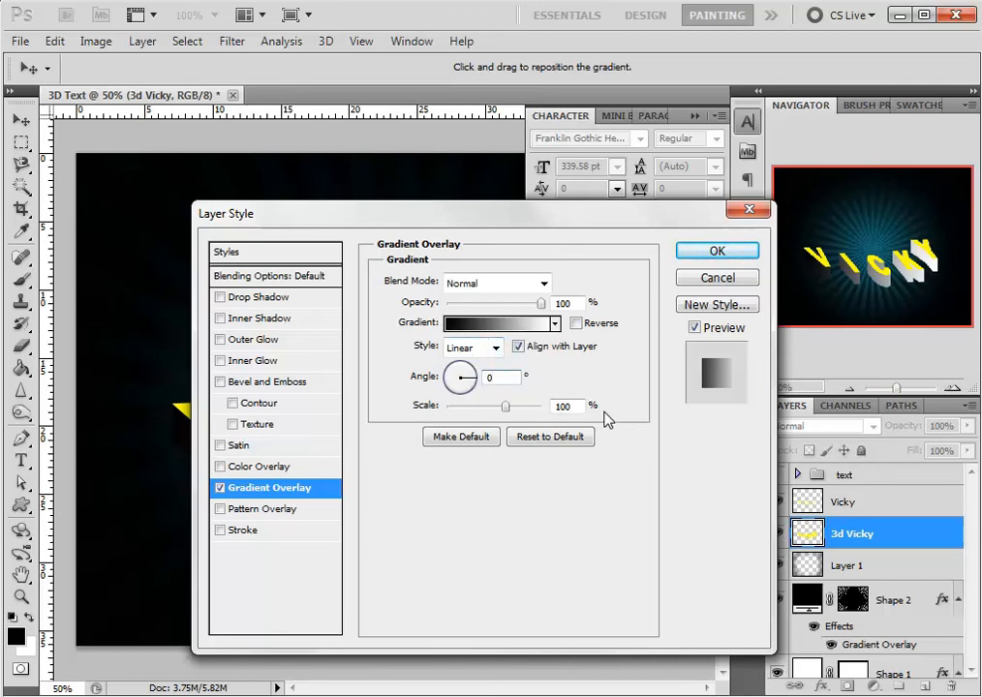
# - Edit the overlay gradient and set its starting colour stop at location 0% to 082026
pyautogui.click(466, 332)
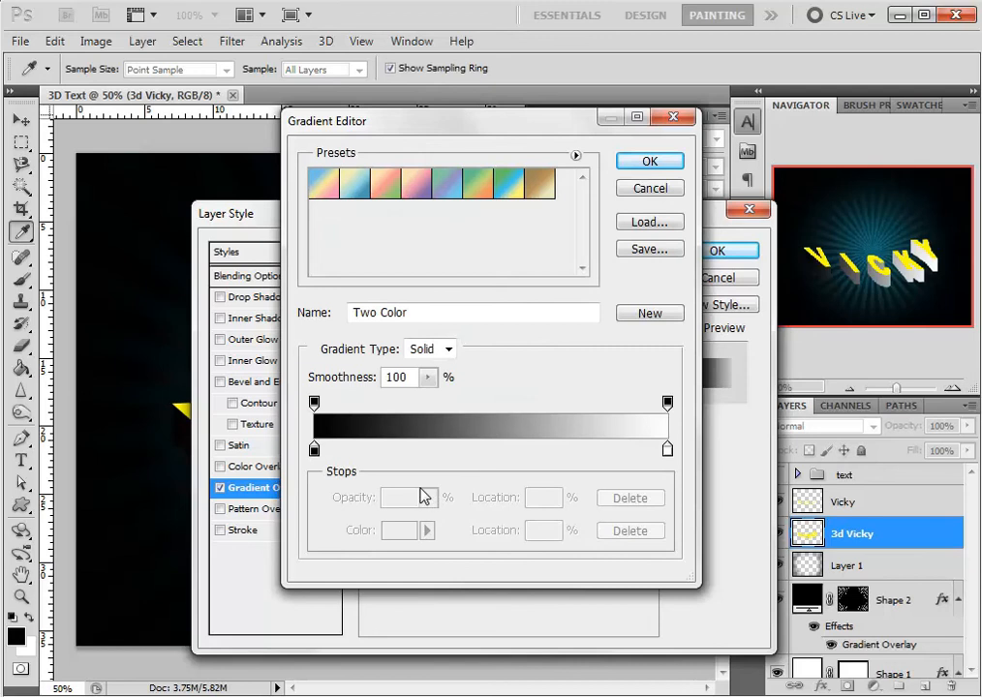
pyautogui.click(316, 453)
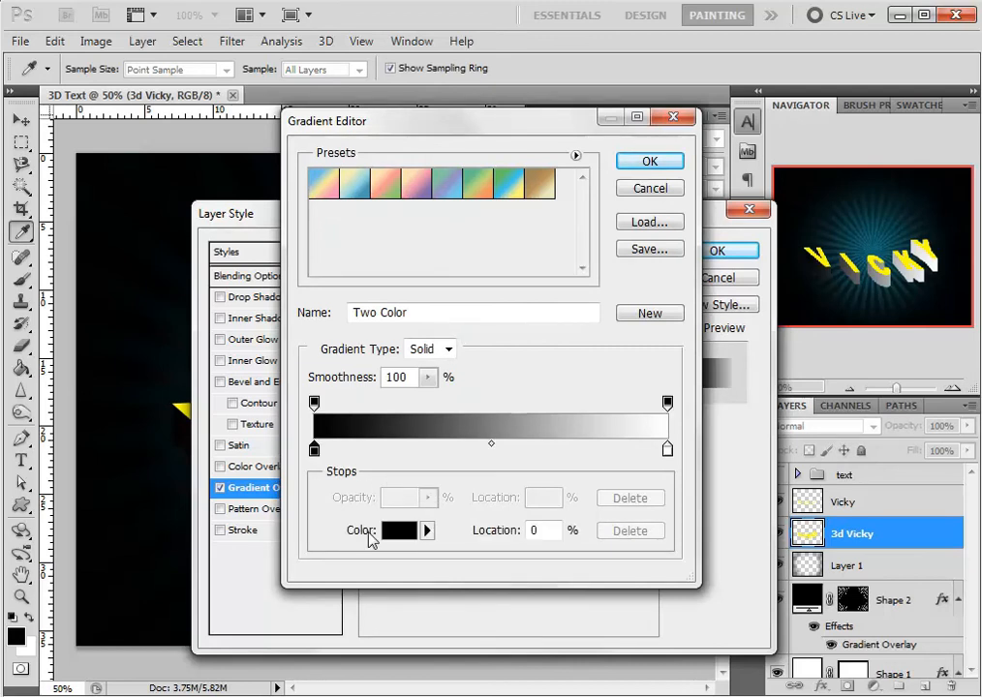
pyautogui.doubleClick(314, 450)
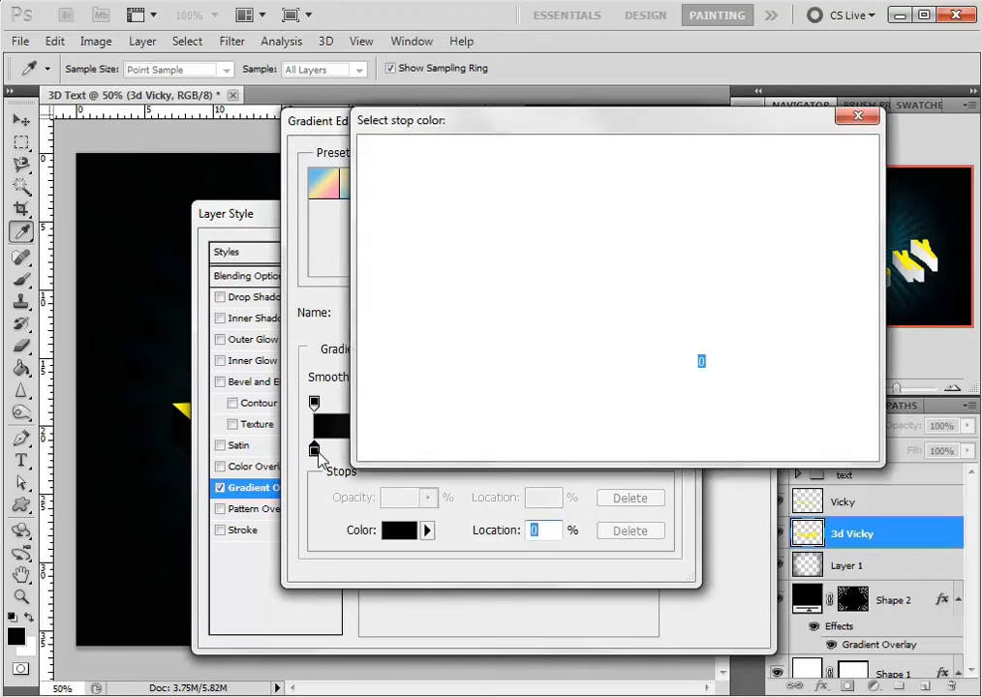
pyautogui.click(722, 439)
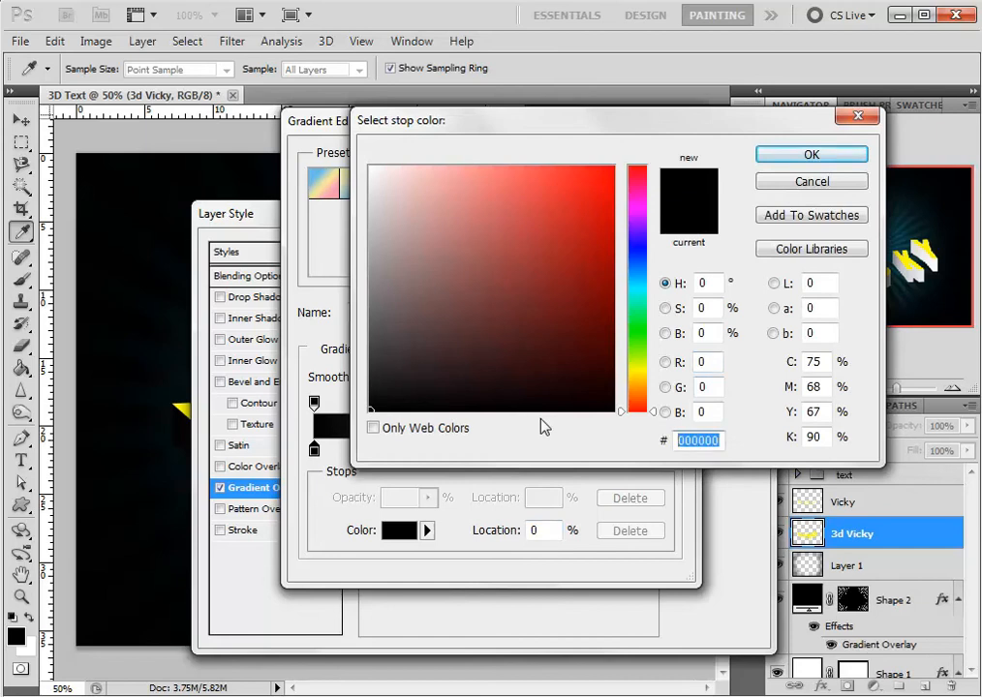
pyautogui.write('0')
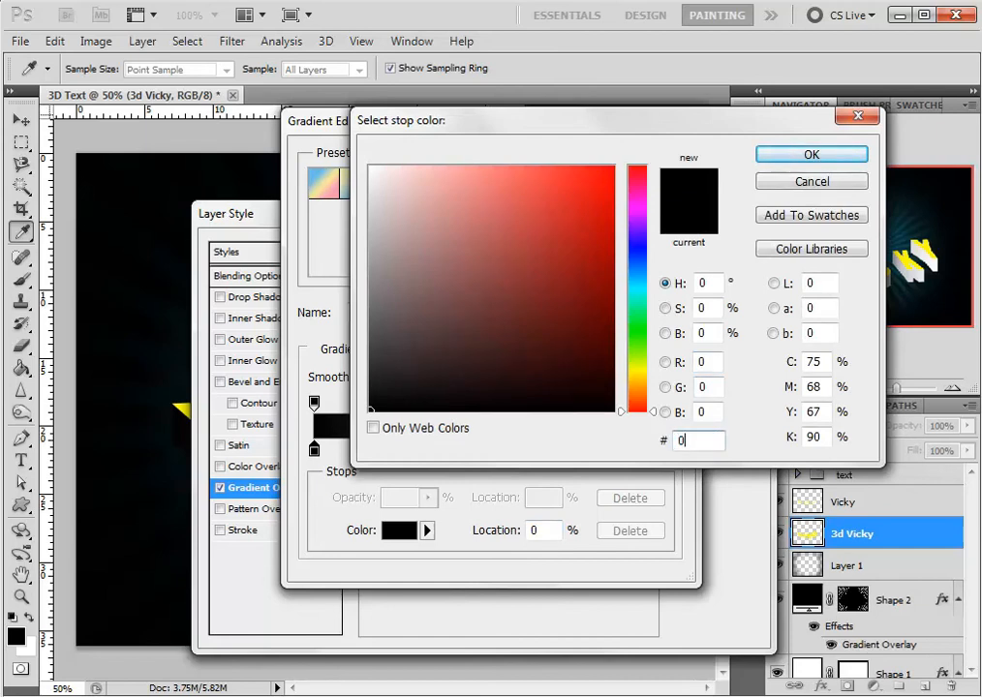
pyautogui.write('82')
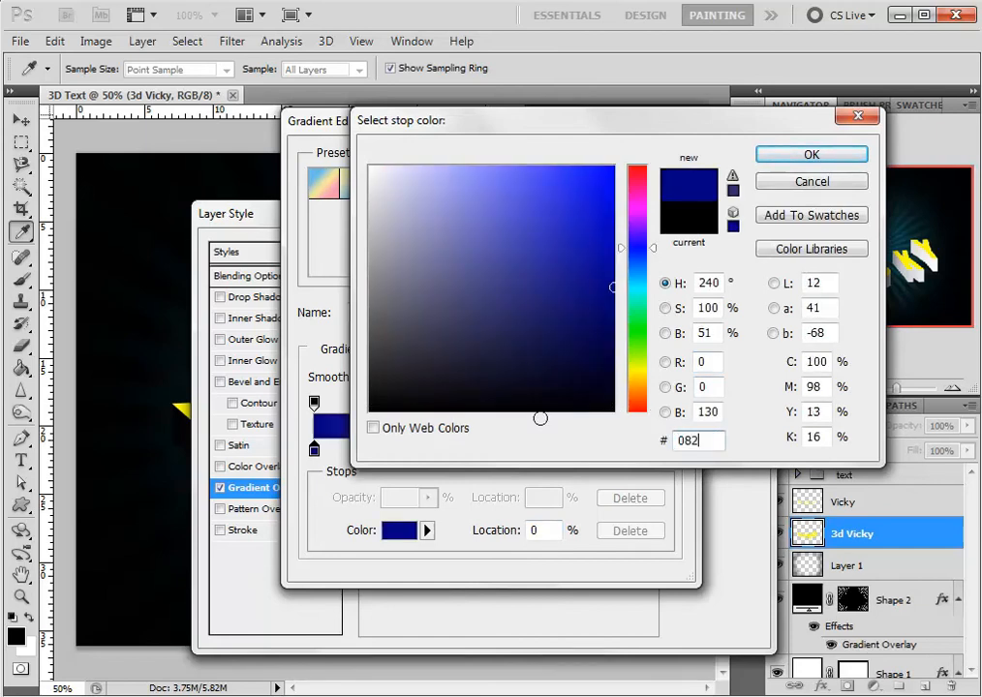
pyautogui.write('026')
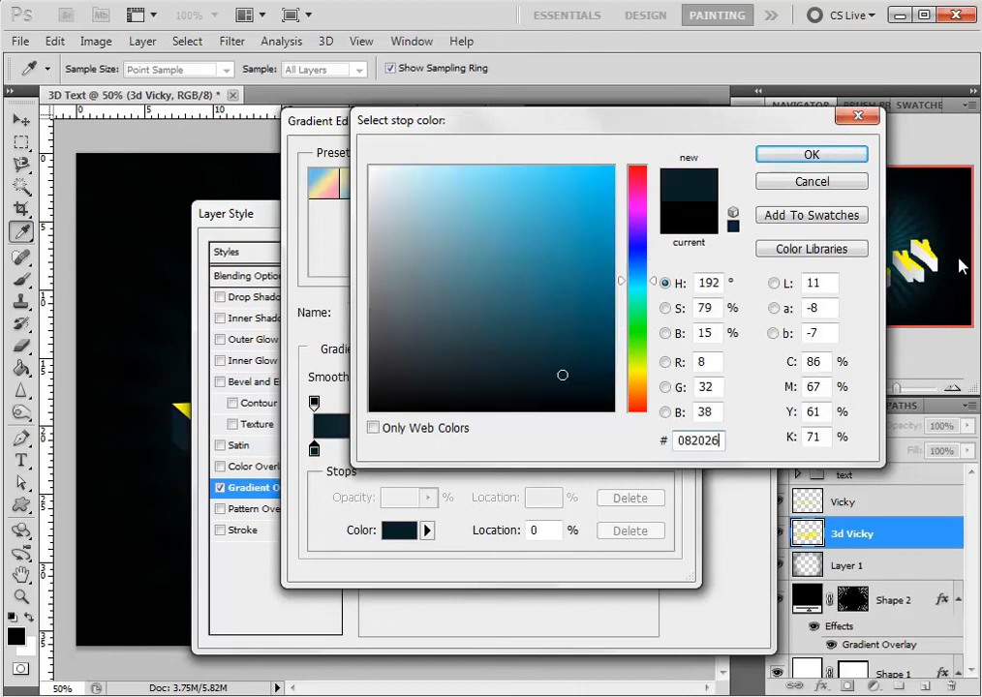
pyautogui.click(827, 160)
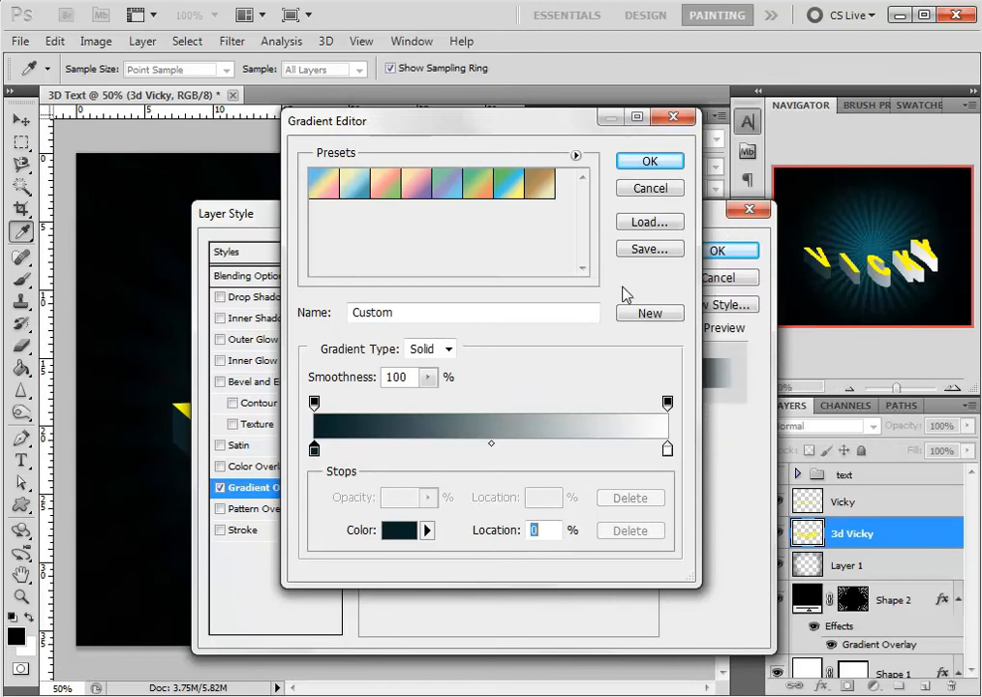
# - Add a second colour stop about one fifth along the gradient and set its colour to 274851
pyautogui.click(388, 449)
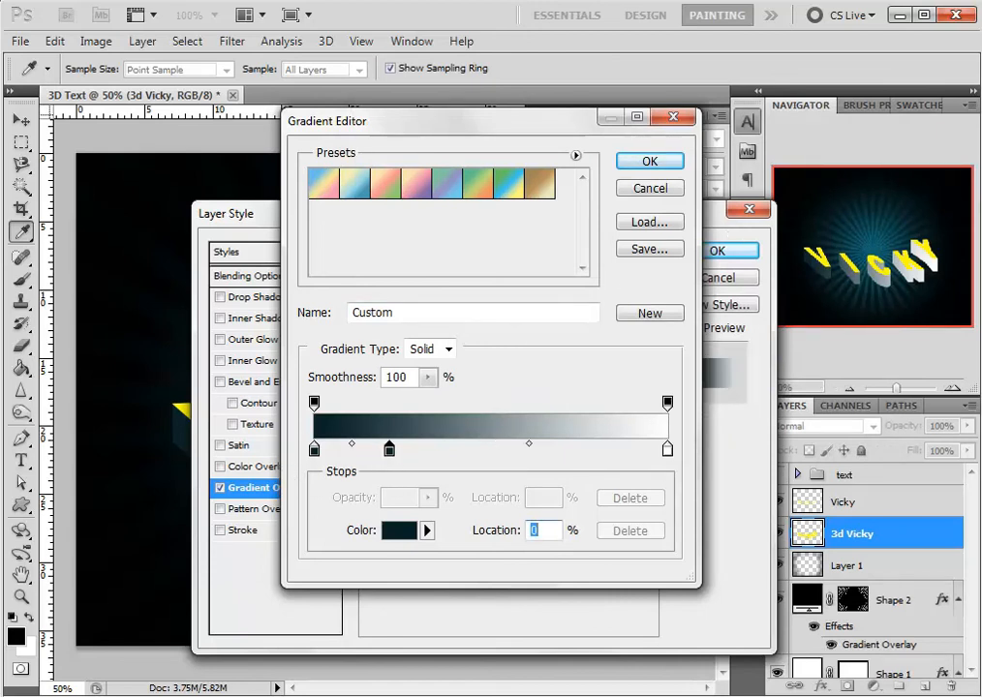
pyautogui.doubleClick(389, 450)
pyautogui.doubleClick(719, 442)
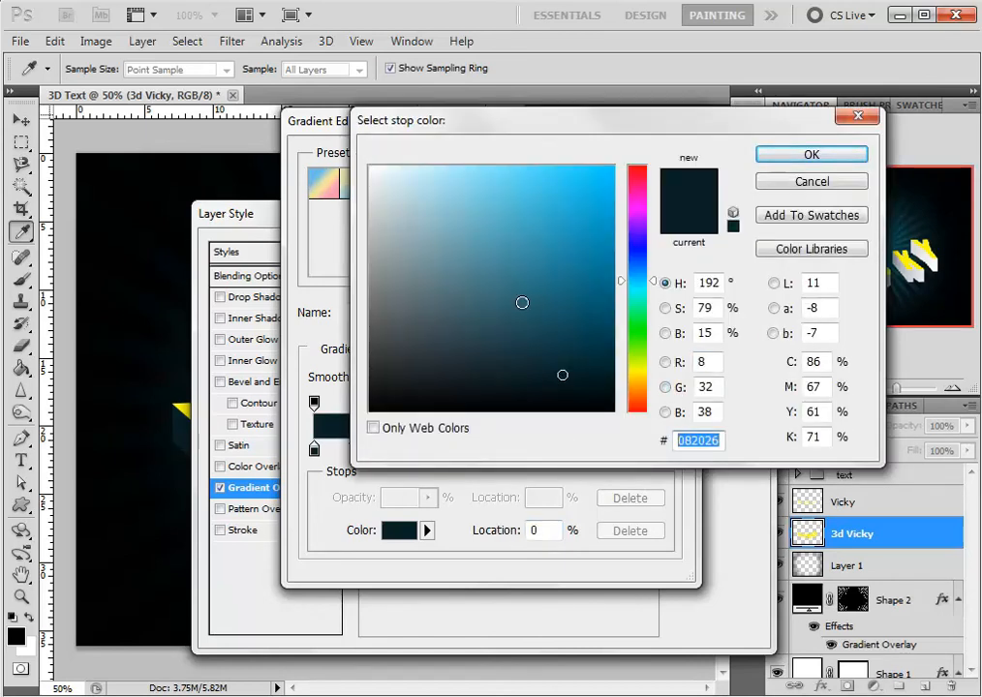
pyautogui.write('2748')
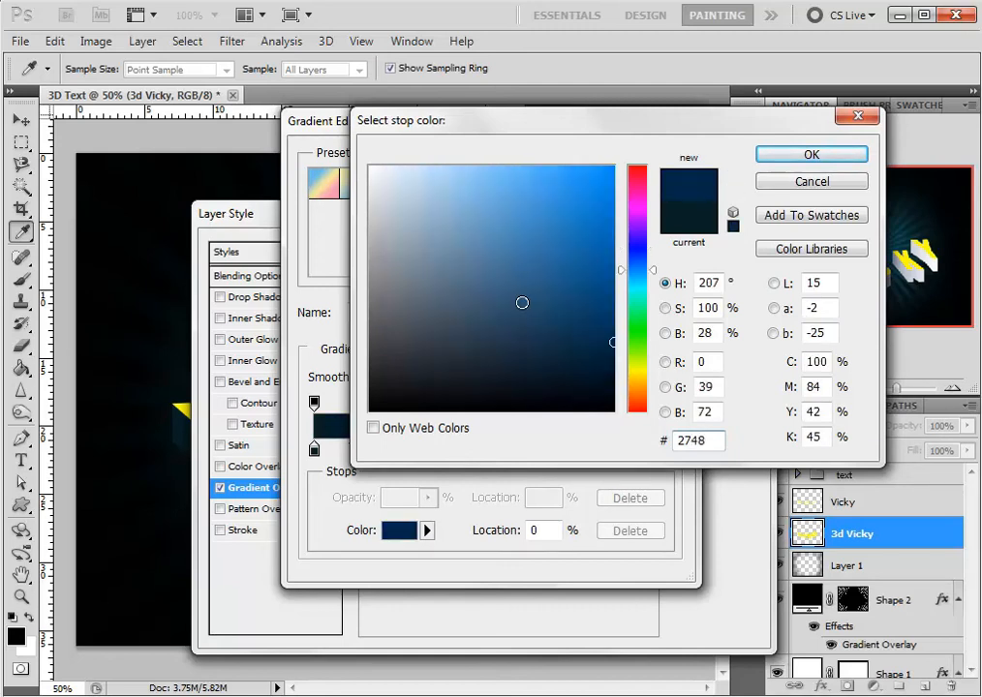
pyautogui.write('51')
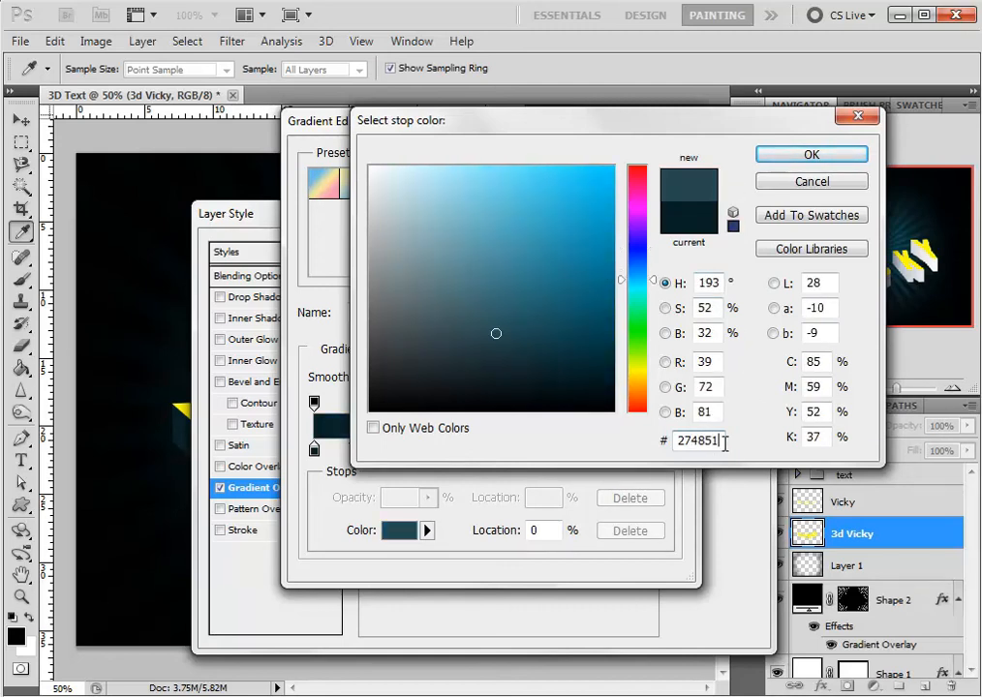
pyautogui.click(784, 156)
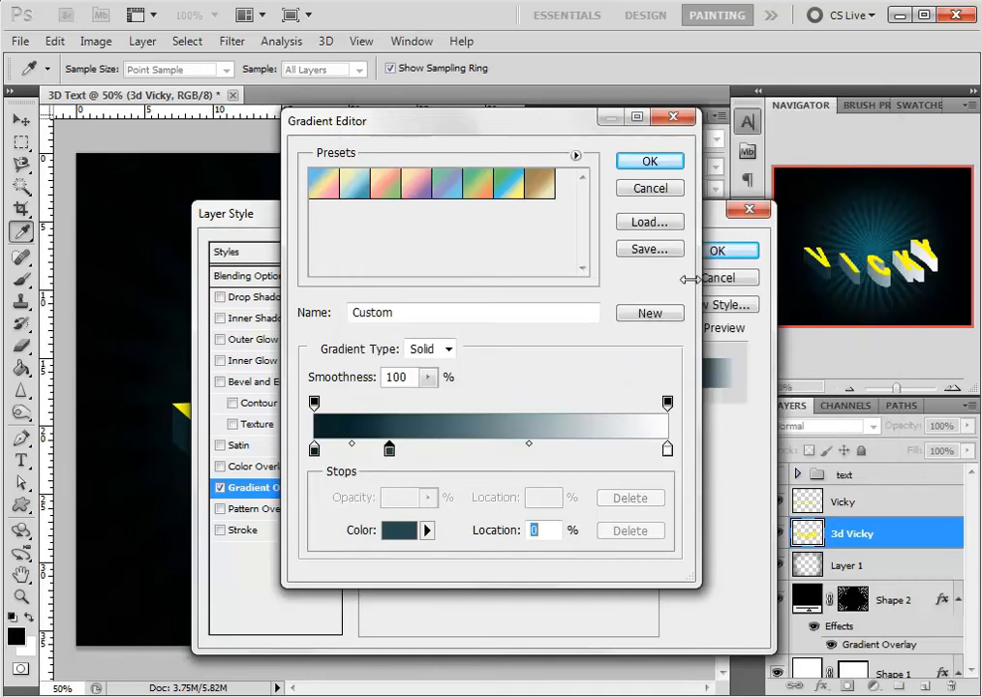
# - Add a third colour stop about one third along the gradient and set its colour to 082026
pyautogui.click(435, 449)
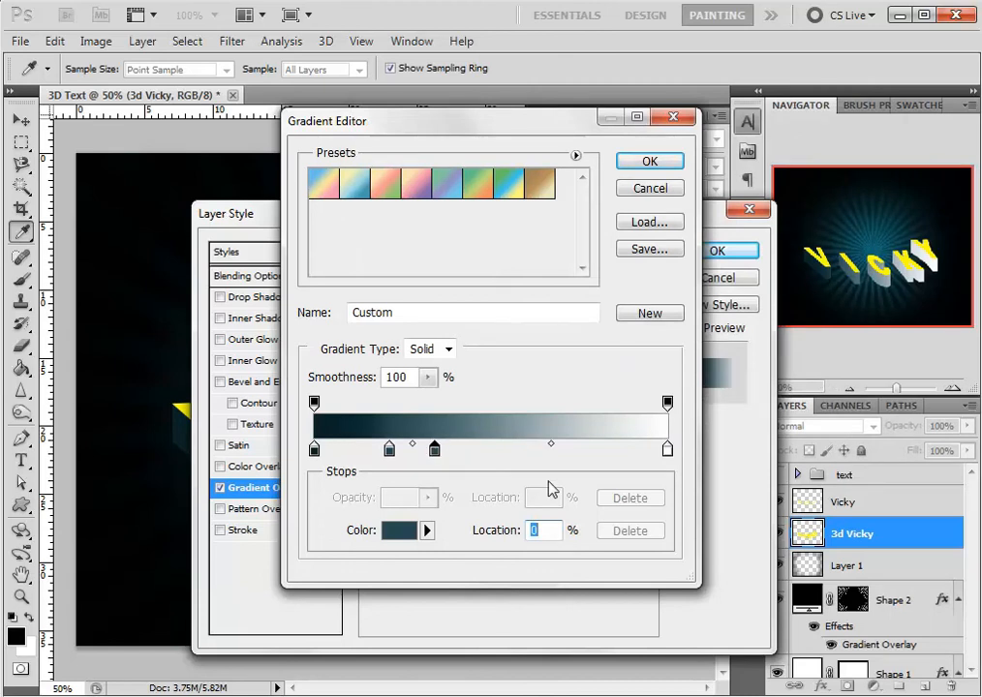
pyautogui.doubleClick(435, 449)
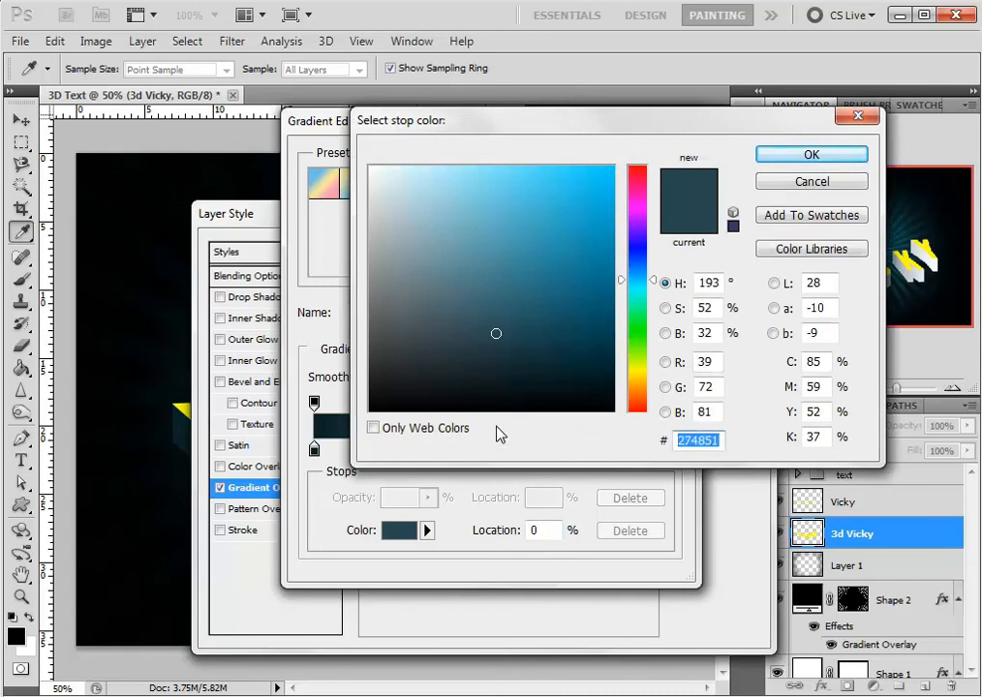
pyautogui.write('08')
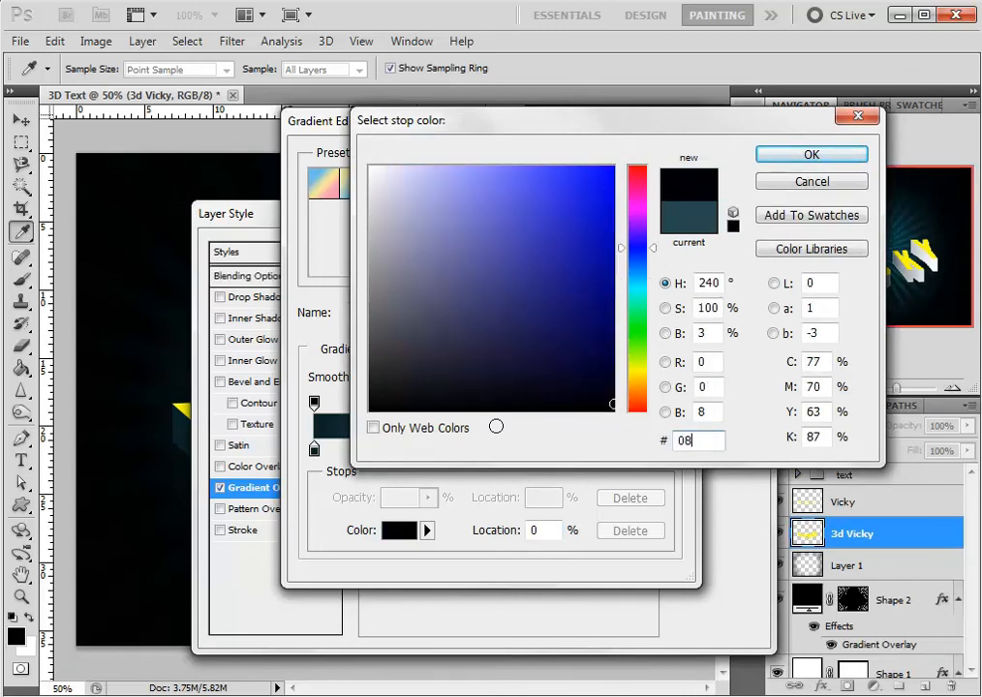
pyautogui.write('20')
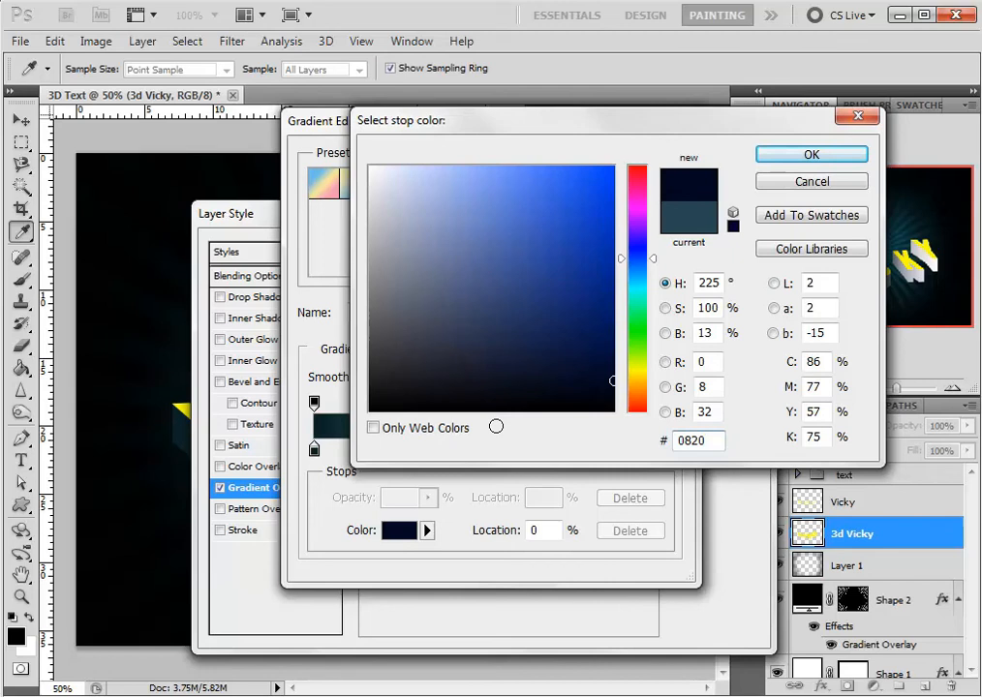
pyautogui.write('26')
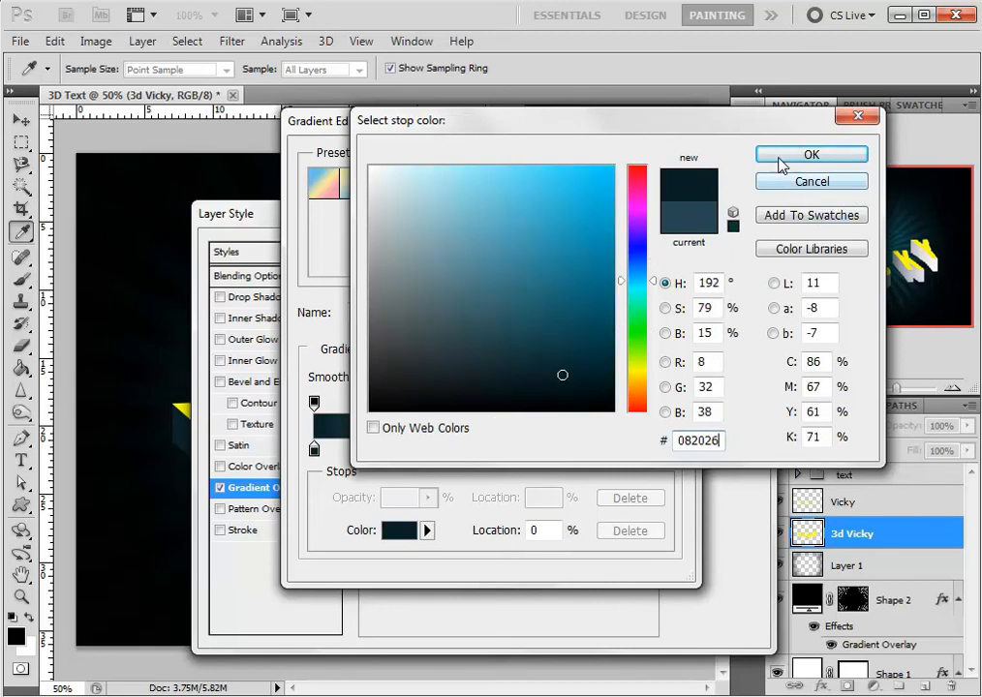
pyautogui.click(781, 155)
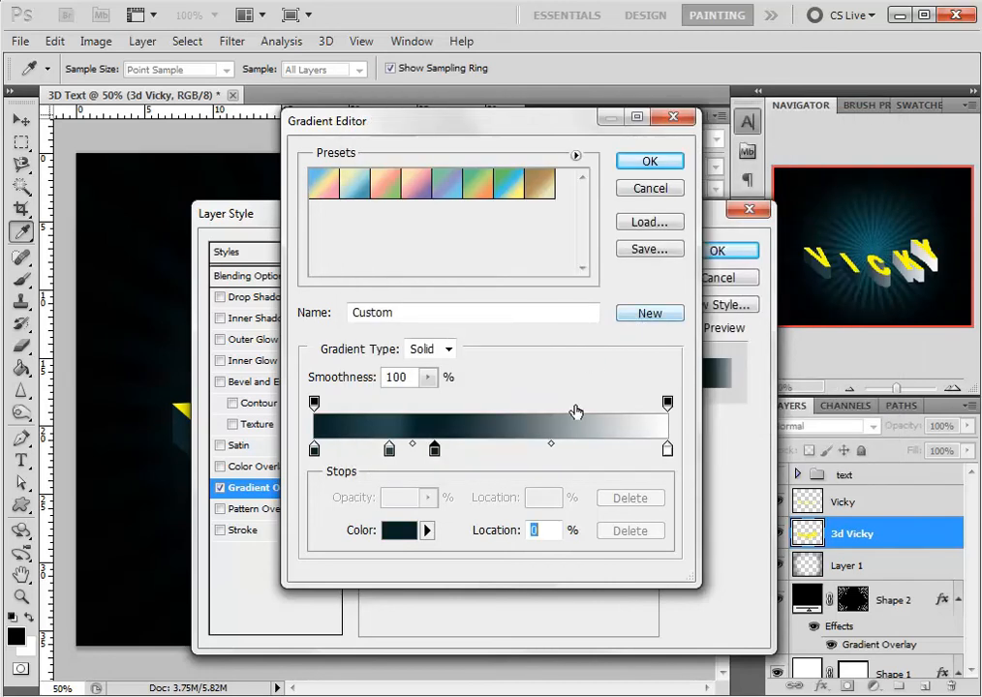
# - Add a fourth colour stop at location 52% on the gradient and set its colour to 23646C
pyautogui.click(498, 451)
pyautogui.doubleClick(491, 451)
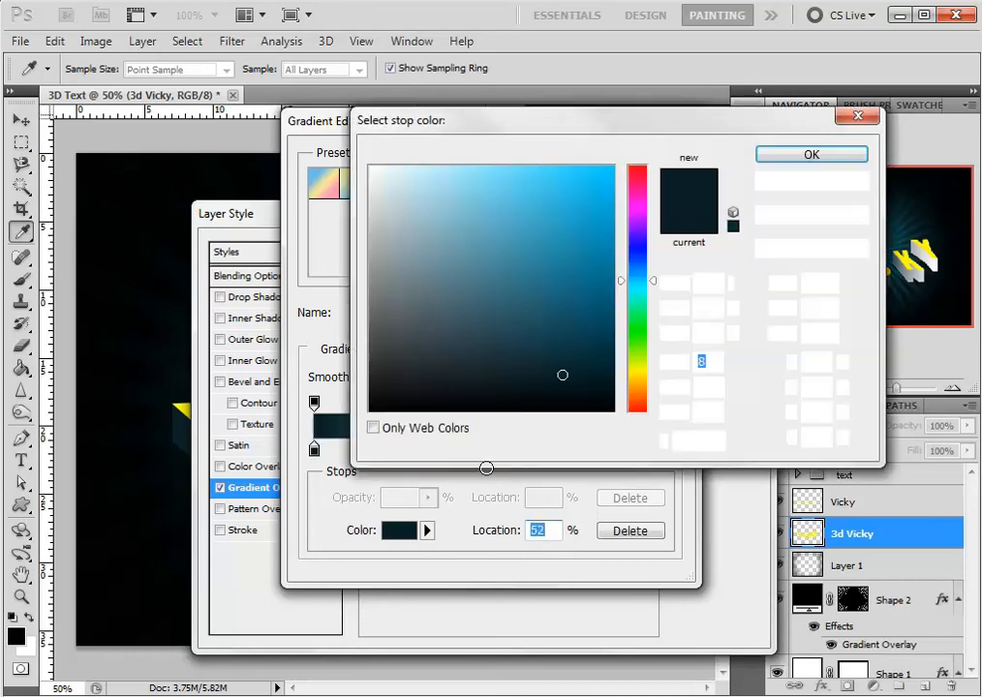
pyautogui.moveTo(715, 440)
pyautogui.mouseDown()
pyautogui.moveTo(643, 441)
pyautogui.moveTo(565, 404)
pyautogui.mouseUp()
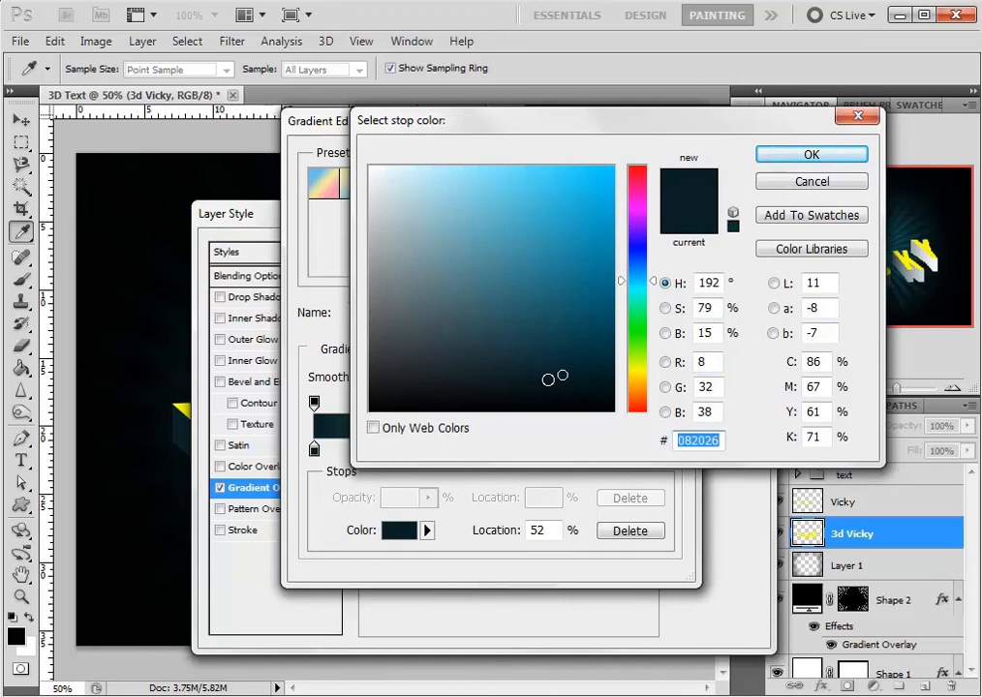
pyautogui.write('236')
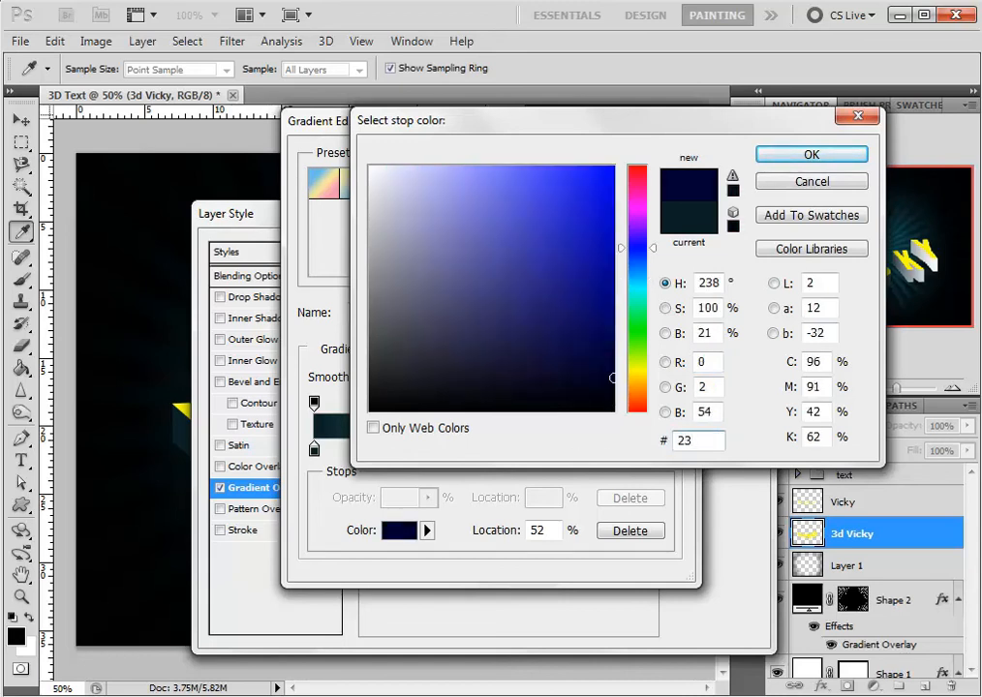
pyautogui.write('4')
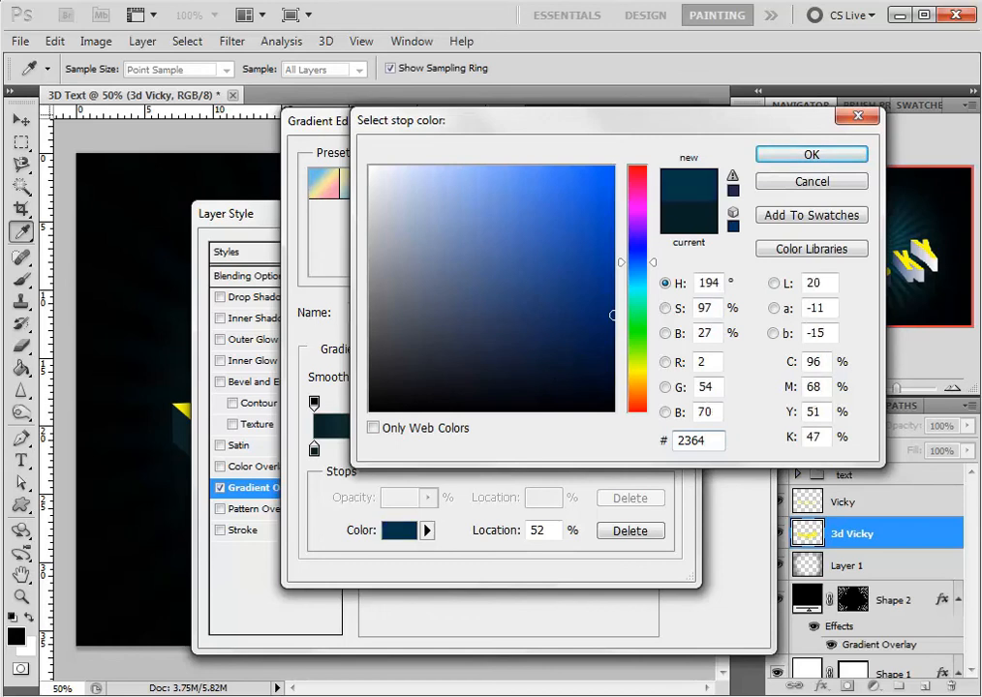
pyautogui.write('6C')
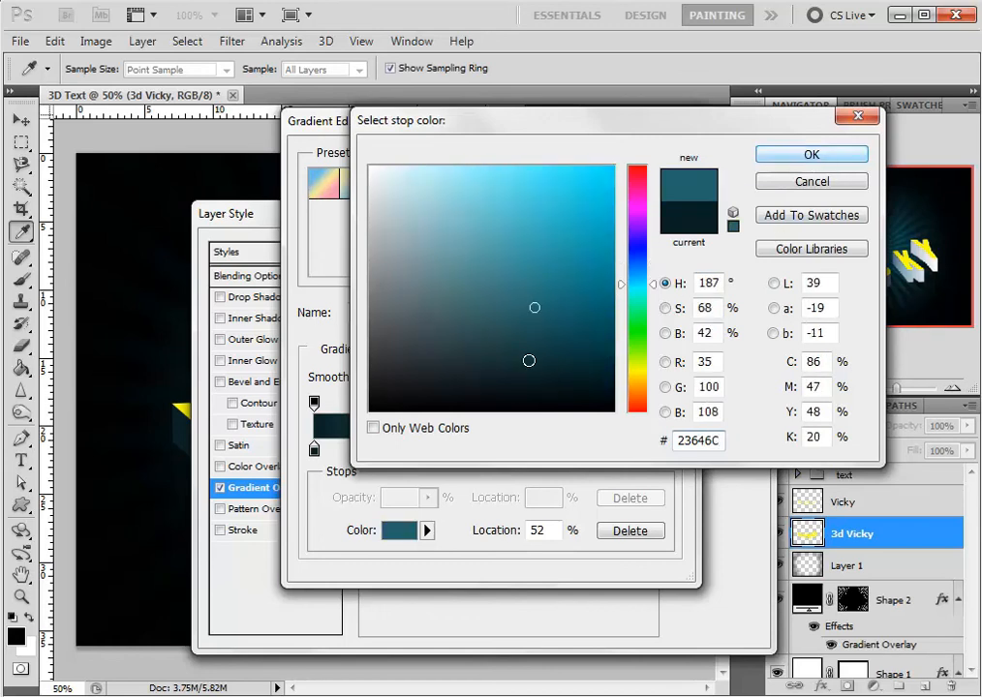
pyautogui.click(796, 154)
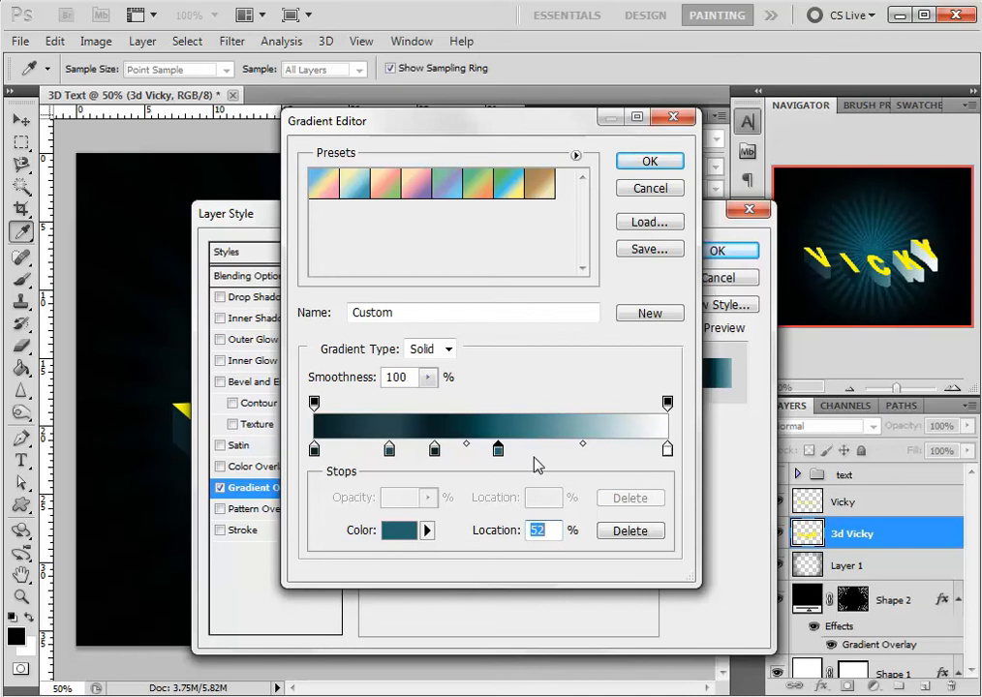
# - Add a fifth colour stop about seven tenths along the gradient, reusing the second stop's colour 274851
pyautogui.click(388, 450)
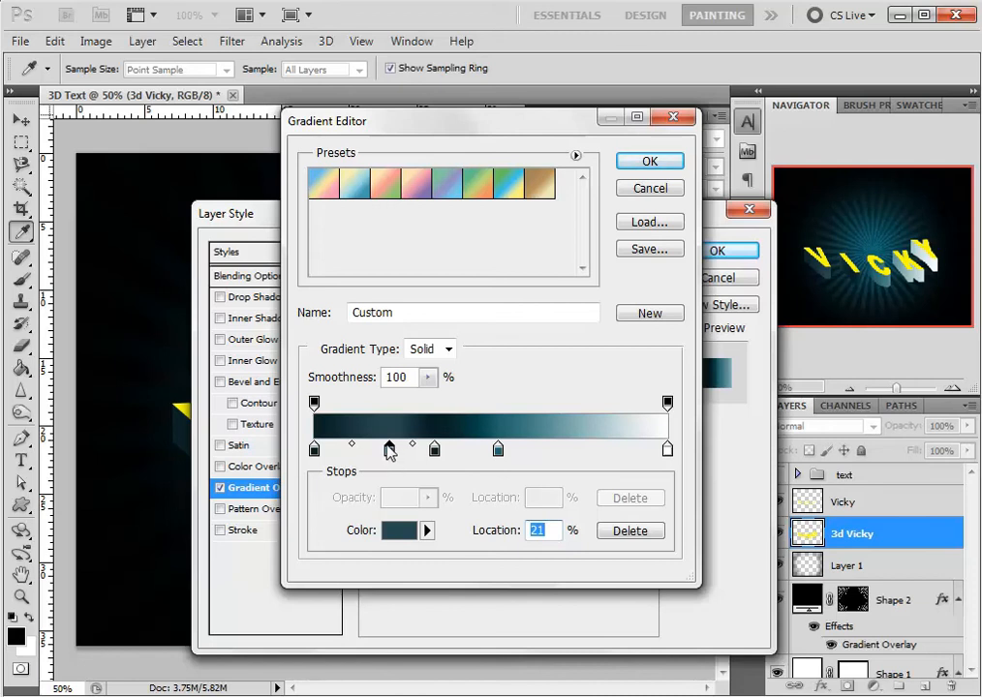
pyautogui.click(566, 456)
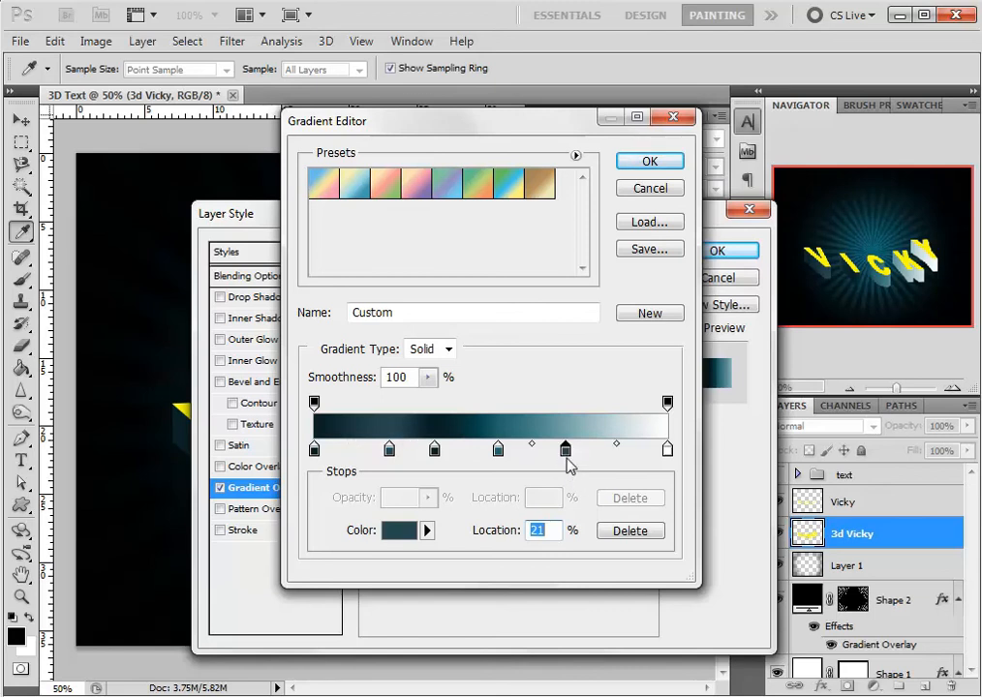
pyautogui.doubleClick(567, 451)
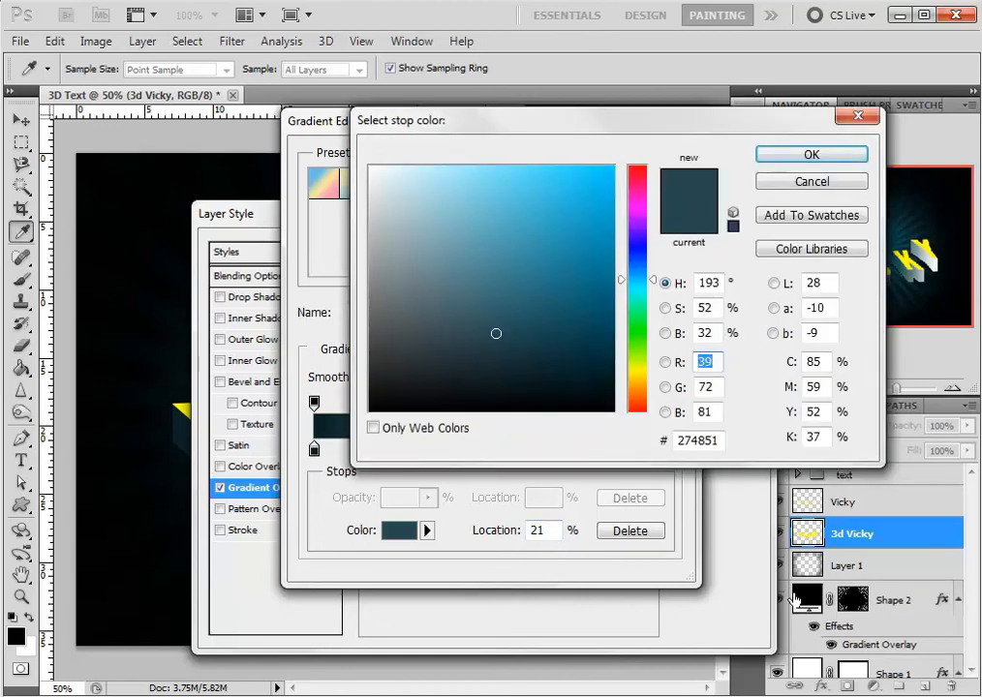
pyautogui.click(809, 182)
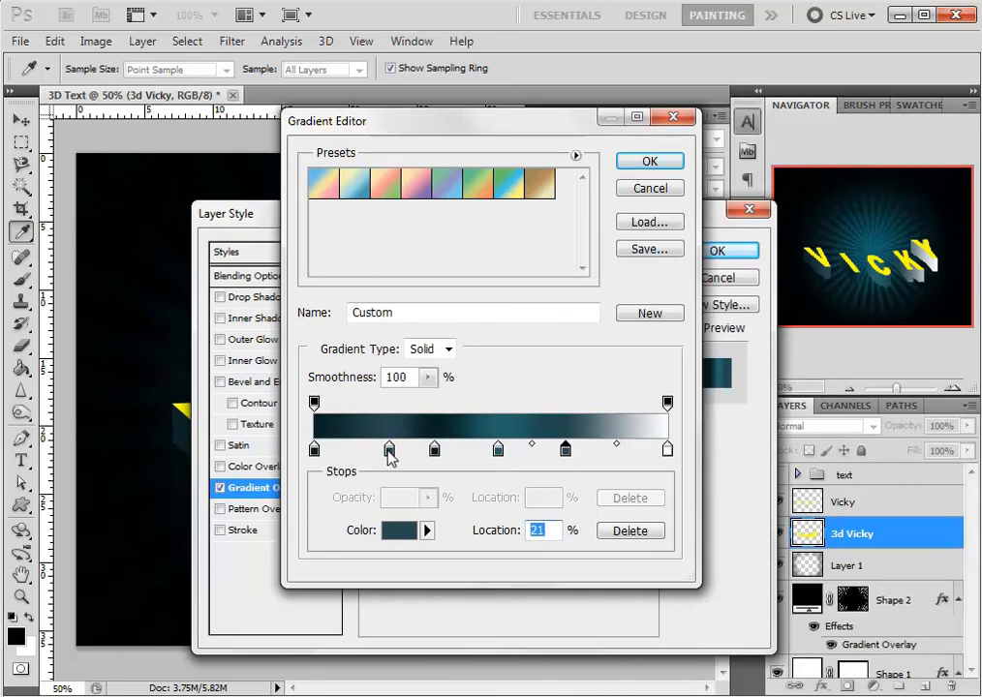
# - Replace the white end stop with a new stop at location 99% that reuses the fourth stop's colour 23646C
pyautogui.click(499, 450)
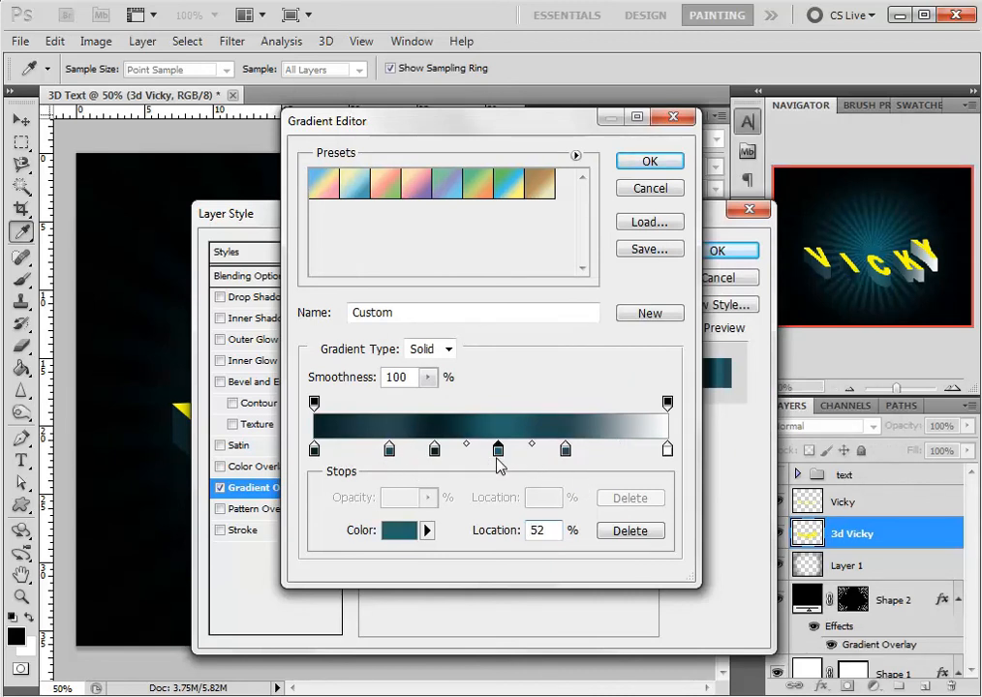
pyautogui.click(616, 452)
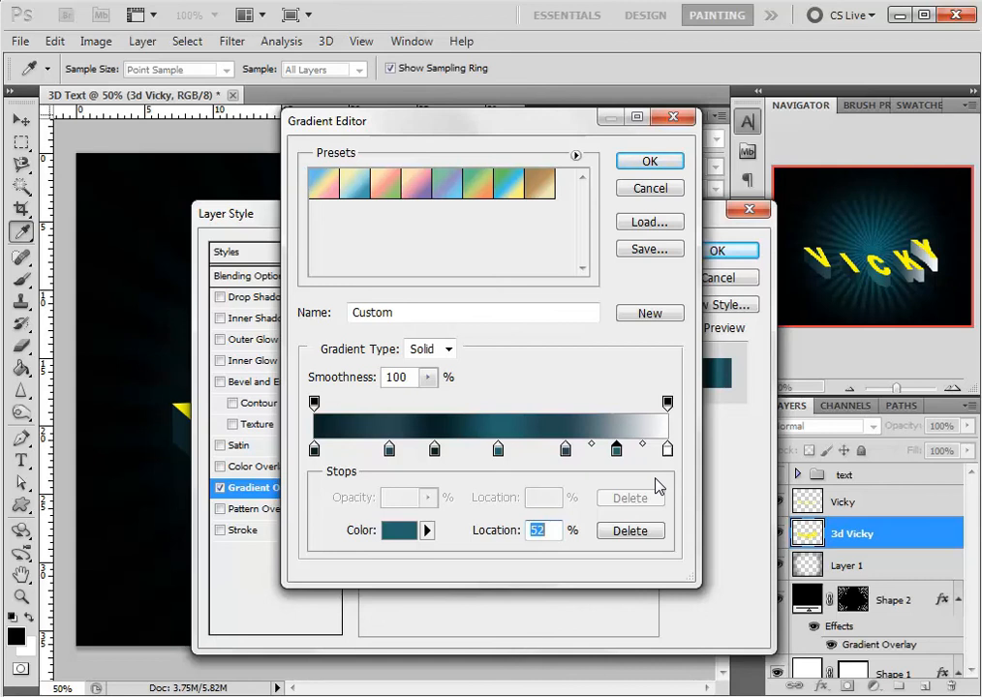
pyautogui.moveTo(668, 451); pyautogui.dragTo(668, 529)
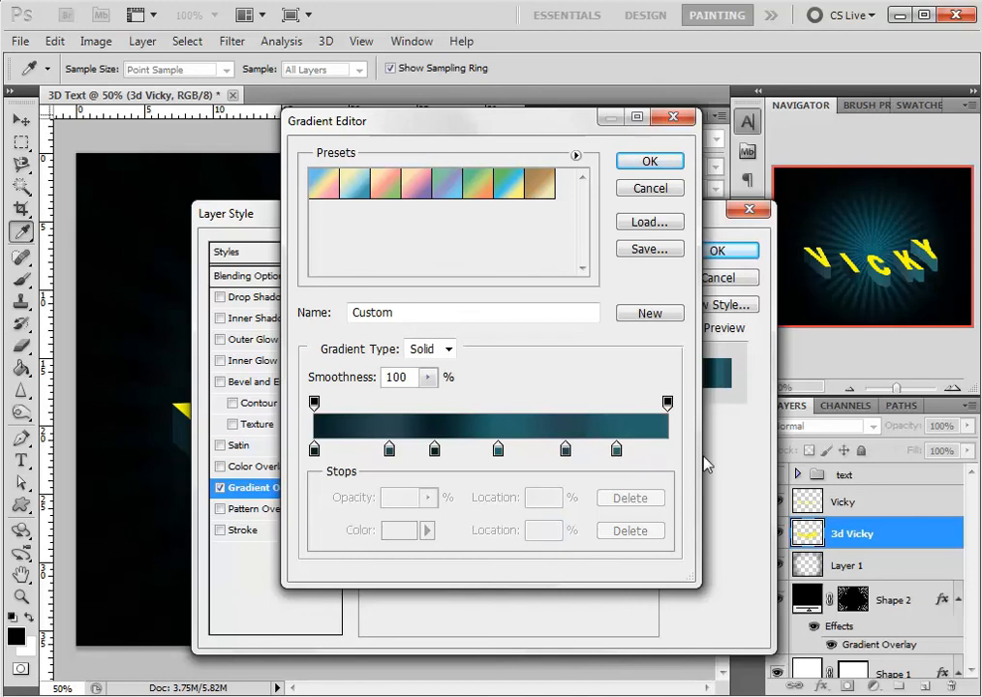
pyautogui.moveTo(618, 452); pyautogui.dragTo(667, 455)
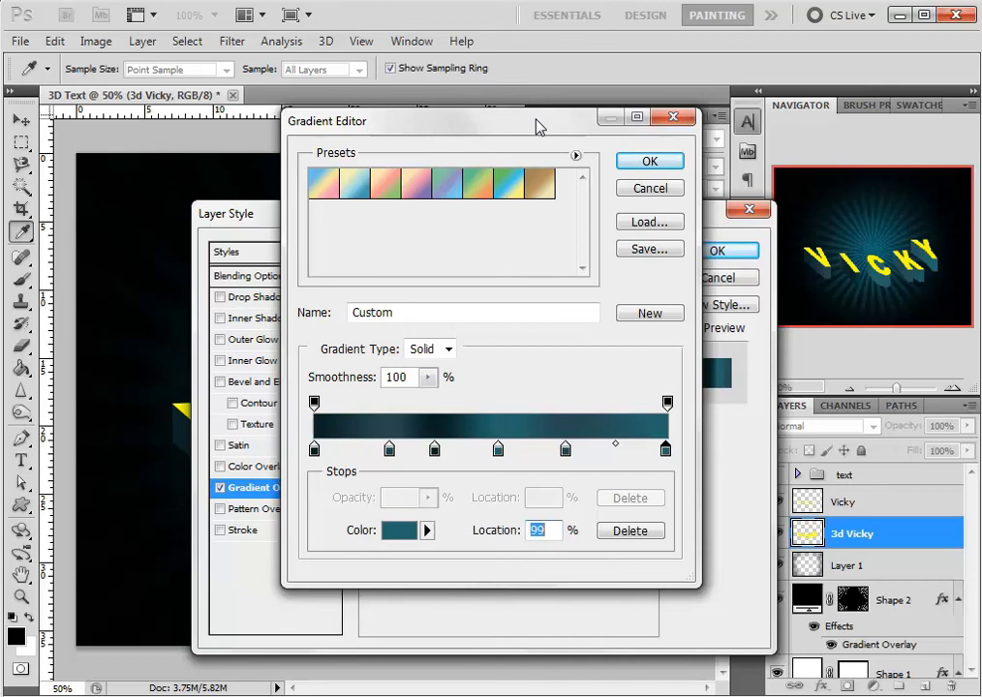
# - Accept the edited gradient and move the Layer Style dialog clear of the lettering
pyautogui.moveTo(537, 122); pyautogui.dragTo(602, 137)
pyautogui.moveTo(734, 268); pyautogui.dragTo(586, 160)
pyautogui.click(702, 205)
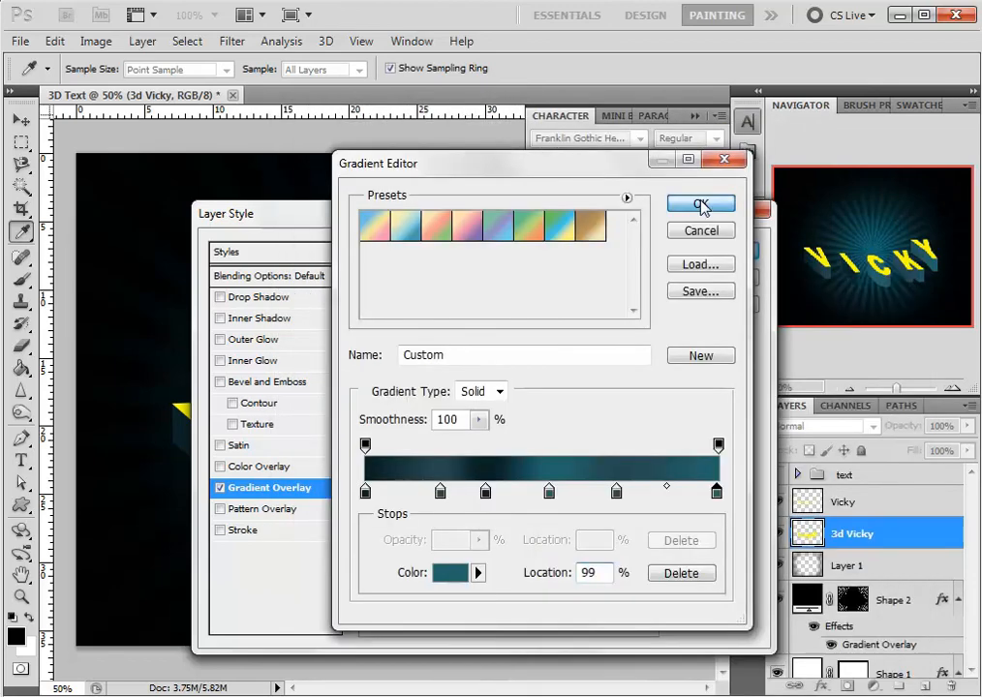
pyautogui.moveTo(553, 214); pyautogui.dragTo(625, 193)
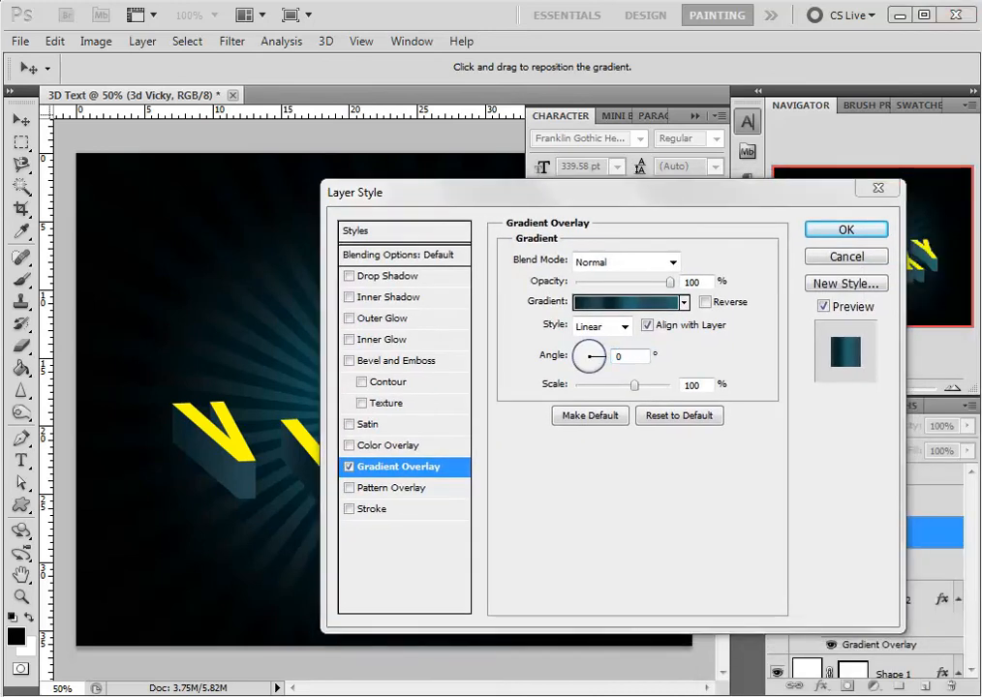
pyautogui.moveTo(723, 198); pyautogui.dragTo(874, 557)
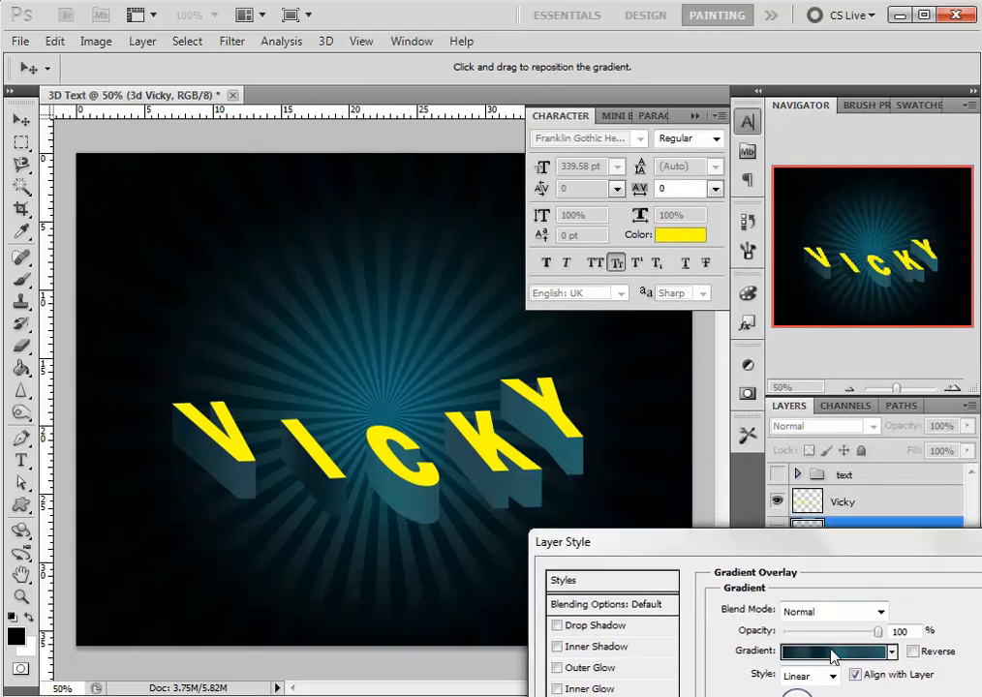
# - Reopen the overlay gradient for editing and reposition its first three colour stops at 7%, 20% and 29%
pyautogui.click(830, 650)
pyautogui.moveTo(614, 164); pyautogui.dragTo(661, 162)
pyautogui.moveTo(836, 150); pyautogui.dragTo(864, 106)
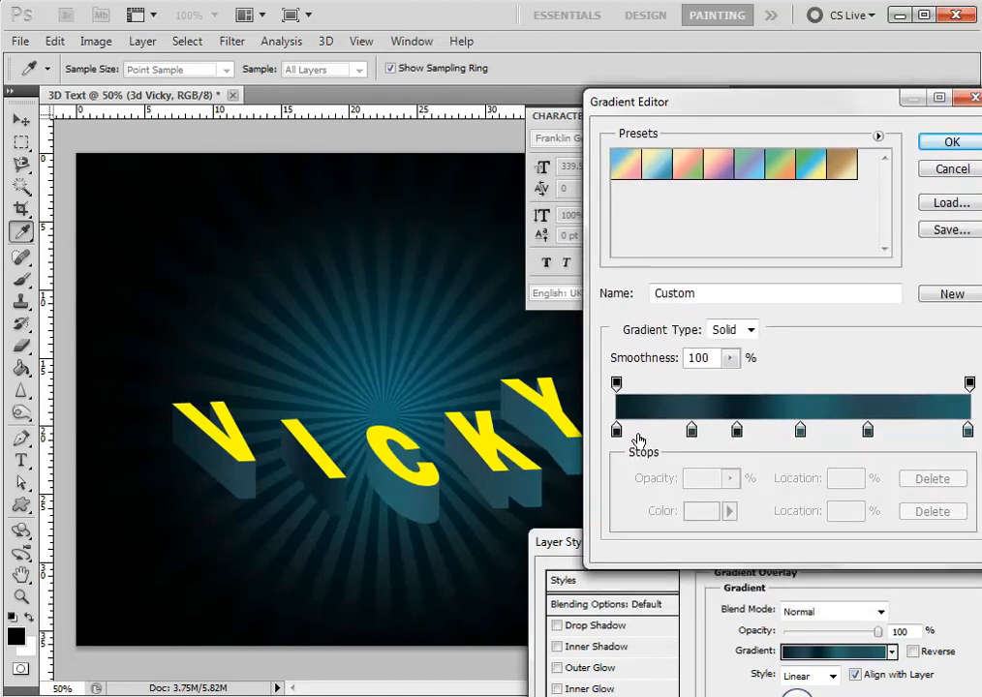
pyautogui.moveTo(693, 441); pyautogui.dragTo(677, 437)
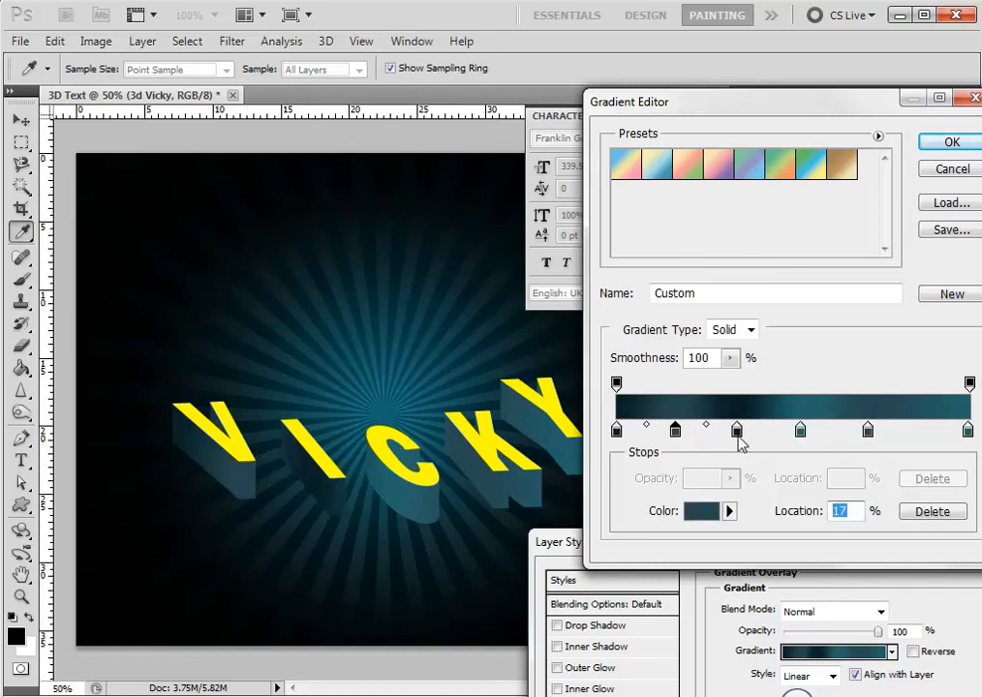
pyautogui.moveTo(736, 433); pyautogui.dragTo(729, 435)
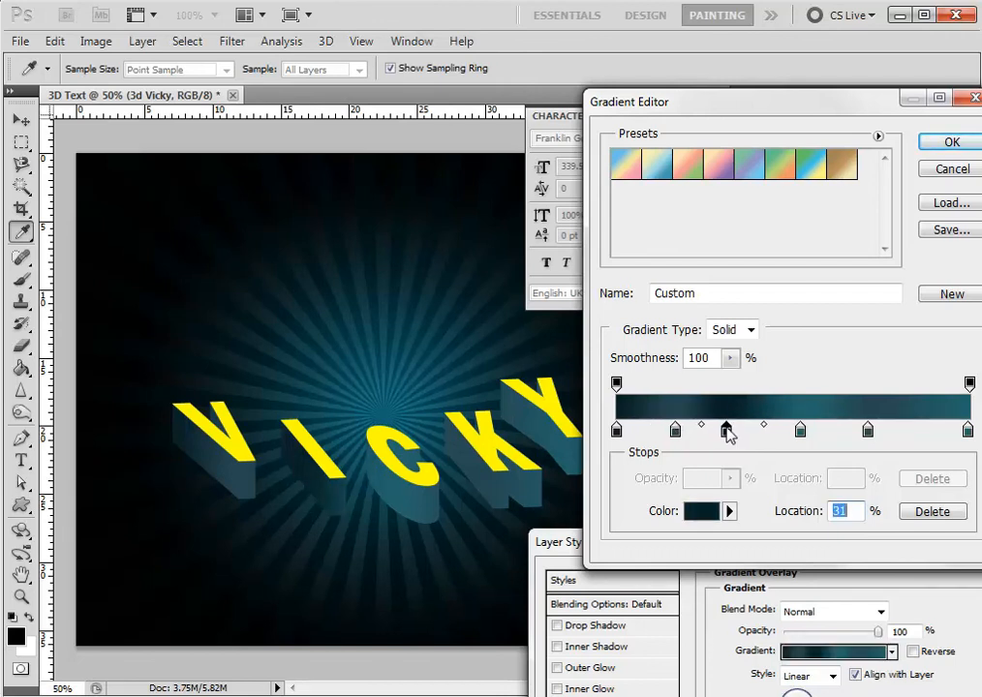
pyautogui.moveTo(621, 431); pyautogui.dragTo(657, 445)
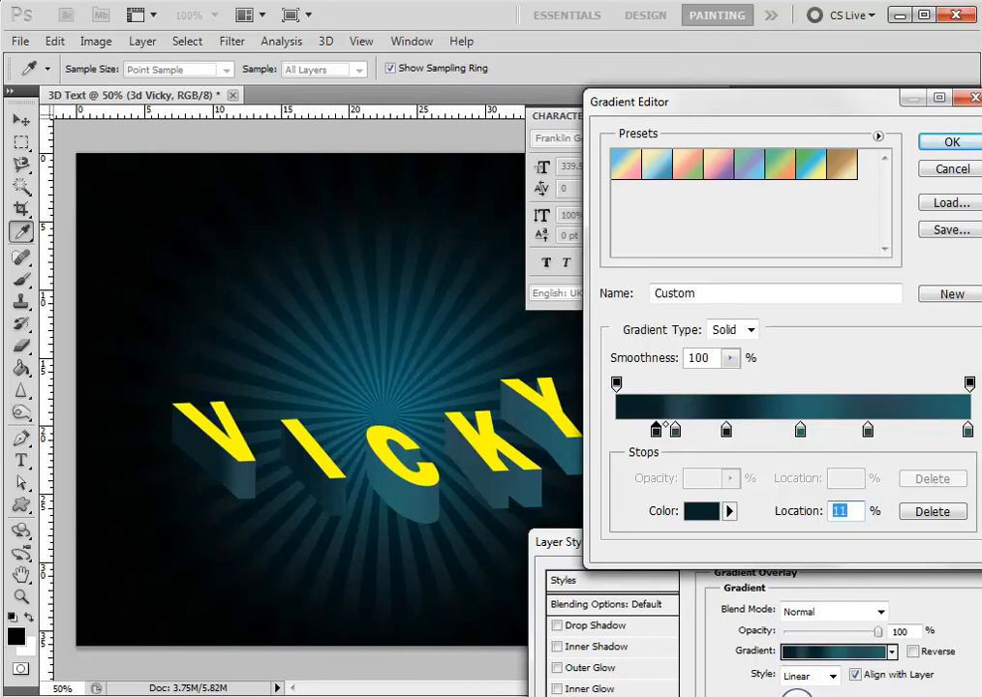
pyautogui.moveTo(659, 439)
pyautogui.mouseDown()
pyautogui.moveTo(629, 427)
pyautogui.moveTo(641, 428)
pyautogui.mouseUp()
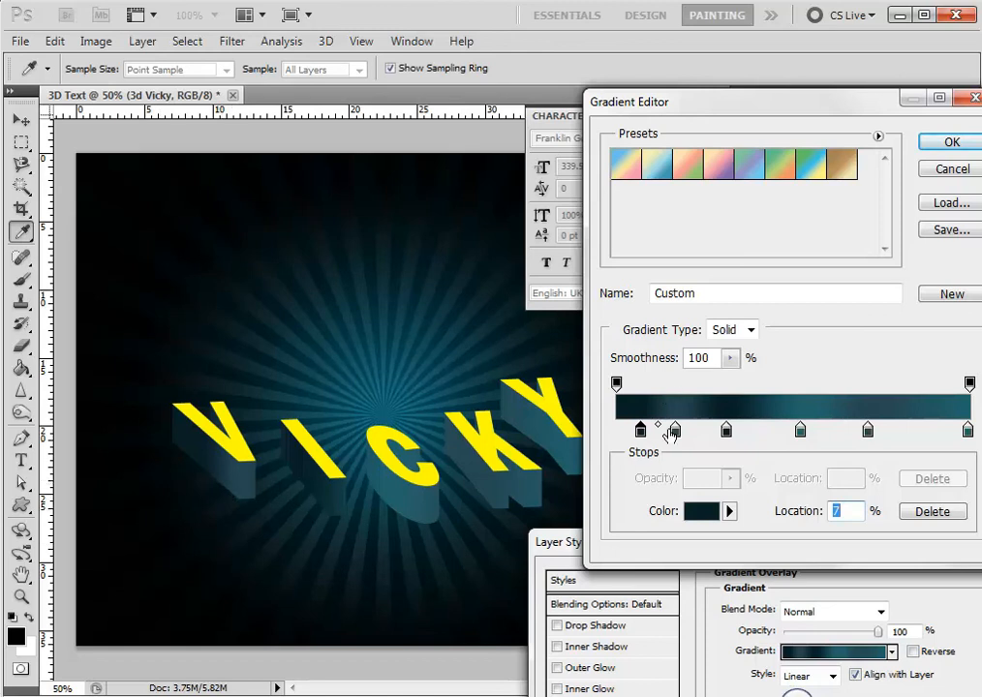
pyautogui.moveTo(676, 438); pyautogui.dragTo(687, 441)
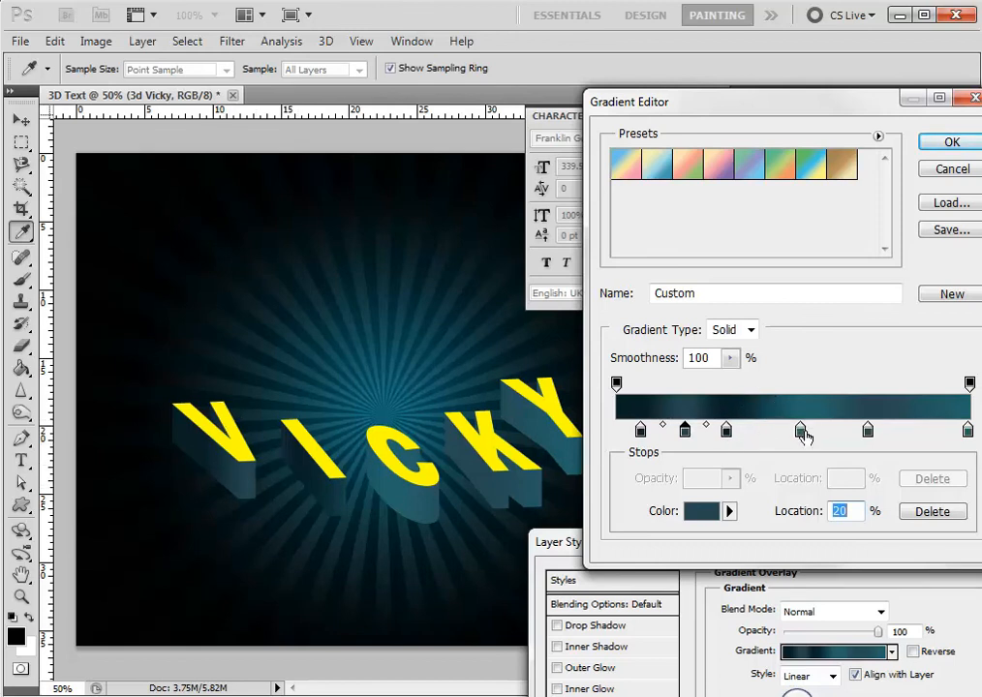
pyautogui.moveTo(726, 431); pyautogui.dragTo(719, 434)
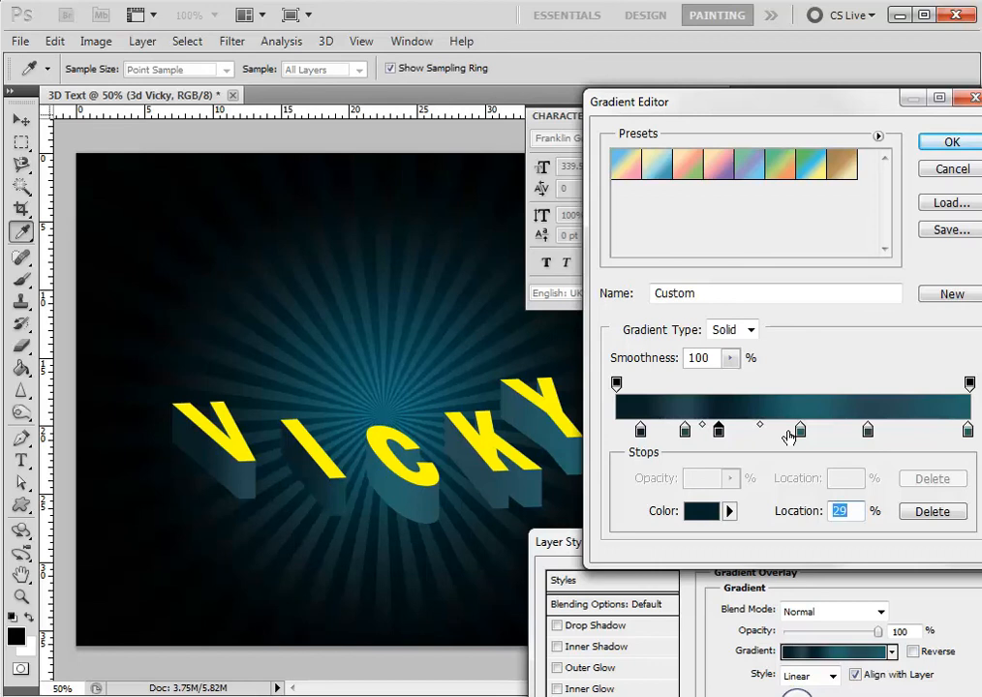
# - Move the gradient's fourth colour stop to location 44% and the fifth to 62%
pyautogui.moveTo(800, 433); pyautogui.dragTo(772, 433)
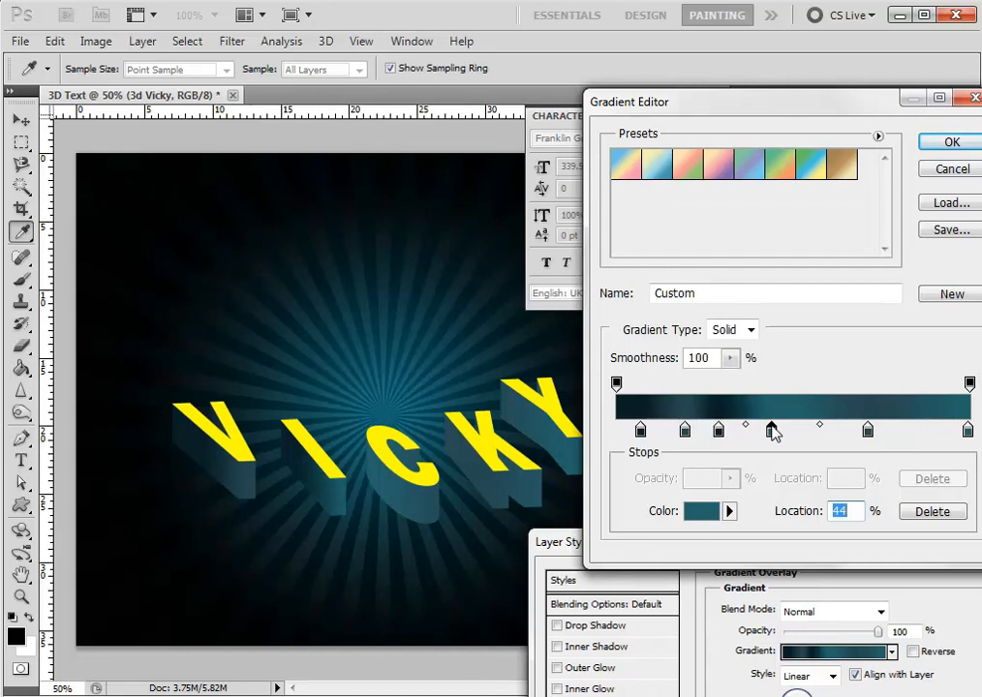
pyautogui.moveTo(868, 431); pyautogui.dragTo(839, 435)
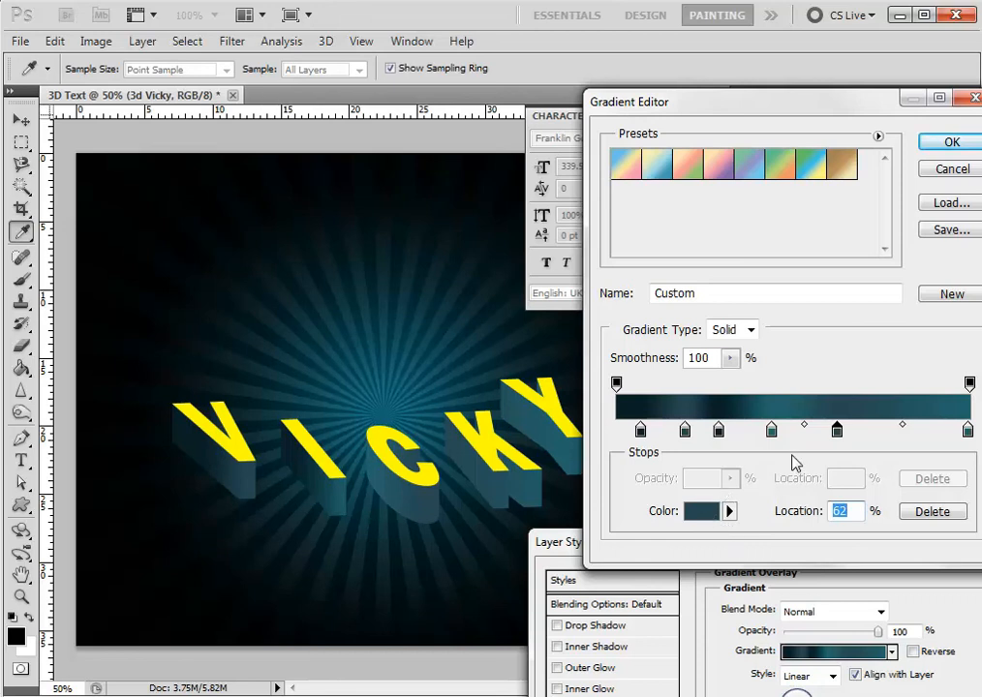
# - Add a stop at location 86% reusing the third stop's dark colour, and shift the fifth stop to 71%
pyautogui.click(719, 430)
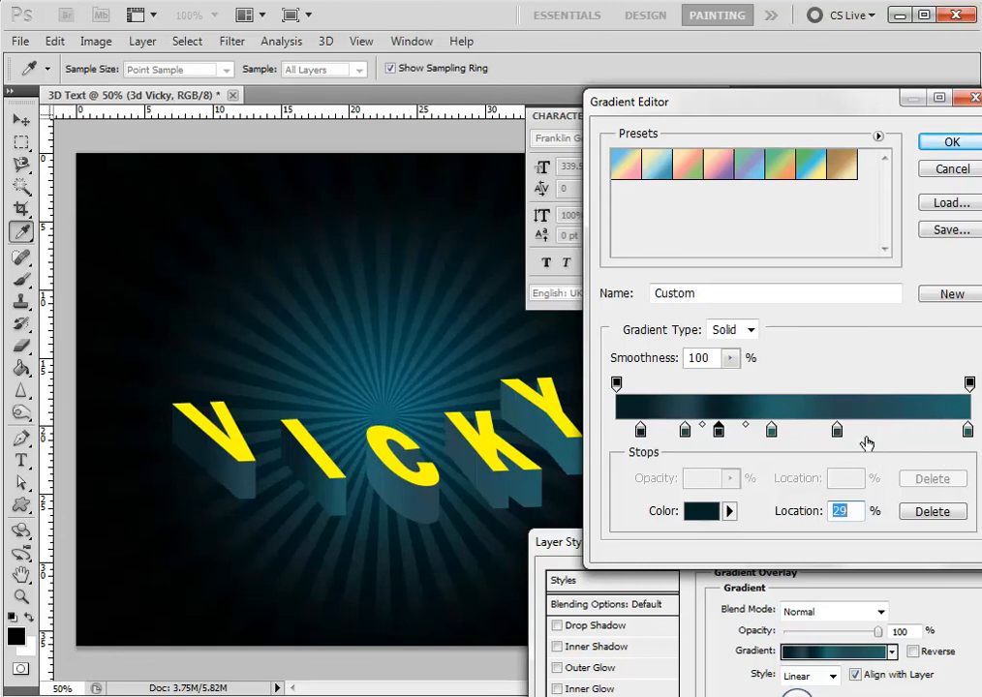
pyautogui.click(865, 431)
pyautogui.moveTo(866, 430); pyautogui.dragTo(920, 432)
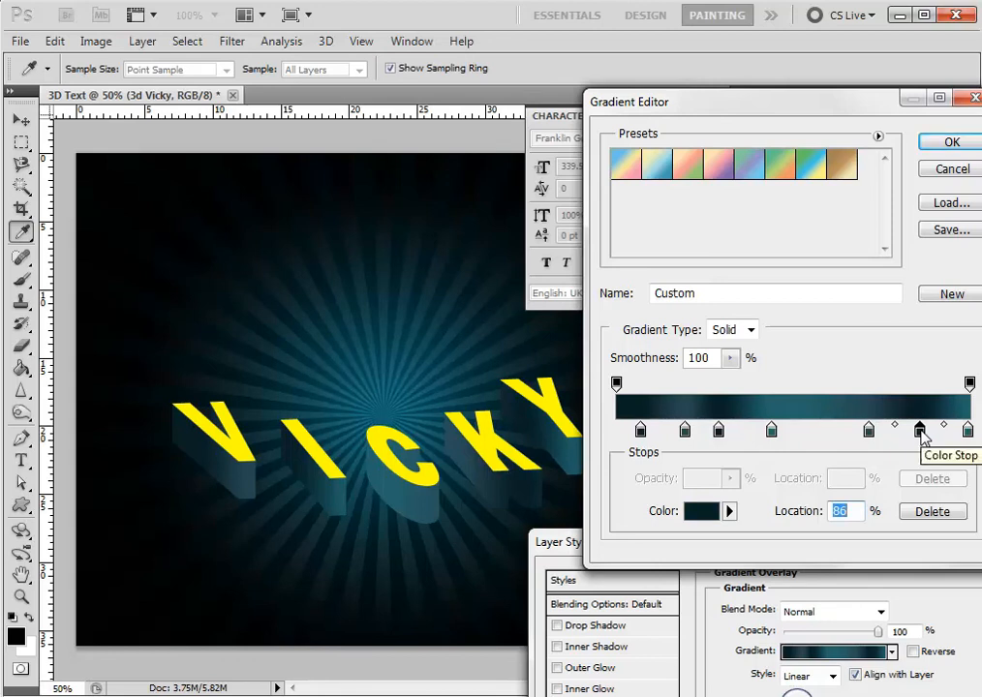
# - Remove the dark stop at 86% and move the teal end stop to location 85%
pyautogui.moveTo(968, 429); pyautogui.dragTo(951, 436)
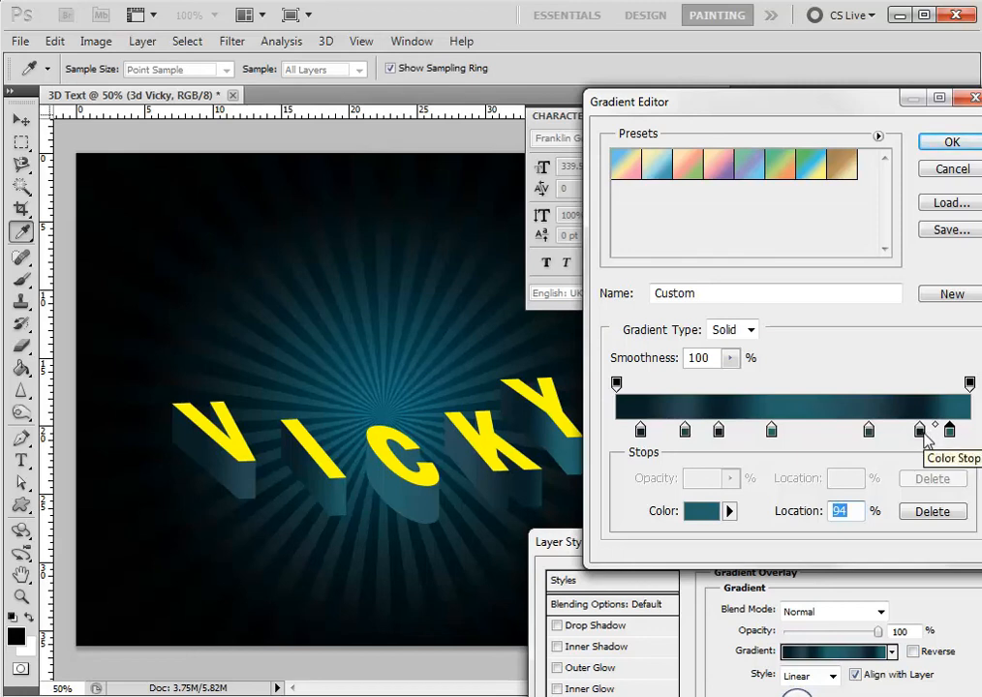
pyautogui.moveTo(920, 432); pyautogui.dragTo(883, 472)
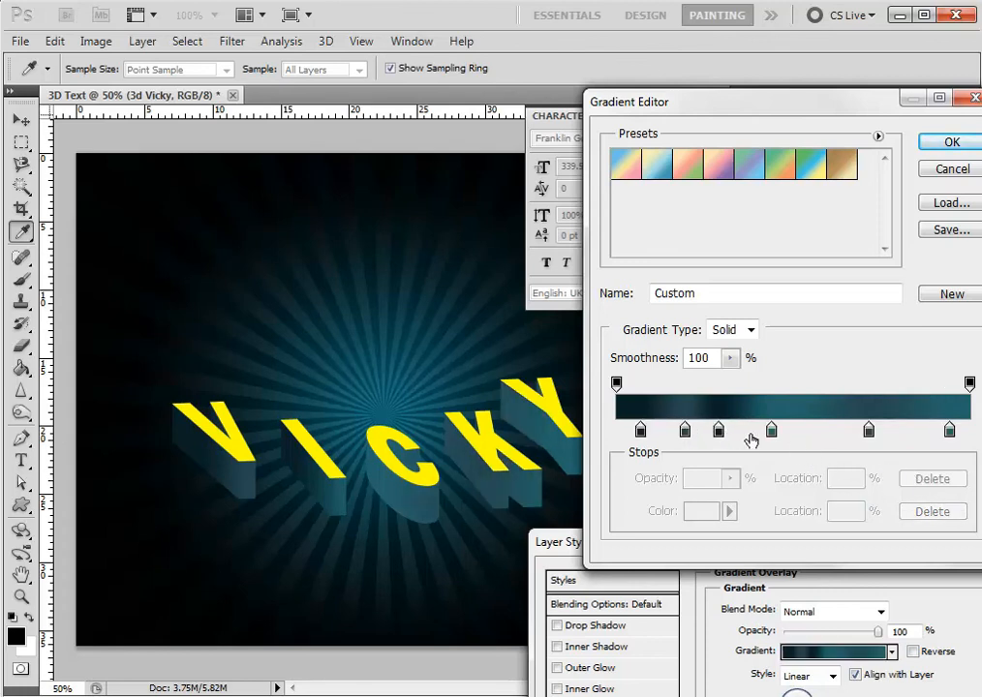
pyautogui.click(718, 430)
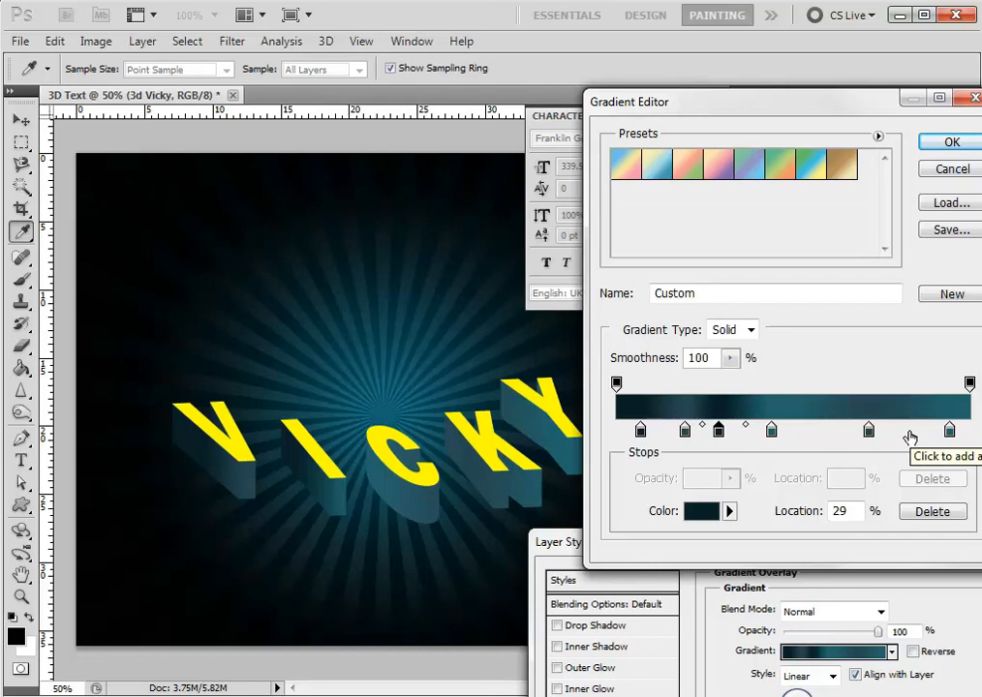
pyautogui.moveTo(949, 430); pyautogui.dragTo(917, 431)
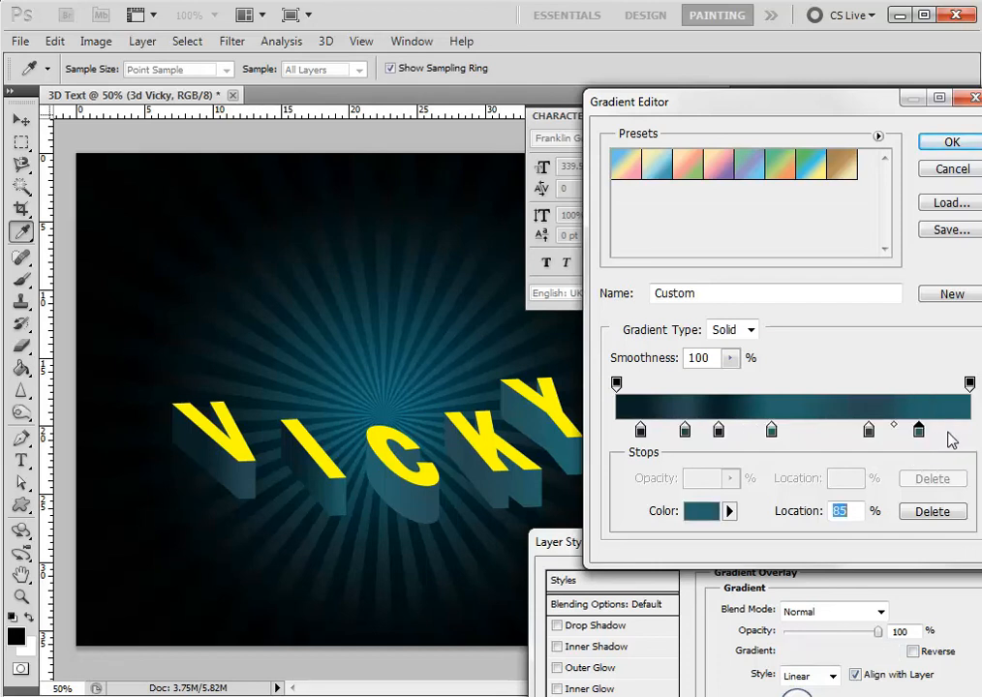
# - Add a final colour stop at location 100% that reuses the colour of the stop at 71%
pyautogui.click(960, 431)
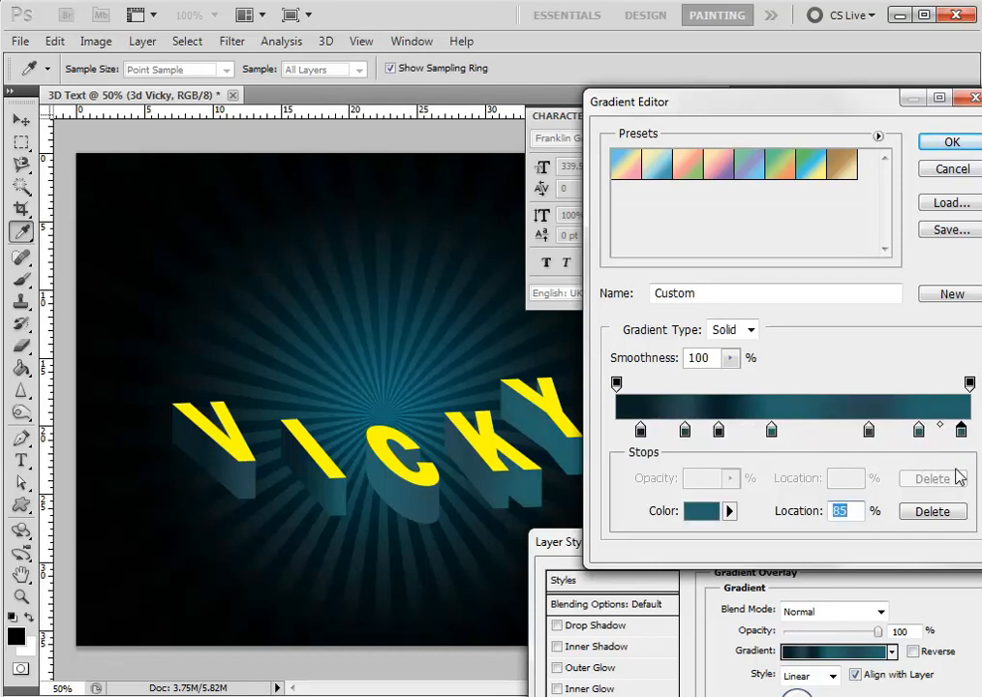
pyautogui.moveTo(959, 431); pyautogui.dragTo(959, 468)
pyautogui.click(868, 430)
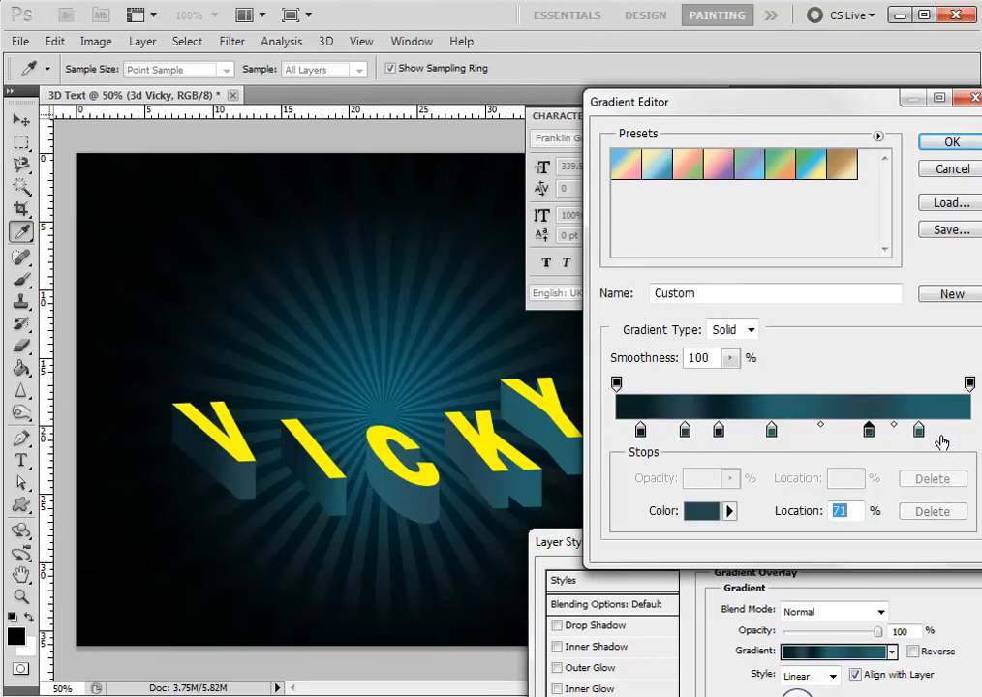
pyautogui.click(961, 430)
pyautogui.moveTo(962, 432); pyautogui.dragTo(969, 432)
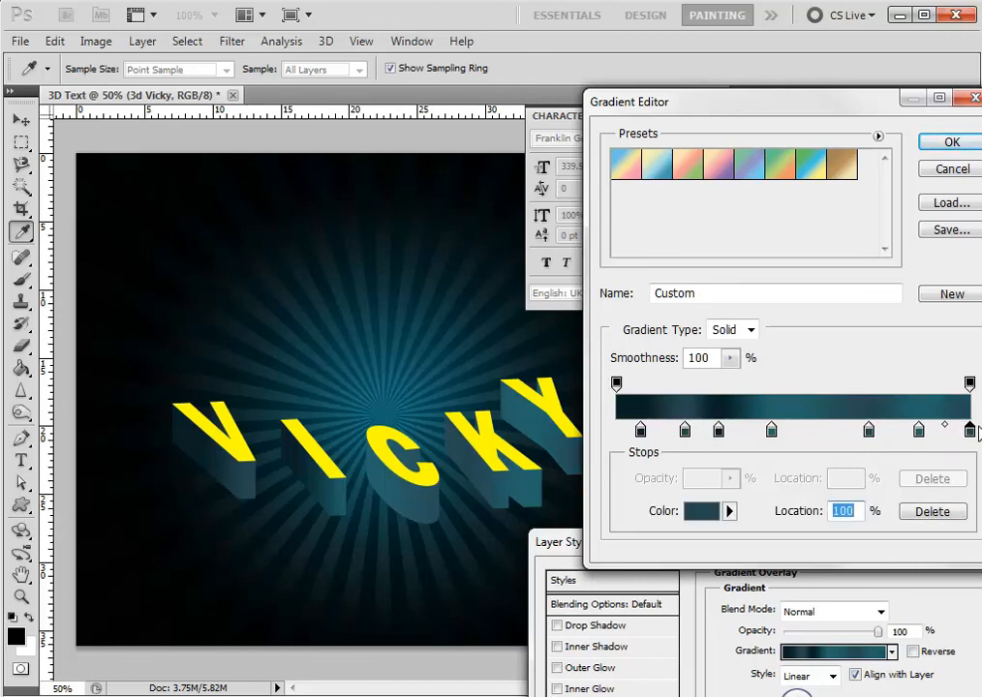
# - Replace the gradient's end stop with one at location 99% that reuses the dark colour of the stop at 29%
pyautogui.moveTo(969, 432); pyautogui.dragTo(777, 535)
pyautogui.click(719, 430)
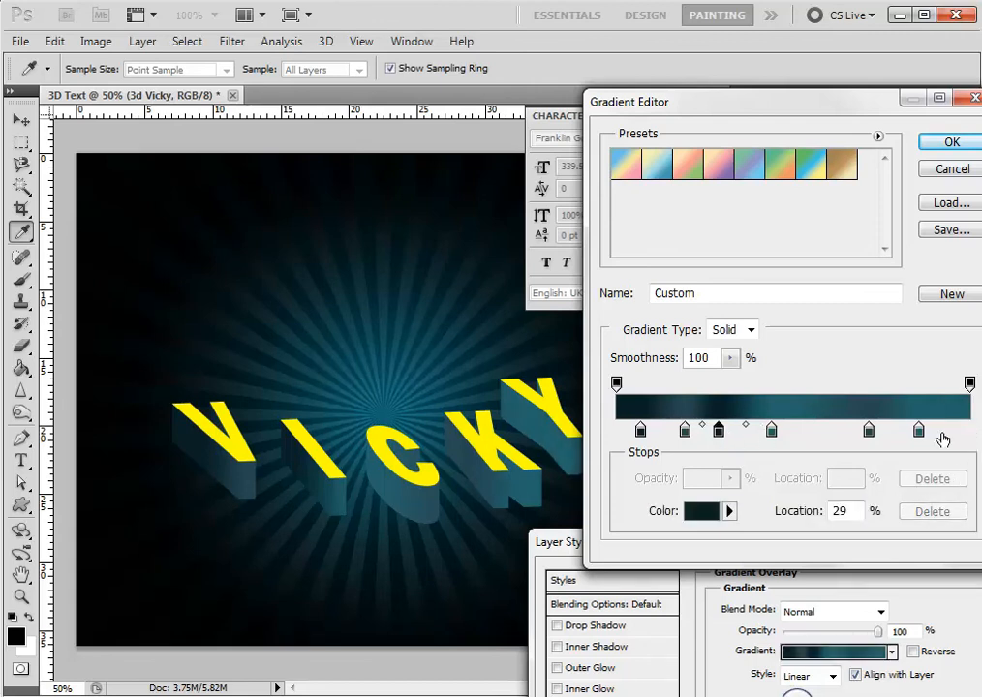
pyautogui.moveTo(956, 438); pyautogui.dragTo(966, 431)
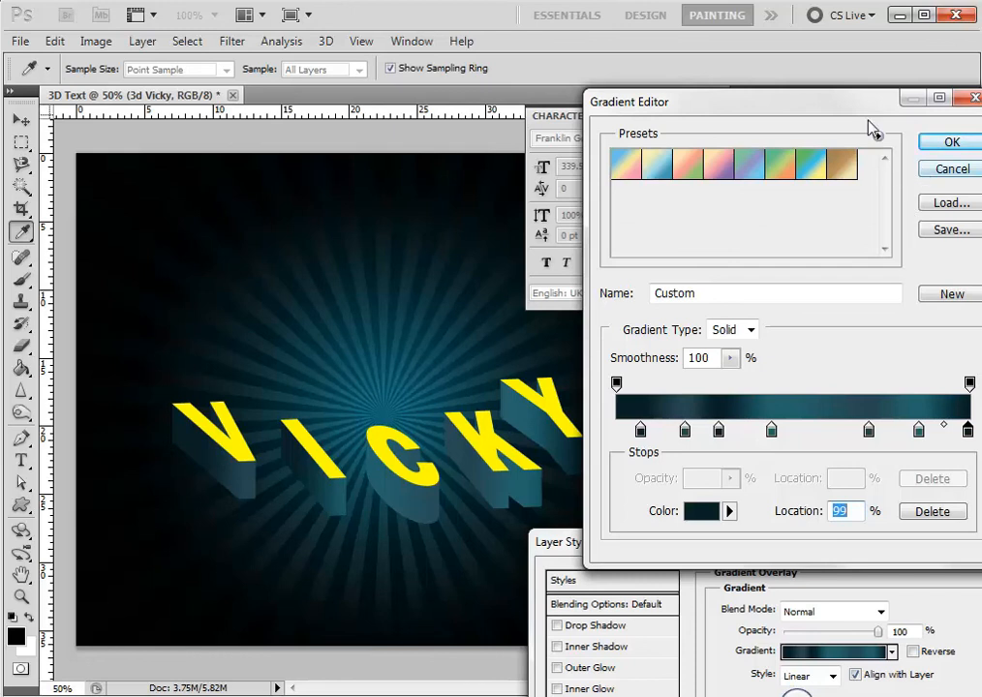
# - Move the teal stop to location 100%, the dark stop before it to 84%, and the slate stop to 66%
pyautogui.moveTo(918, 429); pyautogui.dragTo(969, 432)
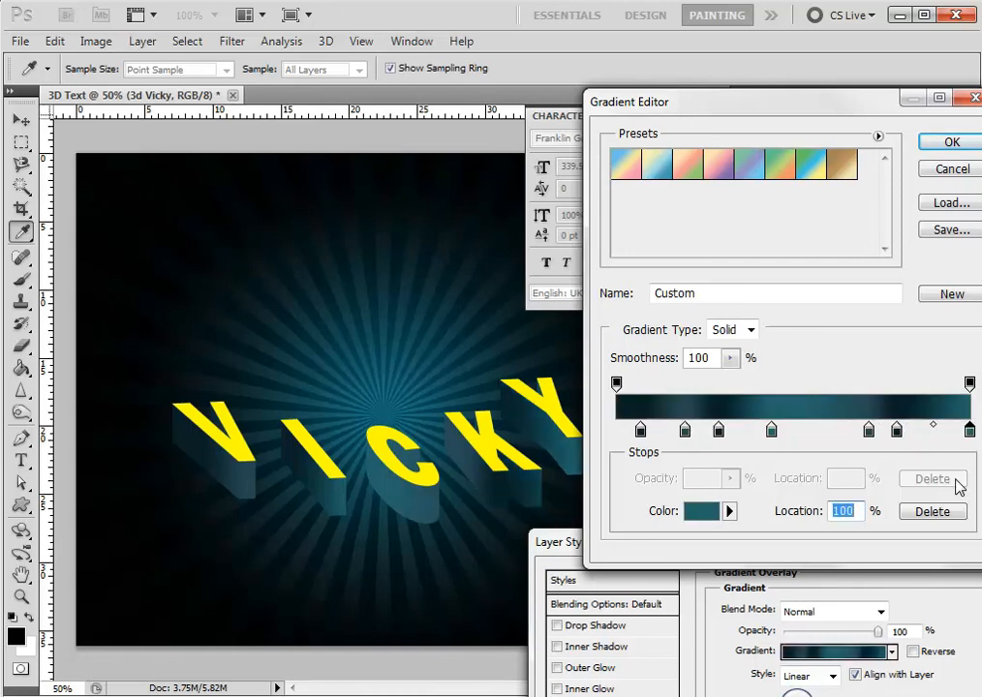
pyautogui.moveTo(899, 431); pyautogui.dragTo(931, 436)
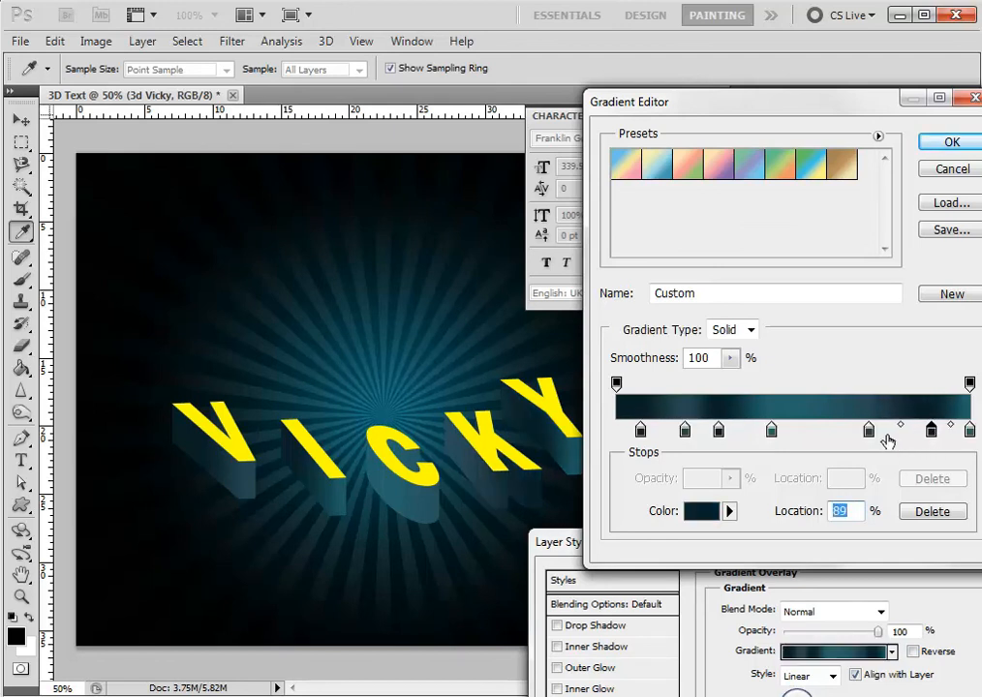
pyautogui.moveTo(868, 436)
pyautogui.mouseDown()
pyautogui.moveTo(843, 431)
pyautogui.moveTo(856, 435)
pyautogui.mouseUp()
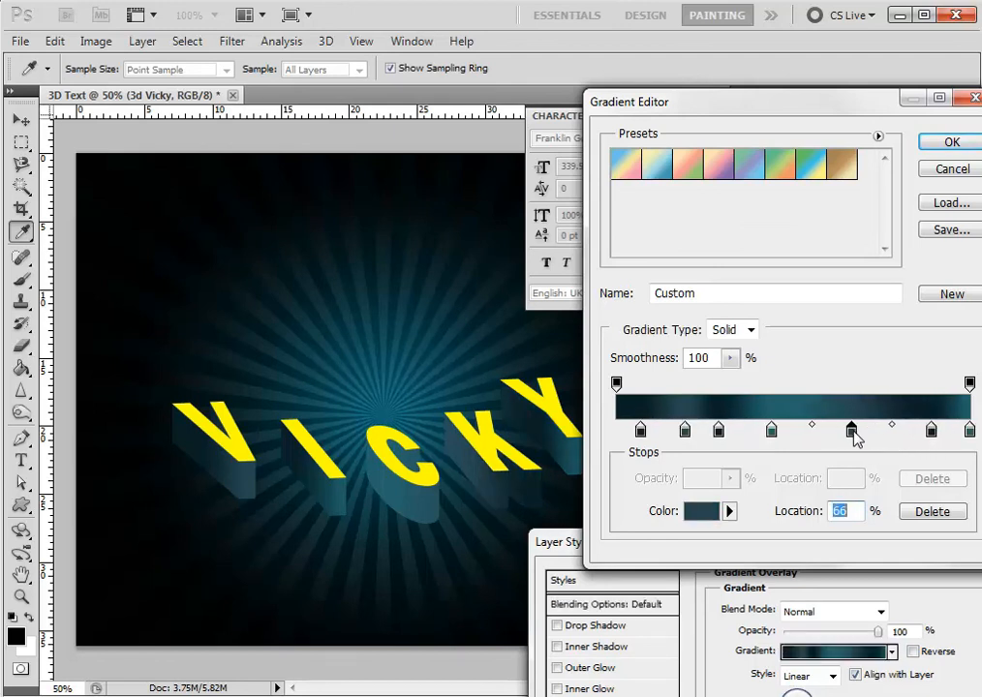
pyautogui.moveTo(931, 434)
pyautogui.mouseDown()
pyautogui.moveTo(908, 436)
pyautogui.moveTo(915, 437)
pyautogui.mouseUp()
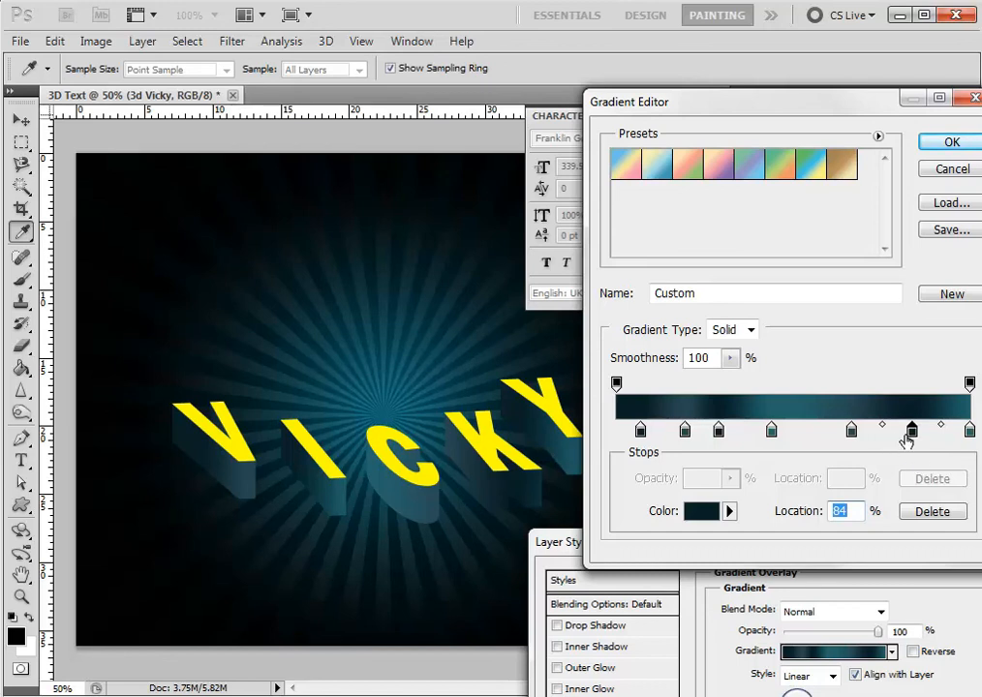
# - Remove the dark stop beside the teal end stop and shift the teal stop close after the 66% stop
pyautogui.moveTo(902, 432); pyautogui.dragTo(891, 433)
pyautogui.moveTo(958, 431); pyautogui.dragTo(912, 507)
pyautogui.moveTo(916, 431); pyautogui.dragTo(870, 385)
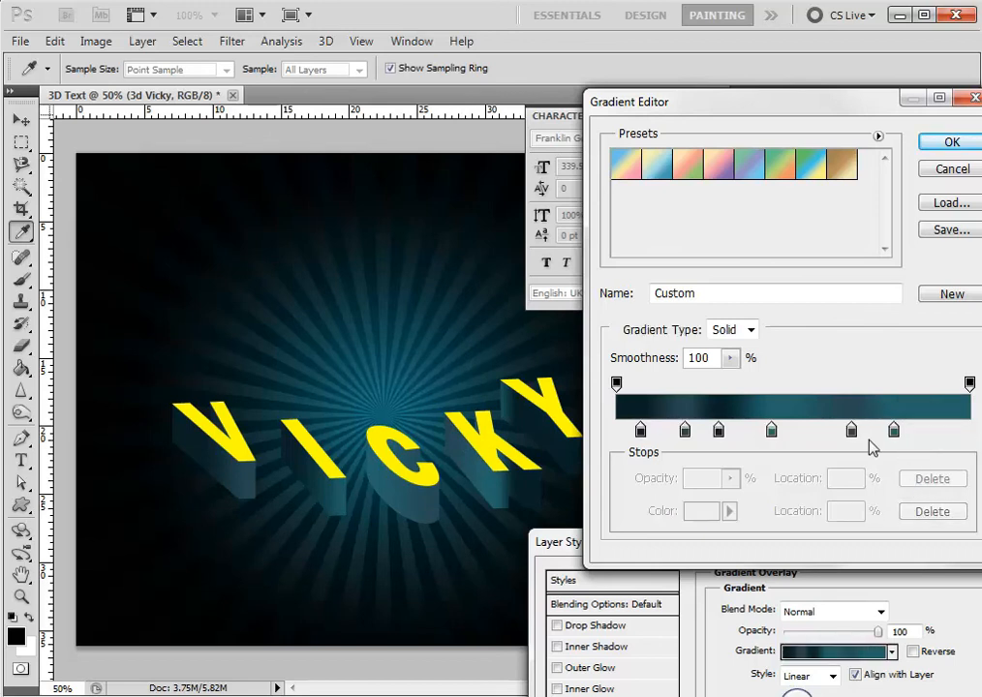
# - Add an end stop near location 100% reusing the 66% stop's colour, and move the teal stop to 83%
pyautogui.click(851, 432)
pyautogui.click(940, 434)
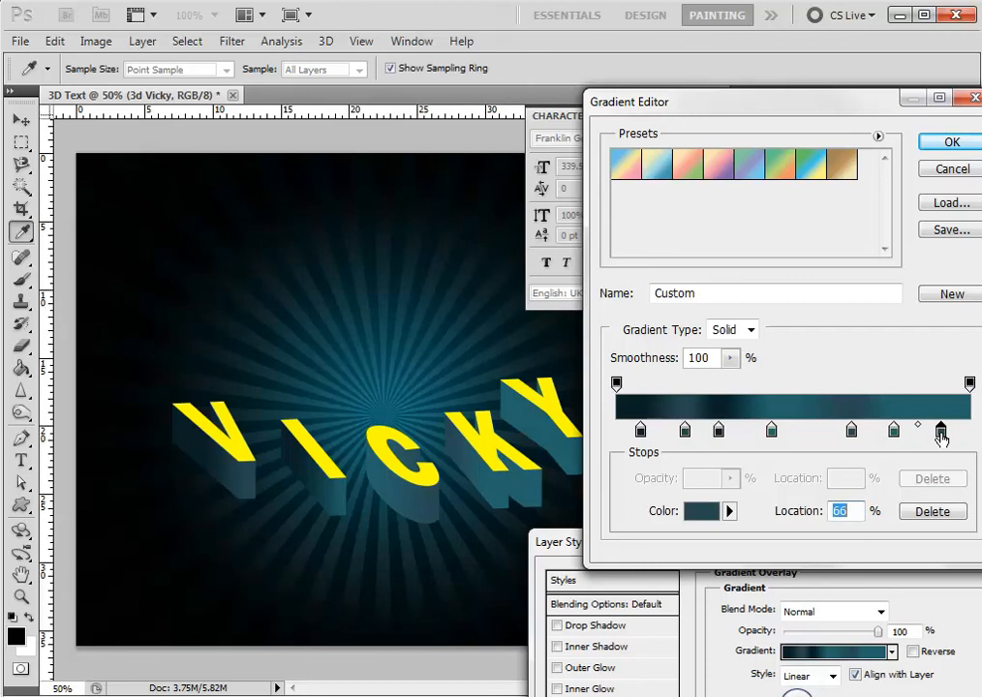
pyautogui.moveTo(940, 433); pyautogui.dragTo(969, 432)
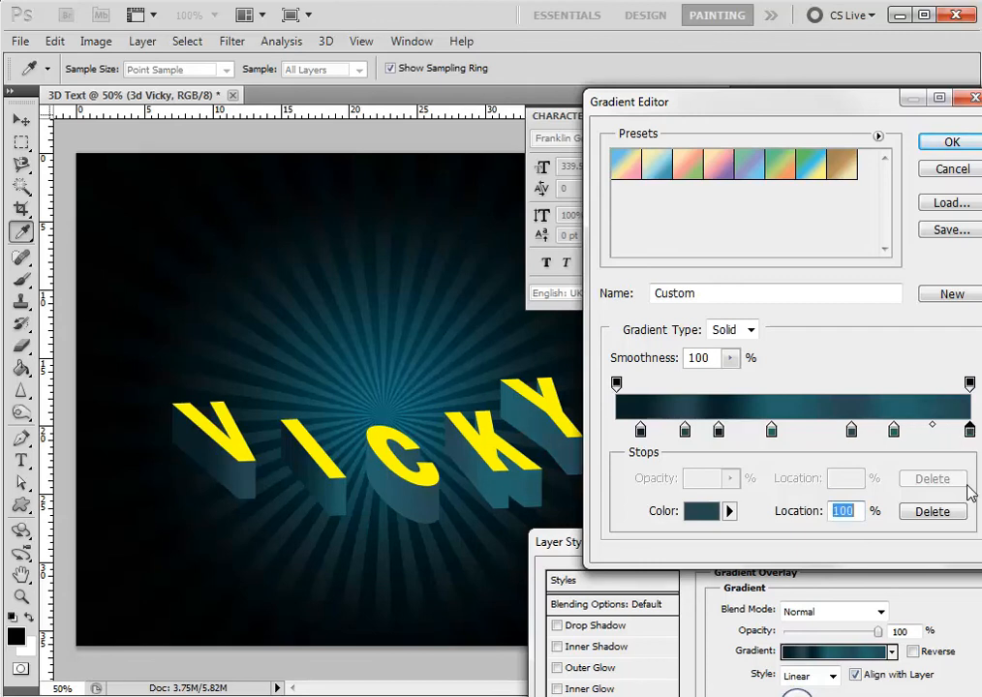
pyautogui.click(910, 433)
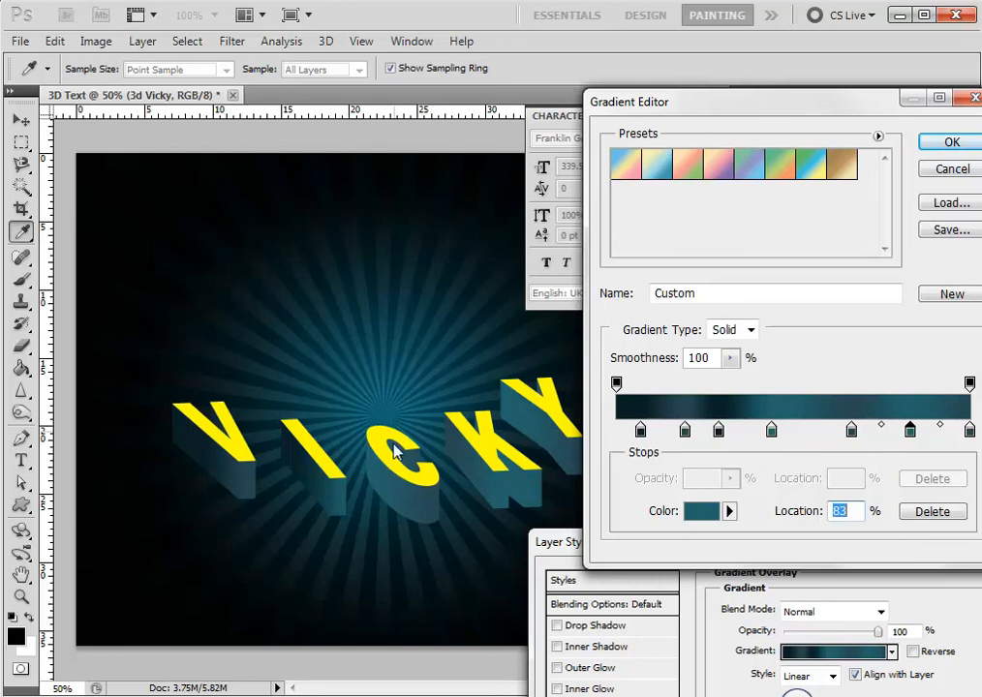
pyautogui.moveTo(970, 431); pyautogui.dragTo(966, 431)
# - Add a stop between the last two stops reusing the 29% stop's dark colour, and move the teal stop to 79%
pyautogui.click(939, 431)
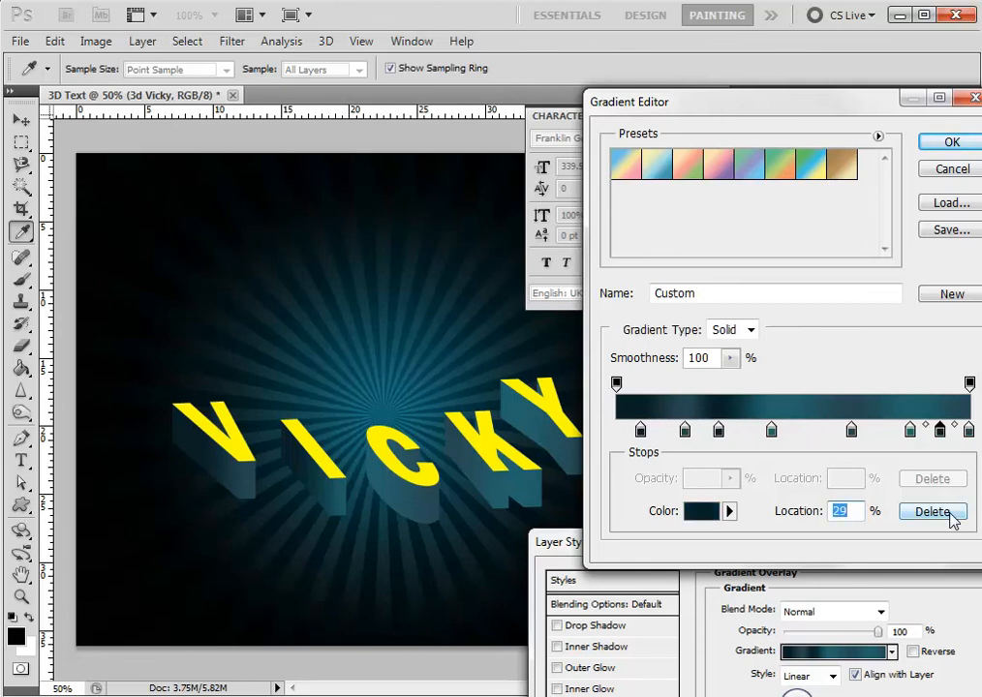
pyautogui.moveTo(910, 431); pyautogui.dragTo(897, 433)
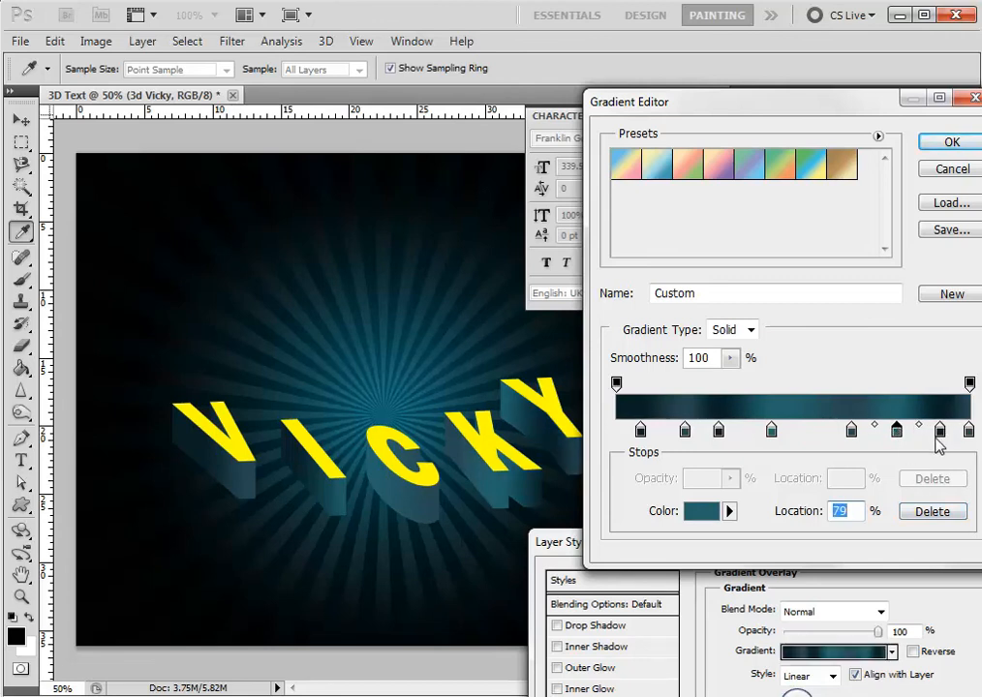
# - Replace the slate end stop with one at location 100% that reuses the teal colour of the 79% stop
pyautogui.moveTo(939, 431); pyautogui.dragTo(899, 458)
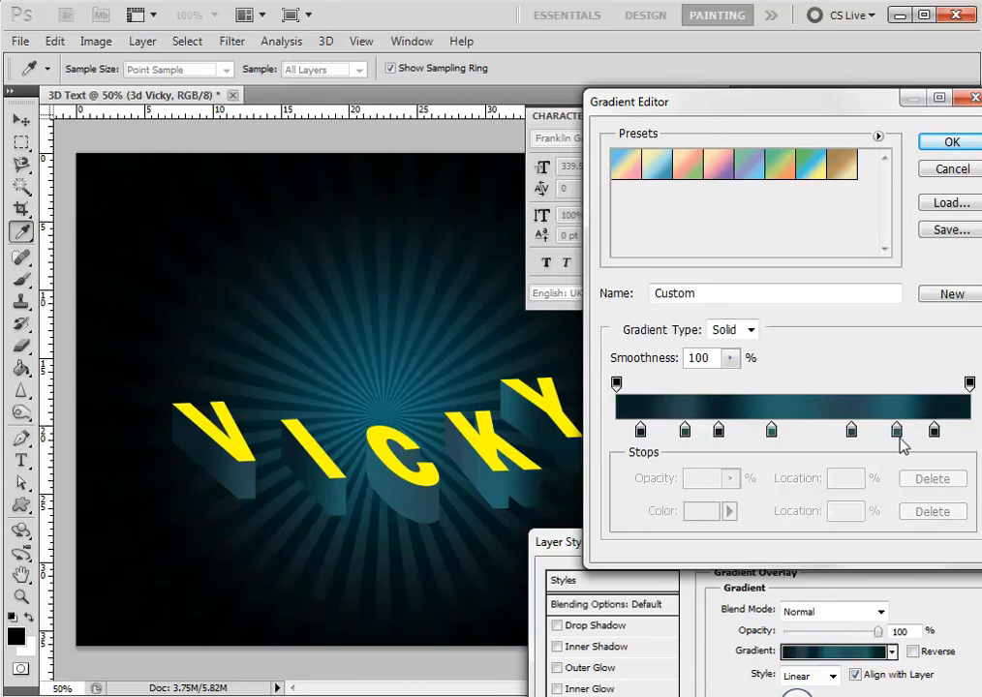
pyautogui.click(897, 432)
pyautogui.click(969, 432)
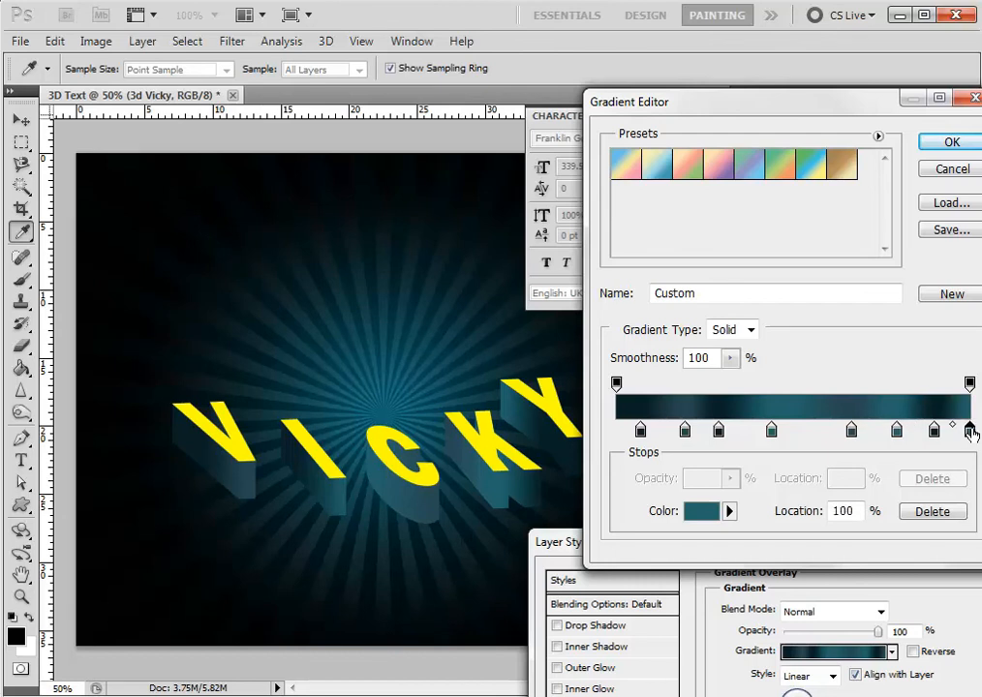
# - Move the last dark stop to location 93% and the teal stop before it to 83%, then apply the gradient overlay
pyautogui.moveTo(935, 430)
pyautogui.mouseDown()
pyautogui.moveTo(905, 433)
pyautogui.moveTo(947, 432)
pyautogui.mouseUp()
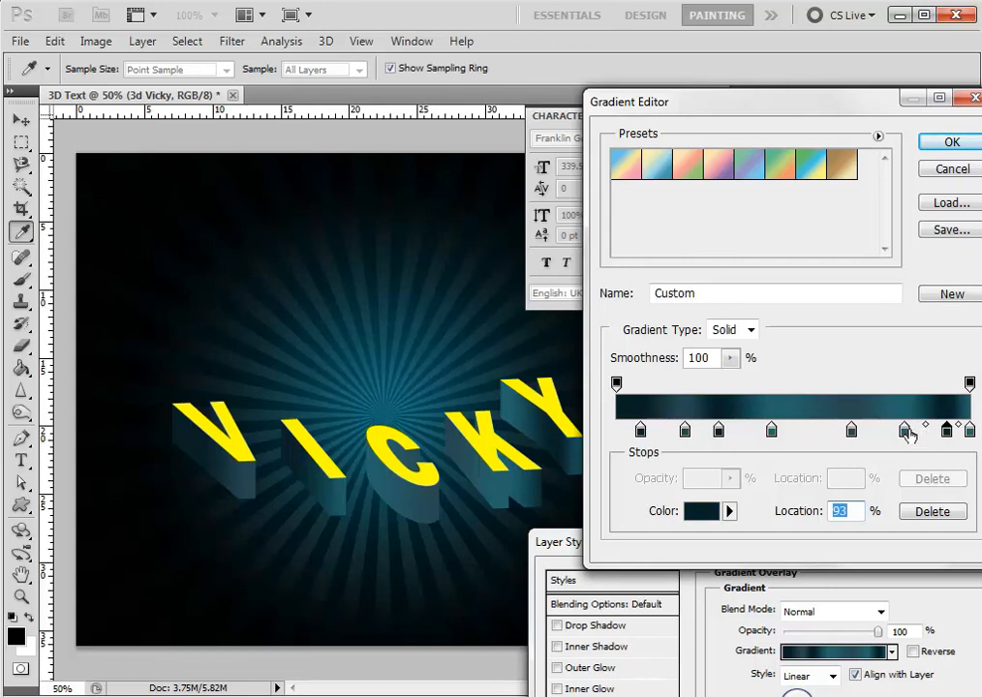
pyautogui.click(918, 432)
pyautogui.moveTo(917, 434)
pyautogui.mouseDown()
pyautogui.moveTo(918, 467)
pyautogui.moveTo(915, 436)
pyautogui.mouseUp()
pyautogui.click(916, 431)
pyautogui.moveTo(915, 431); pyautogui.dragTo(908, 431)
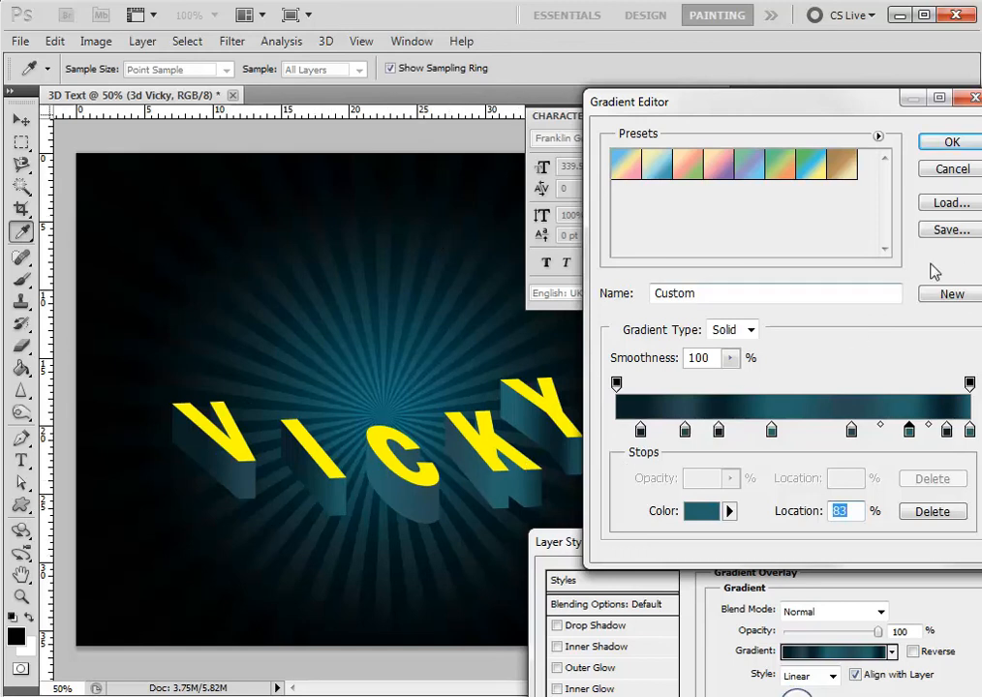
pyautogui.click(950, 145)
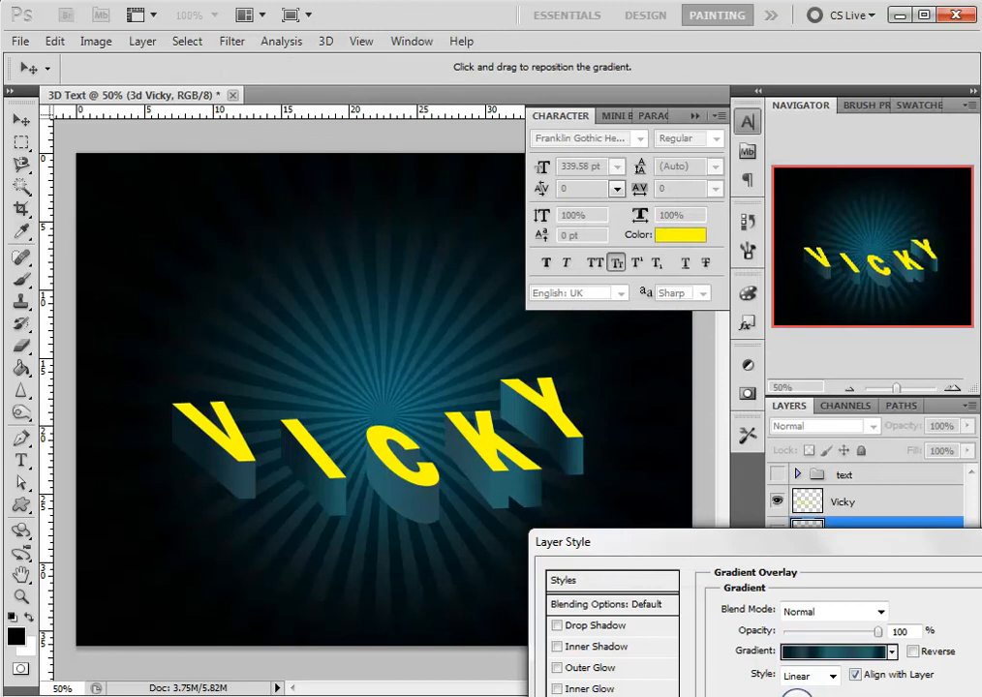
pyautogui.press('Return')
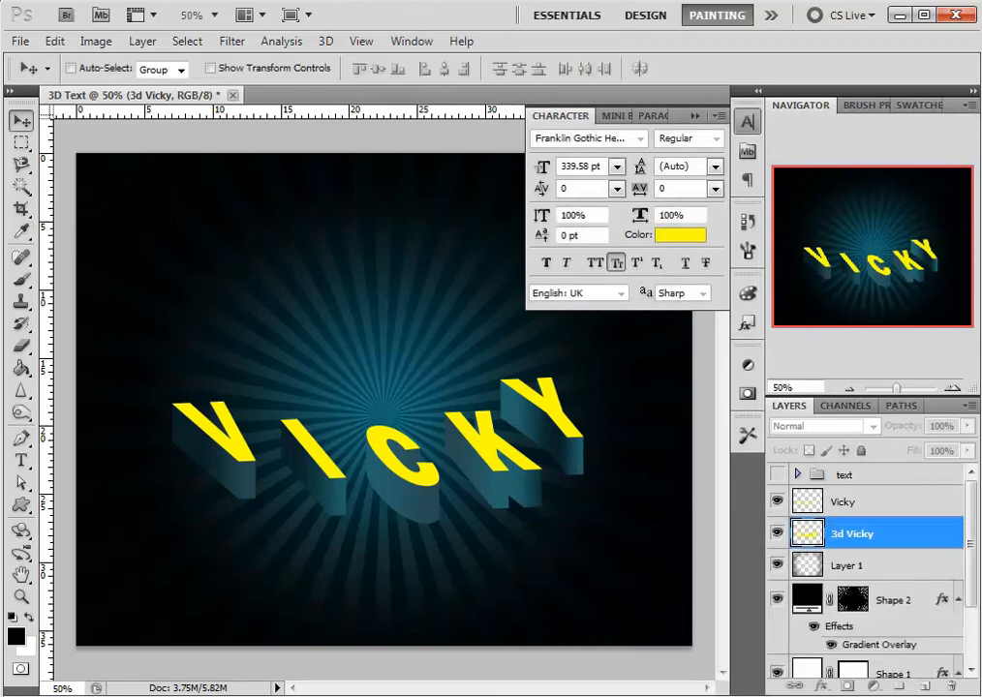